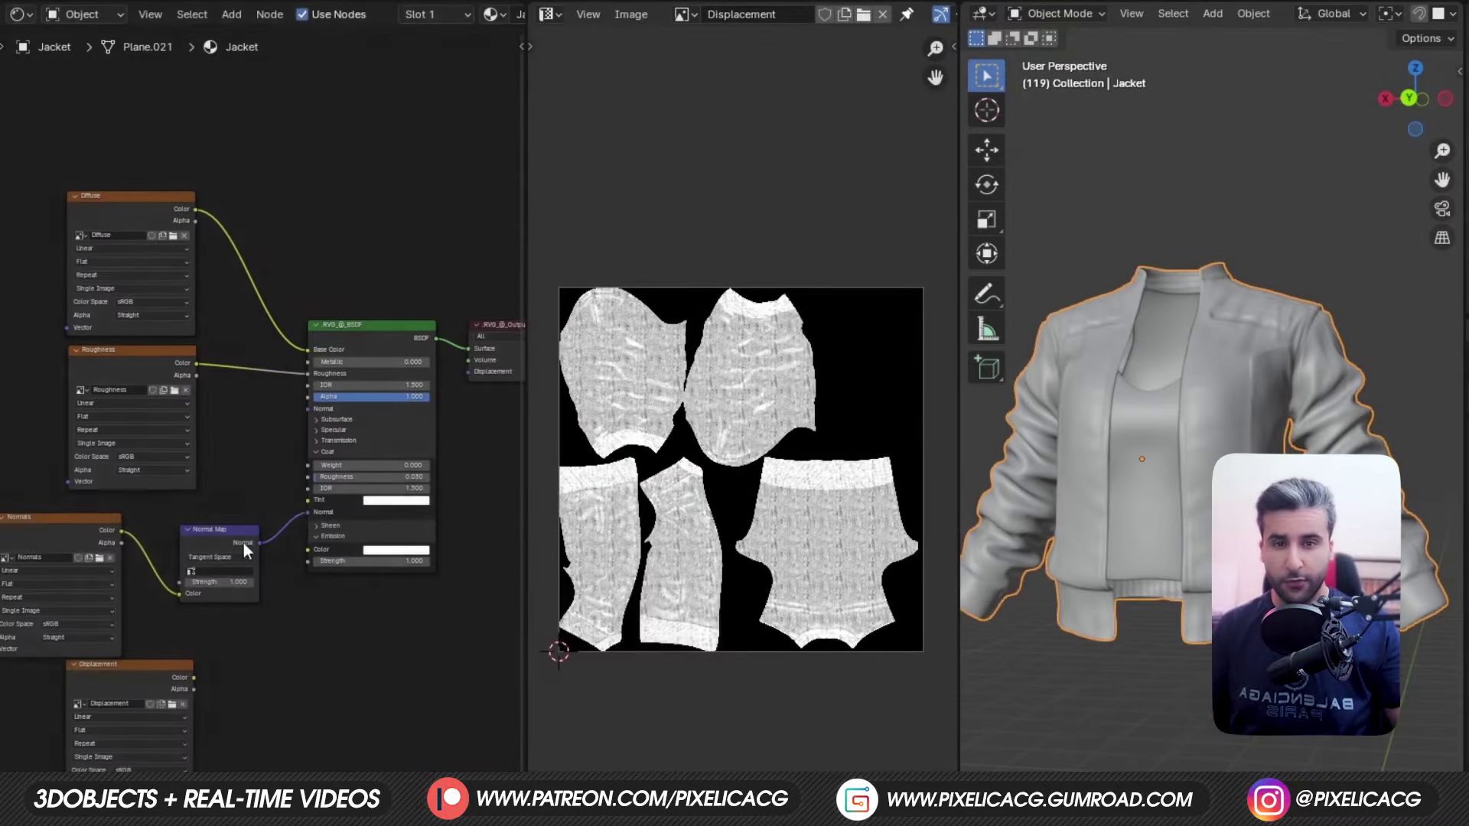
Step: Insert a Hue/Saturation/Value node between the jeans' diffuse texture and the shader's base color, with saturation 0 and value 0.2
key(shift+a)
click(329, 713)
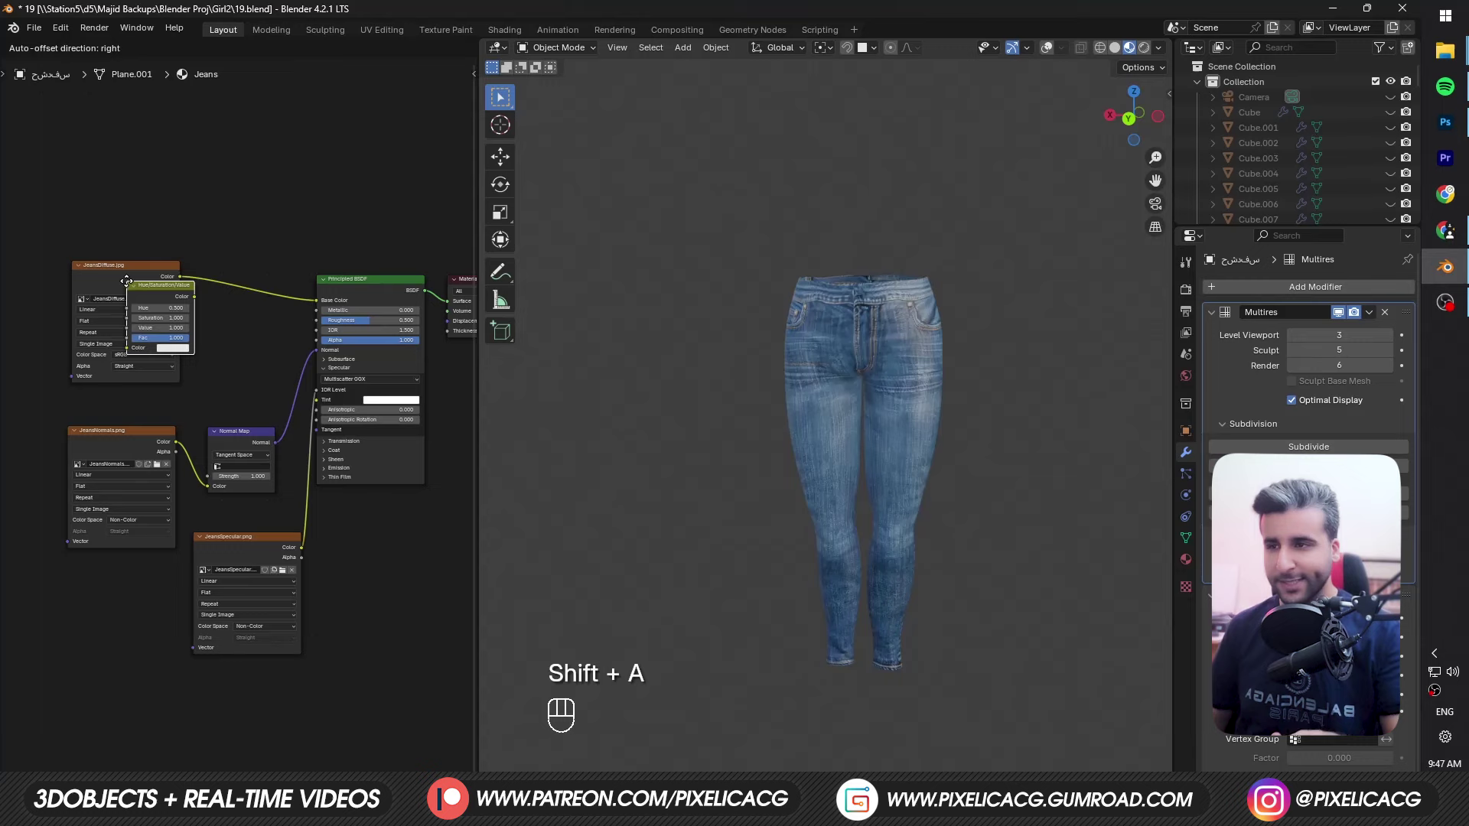
mouse_move(243, 309)
mouse_down()
mouse_move(217, 299)
mouse_move(230, 310)
mouse_up()
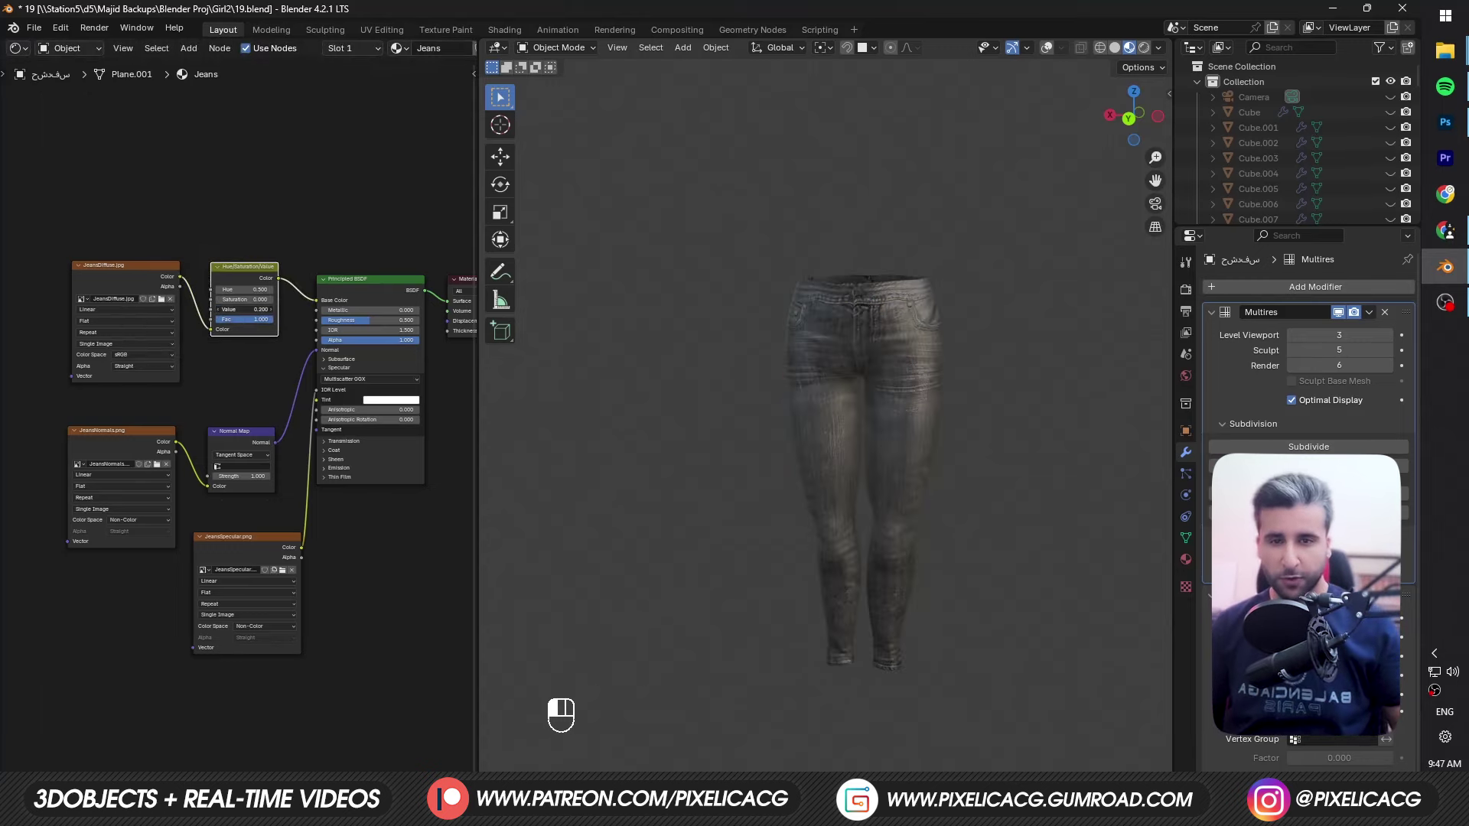
Step: Browse the PixelicaCG Patreon membership tiers and the products offered in its Gumroad store
scroll(957, 439, down, 3)
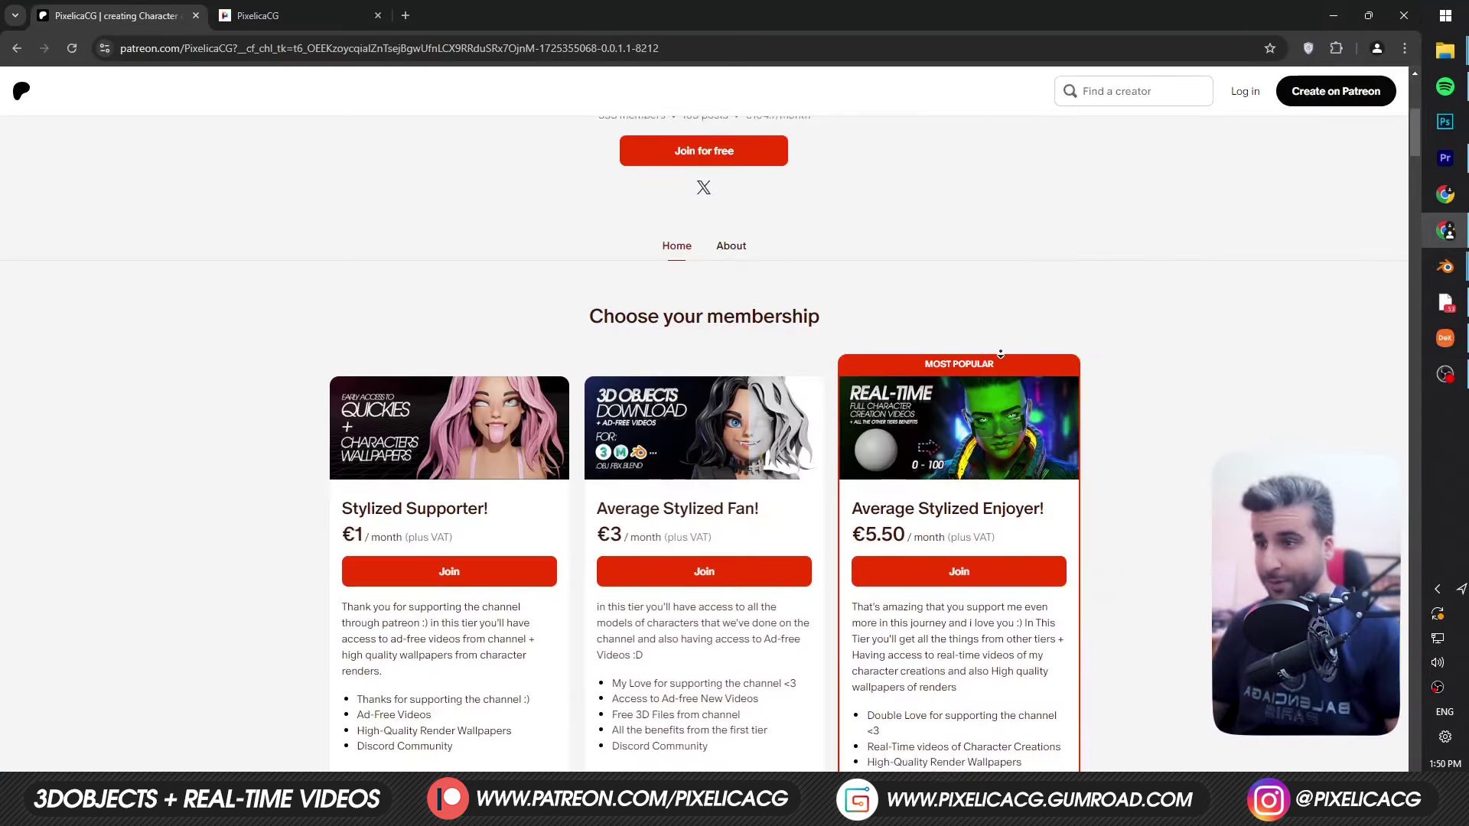
scroll(1000, 353, down, 2)
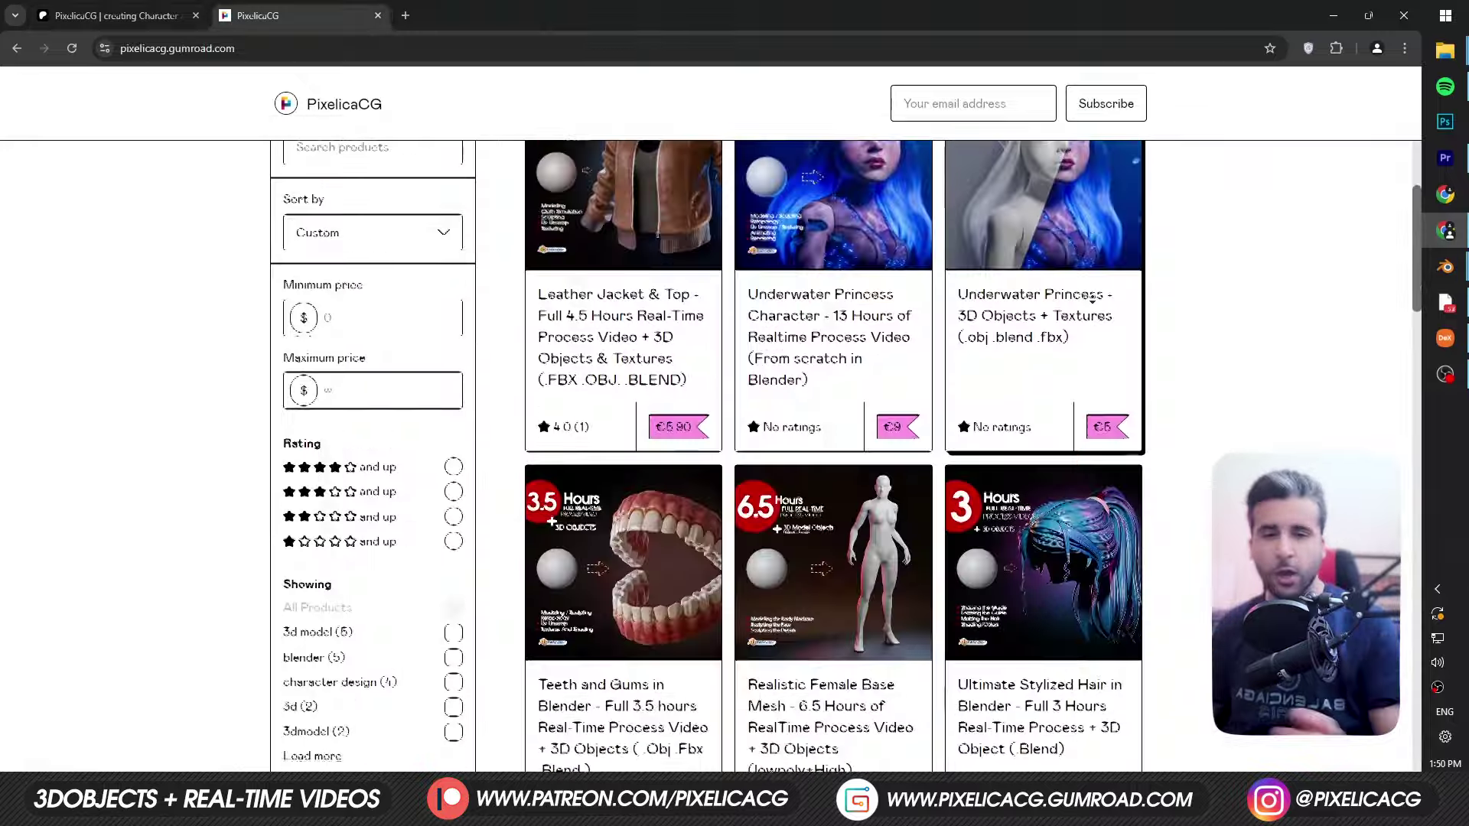
scroll(1092, 300, down, 4)
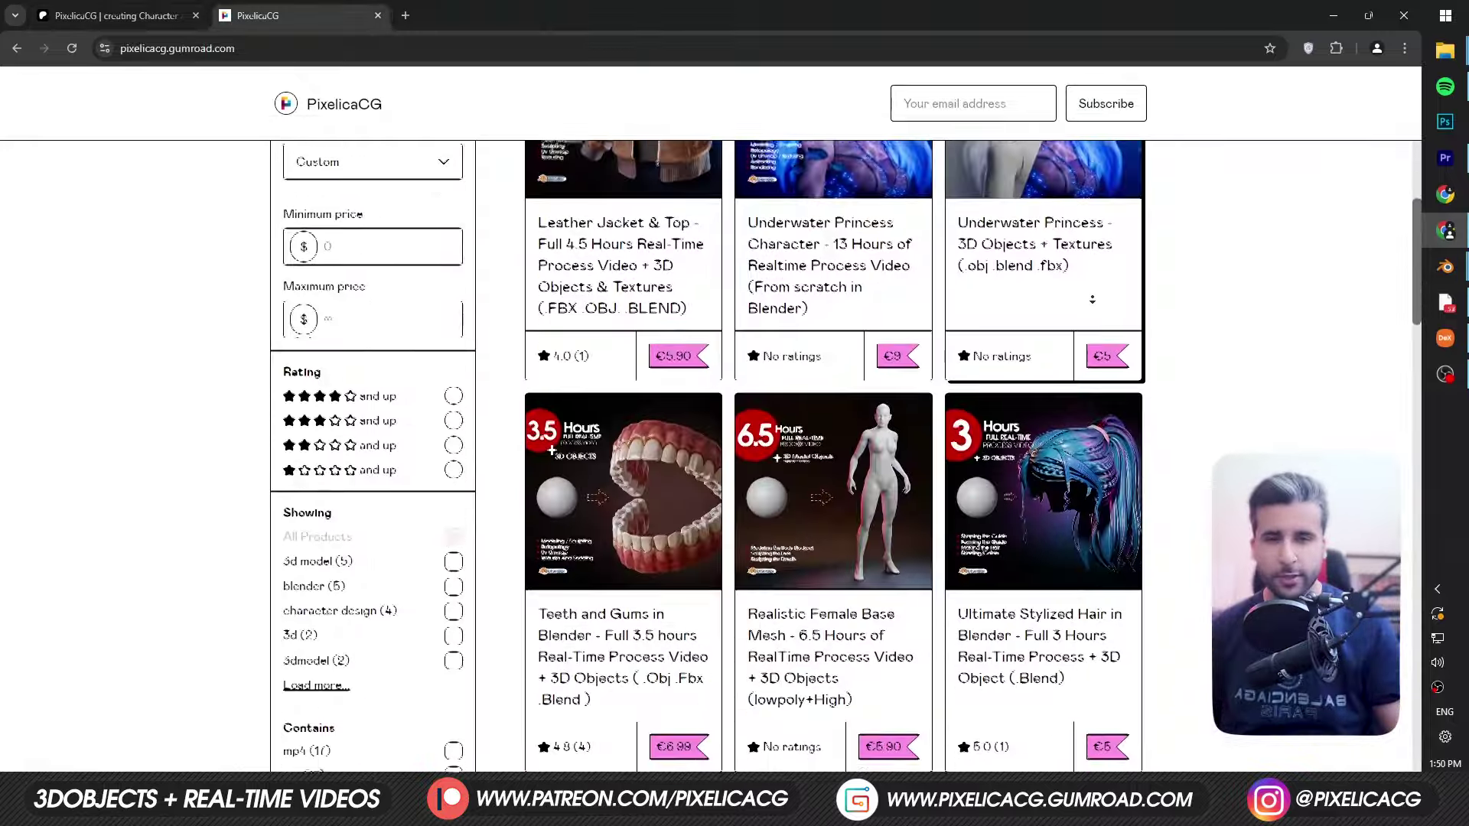
scroll(1093, 301, down, 4)
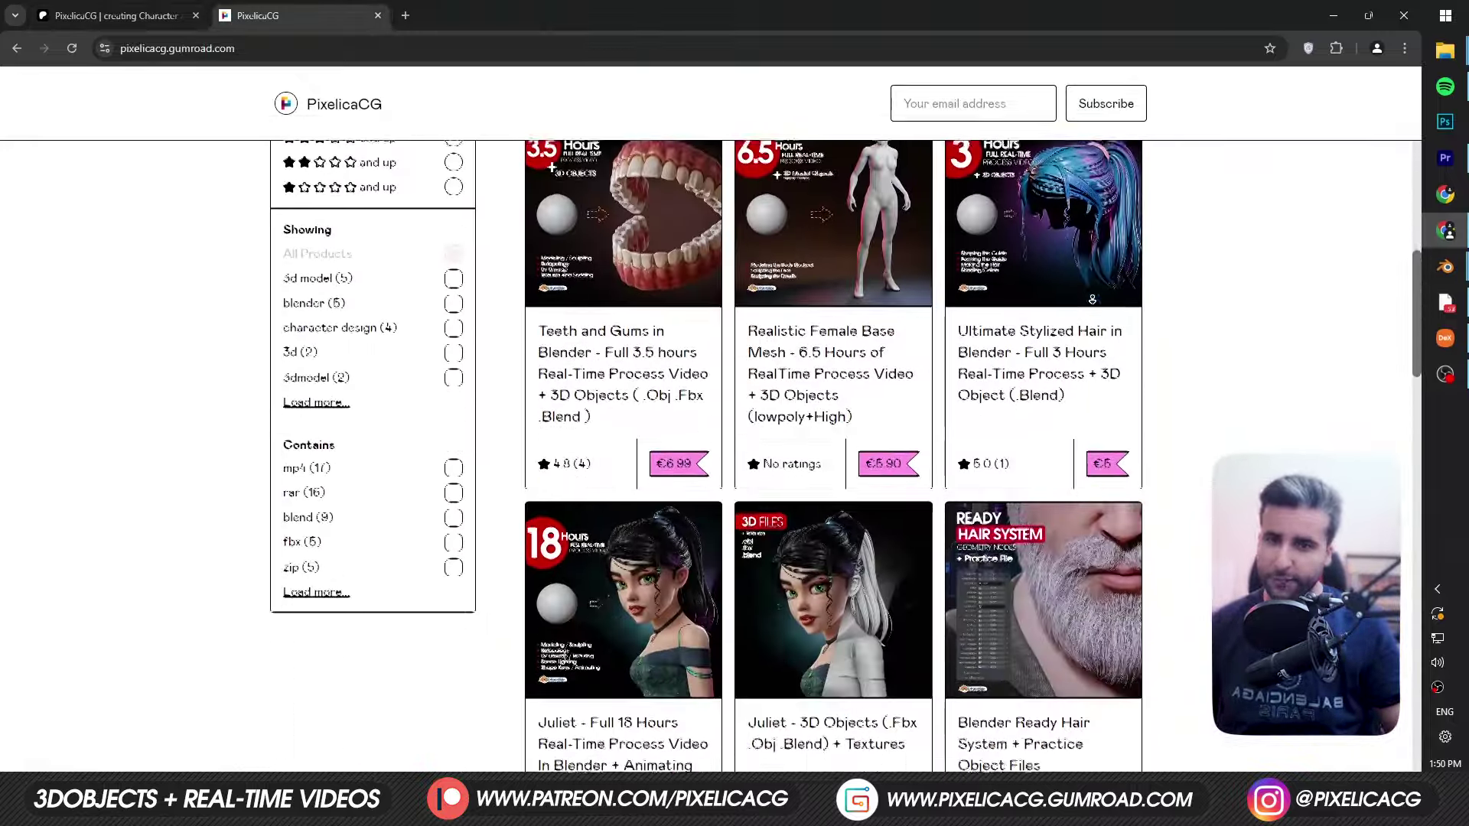
scroll(1095, 303, down, 5)
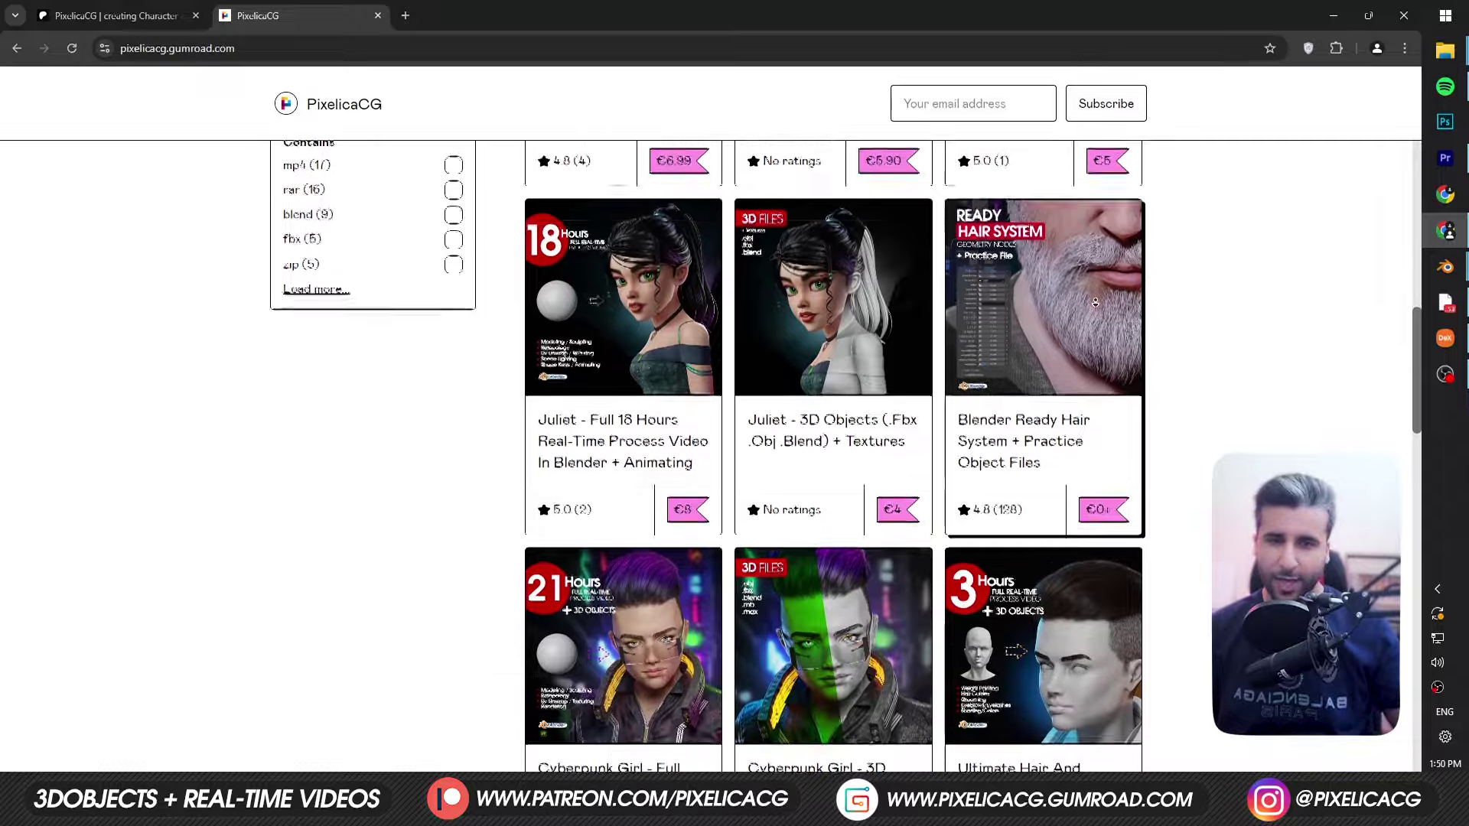
scroll(1096, 306, down, 5)
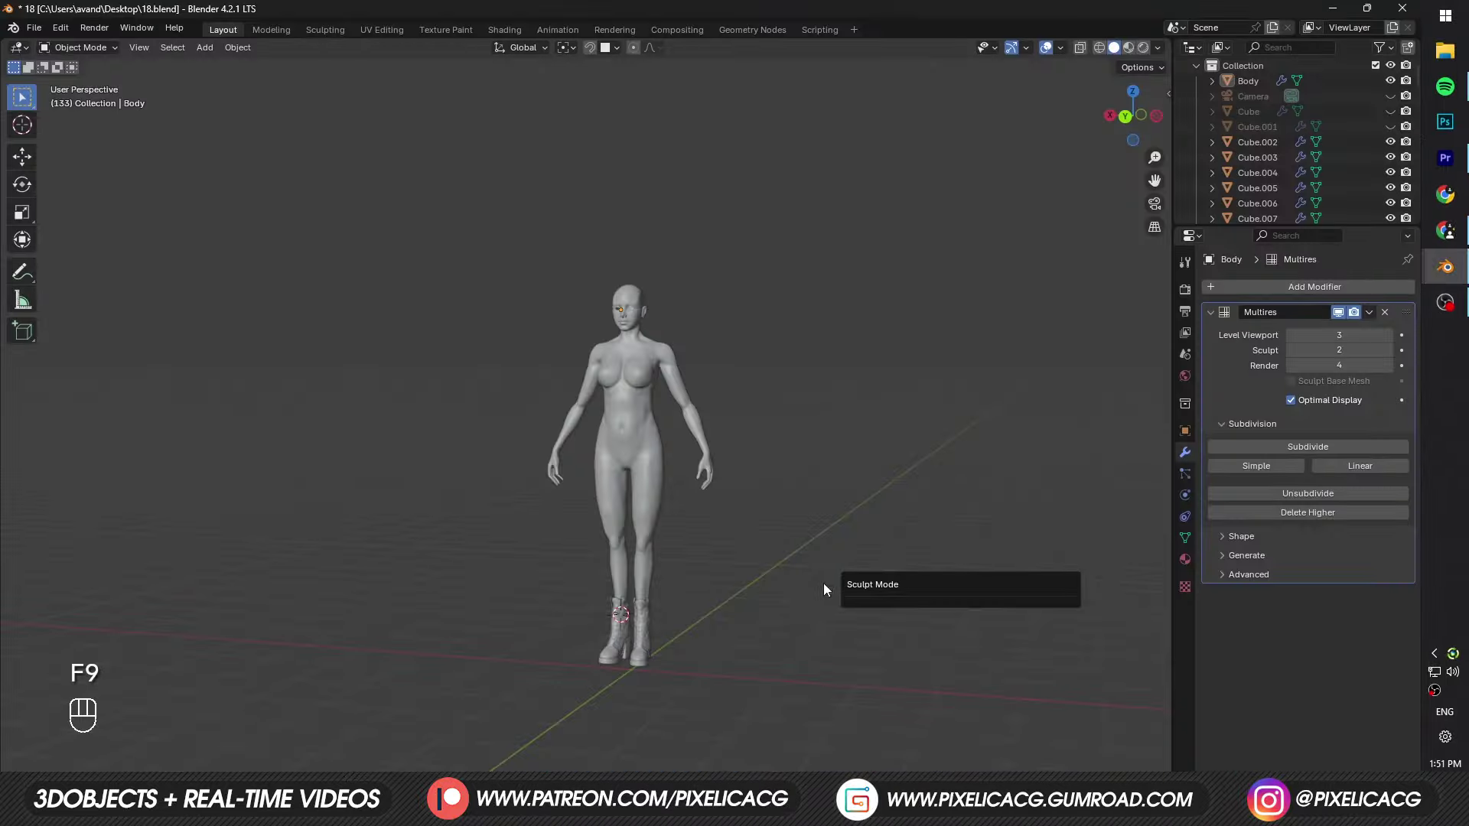
Step: Look over the female base body from several angles and browse the Google image results for 3D base models
middle_drag(821, 589, 782, 589)
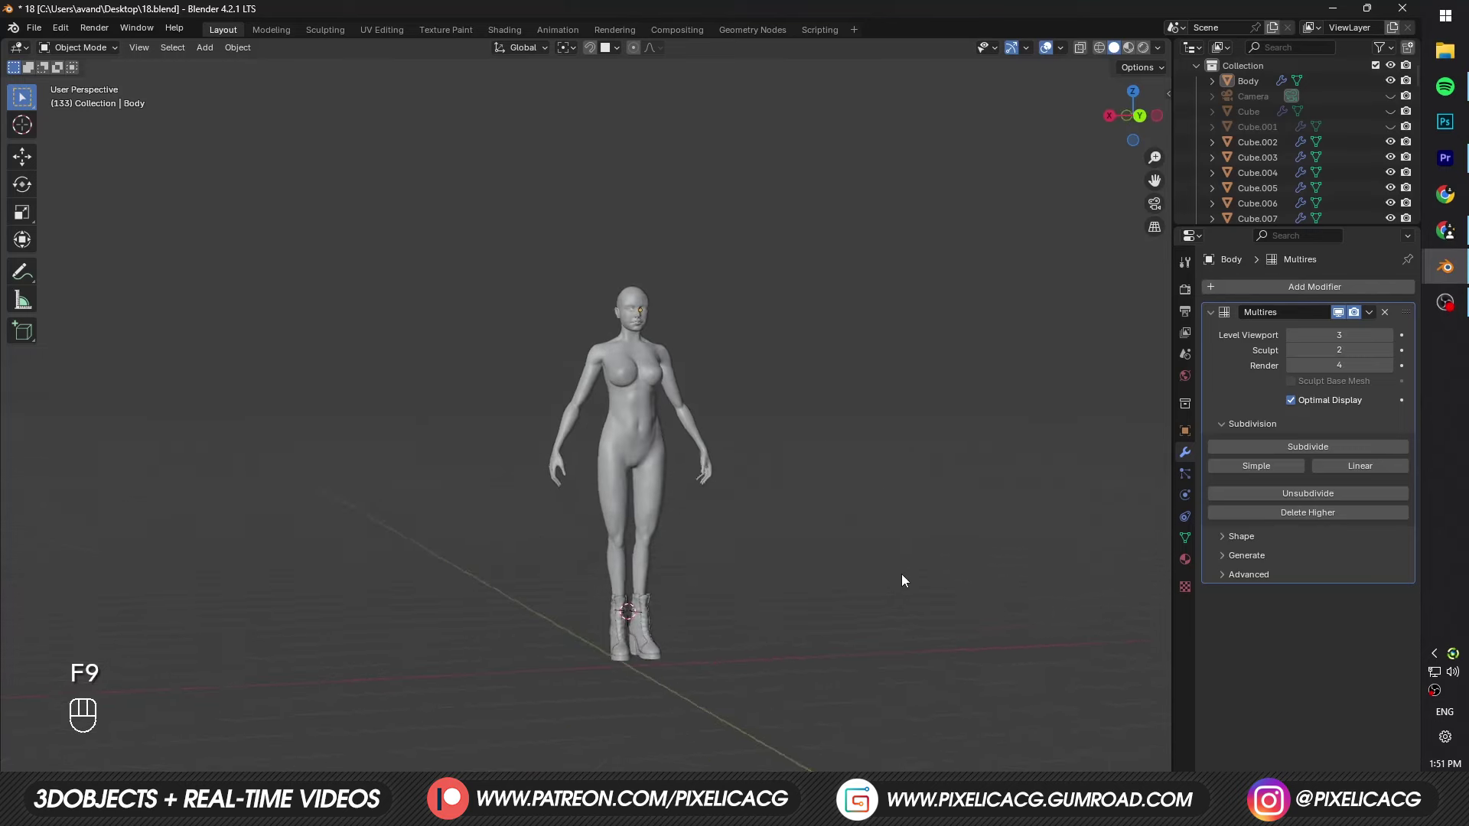
middle_drag(896, 587, 860, 572)
scroll(756, 569, up, 2)
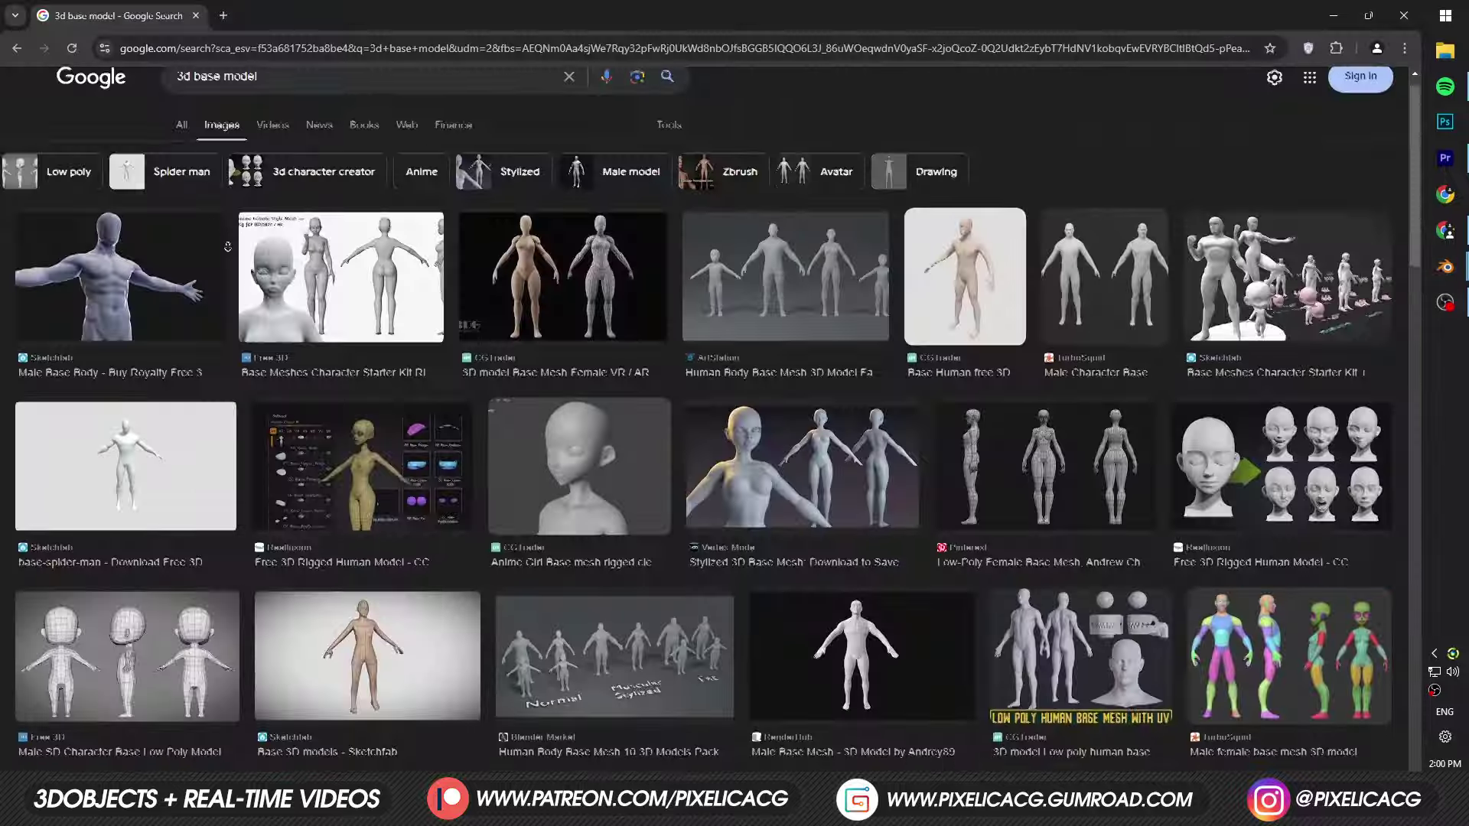
scroll(224, 254, down, 3)
Step: Browse the jeans search results on Pinterest for reference pictures of the garment's fit and style
scroll(224, 254, down, 5)
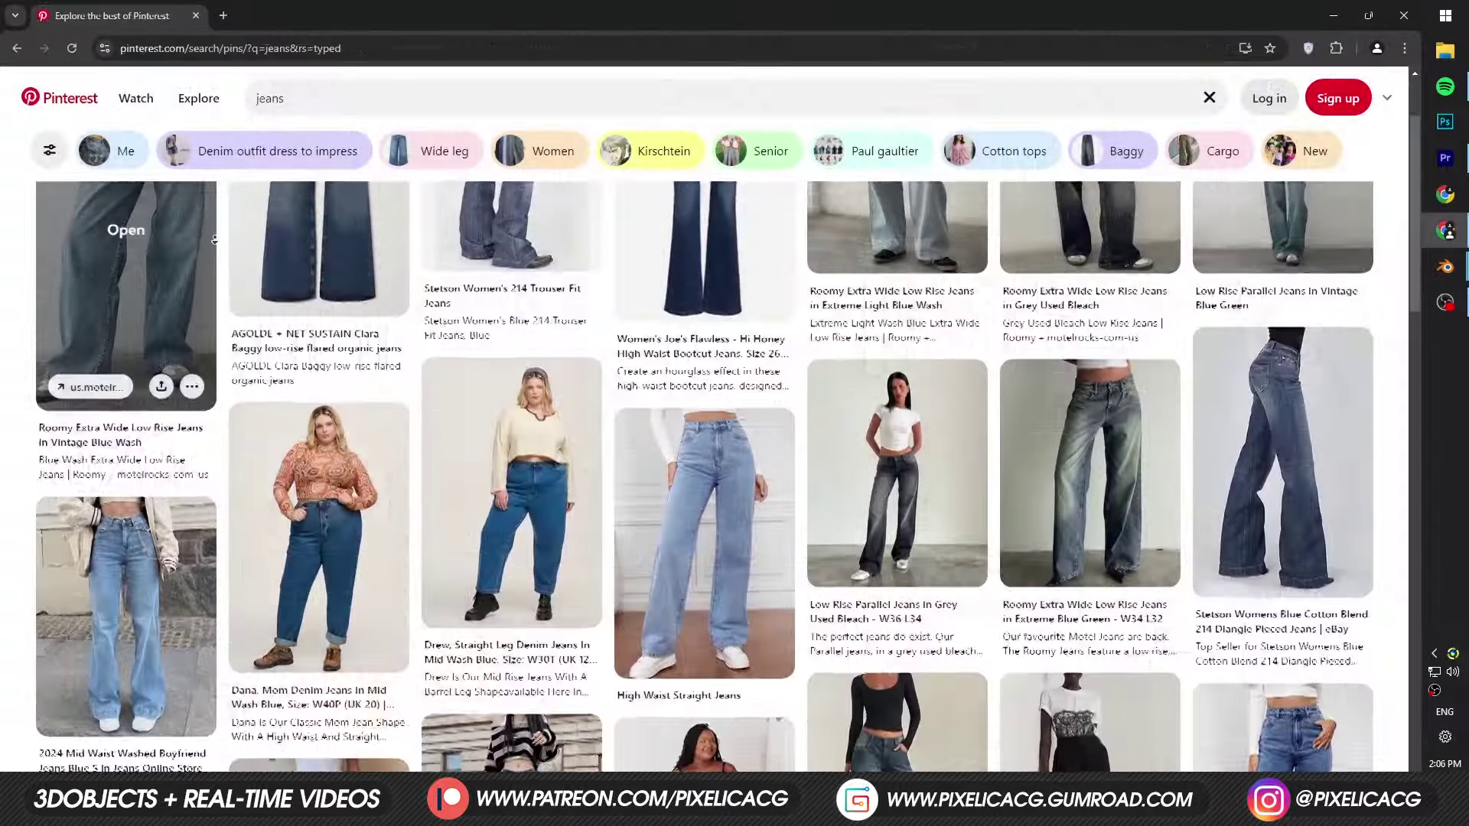
scroll(214, 240, down, 4)
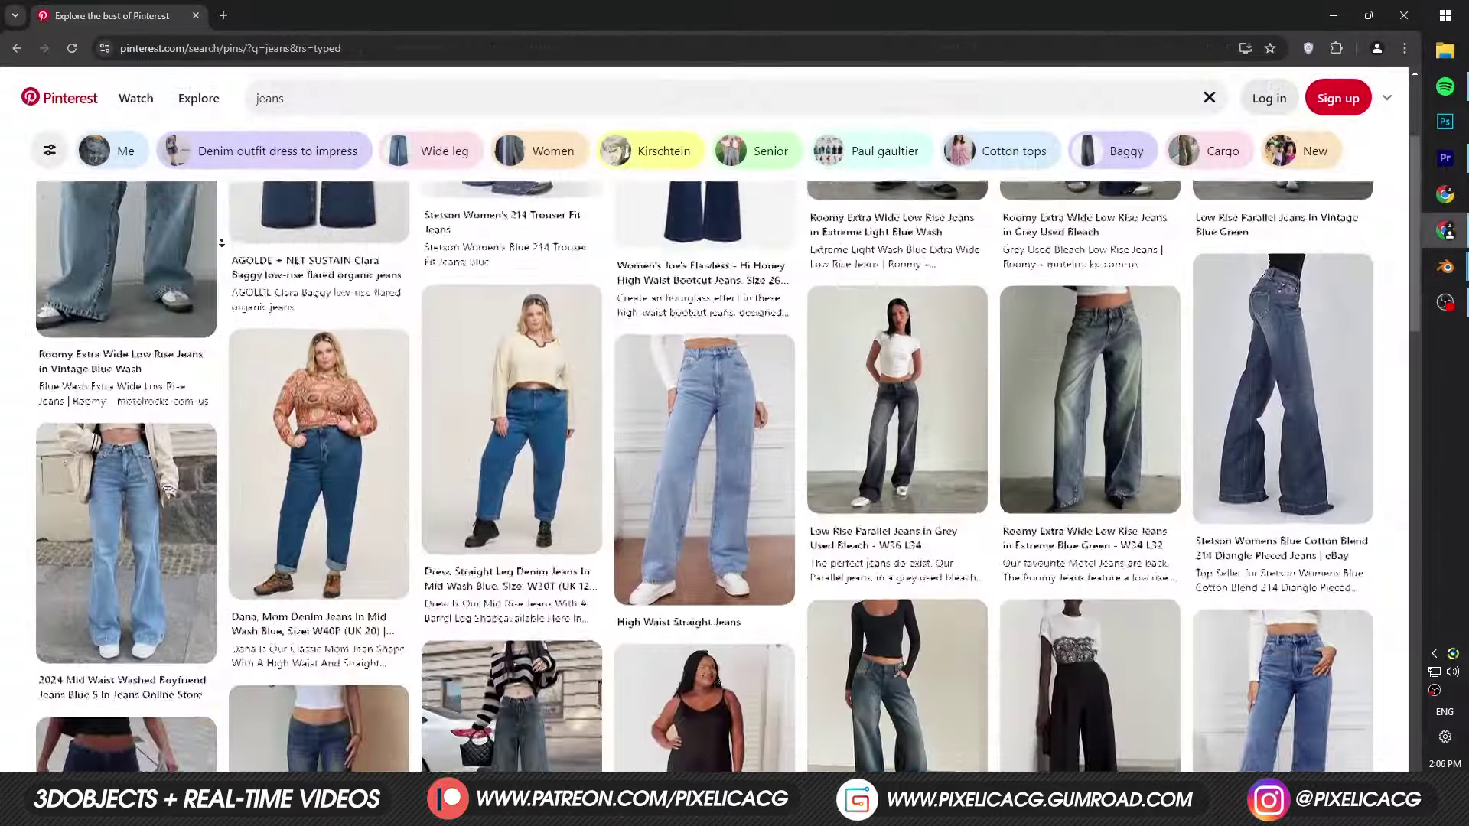
scroll(222, 243, down, 4)
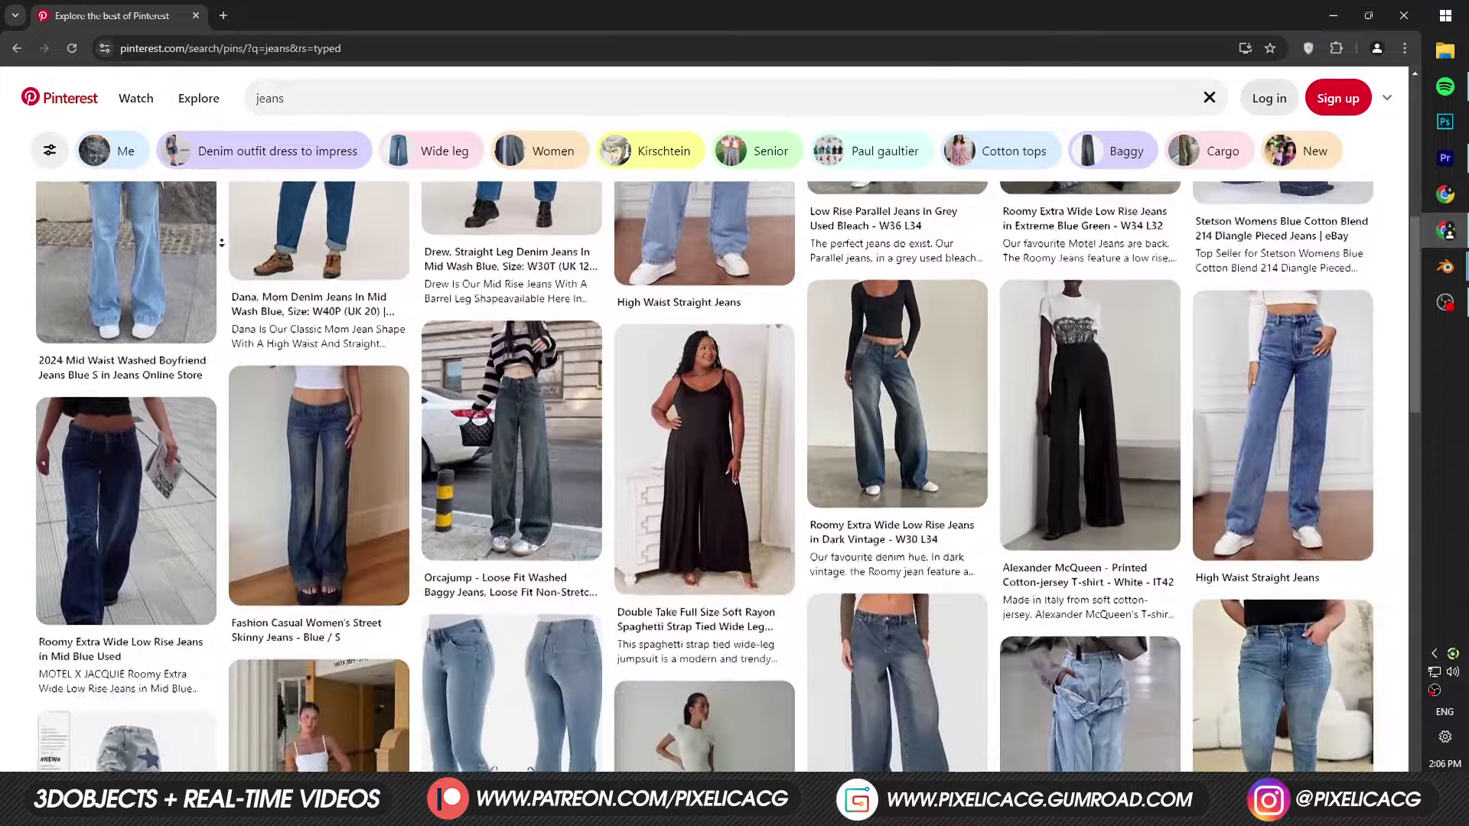
scroll(221, 243, down, 4)
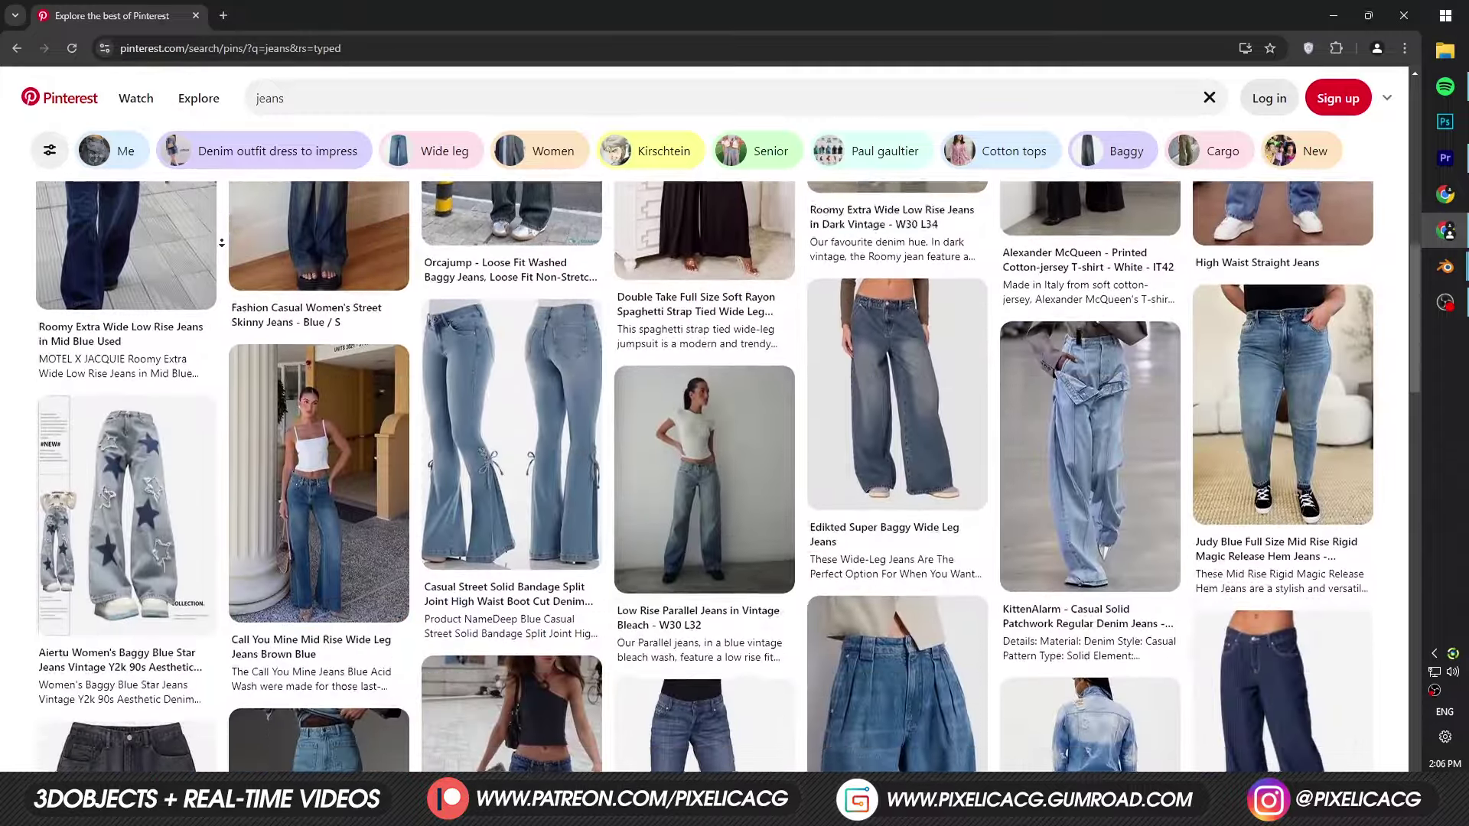
scroll(221, 242, down, 4)
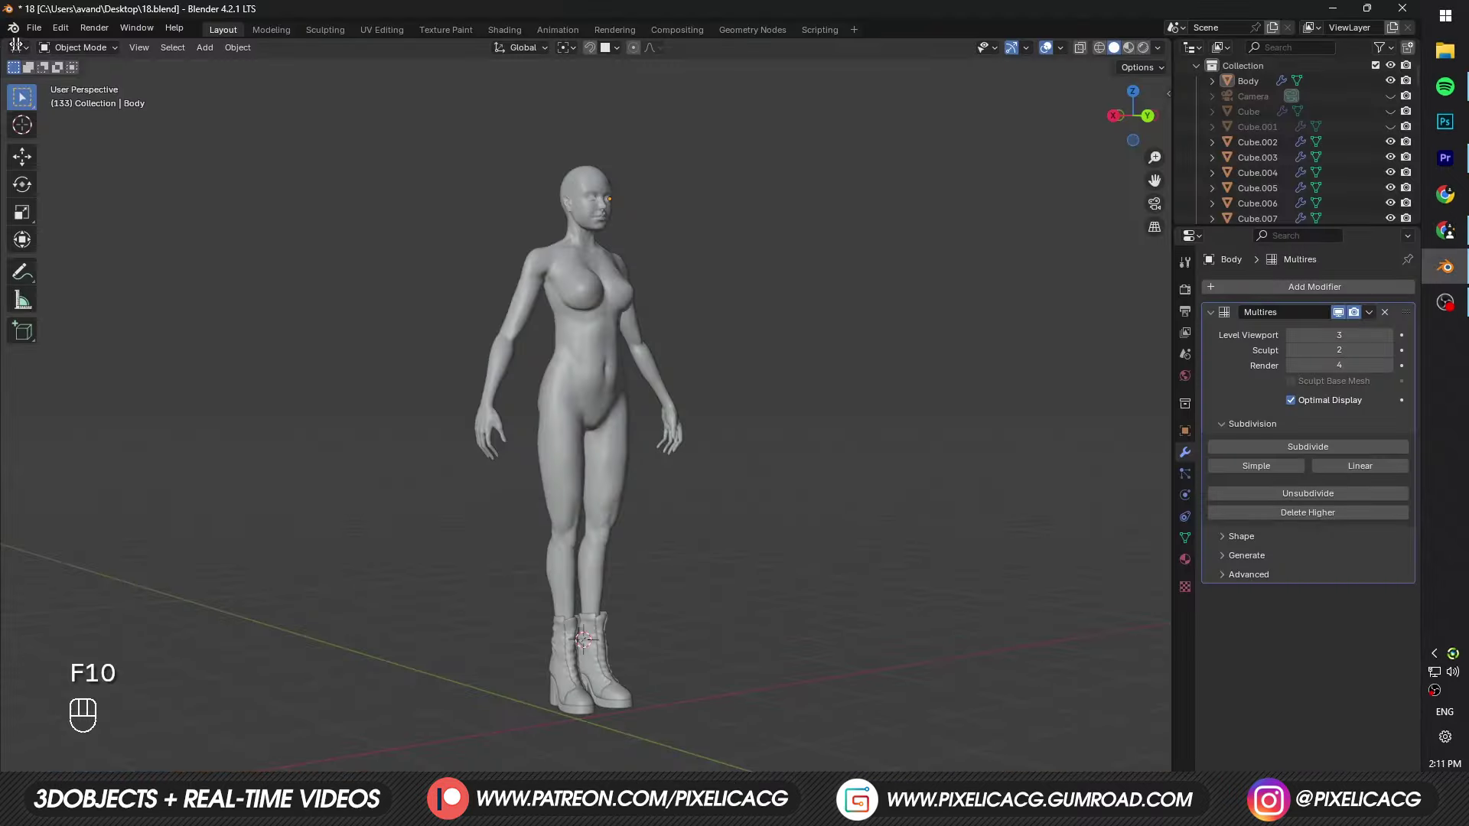
Step: Split off a second area beside the 3D viewport, make it an Image Editor and start opening an image
click(16, 49)
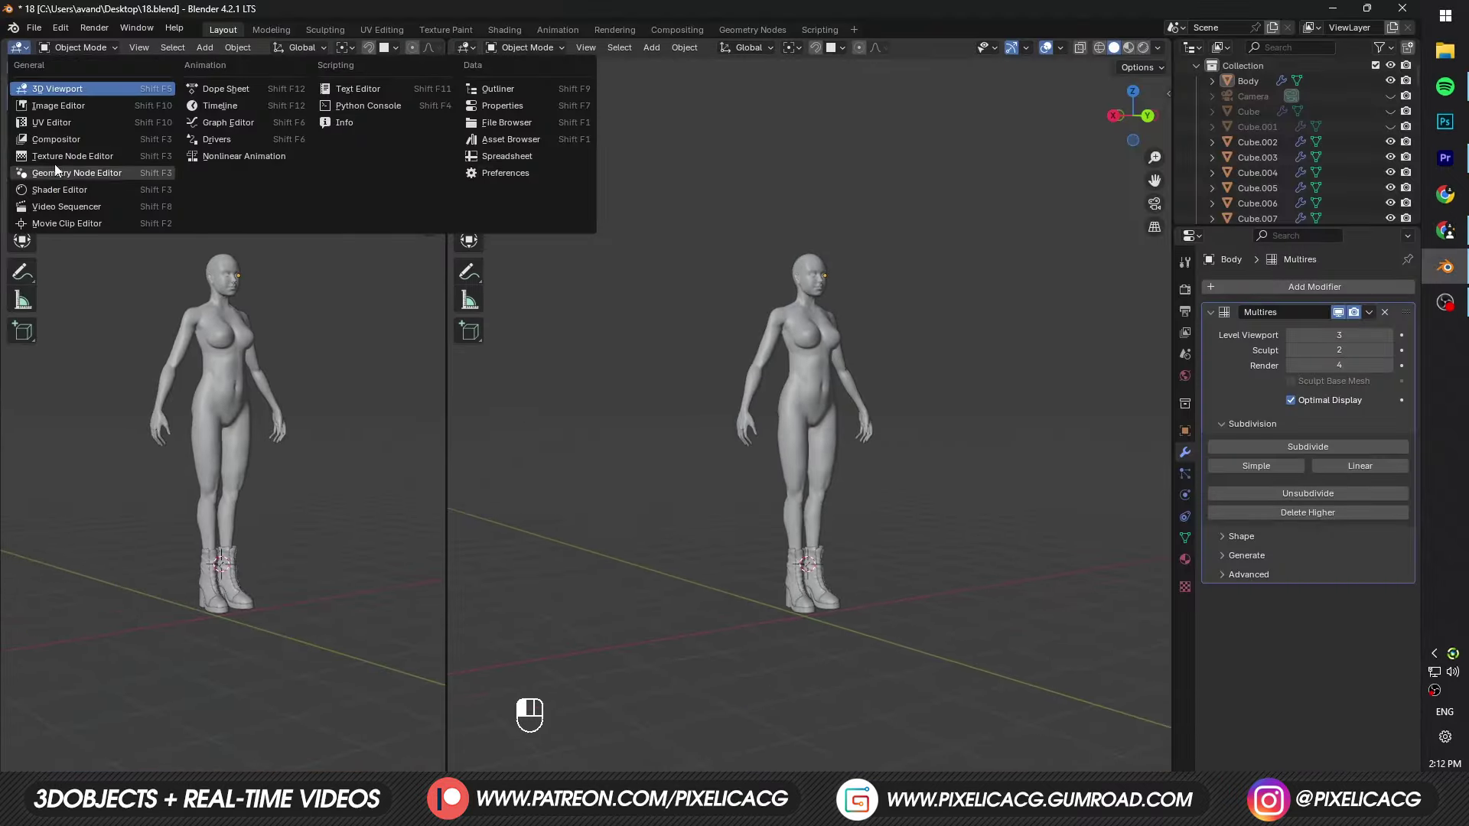
click(58, 108)
click(76, 48)
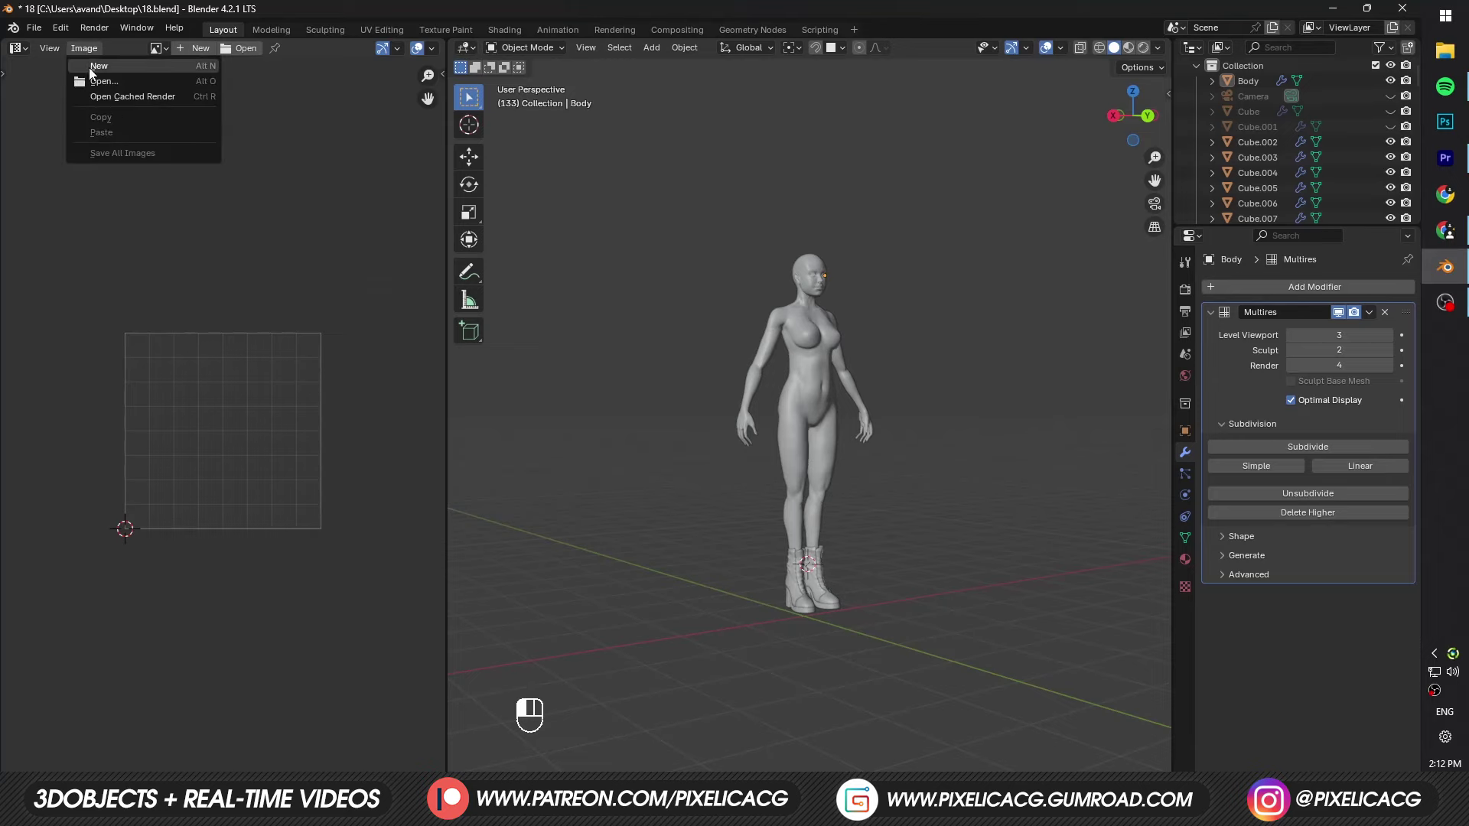
click(92, 76)
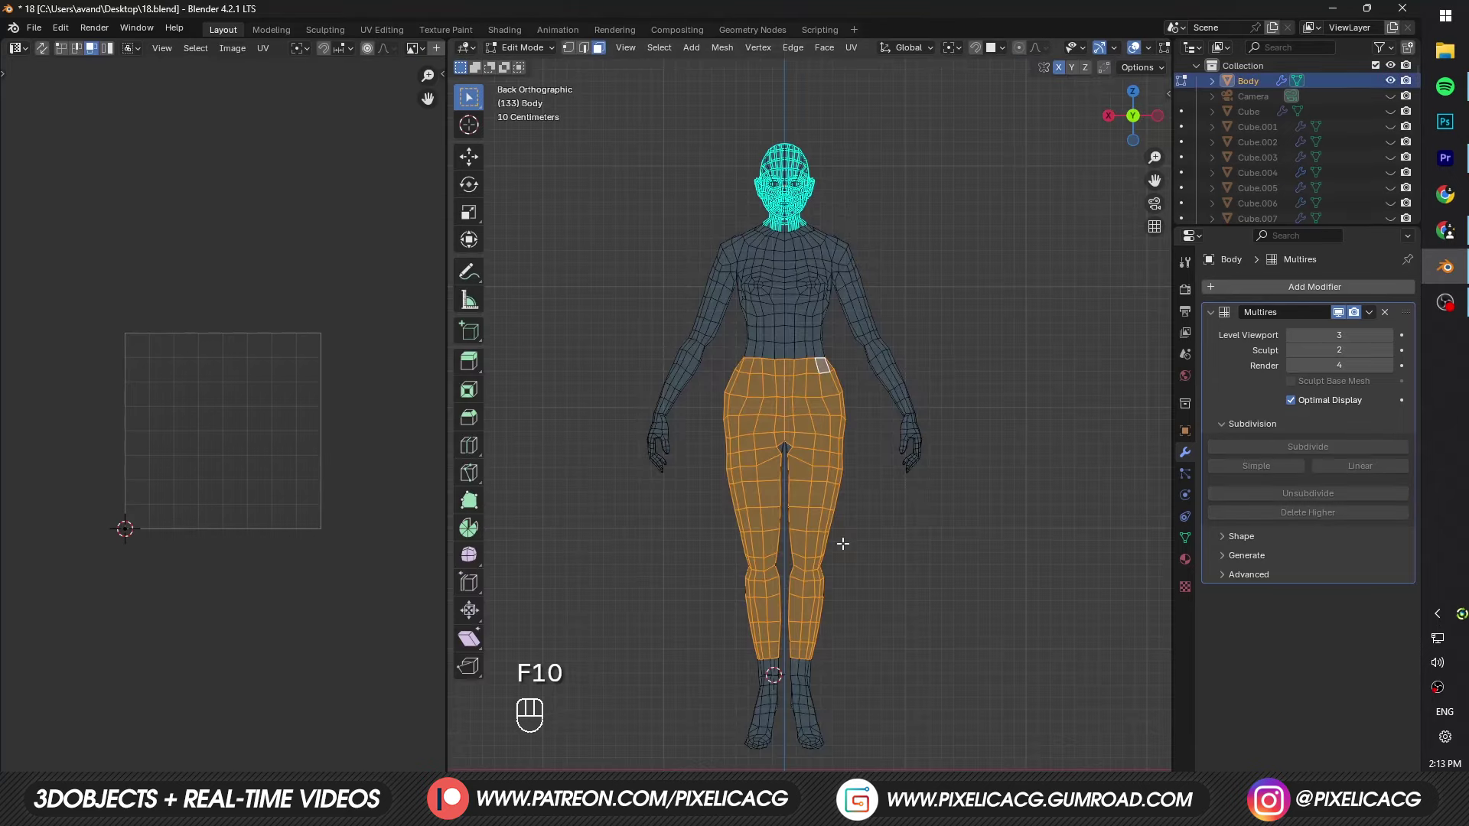
Step: Duplicate the selected hip and leg faces in place and separate them from the body as their own object
key(shift+d)
key(Escape)
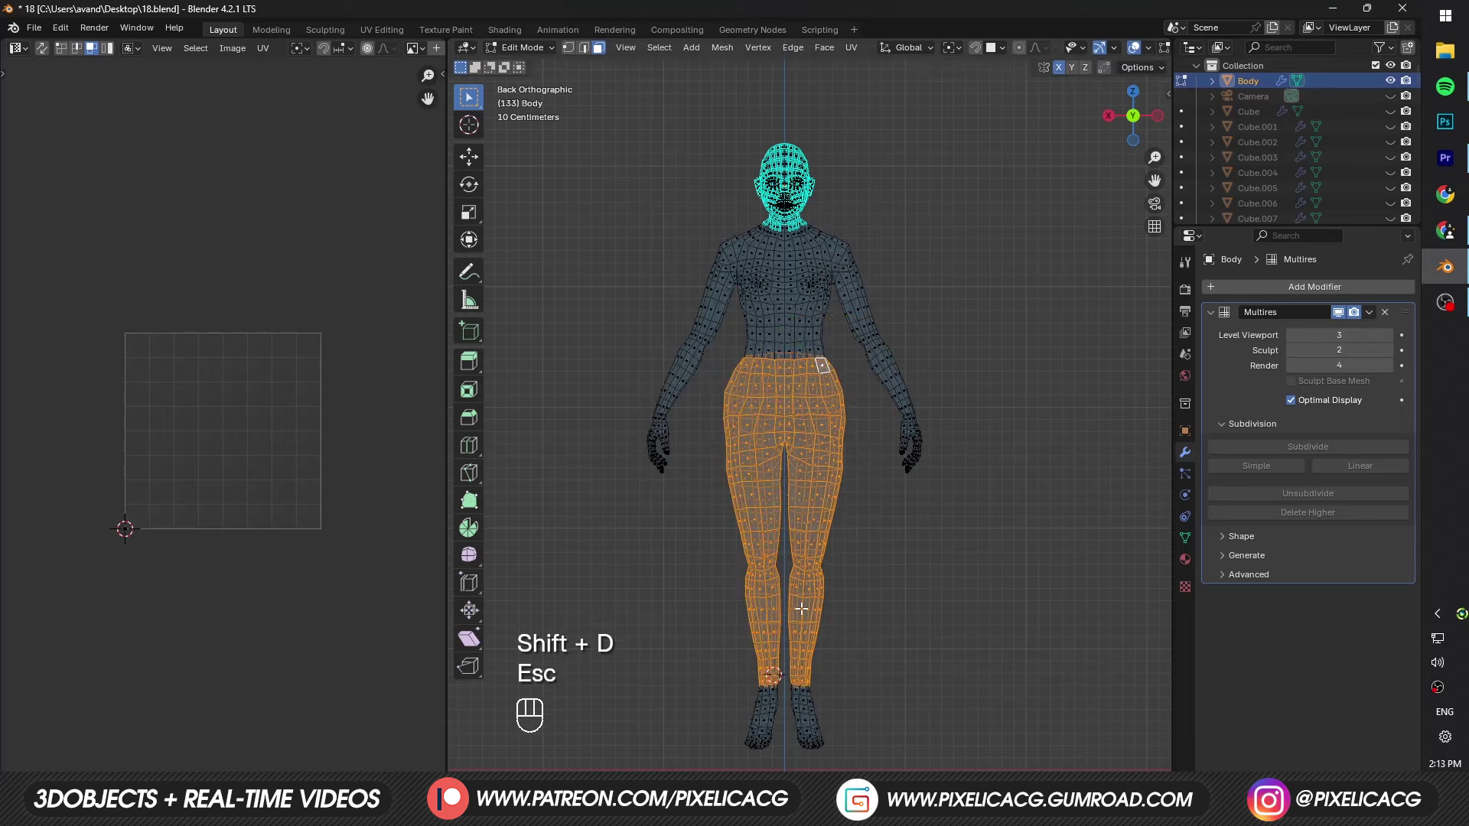
key(p)
click(801, 608)
key(Tab)
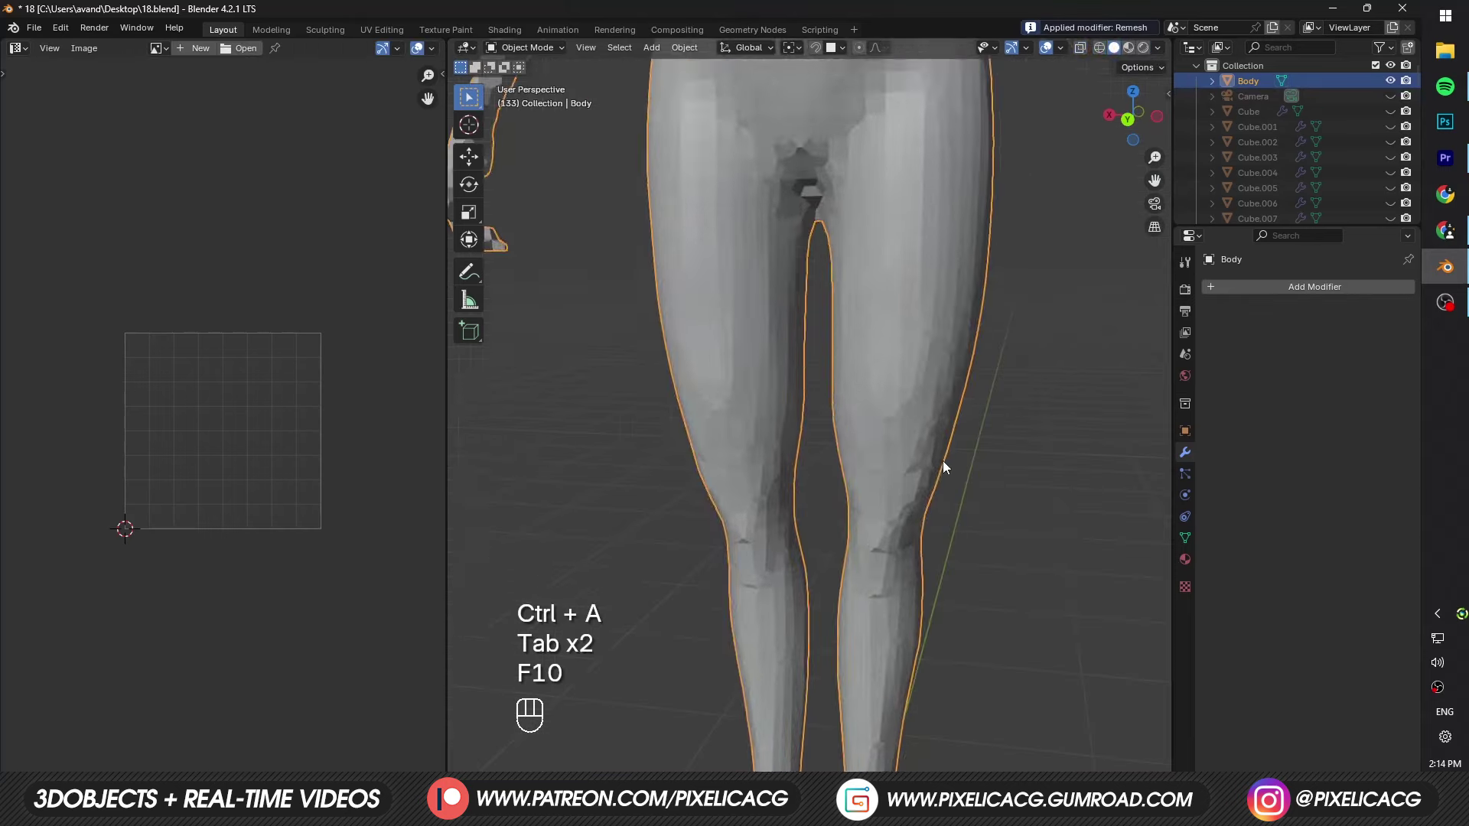
key(Tab)
scroll(892, 547, up, 4)
middle_drag(892, 547, 948, 518)
scroll(948, 518, down, 8)
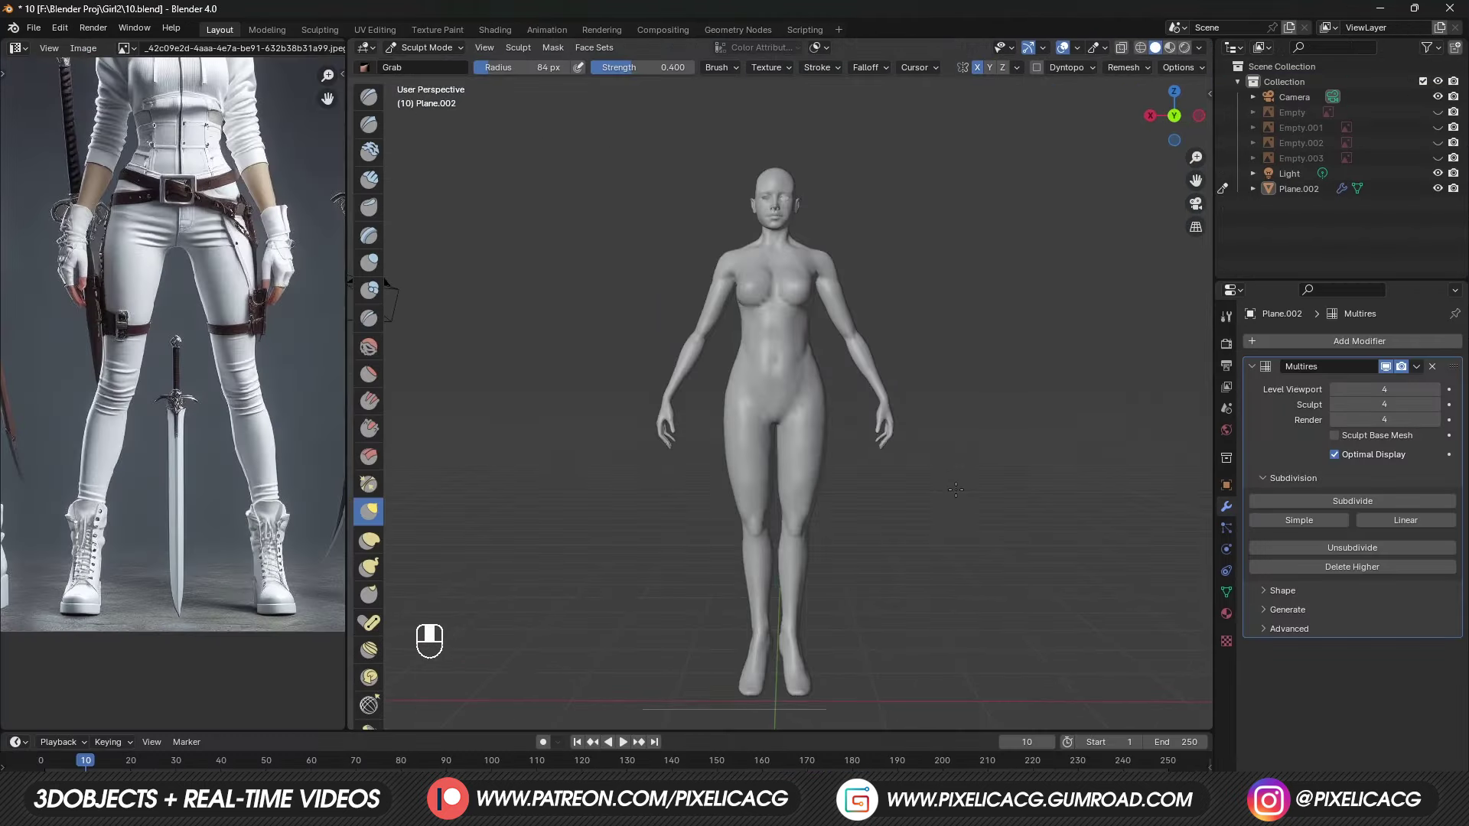
Step: Select all the body's faces from the waist down to the feet, using wireframe display to include the back side
key(Tab)
shift+middle_drag(896, 494, 892, 437)
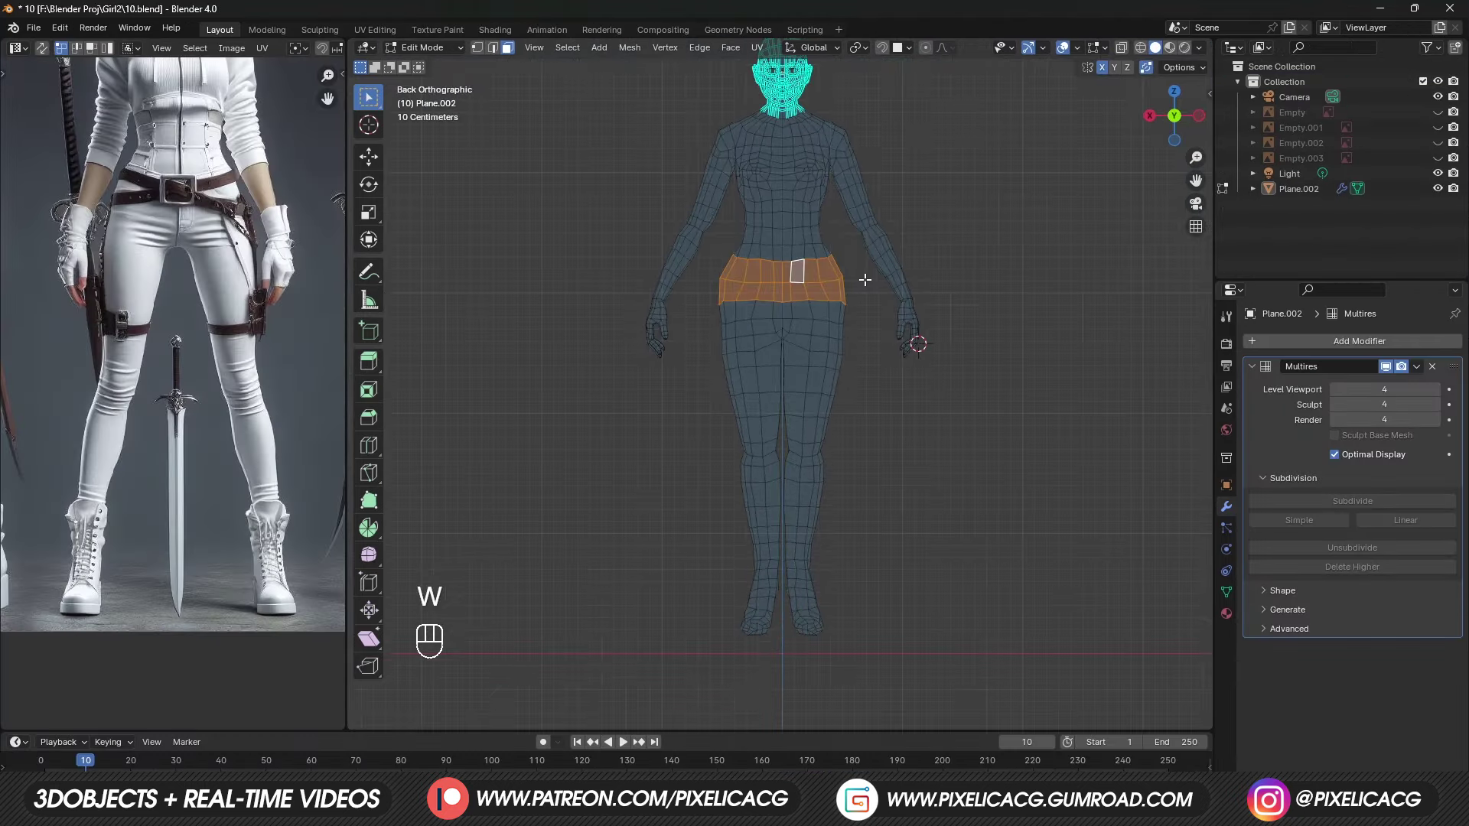
key(z)
click(785, 286)
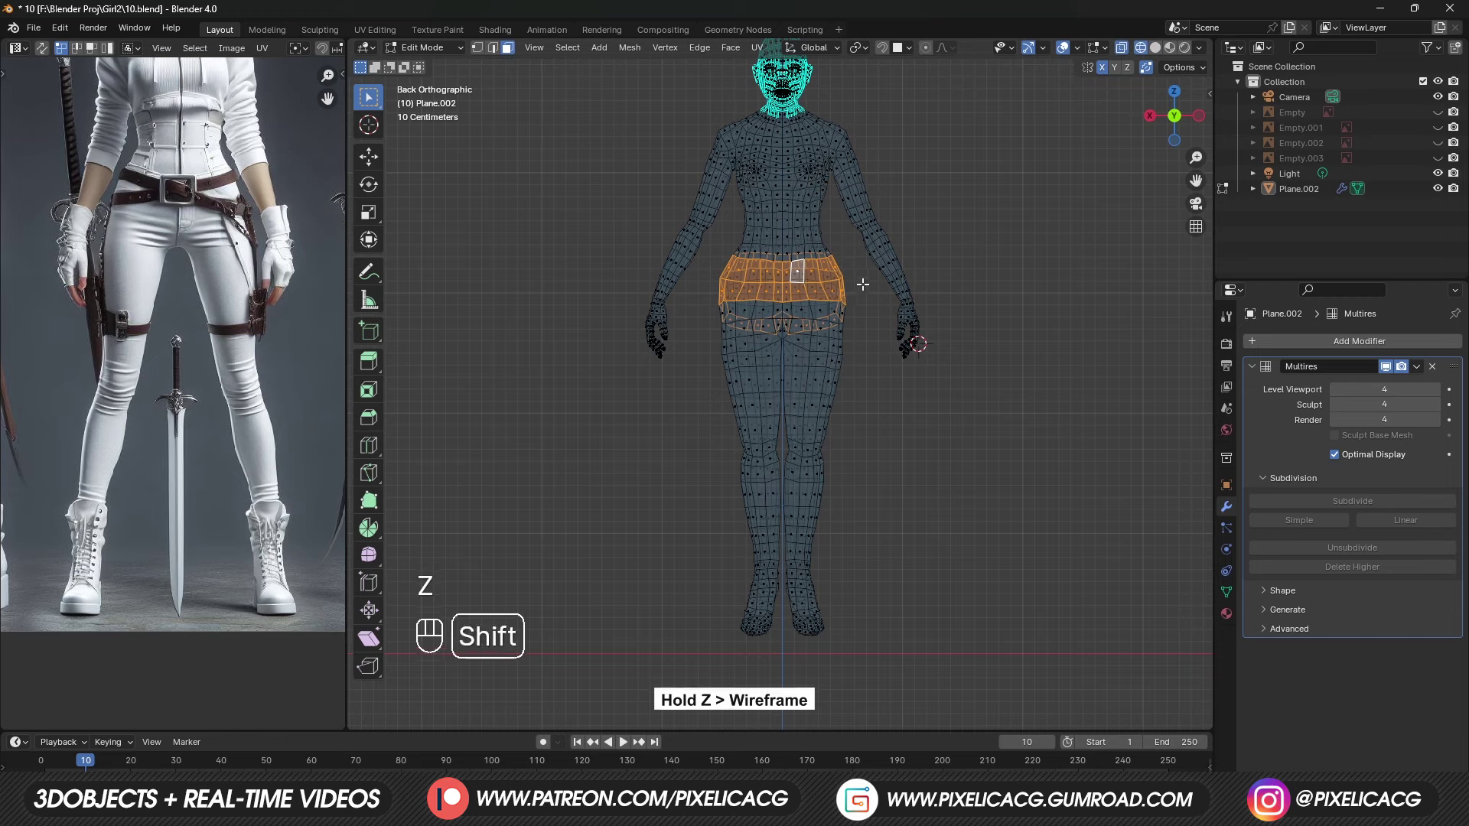
mouse_move(862, 284)
shift+mouse_down()
mouse_move(776, 349)
mouse_move(705, 640)
shift+mouse_up()
key(z)
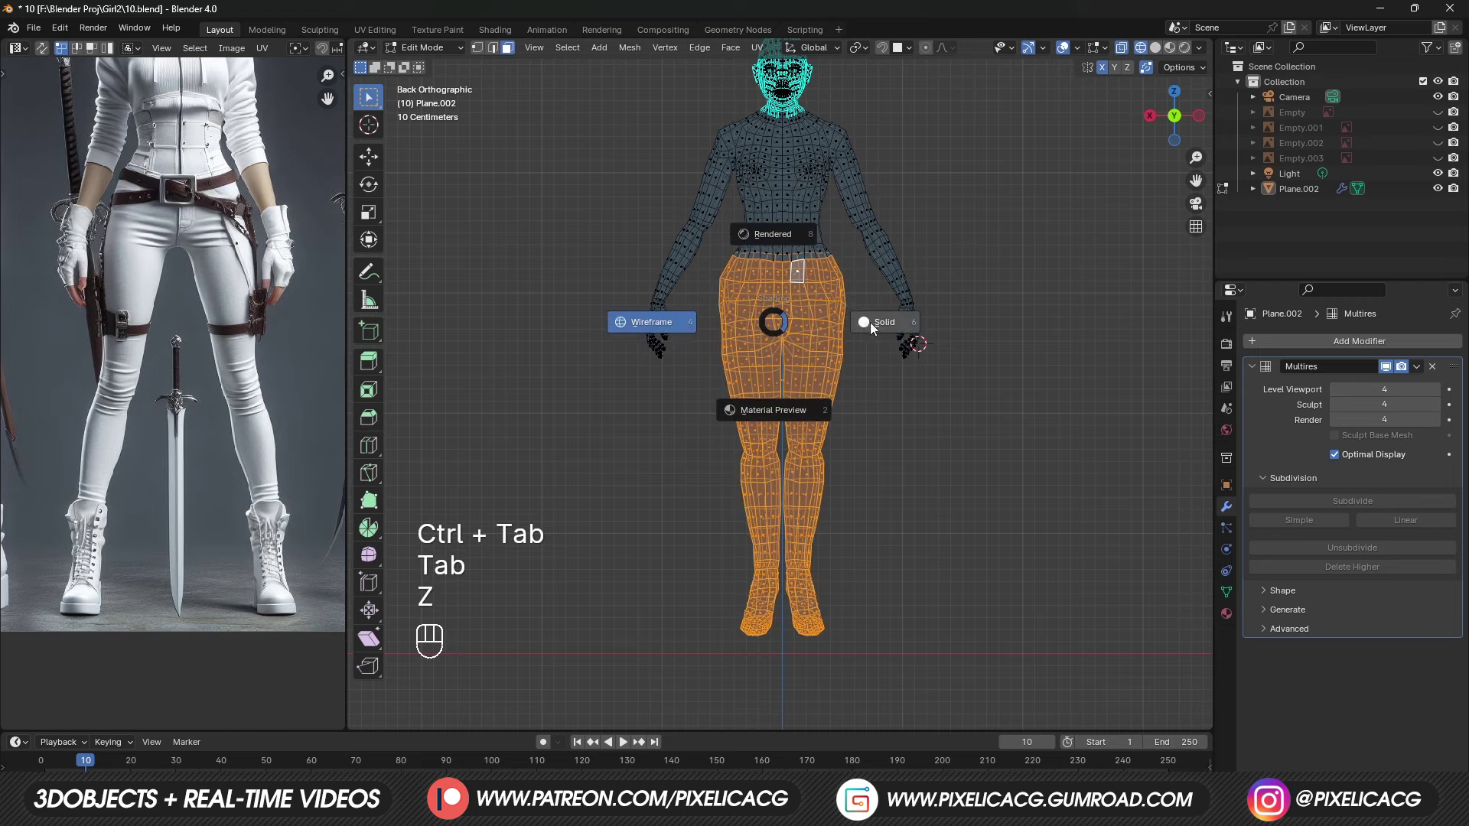
click(870, 323)
Step: Duplicate the selected lower-body faces in place, separate the selection into a new object and return to Object Mode
key(shift+d)
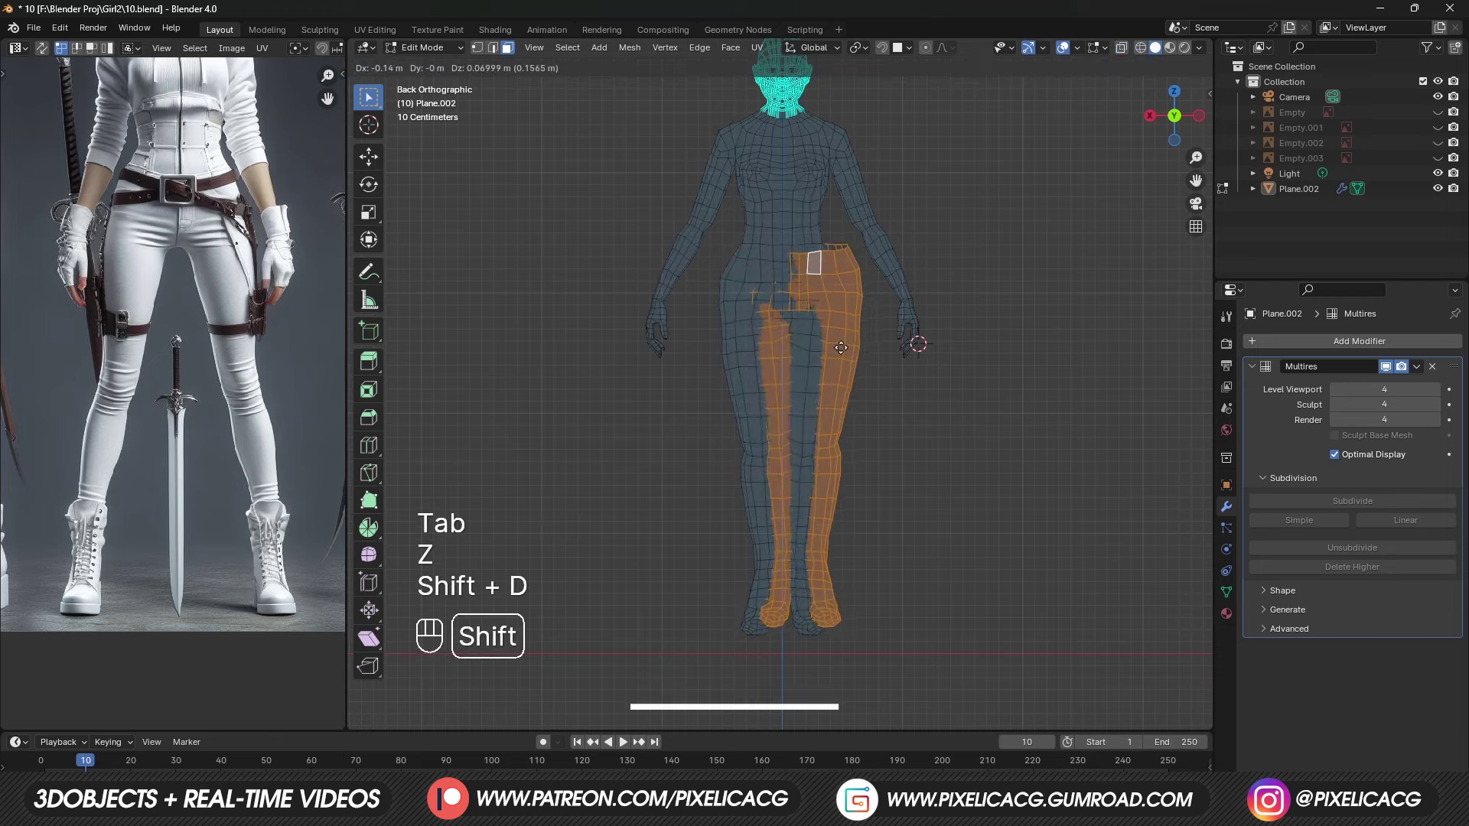
key(Escape)
key(p)
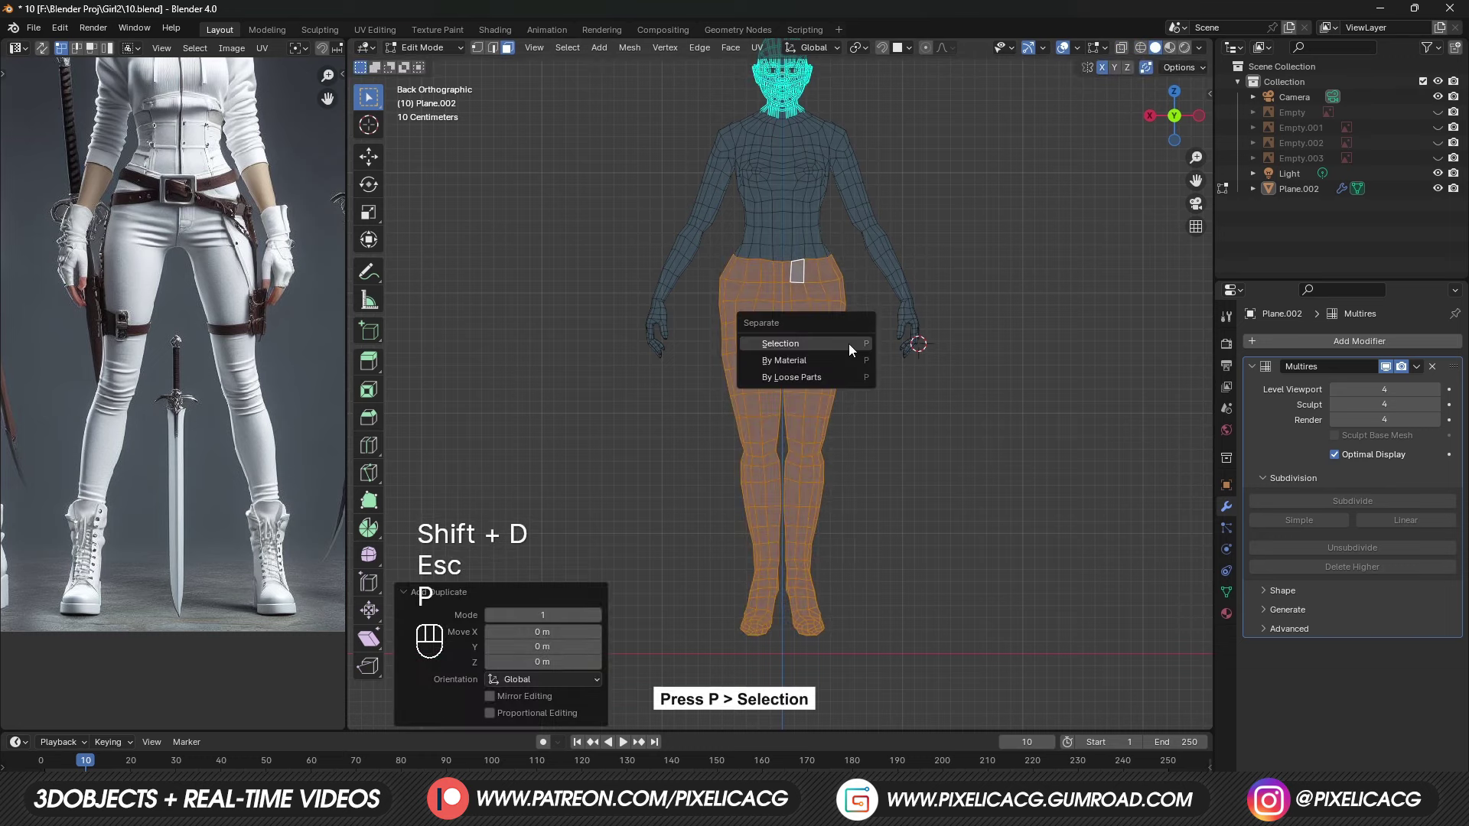
click(848, 342)
key(Tab)
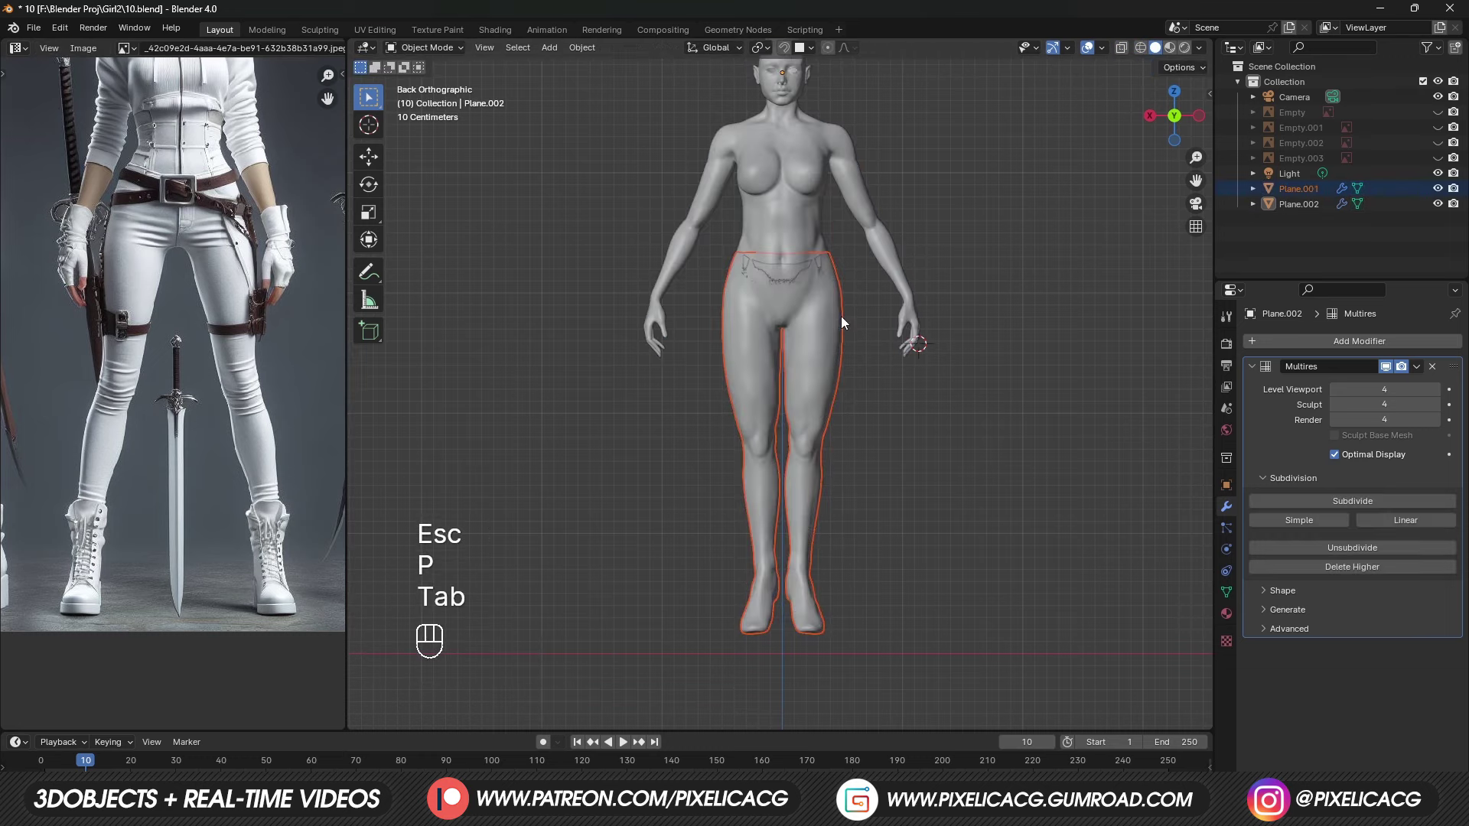
Step: Delete the foot faces below the ankles from the separated pants object
click(838, 341)
scroll(880, 430, up, 2)
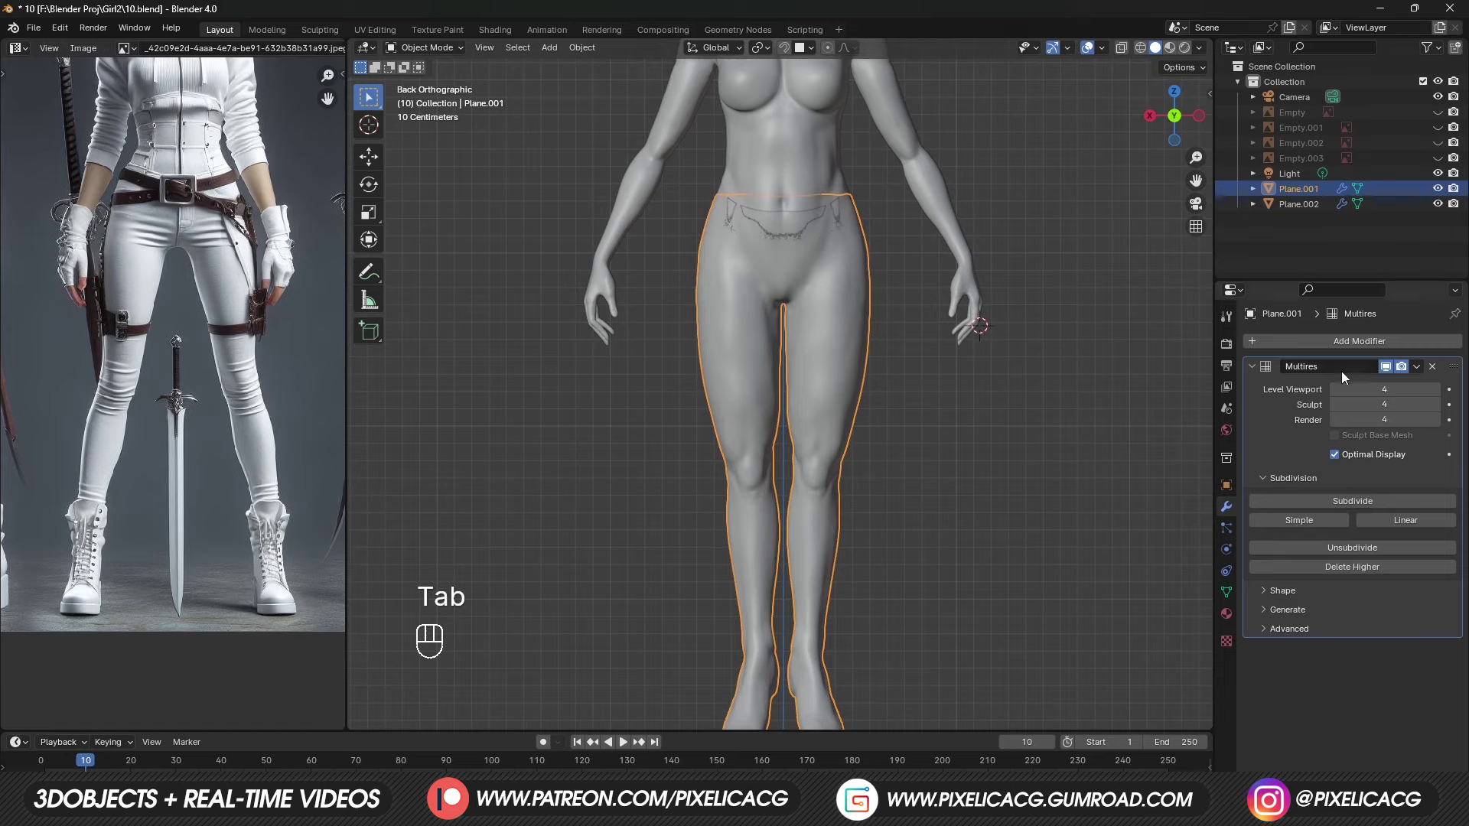
key(Tab)
key(z)
drag(683, 629, 880, 534)
key(x)
click(887, 497)
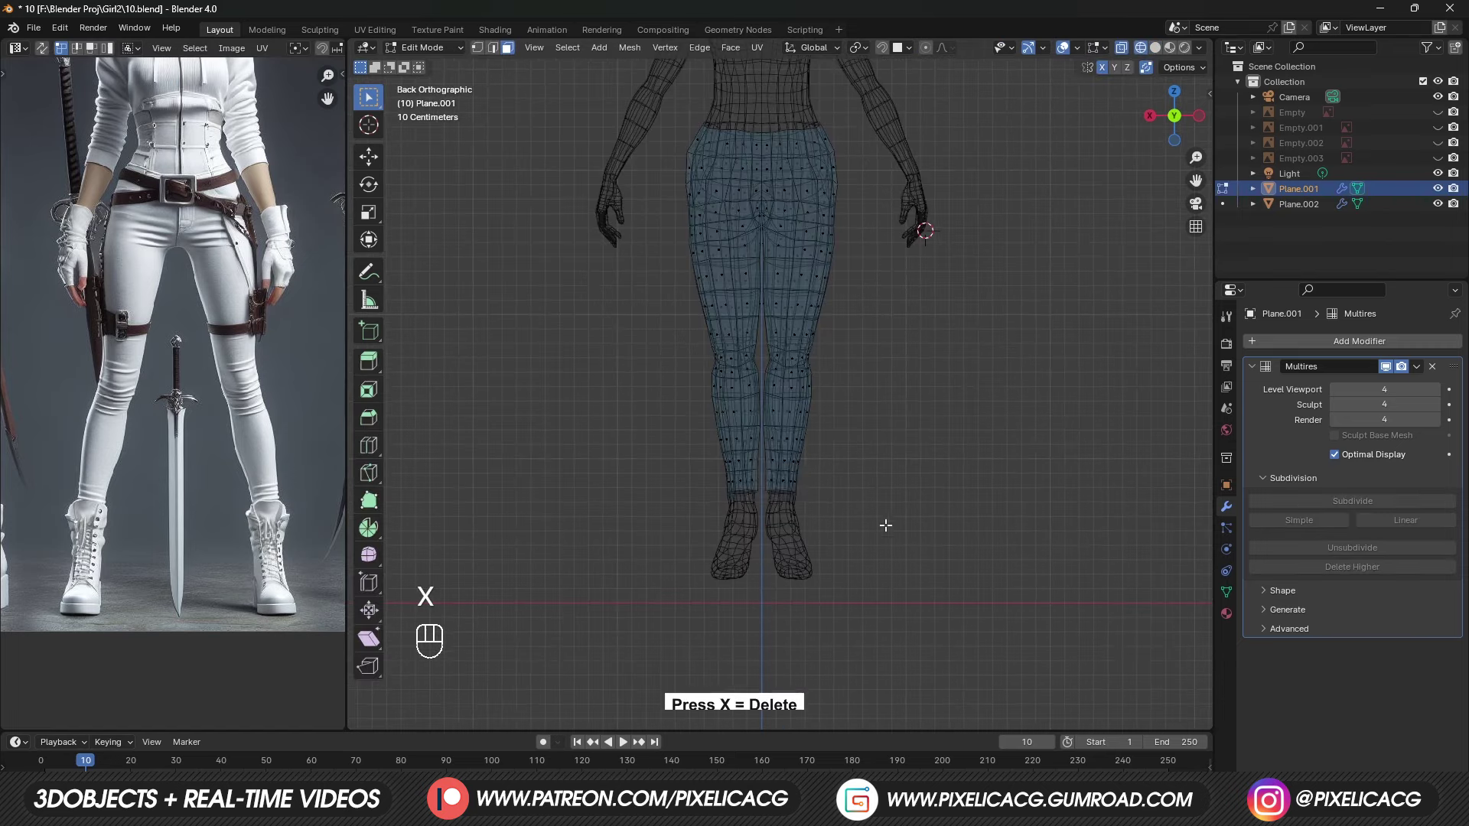
Step: Add a Solidify modifier with a thickness of -0.12 m to the pants and remove their Multires modifier
key(Tab)
click(1293, 341)
mouse_move(1254, 393)
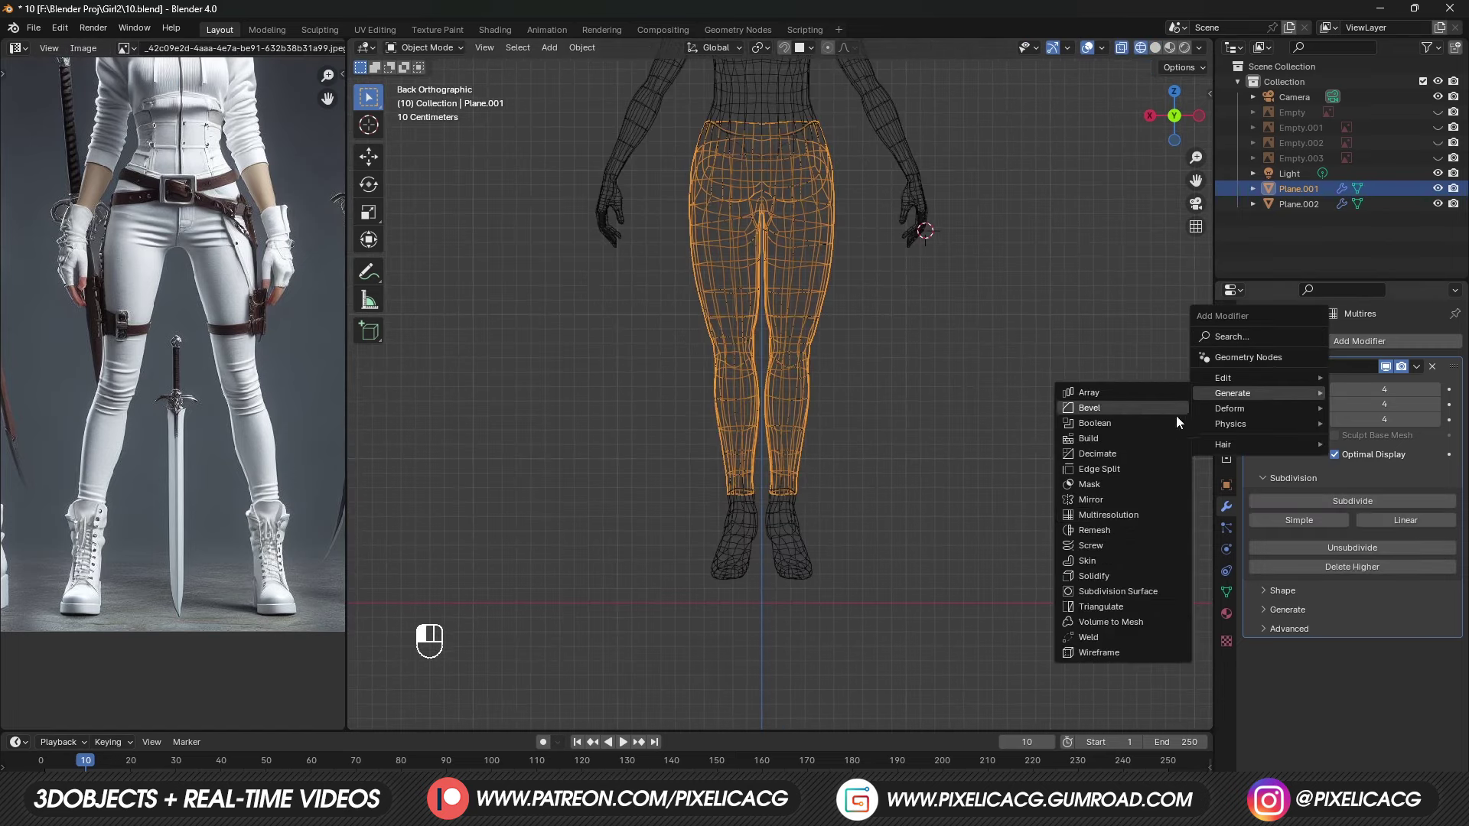
click(1103, 576)
key(shift+z)
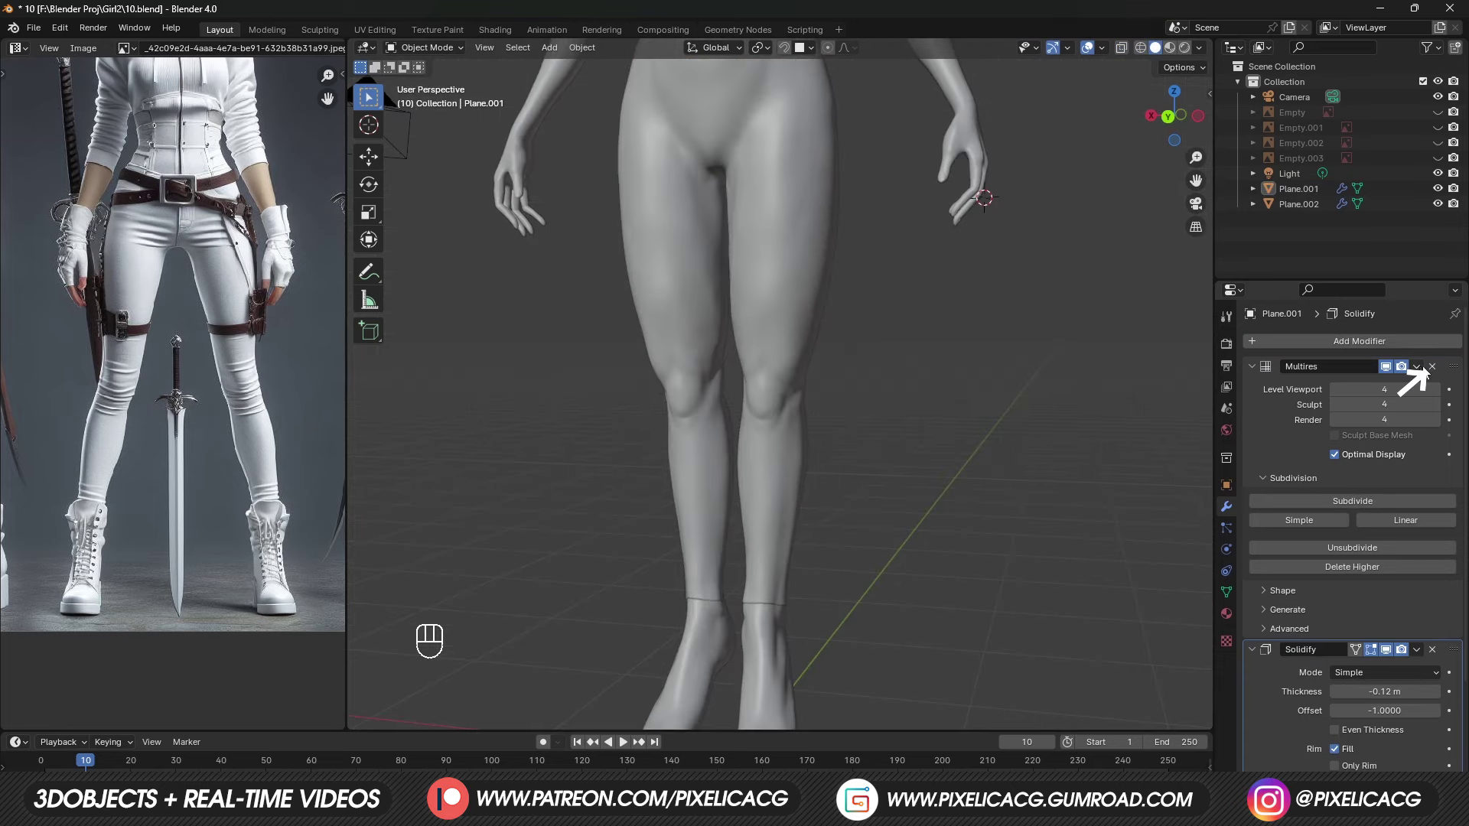
click(1432, 366)
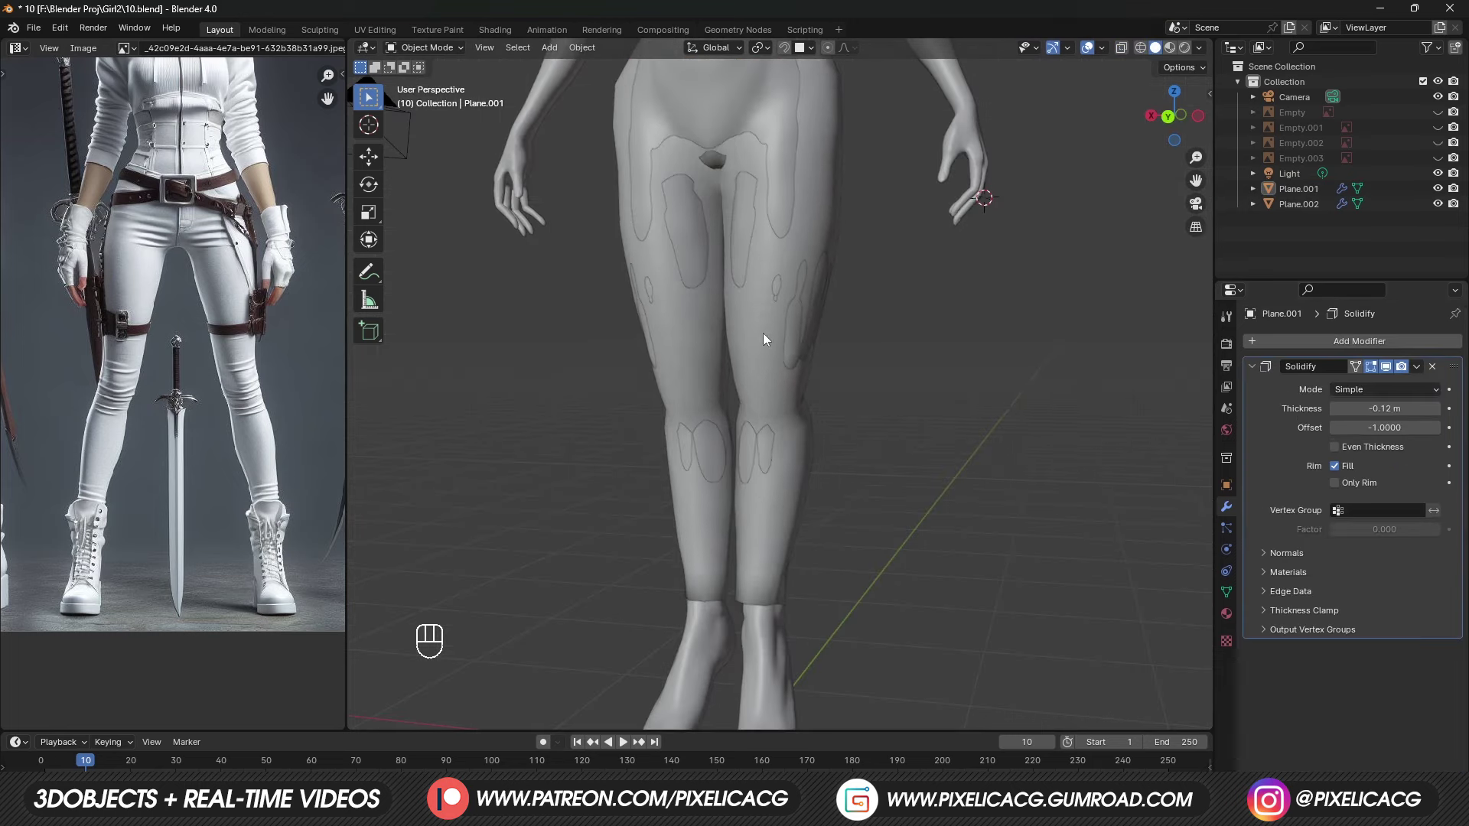
Step: Add a Shrinkwrap modifier to the pants with the body mesh Plane.002 as its target
middle_drag(764, 333, 787, 323)
key(Tab)
key(Tab)
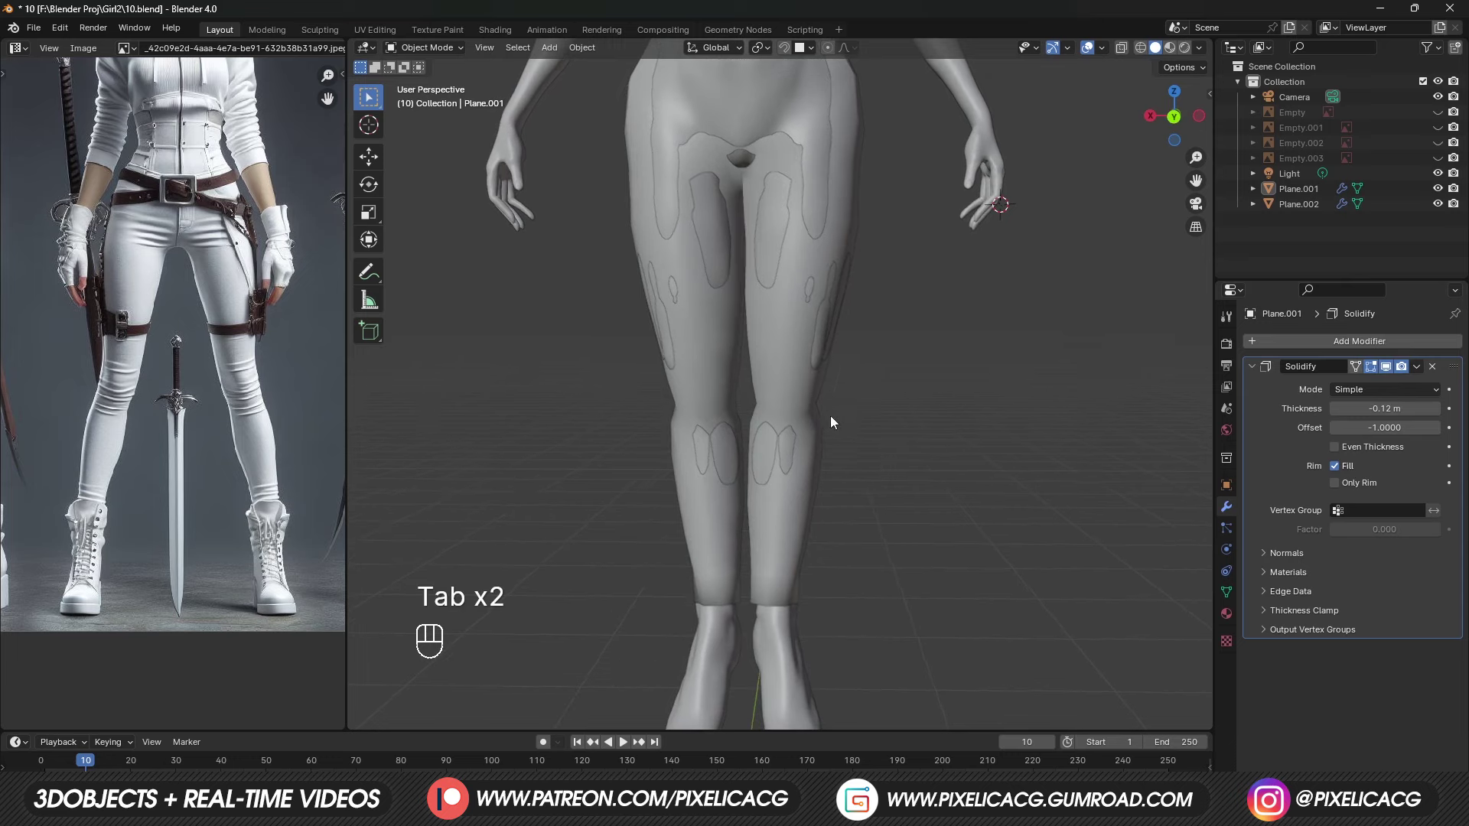
click(1350, 341)
mouse_move(1167, 354)
click(1087, 468)
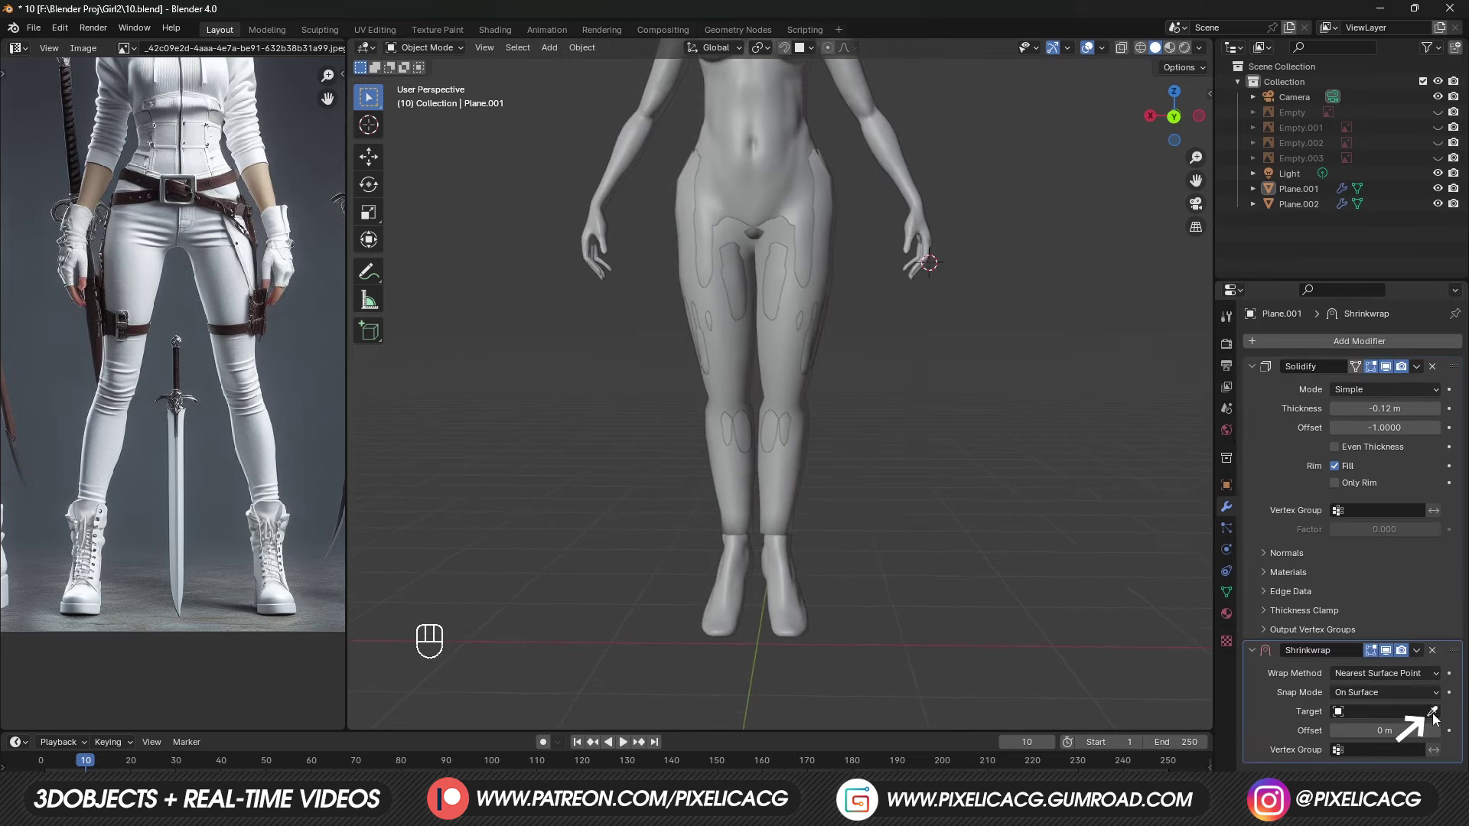
click(800, 563)
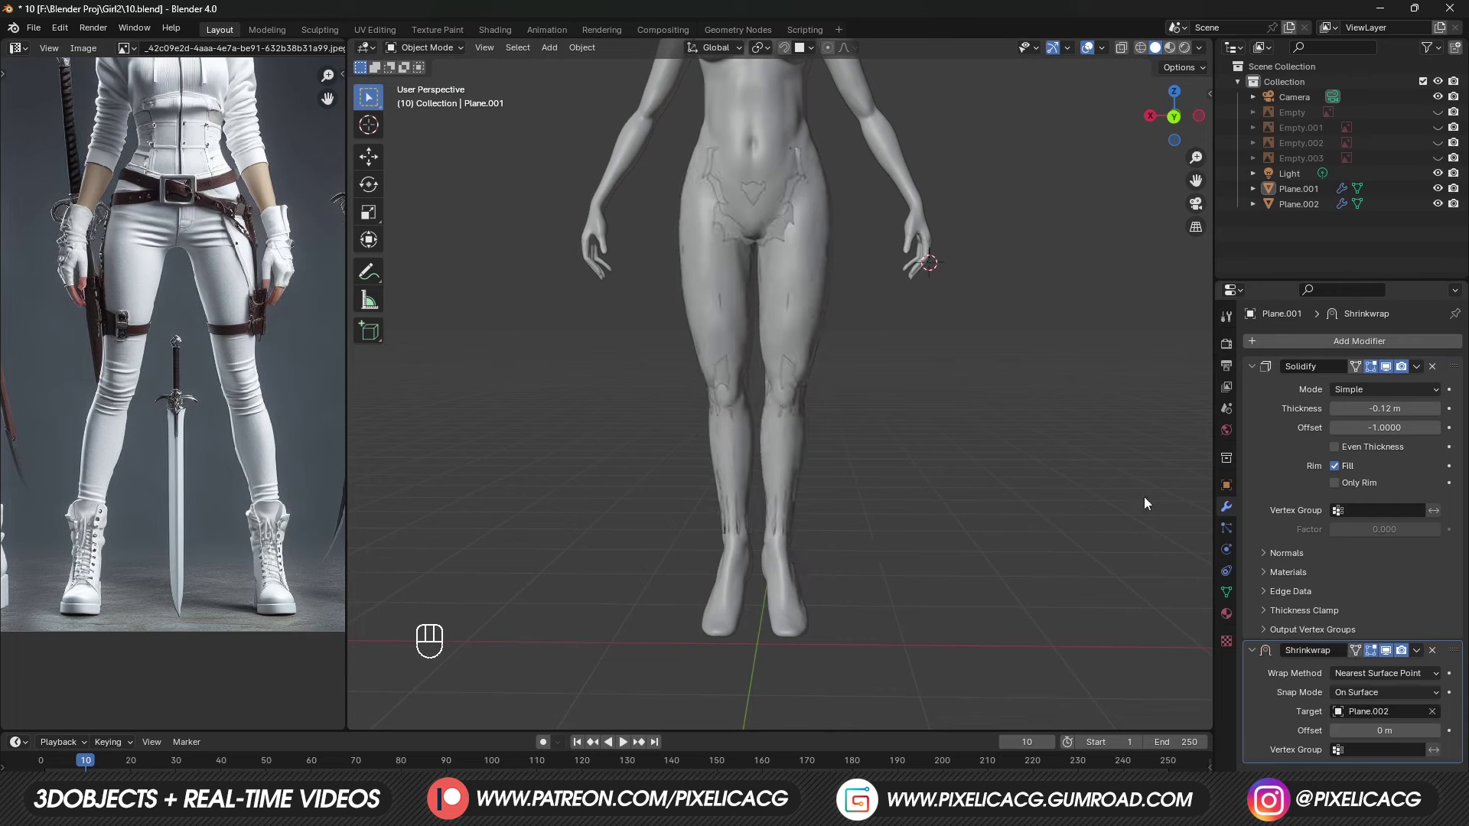
Step: Add a Multiresolution modifier above Solidify in the pants' modifier stack and apply the Shrinkwrap modifier
click(1351, 342)
mouse_move(1301, 328)
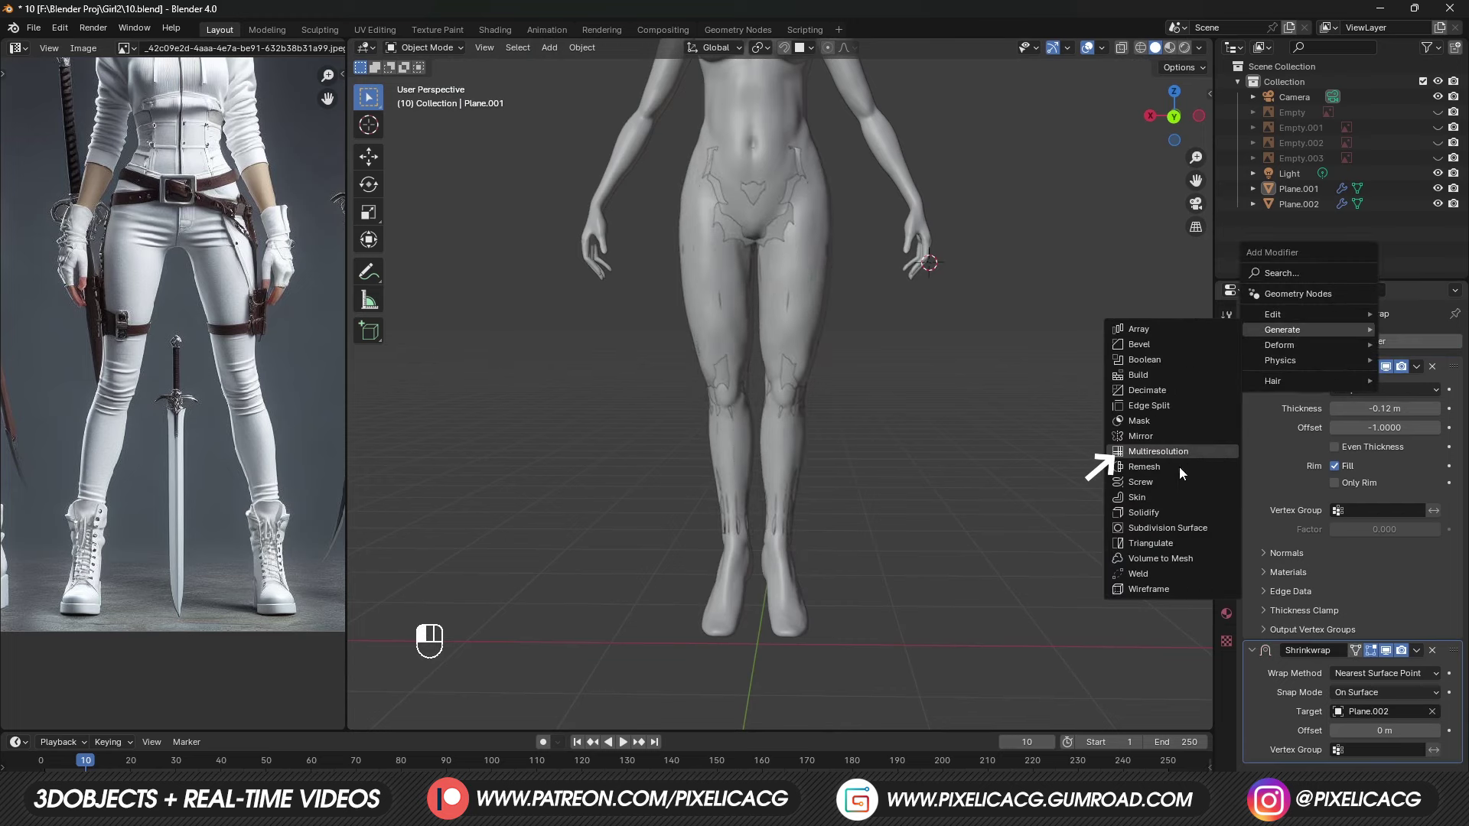
click(1157, 452)
key(Tab)
key(Tab)
key(Tab)
key(Tab)
key(Tab)
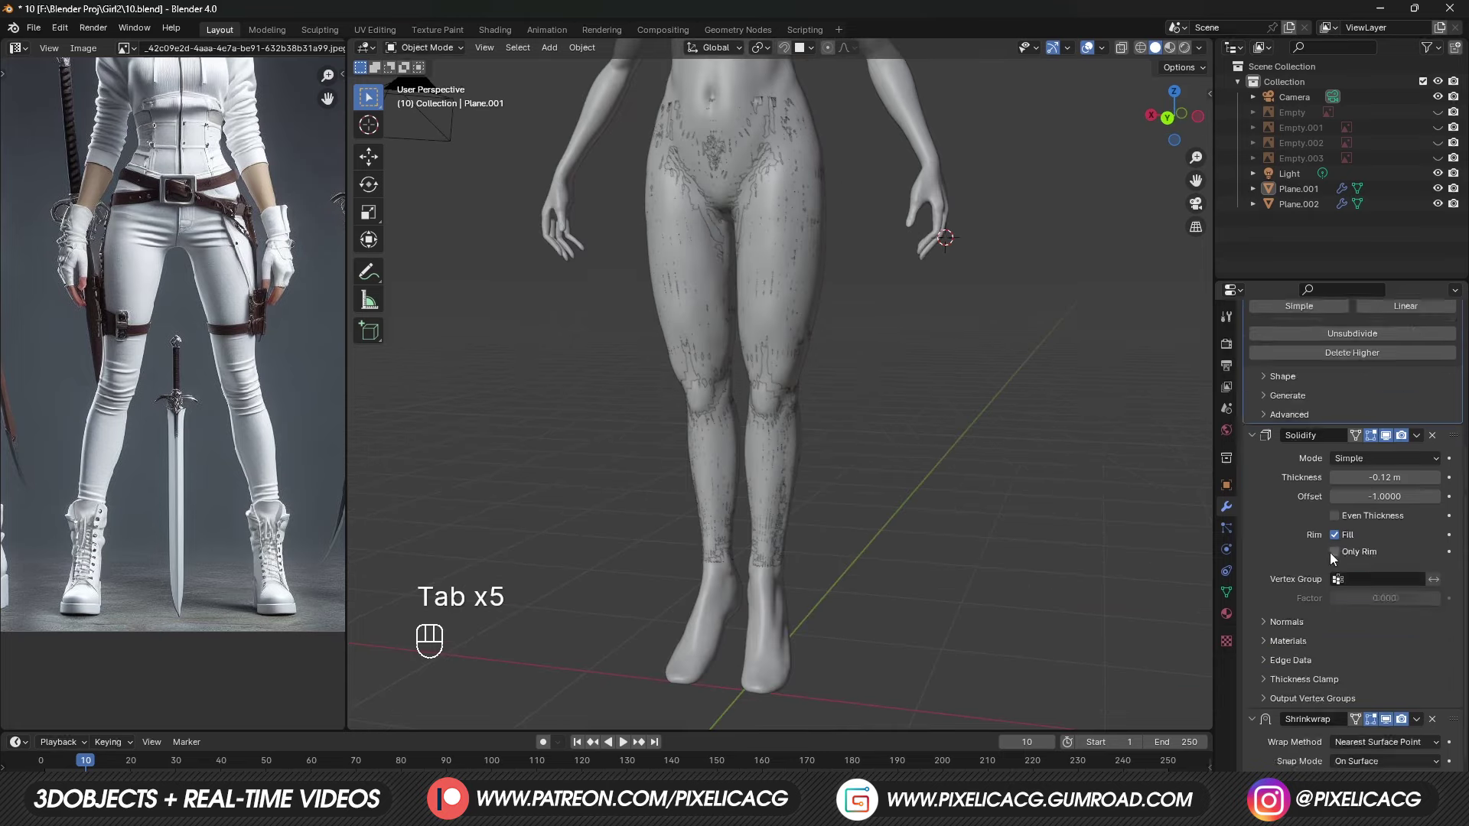
scroll(1319, 652, down, 2)
key(ctrl+a)
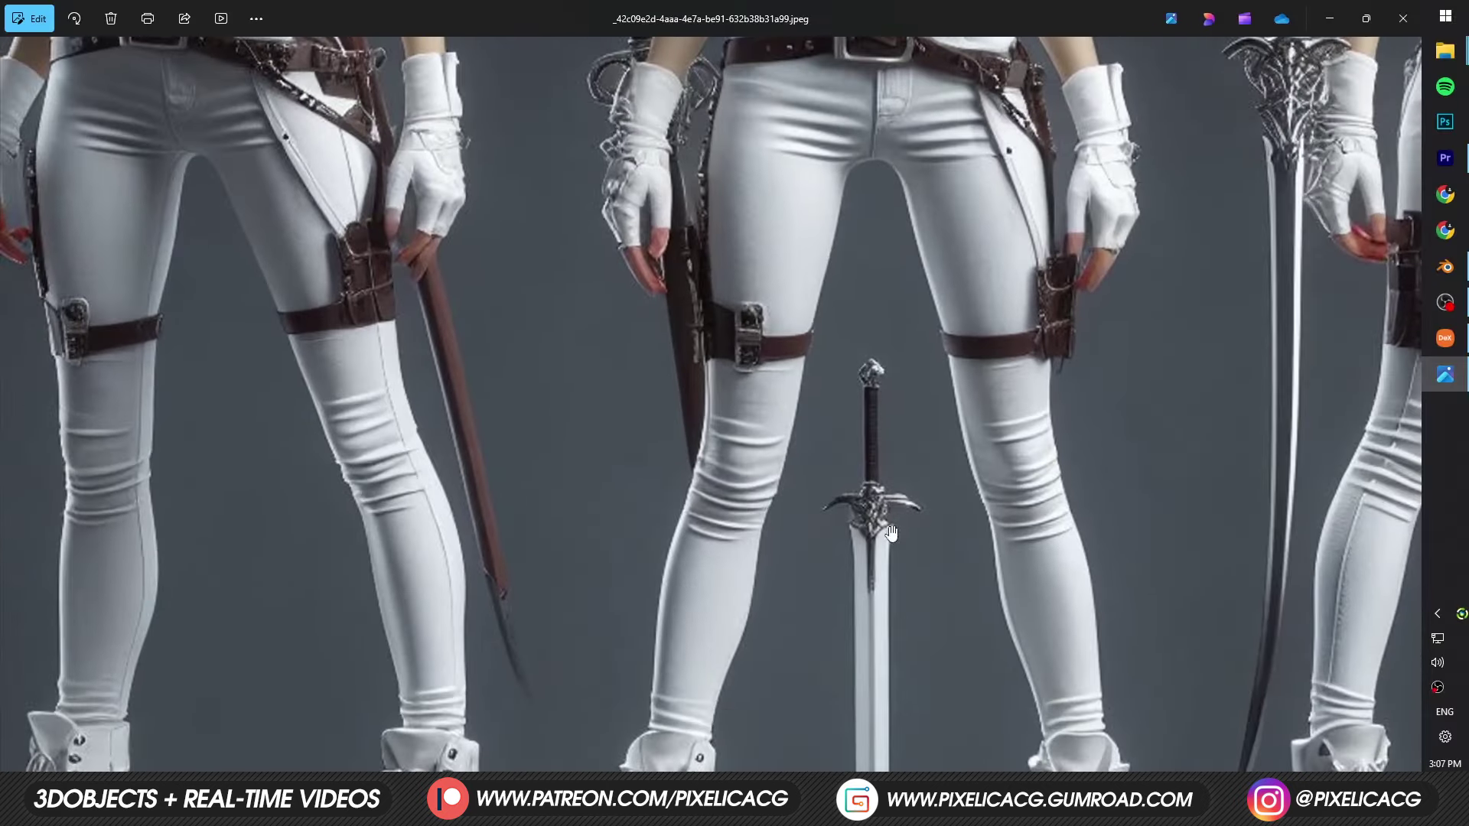
Step: Check the jeans folds in the reference image and sculpt a first horizontal fold across the hips with the Inflate/Deflate brush
drag(892, 534, 518, 545)
drag(916, 443, 860, 459)
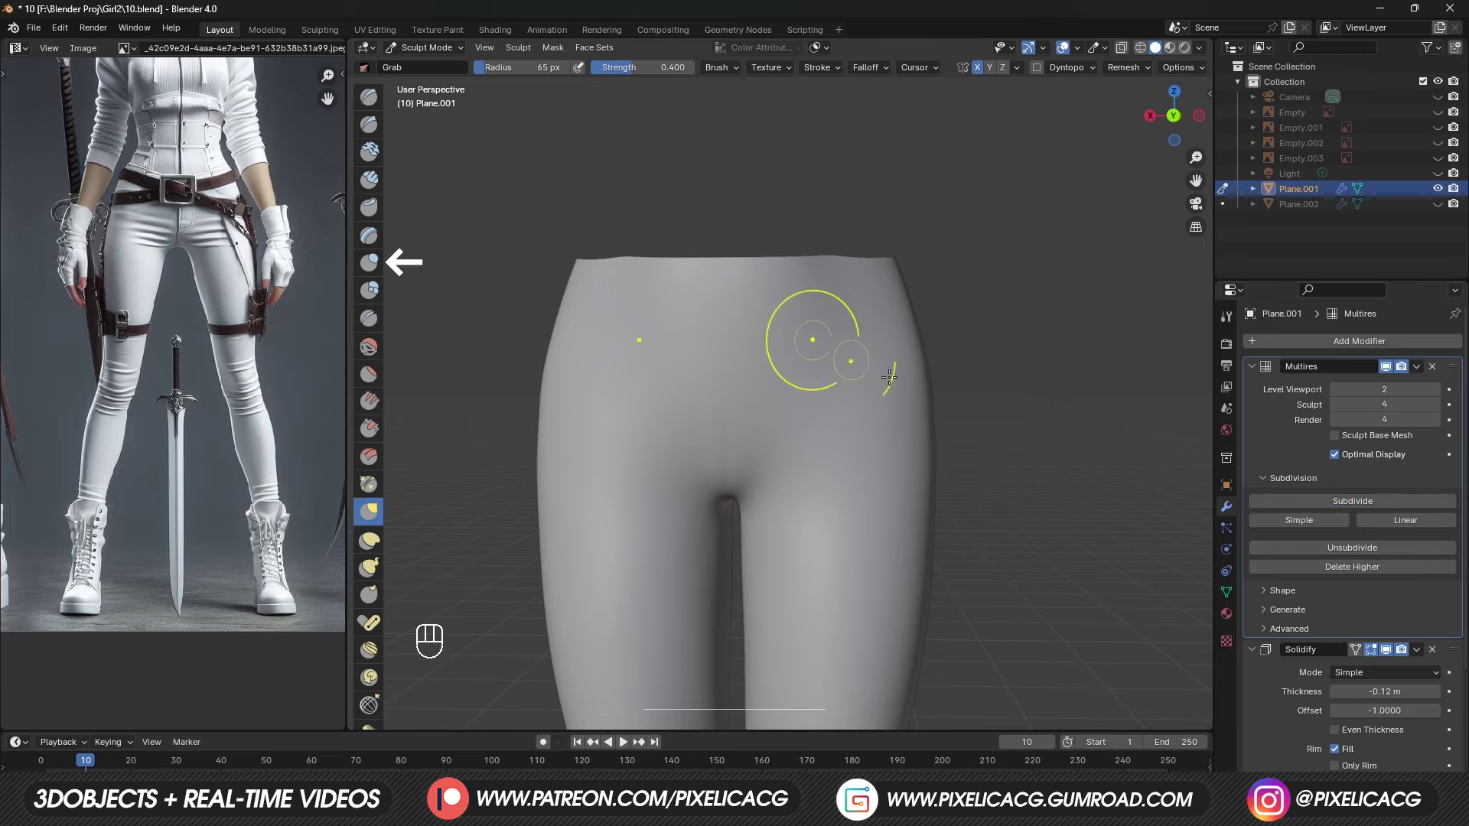
key(i)
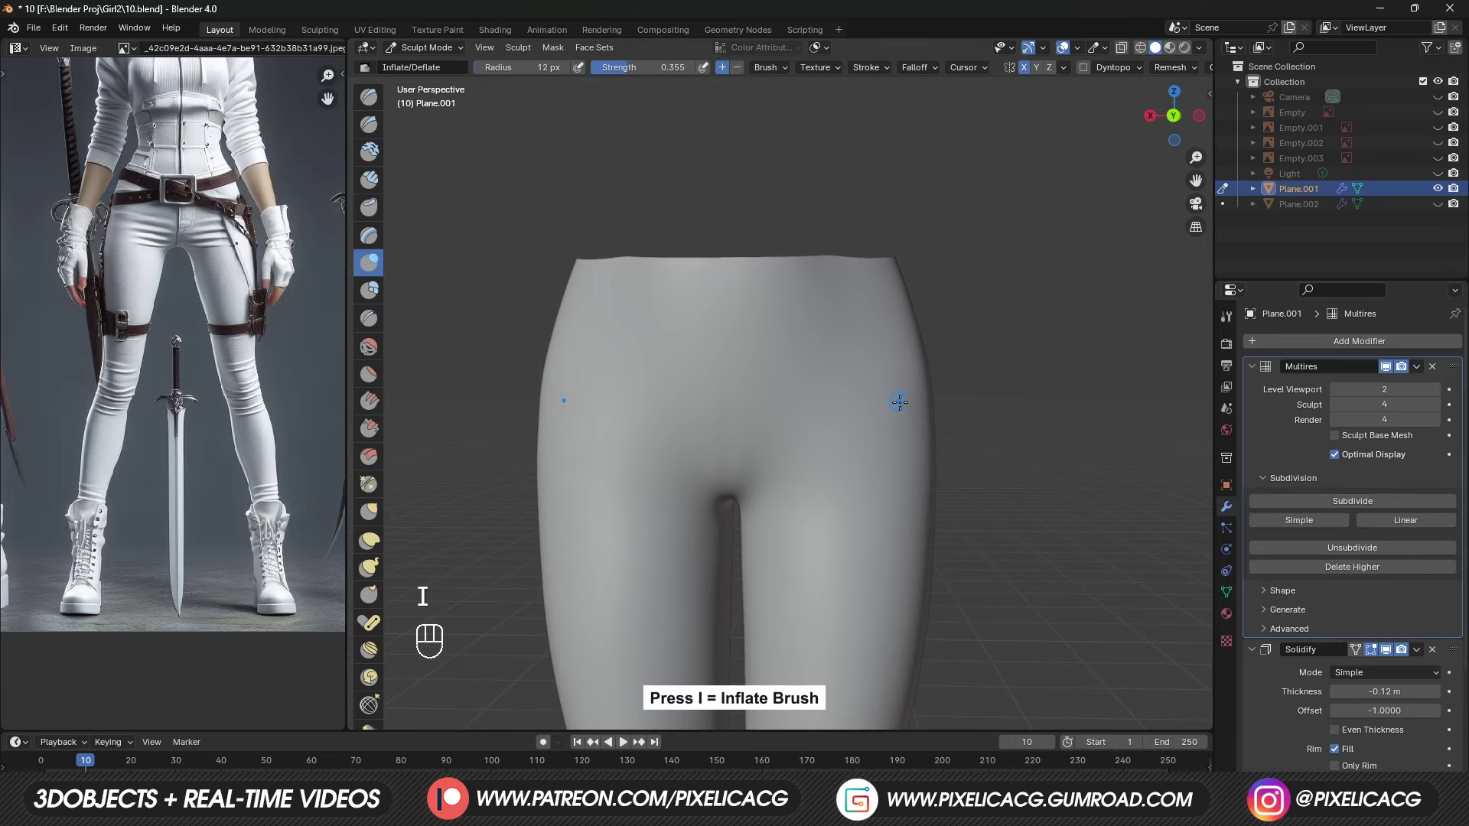
key(ctrl+z)
key(ctrl+z)
key(ctrl+z)
key(ctrl+z)
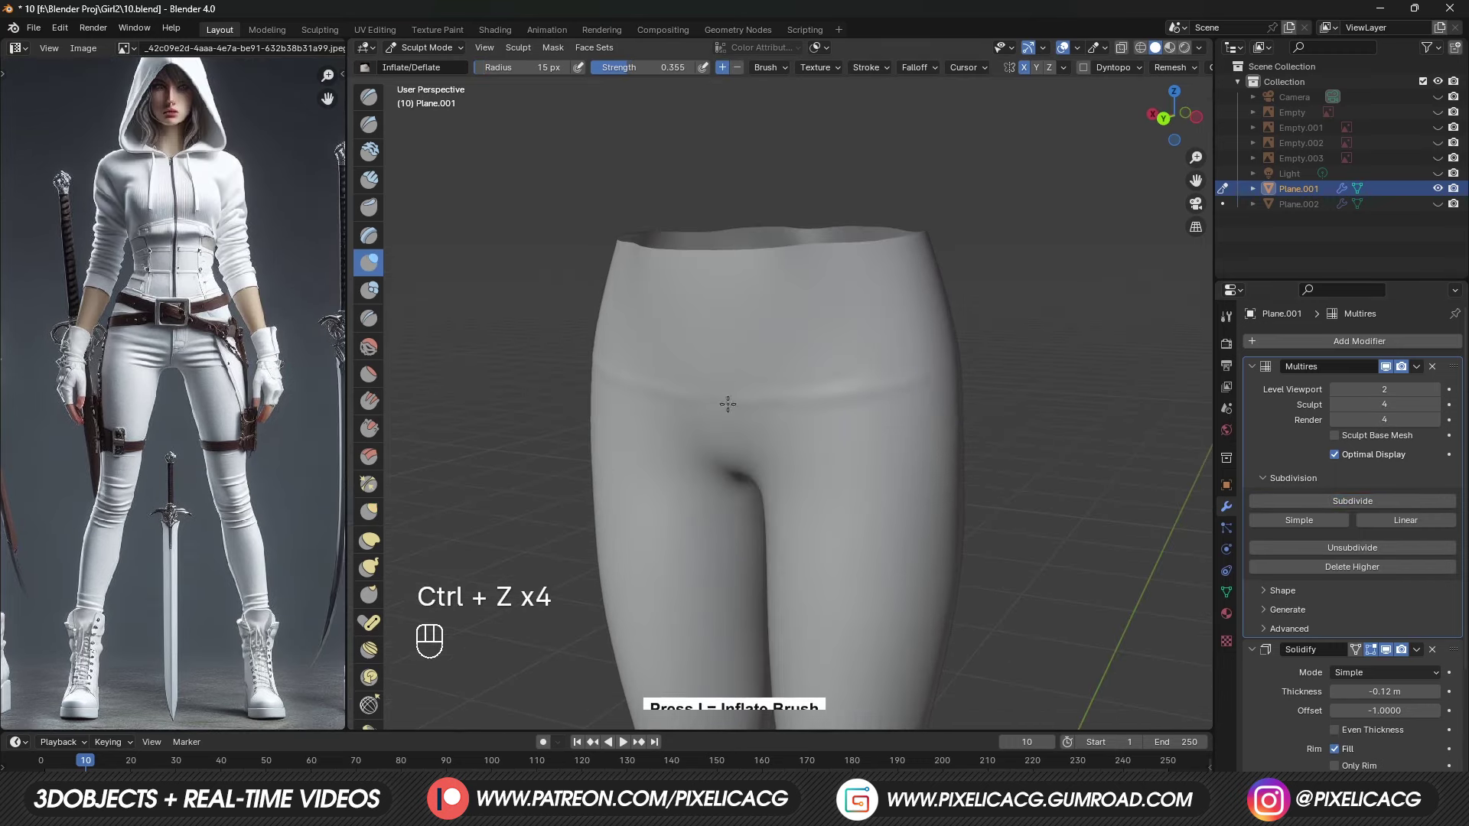
Step: Add more mirrored horizontal folds between the hips and the crotch with the Inflate/Deflate brush at a 15 px radius
key(F10)
middle_drag(775, 416, 803, 394)
key(f)
click(964, 340)
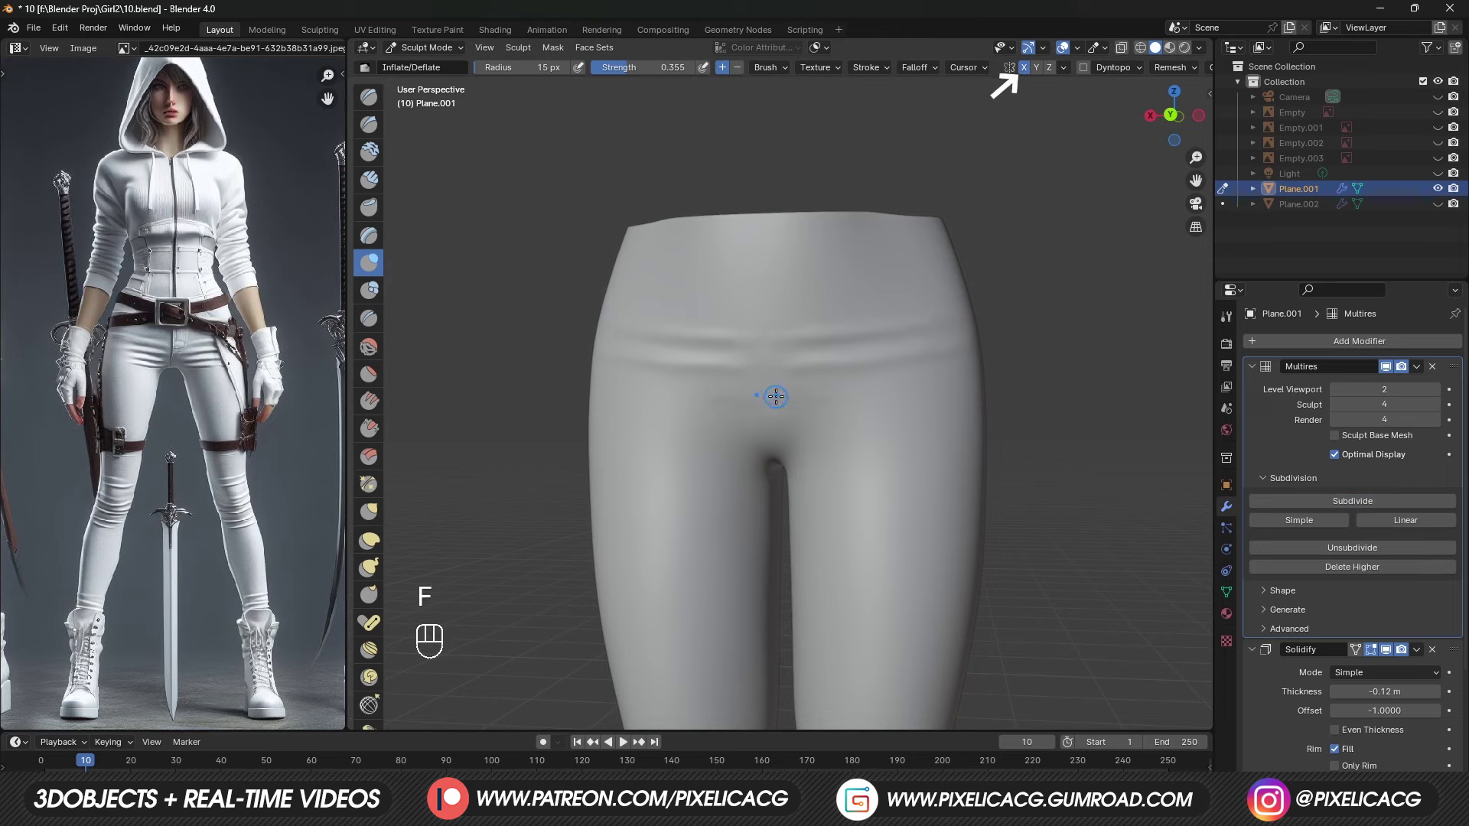
drag(776, 396, 948, 373)
middle_drag(949, 367, 912, 364)
middle_drag(787, 417, 826, 418)
middle_drag(969, 405, 839, 405)
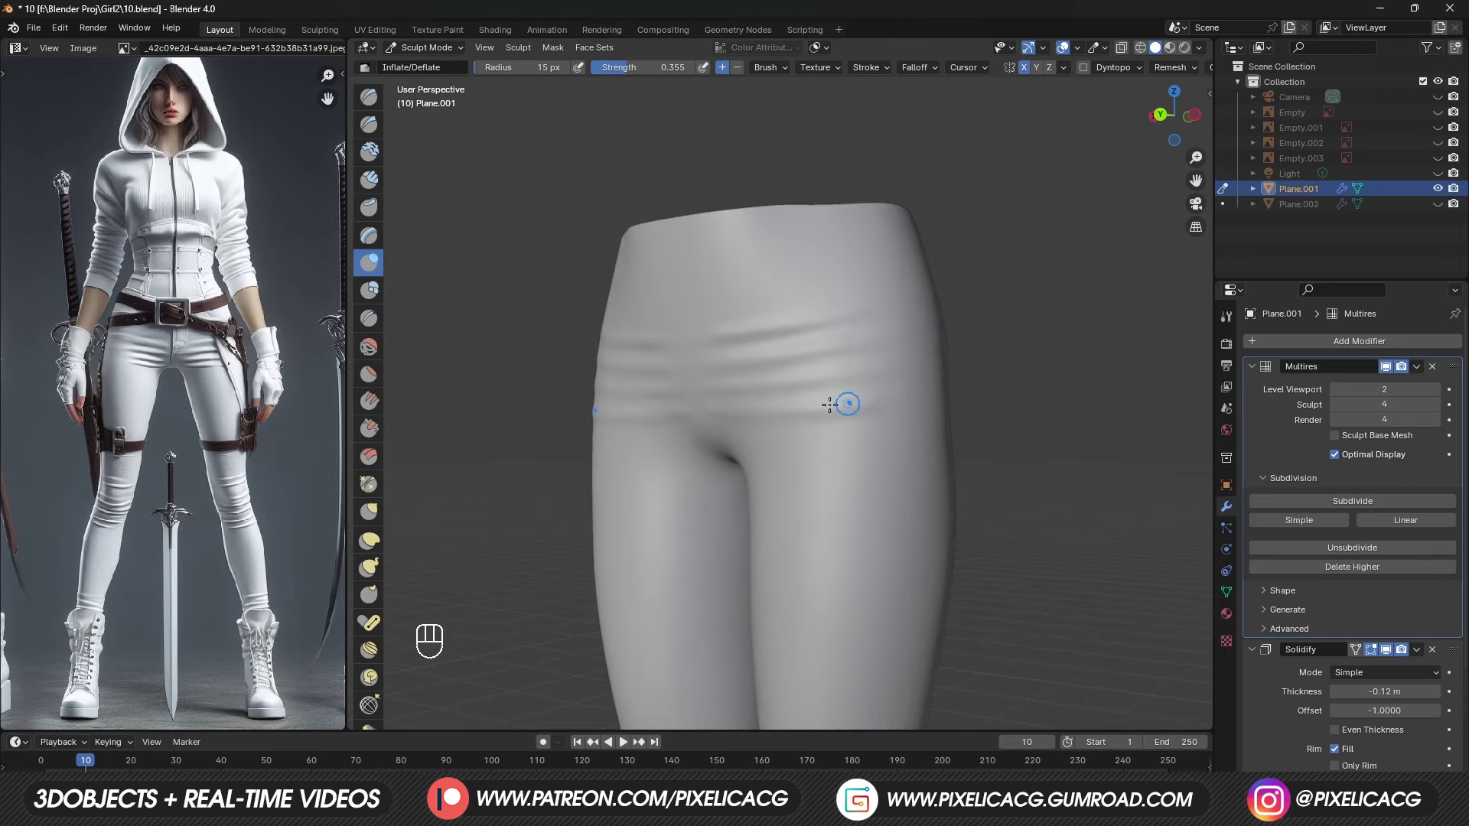
Step: Refine the horizontal folds above the crotch with the Inflate/Deflate brush at an 8 px radius
middle_drag(76, 382, 337, 331)
middle_drag(815, 322, 780, 303)
key(f)
click(772, 321)
key(ctrl+z)
middle_drag(715, 366, 741, 367)
ctrl+drag(721, 354, 721, 354)
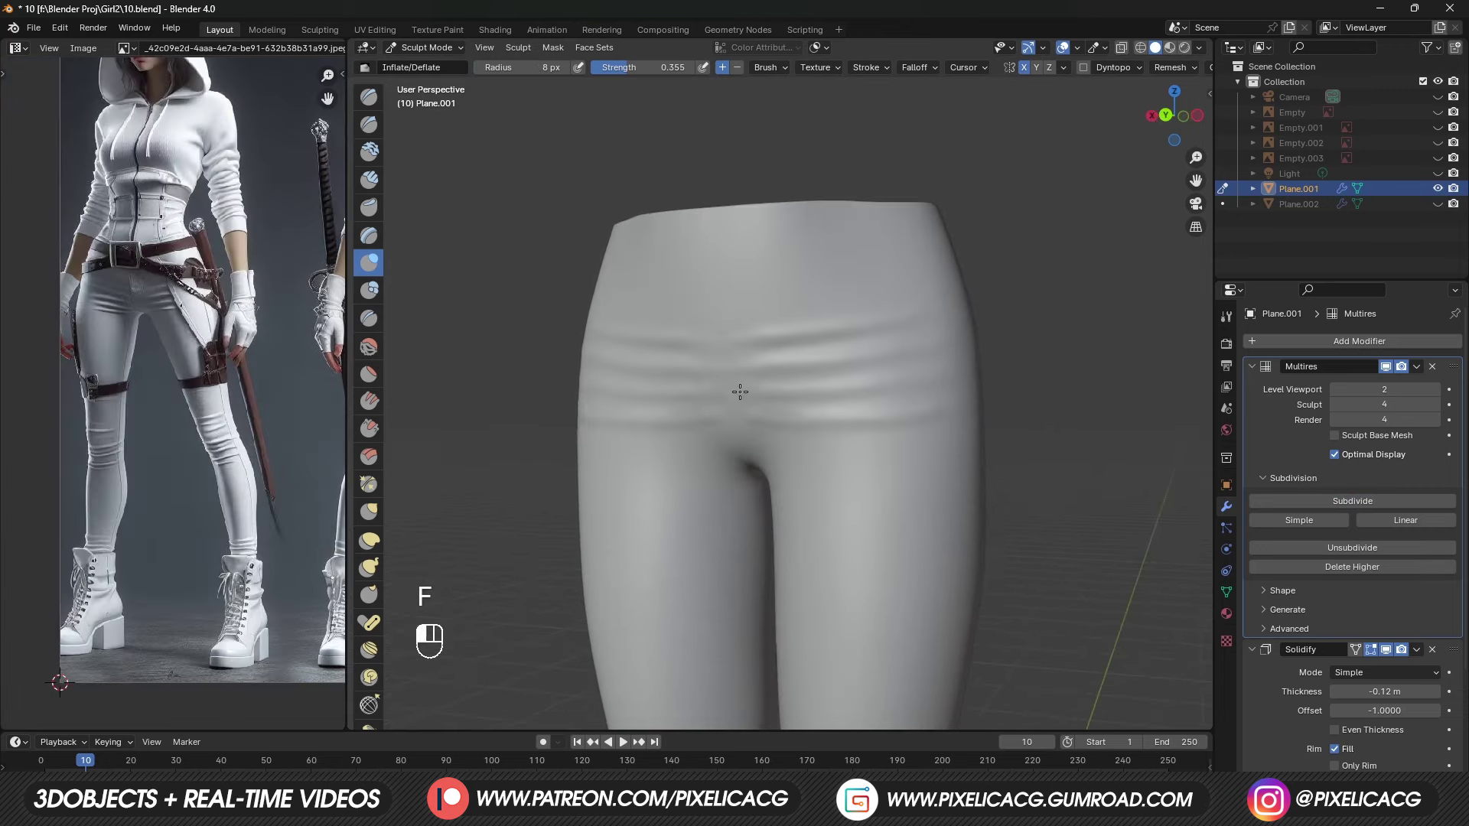
shift+middle_drag(753, 420, 794, 377)
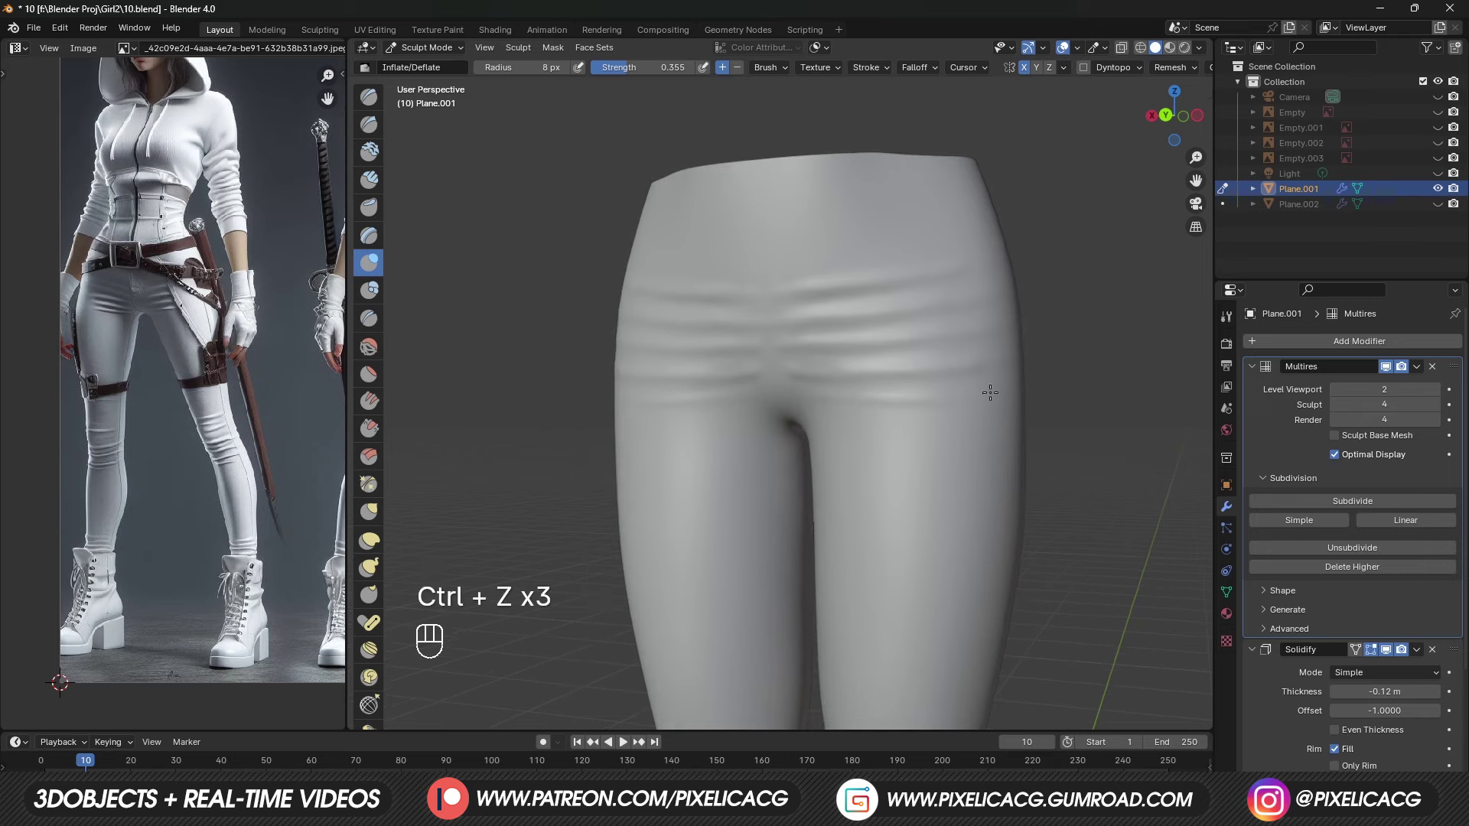
Step: Widen and extend the upper hip folds toward the outer hips with the Inflate/Deflate brush at a 27 px radius
mouse_move(873, 273)
shift+middle_down()
mouse_move(918, 346)
mouse_move(842, 348)
mouse_move(856, 353)
shift+middle_up()
key(f)
key(f)
click(793, 352)
key(f)
click(949, 390)
key(F10)
scroll(888, 337, up, 3)
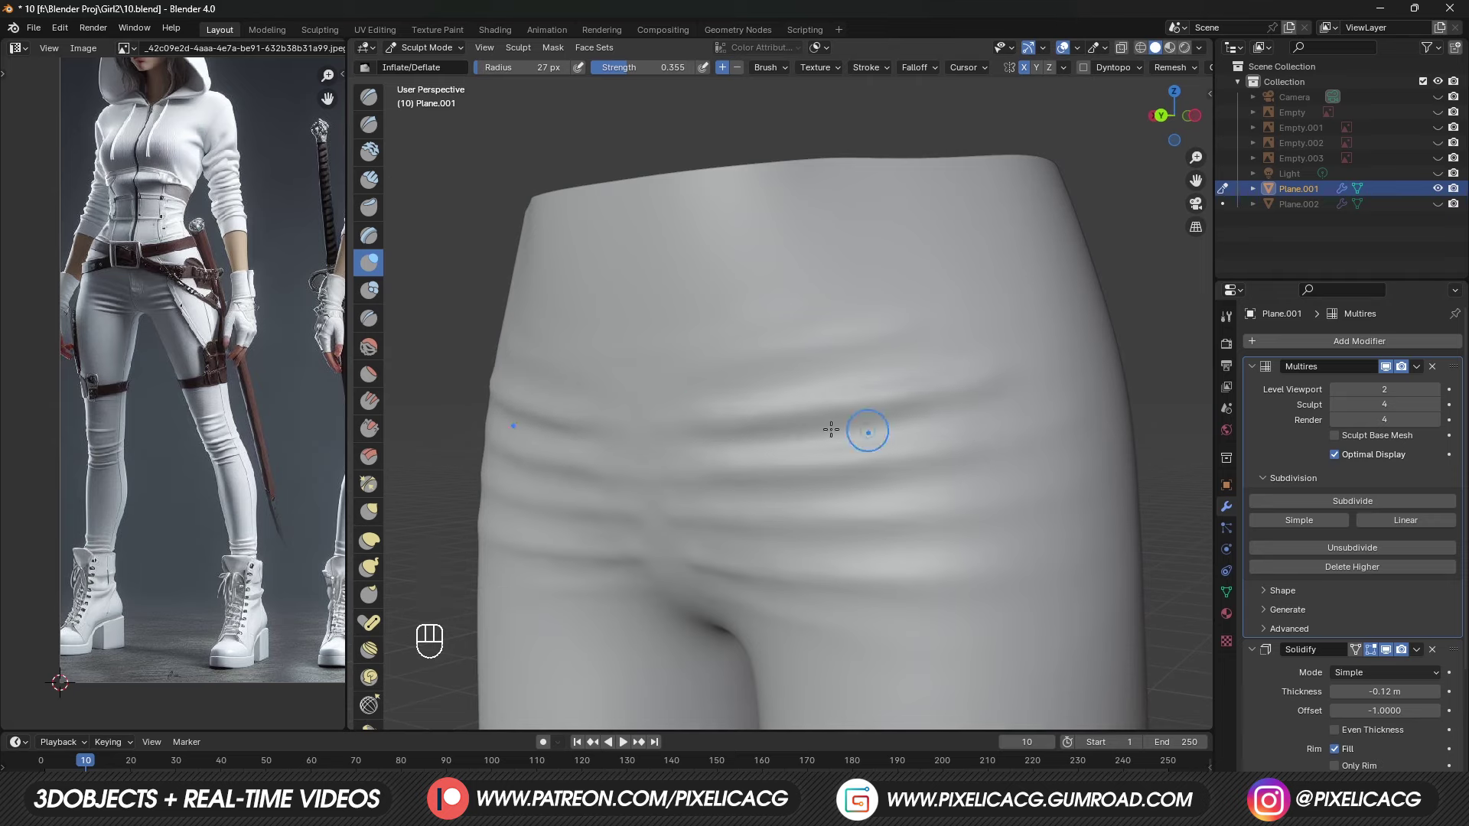
Step: Smooth and blend the hip folds into the surrounding cloth with the brush at a 69 px radius
key(f)
key(f)
key(ctrl+z)
shift+middle_drag(700, 524, 767, 448)
key(f)
scroll(715, 288, up, 2)
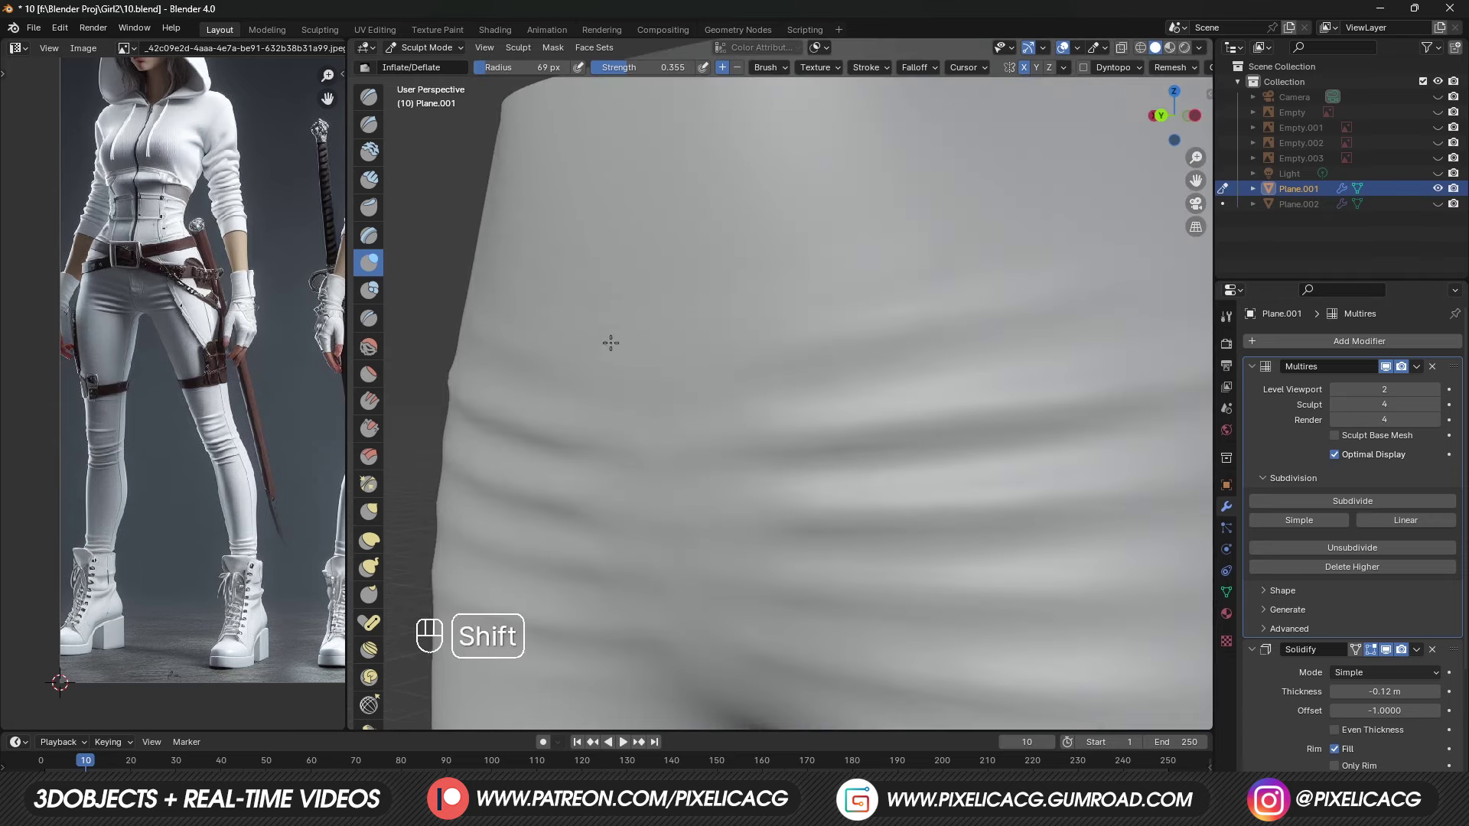
shift+middle_drag(610, 341, 626, 411)
key(f)
Step: Carve the vertical center seam and the curved fly outline on the front of the pants with the Crease brush
key(shift+c)
key(f)
scroll(778, 400, down, 1)
key(ctrl+z)
key(f)
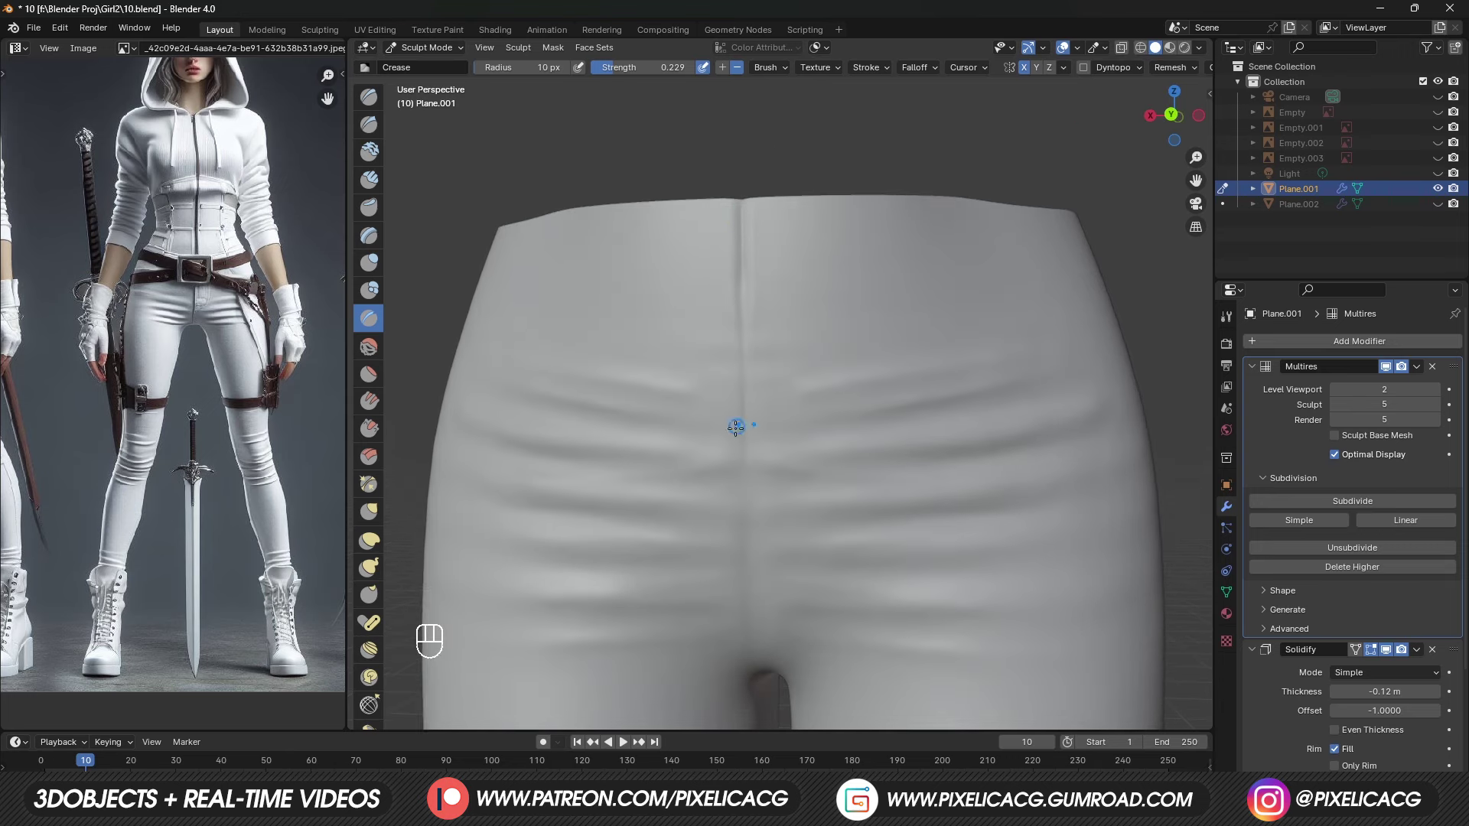
shift+middle_drag(735, 428, 743, 397)
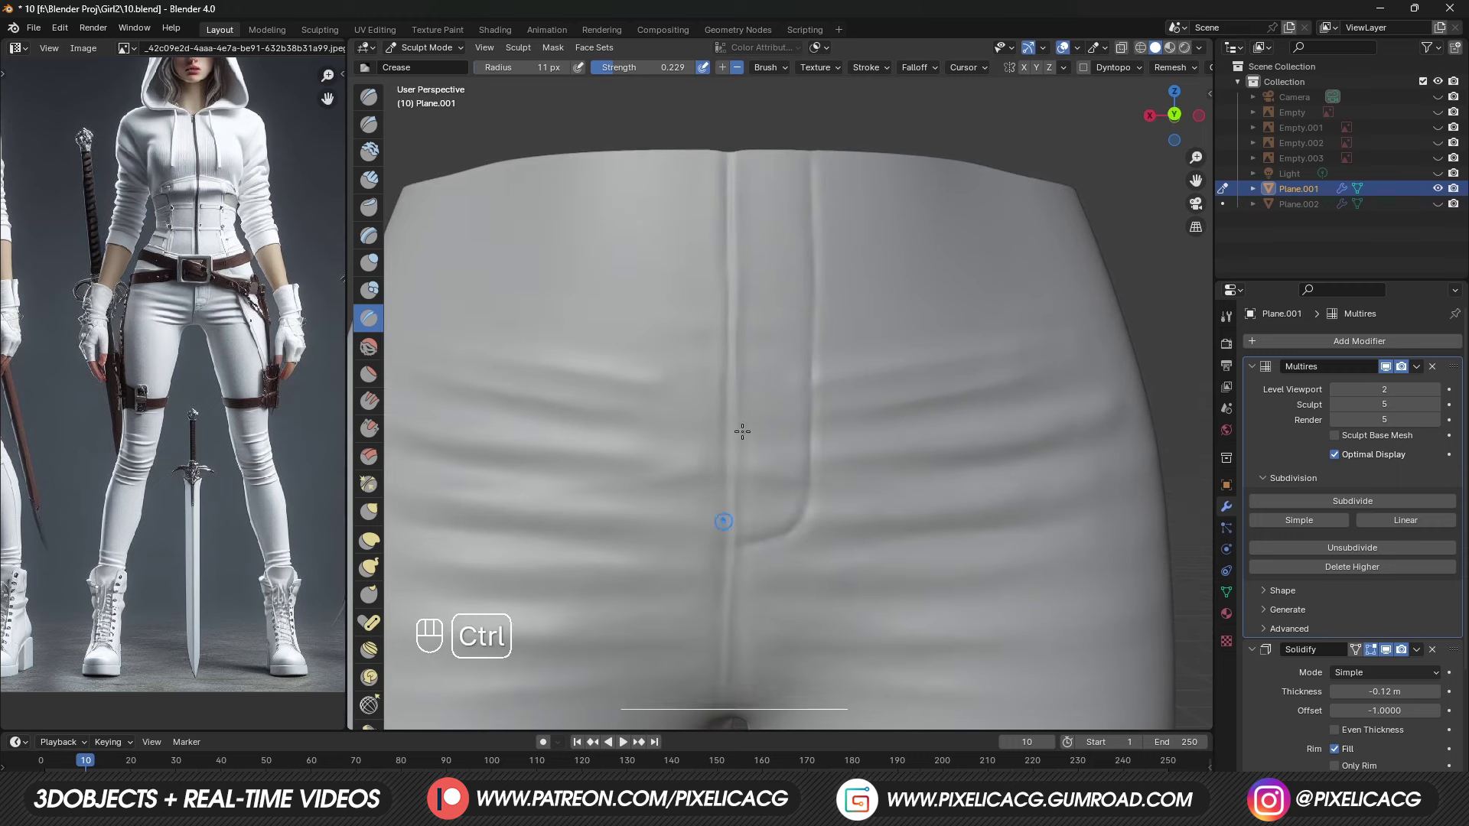
scroll(740, 357, down, 2)
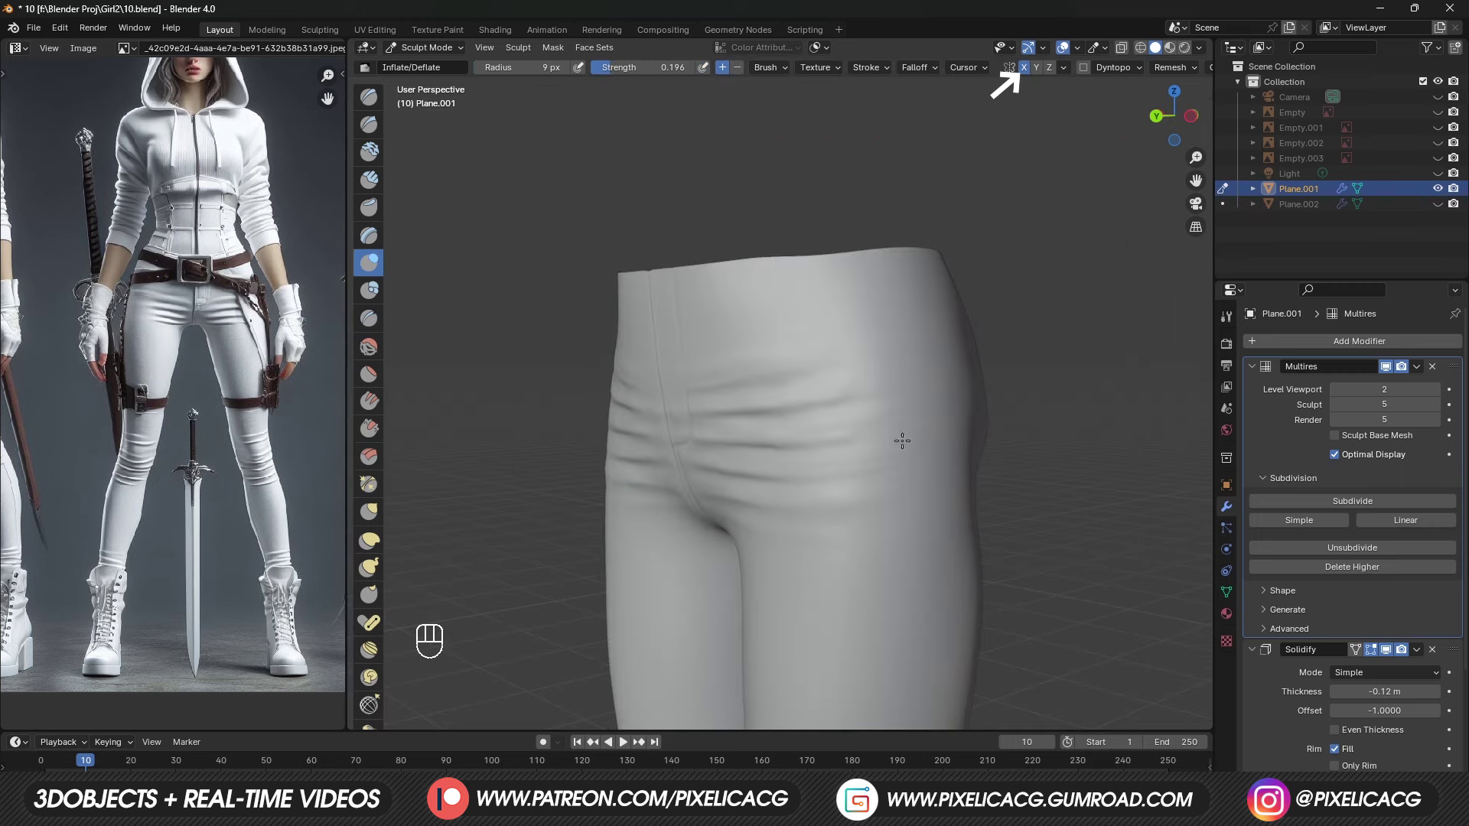
Step: Sculpt mirrored folds radiating from the crotch onto the inner thighs with the Inflate/Deflate brush at a 15 px radius
key(F10)
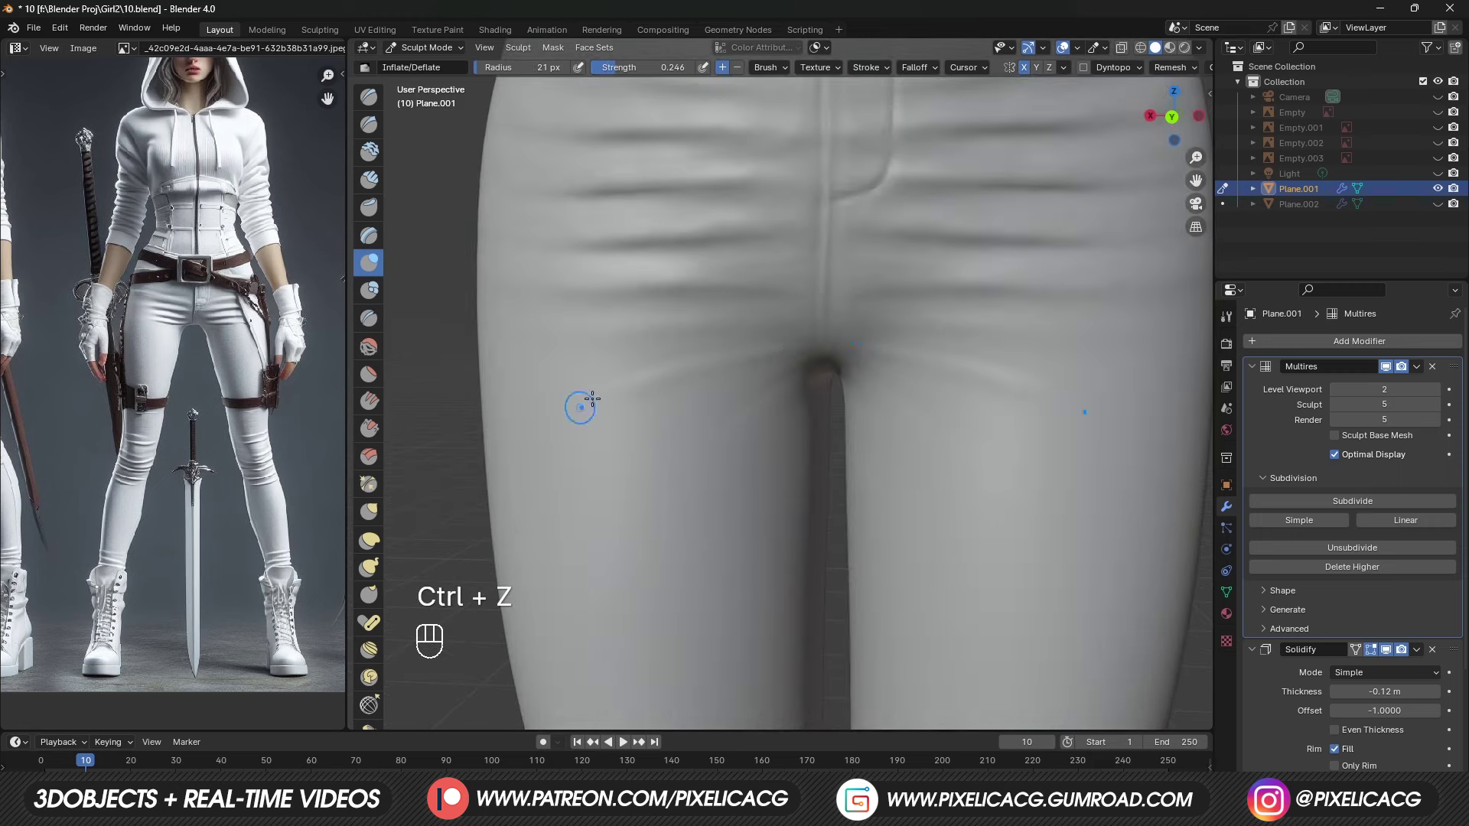
key(f)
key(ctrl+z)
key(ctrl+z)
key(ctrl+z)
key(ctrl+z)
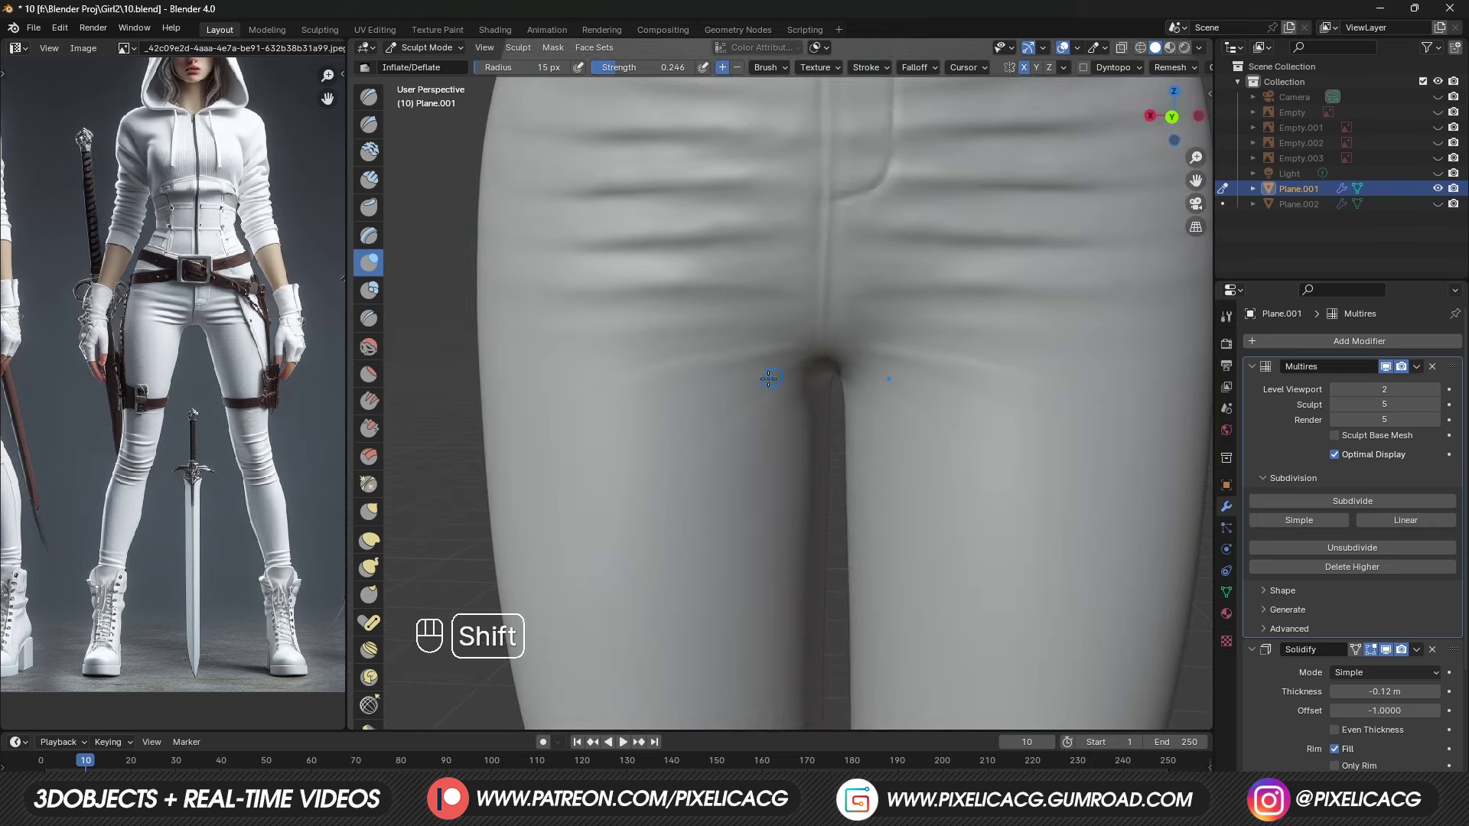
ctrl+drag(768, 379, 642, 459)
middle_drag(689, 433, 621, 419)
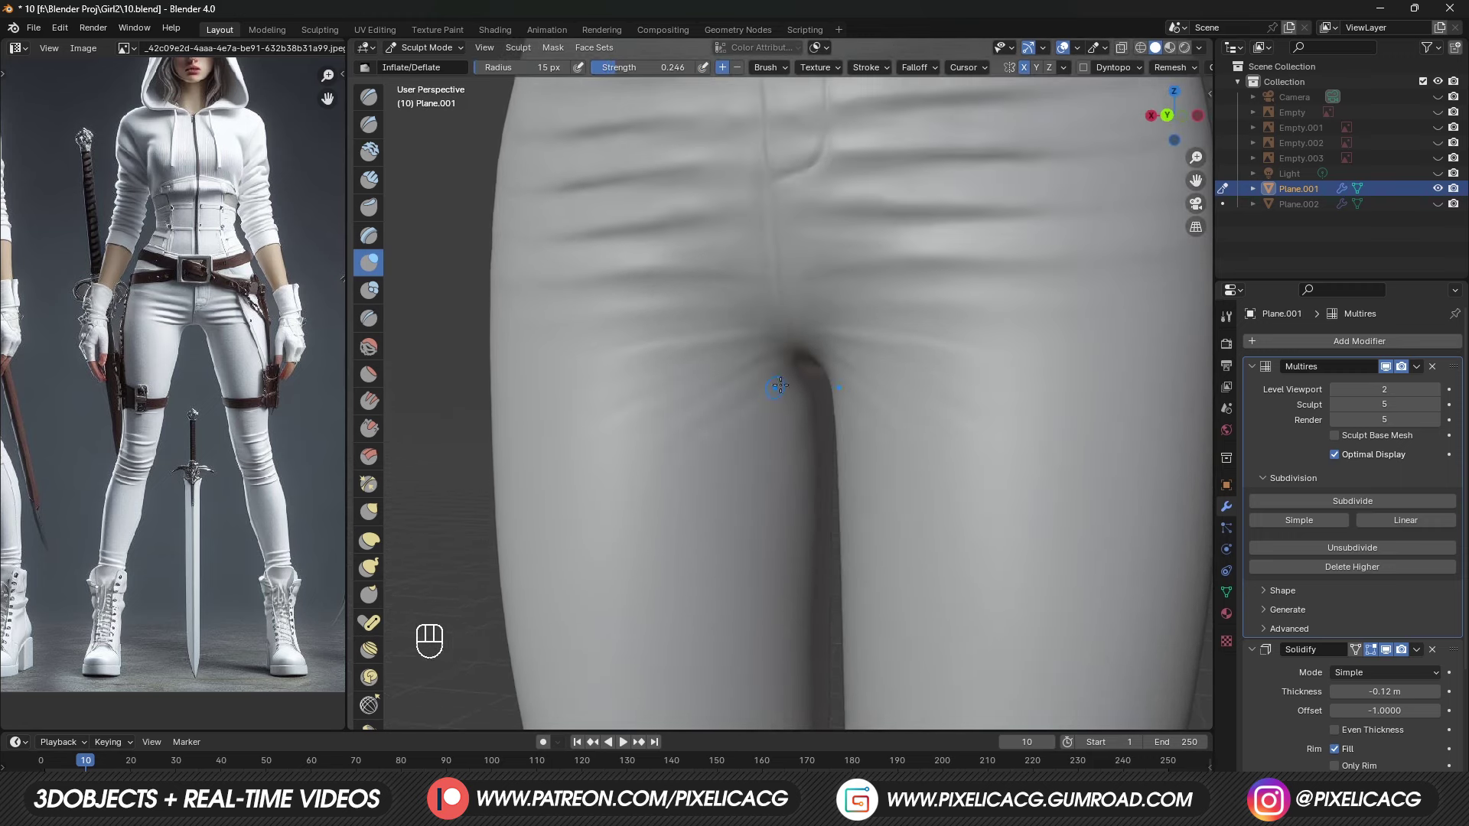
key(ctrl+z)
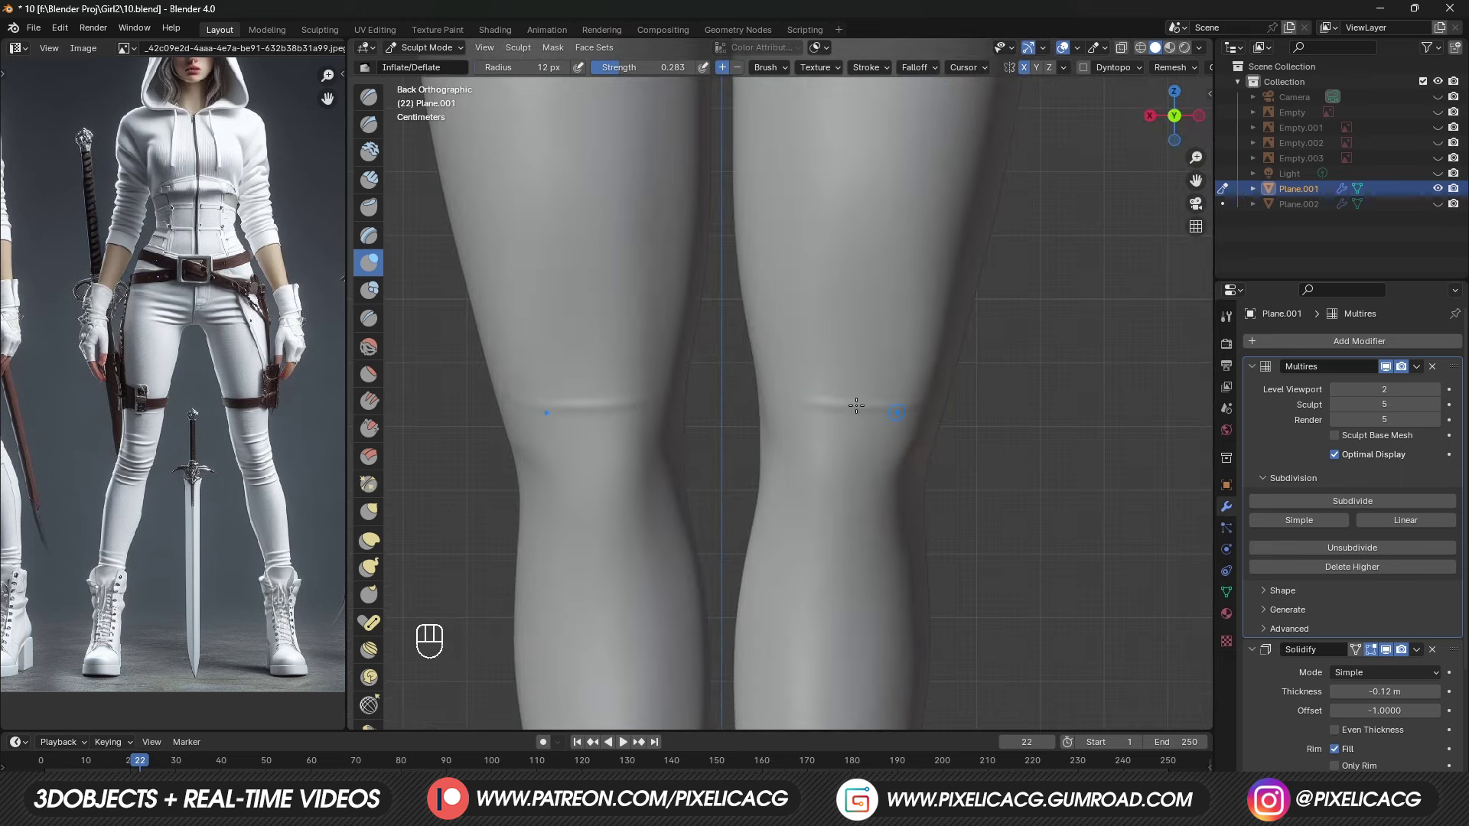
Step: Sculpt a pair of horizontal folds just above both knees with the Inflate/Deflate brush at a 12 px radius
key(ctrl+z)
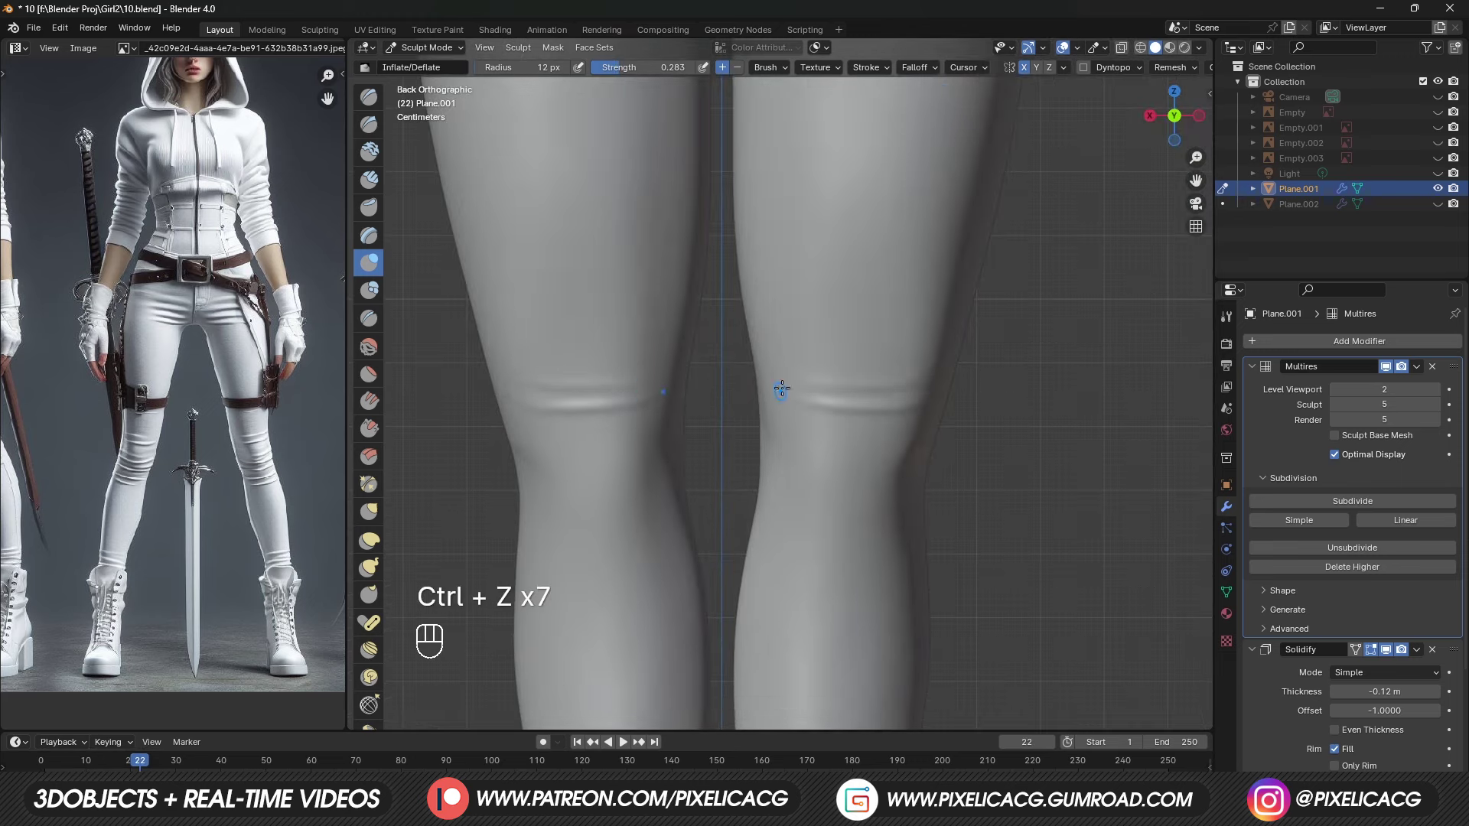
key(ctrl+z)
key(ctrl+z)
middle_drag(781, 389, 838, 352)
key(ctrl+z)
key(ctrl+z)
key(ctrl+z)
key(ctrl+z)
key(ctrl+z)
key(ctrl+z)
key(f)
key(ctrl+z)
key(ctrl+z)
Step: Sculpt a broad curved fold from the outer side of each knee toward its center, using the Inflate/Deflate brush at 30 px
key(f)
click(823, 470)
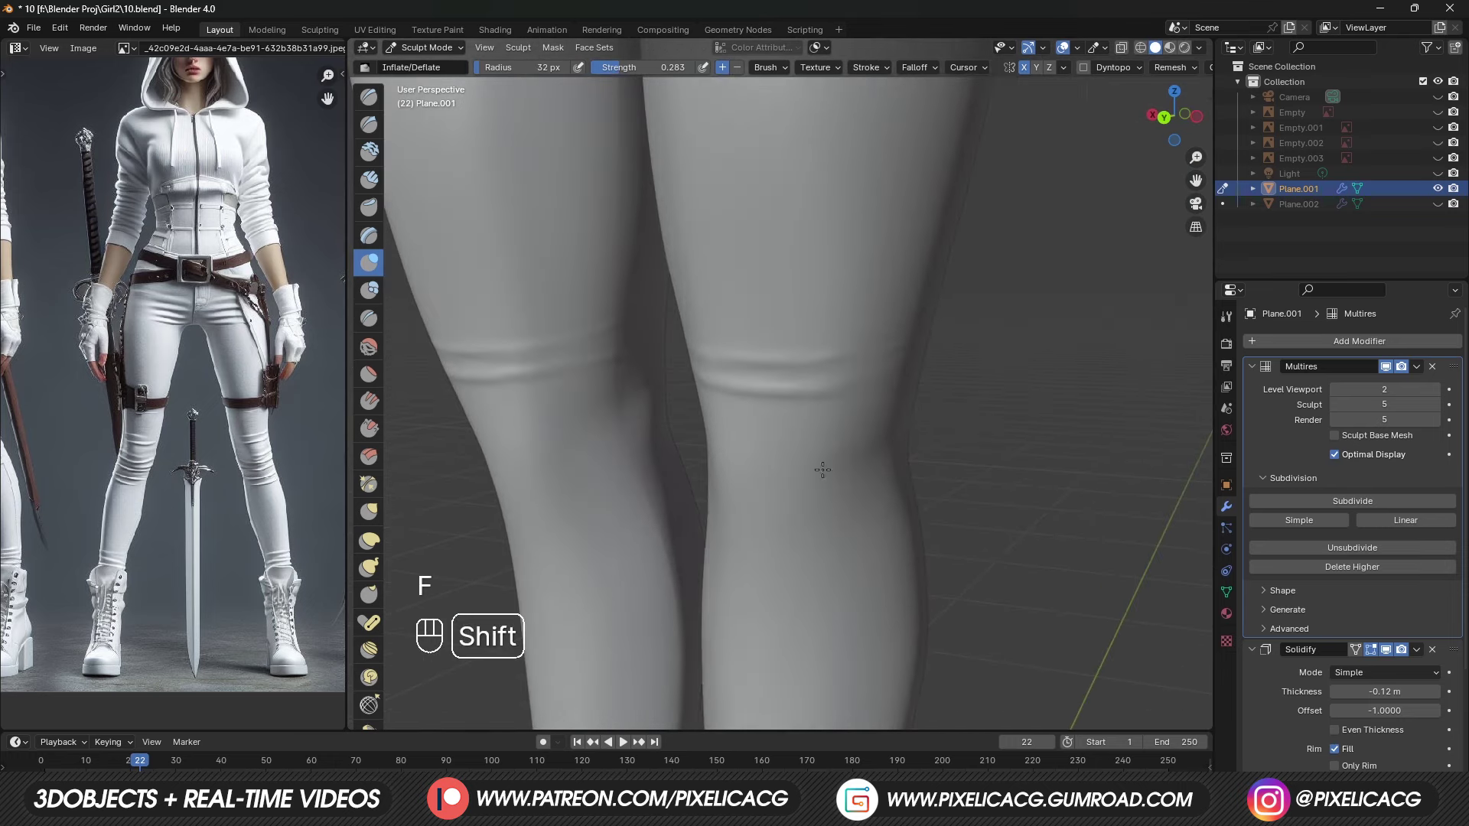
key(i)
scroll(826, 420, up, 1)
shift+middle_drag(827, 420, 921, 357)
drag(887, 399, 987, 383)
key(f)
click(987, 384)
key(f)
click(998, 375)
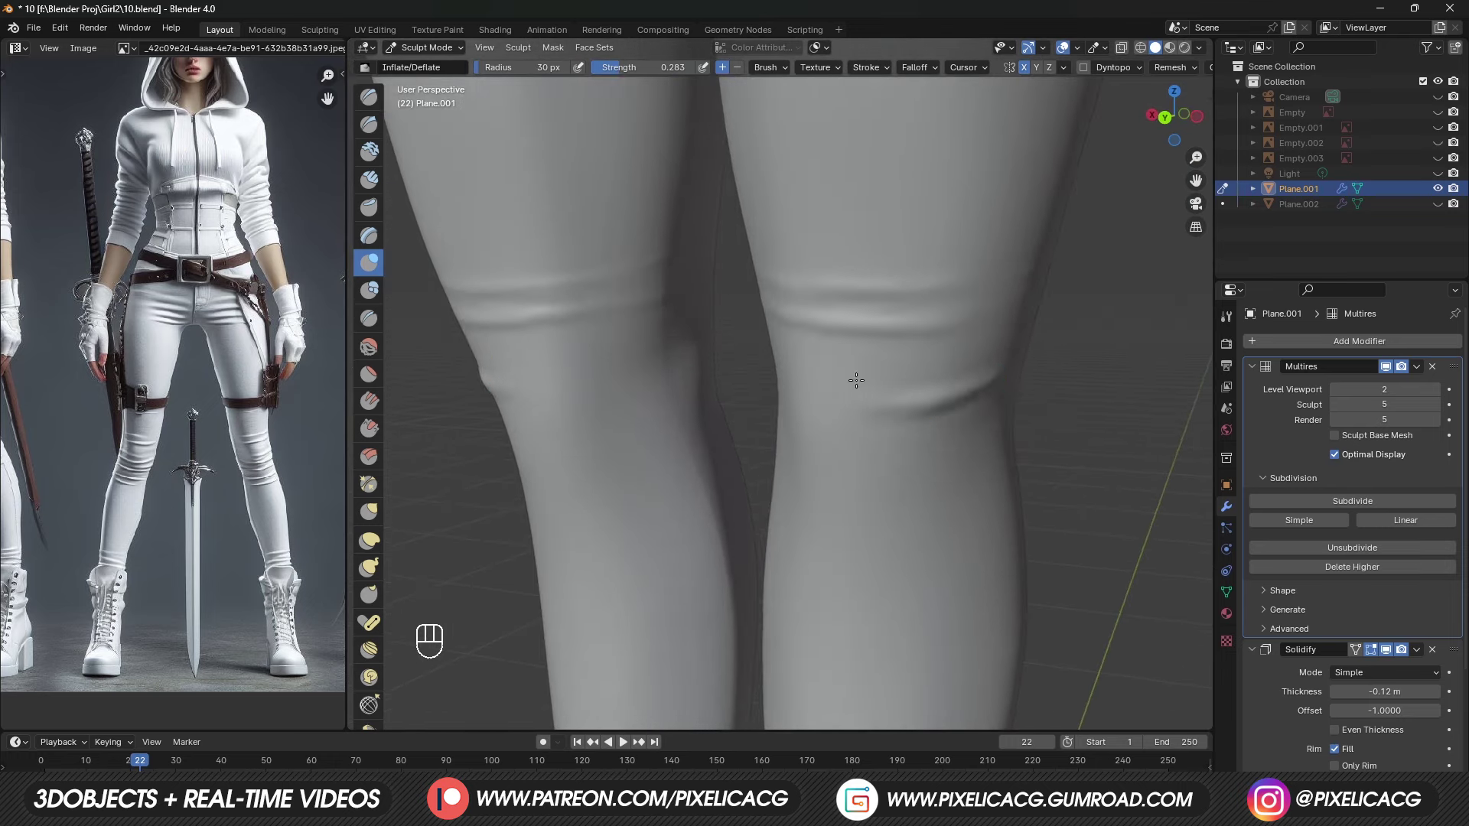
Step: Extend the knee fold across the front of both knees and carve its lower edge with a 14 px brush radius
key(f)
click(874, 391)
mouse_move(856, 380)
middle_down()
mouse_move(941, 434)
mouse_move(859, 374)
middle_up()
key(f)
click(950, 419)
key(f)
click(851, 374)
ctrl+drag(859, 374, 911, 388)
key(ctrl+z)
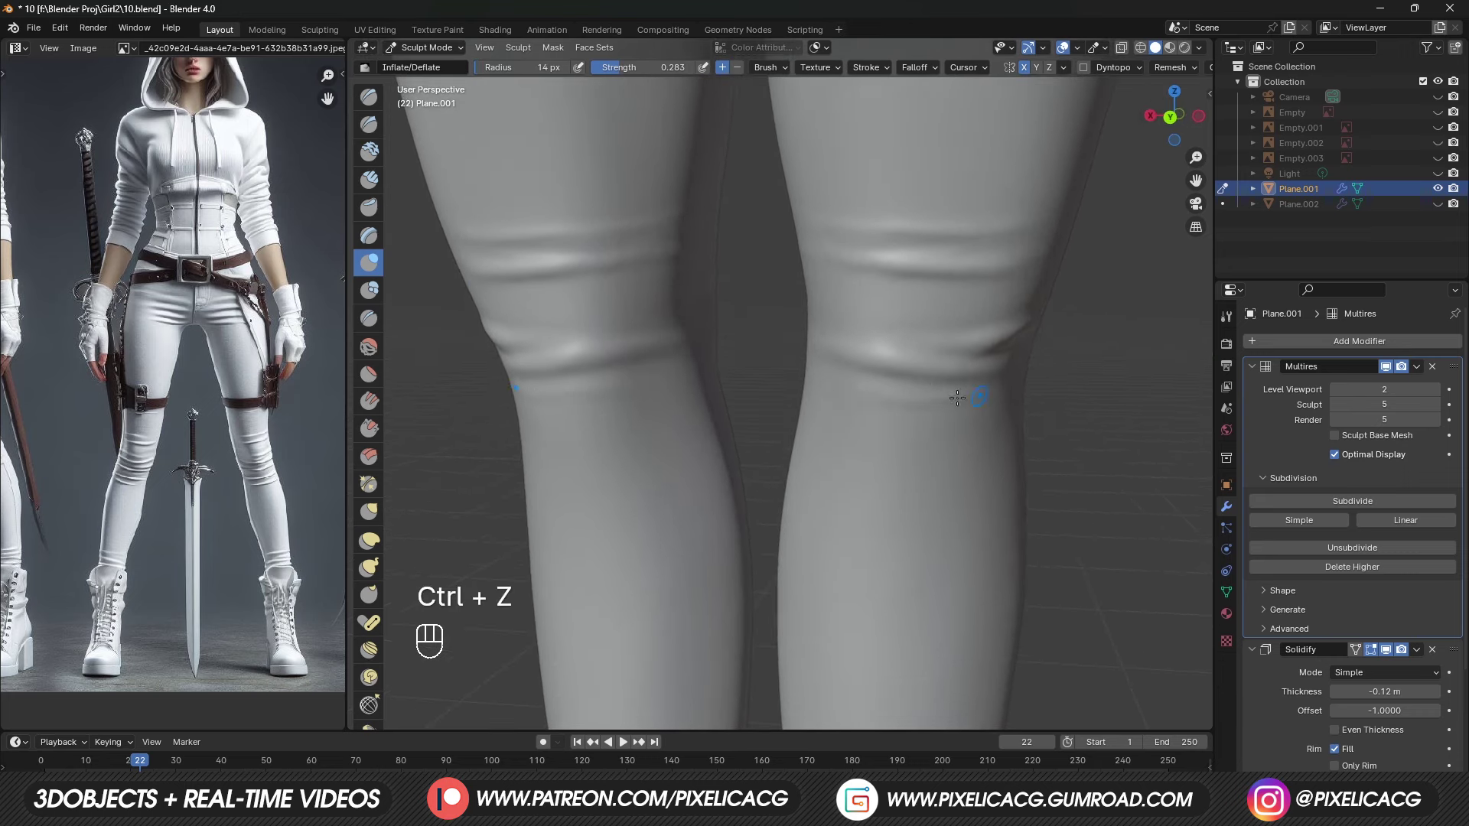
Step: Add another horizontal fold directly below both knees with the Inflate/Deflate brush at a 15 px radius
scroll(974, 397, down, 5)
middle_drag(842, 359, 771, 337)
scroll(772, 337, up, 5)
shift+drag(765, 331, 859, 347)
key(ctrl+z)
middle_drag(858, 347, 957, 375)
shift+middle_drag(892, 333, 991, 375)
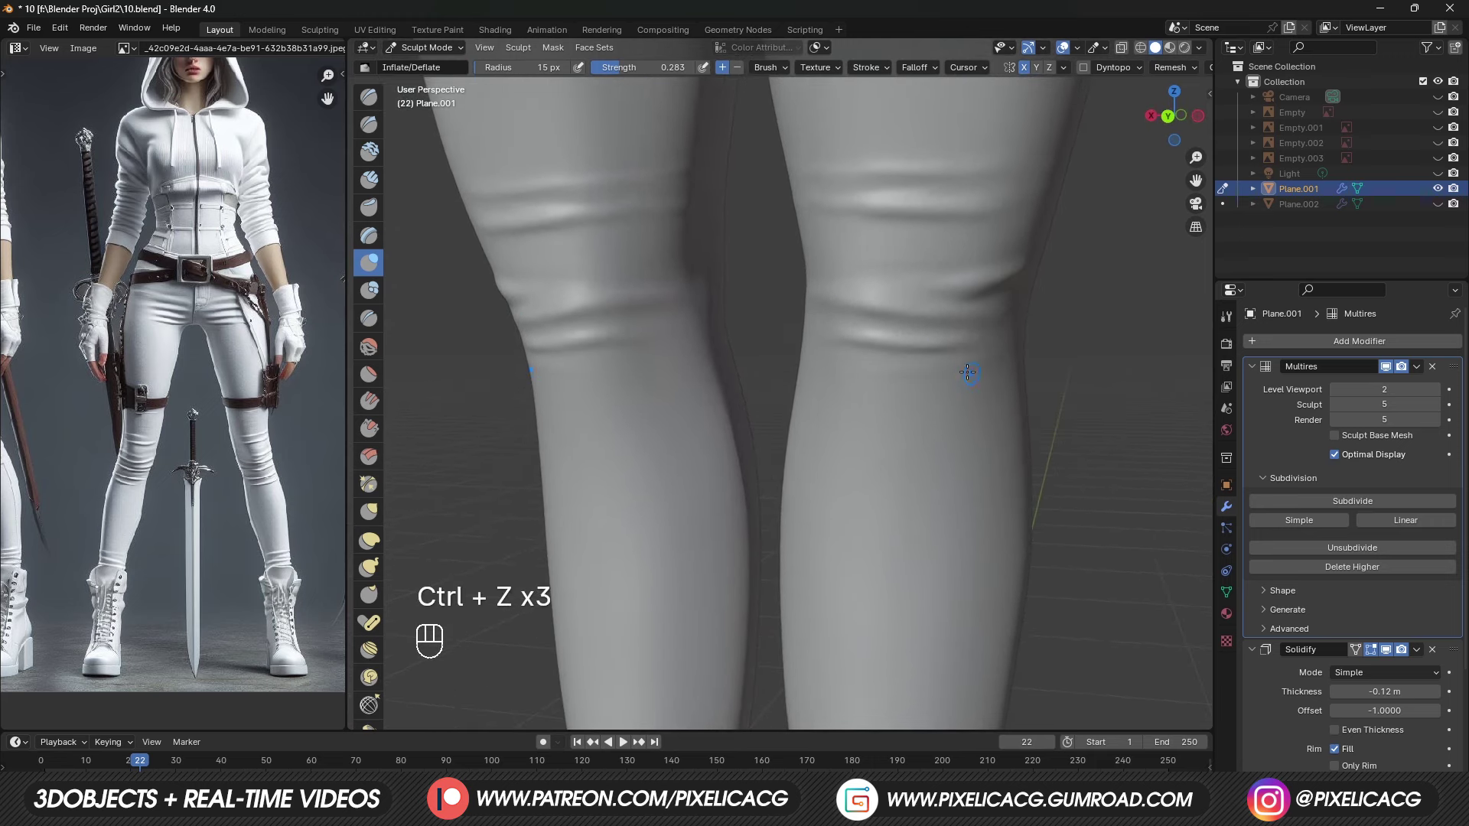
Step: Build up a stack of closely spaced folds below the knees, redoing unsatisfactory strokes
mouse_move(866, 364)
middle_down()
mouse_move(957, 375)
mouse_move(922, 371)
middle_up()
key(ctrl+z)
key(ctrl+z)
key(ctrl+z)
key(ctrl+z)
key(ctrl+z)
key(ctrl+z)
middle_drag(803, 401, 826, 375)
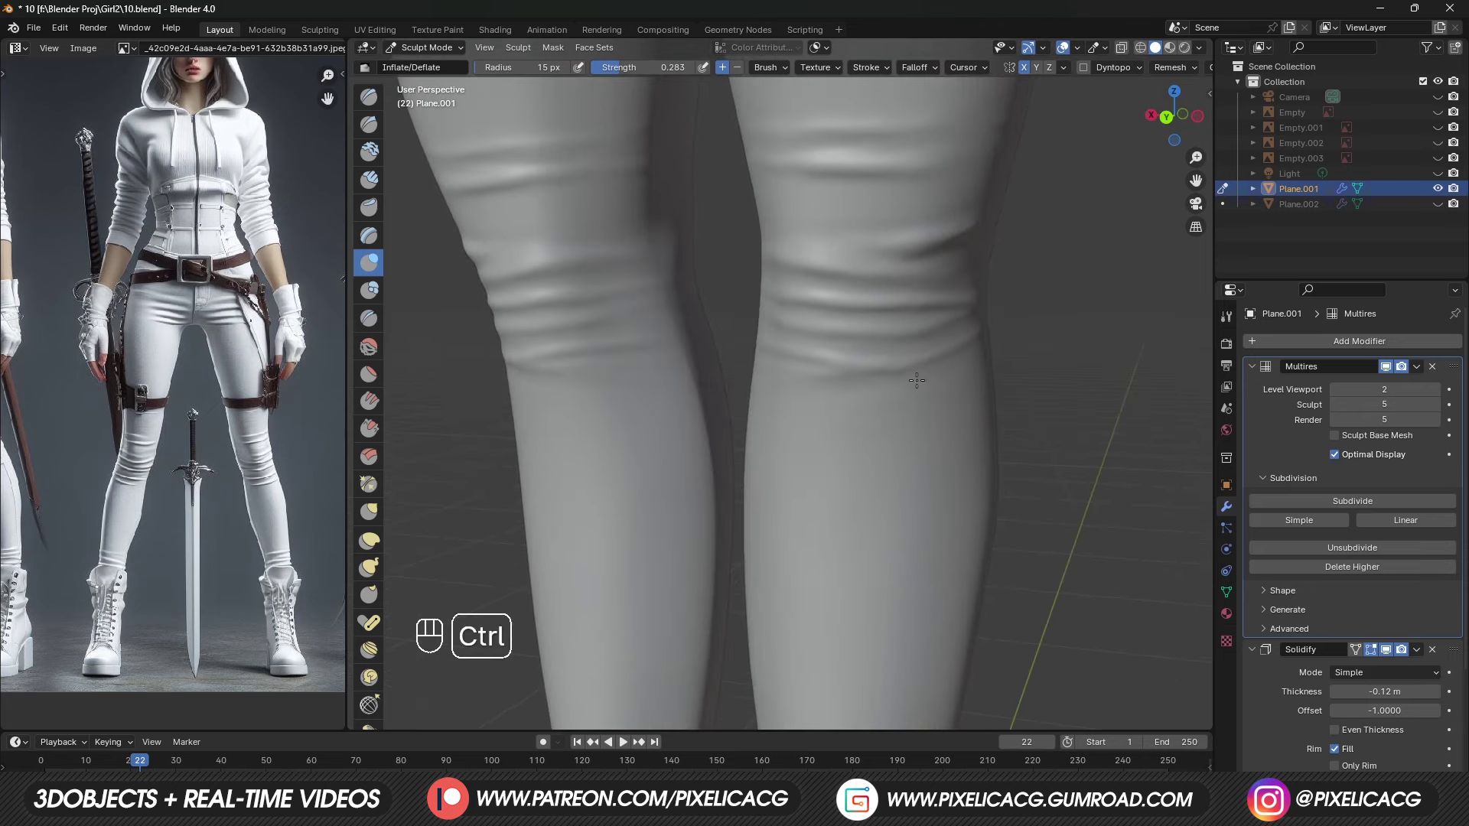
Step: Sculpt additional curved folds across the upper shins with the Inflate/Deflate brush at an 18 px radius
middle_drag(917, 380, 958, 286)
drag(987, 387, 901, 417)
key(f)
click(901, 414)
key(ctrl+z)
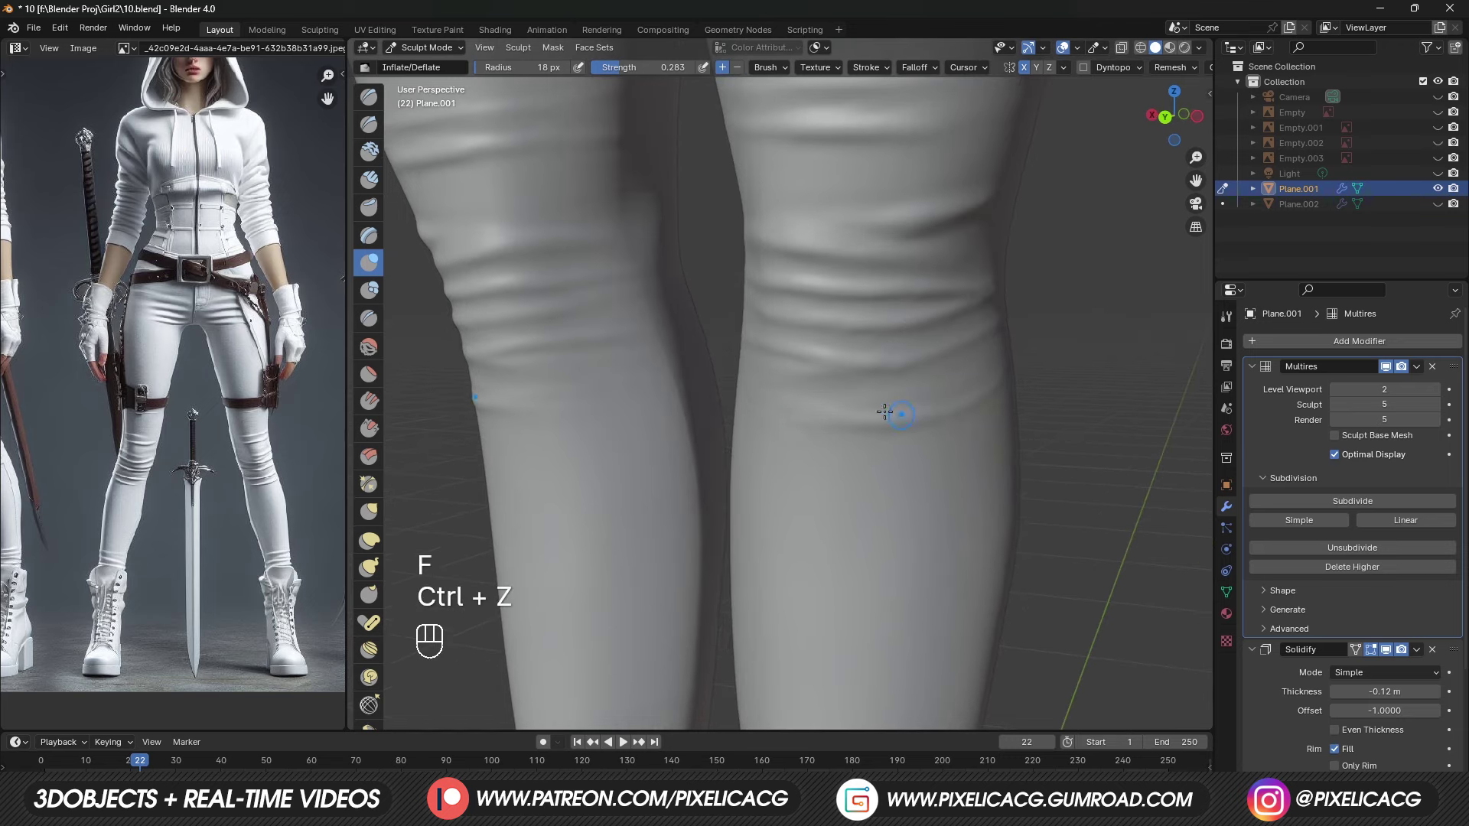
key(ctrl+z)
key(ctrl+z)
key(ctrl+z)
shift+middle_drag(885, 412, 909, 430)
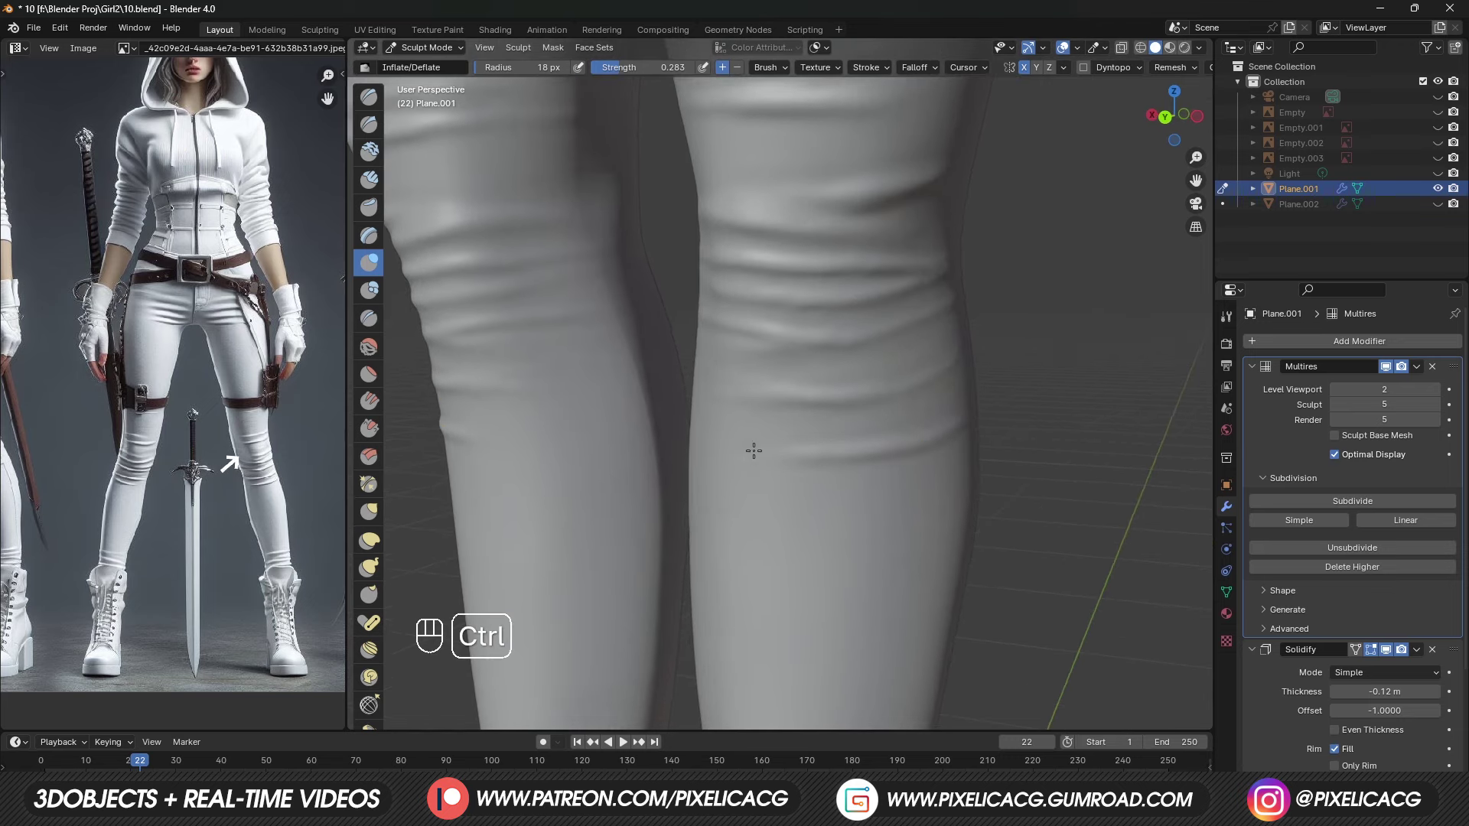
Step: Sculpt the first horizontal folds around both ankles just above the hems
ctrl+middle_drag(841, 370, 623, 379)
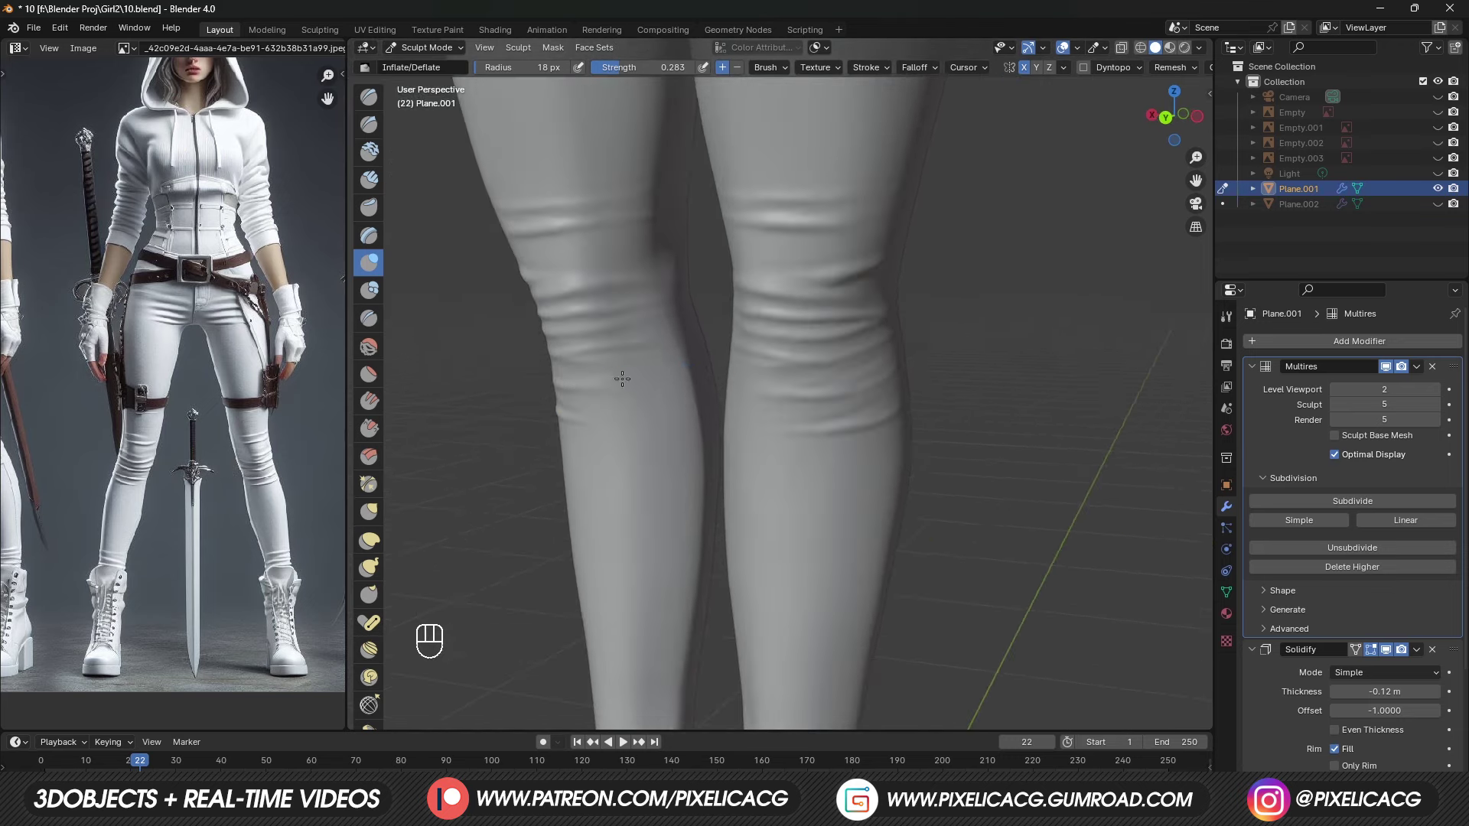
key(ctrl+z)
key(ctrl+z)
key(ctrl+z)
key(ctrl+z)
key(f)
click(586, 389)
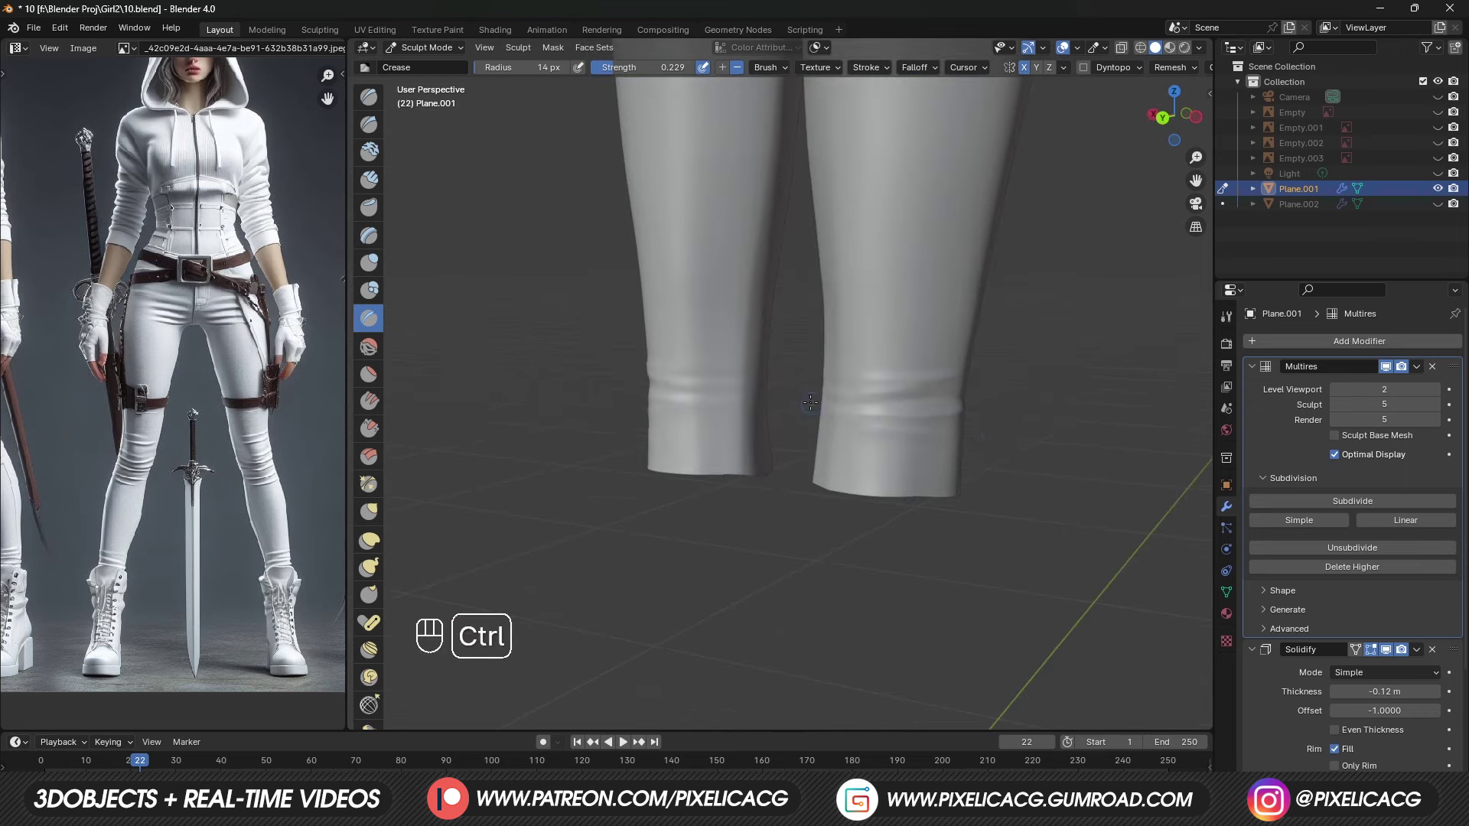
key(ctrl+z)
key(ctrl+z)
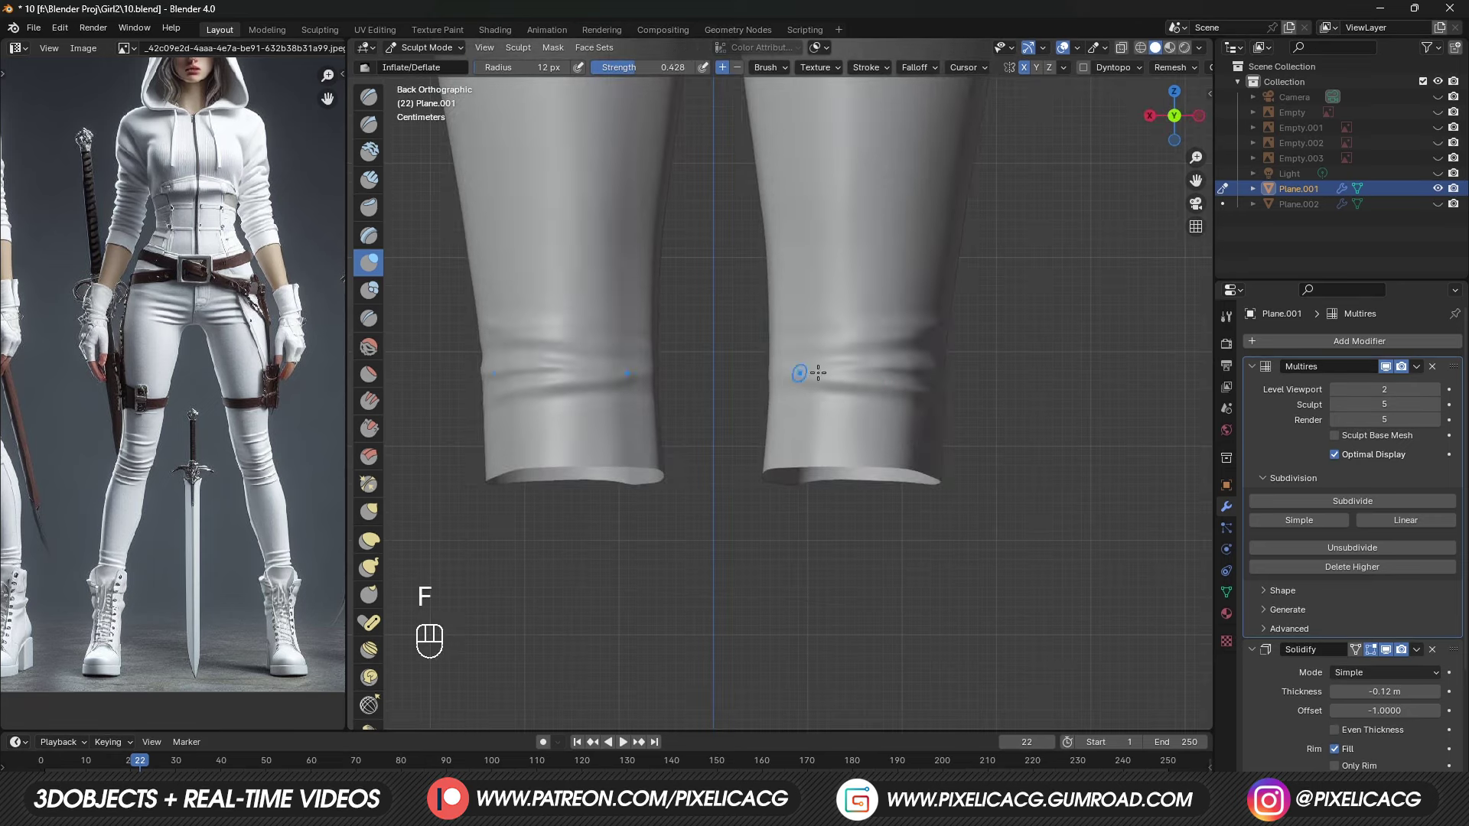
Step: Deepen and extend the ankle folds with the Inflate/Deflate brush at a 14 px radius and 0.428 strength
middle_drag(818, 373, 886, 389)
key(f)
key(ctrl+z)
key(ctrl+z)
key(f)
key(ctrl+z)
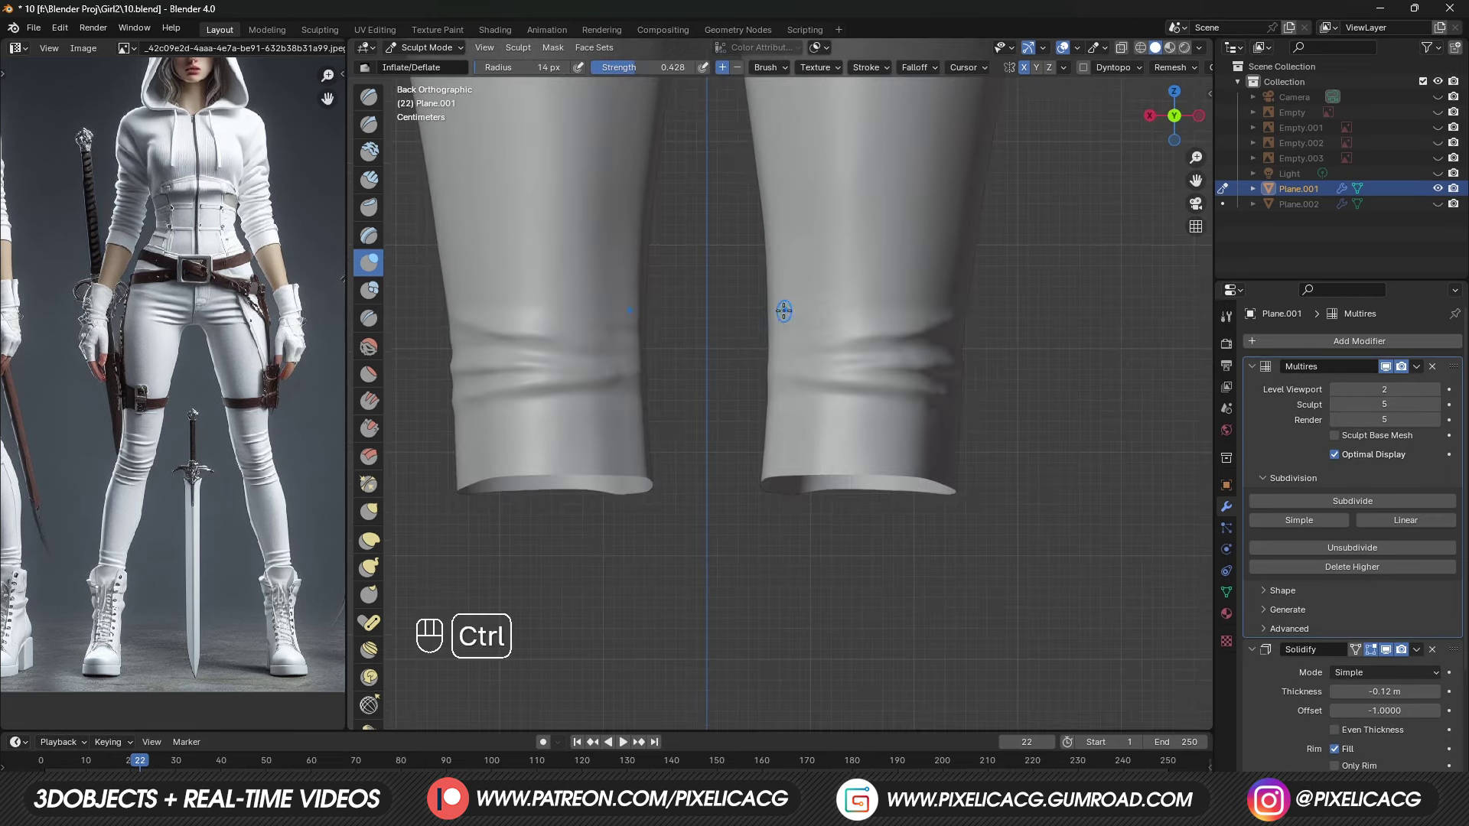
Step: Reshape the outer edge of the ankle folds with the Grab brush at an 81 px radius
middle_drag(853, 312, 830, 309)
key(g)
key(f)
click(892, 344)
drag(892, 345, 888, 333)
shift+middle_drag(820, 305, 803, 341)
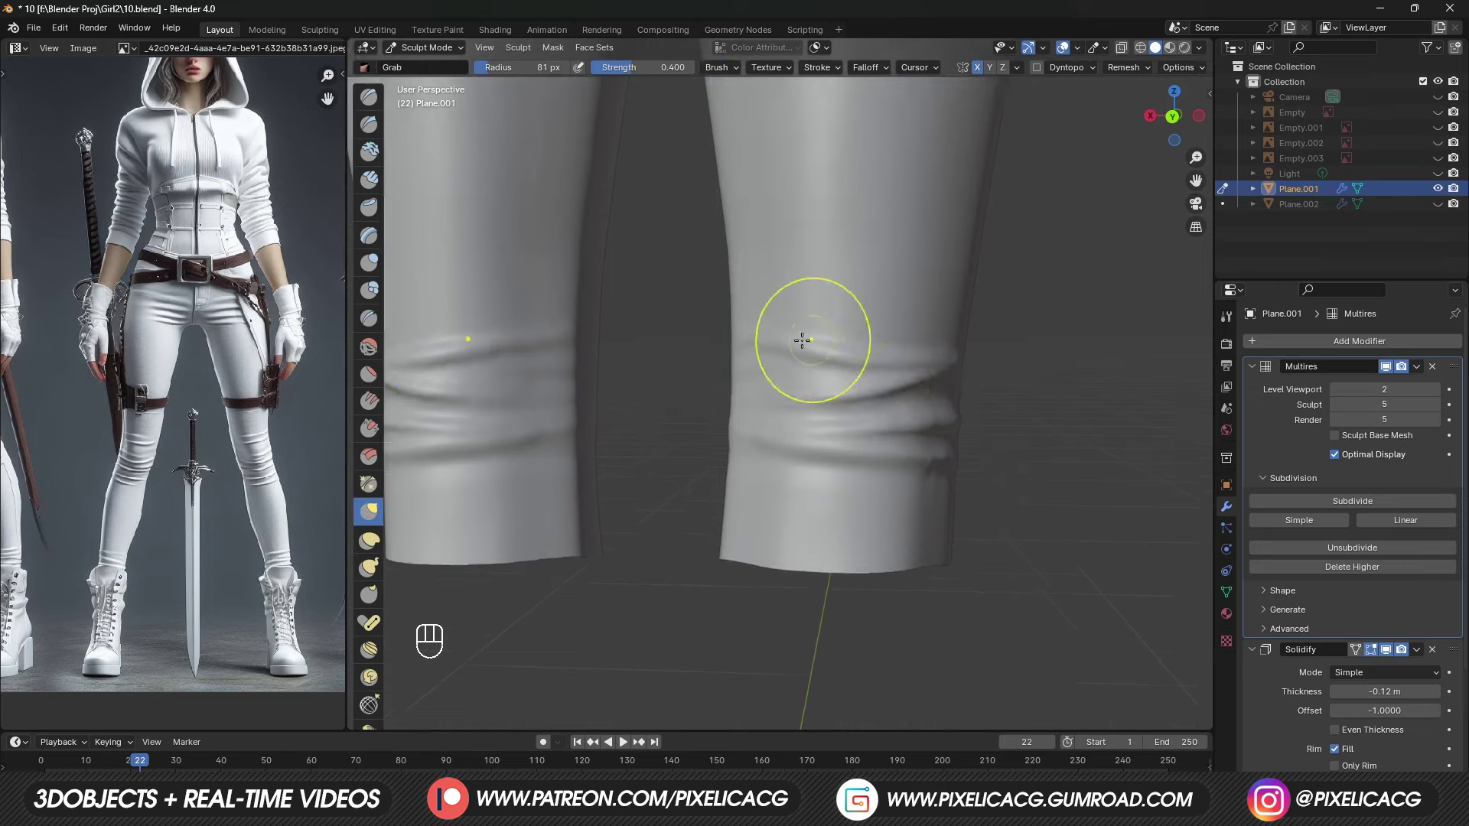
Step: Sculpt fine folds across the outer side of the knee and upper calf with the Inflate/Deflate brush at 0.428 strength
scroll(804, 341, down, 6)
scroll(793, 386, down, 4)
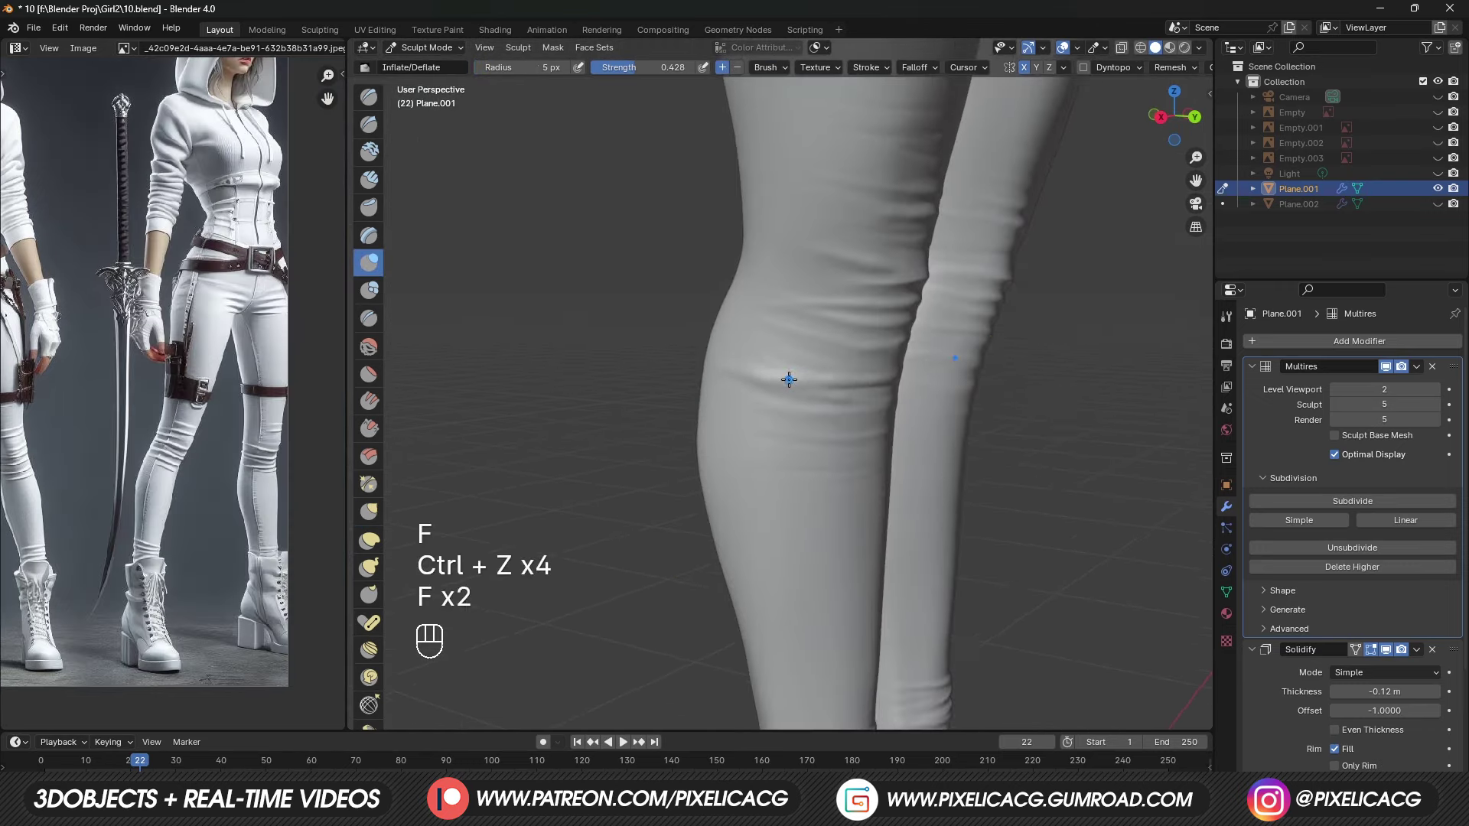
shift+middle_drag(735, 375, 735, 338)
drag(727, 385, 857, 399)
shift+middle_drag(719, 418, 726, 449)
key(ctrl+z)
Step: Extend the folds just above the knee on the outer leg with the Inflate/Deflate brush, using radii of 13 px and 21 px
key(f)
click(738, 287)
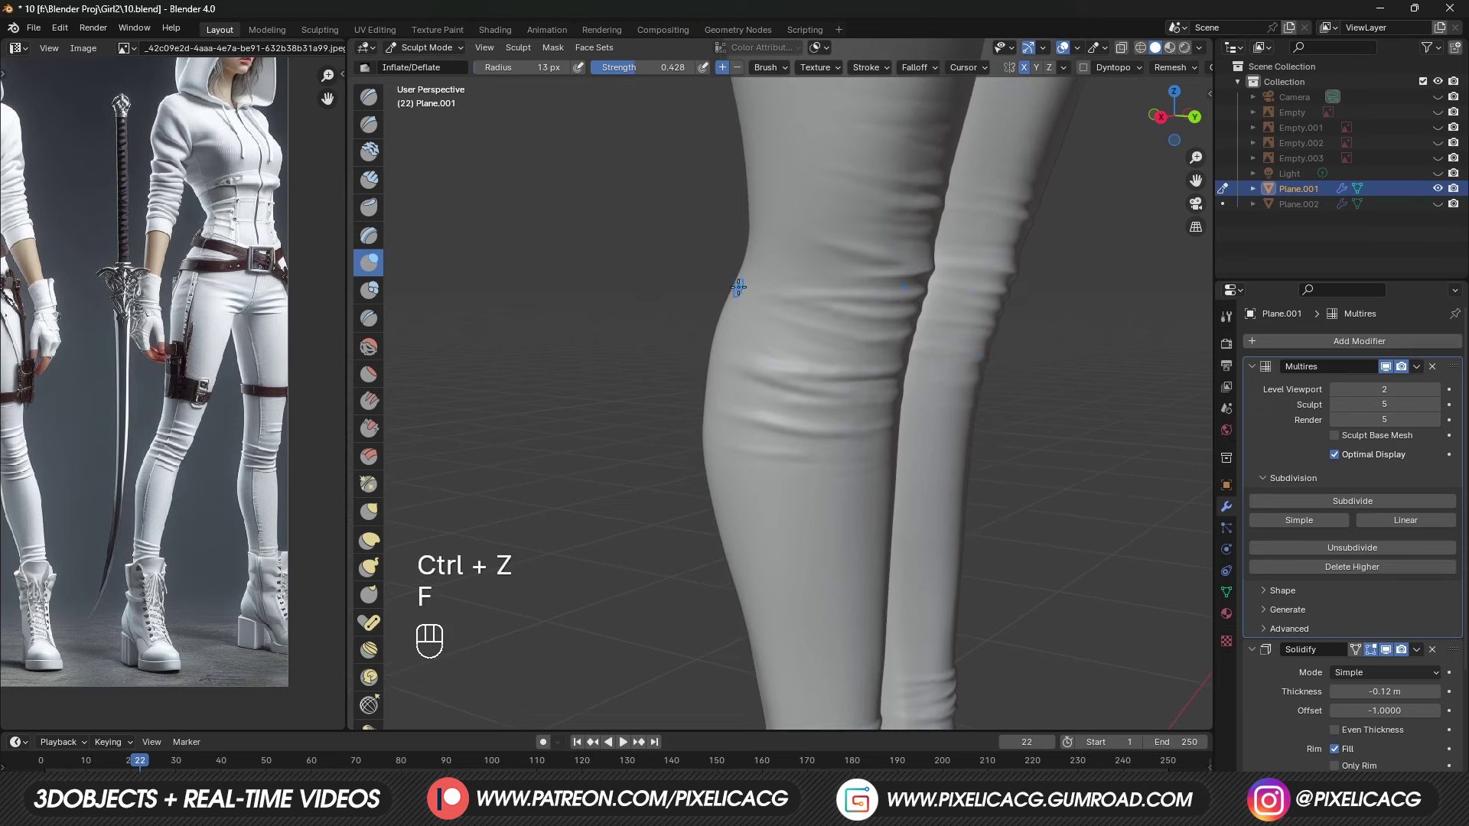
mouse_move(796, 324)
middle_down()
mouse_move(924, 313)
mouse_move(895, 298)
middle_up()
key(ctrl+z)
key(f)
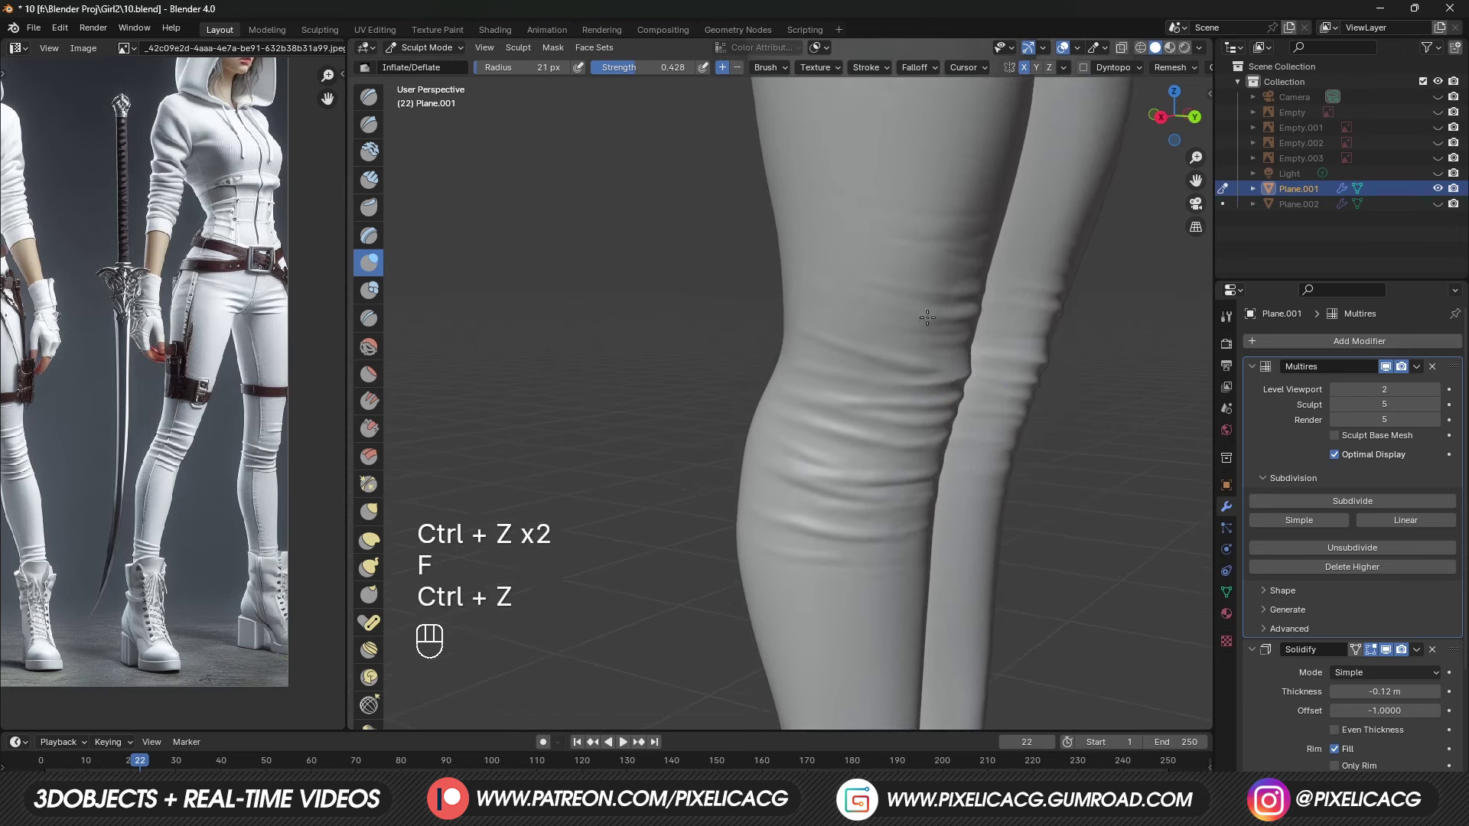
Step: Shape and smooth the front of the knees with the Inflate/Deflate brush at a 50 px radius
mouse_move(895, 298)
middle_down()
mouse_move(793, 374)
mouse_move(856, 367)
mouse_move(790, 395)
mouse_move(816, 398)
mouse_move(812, 387)
middle_up()
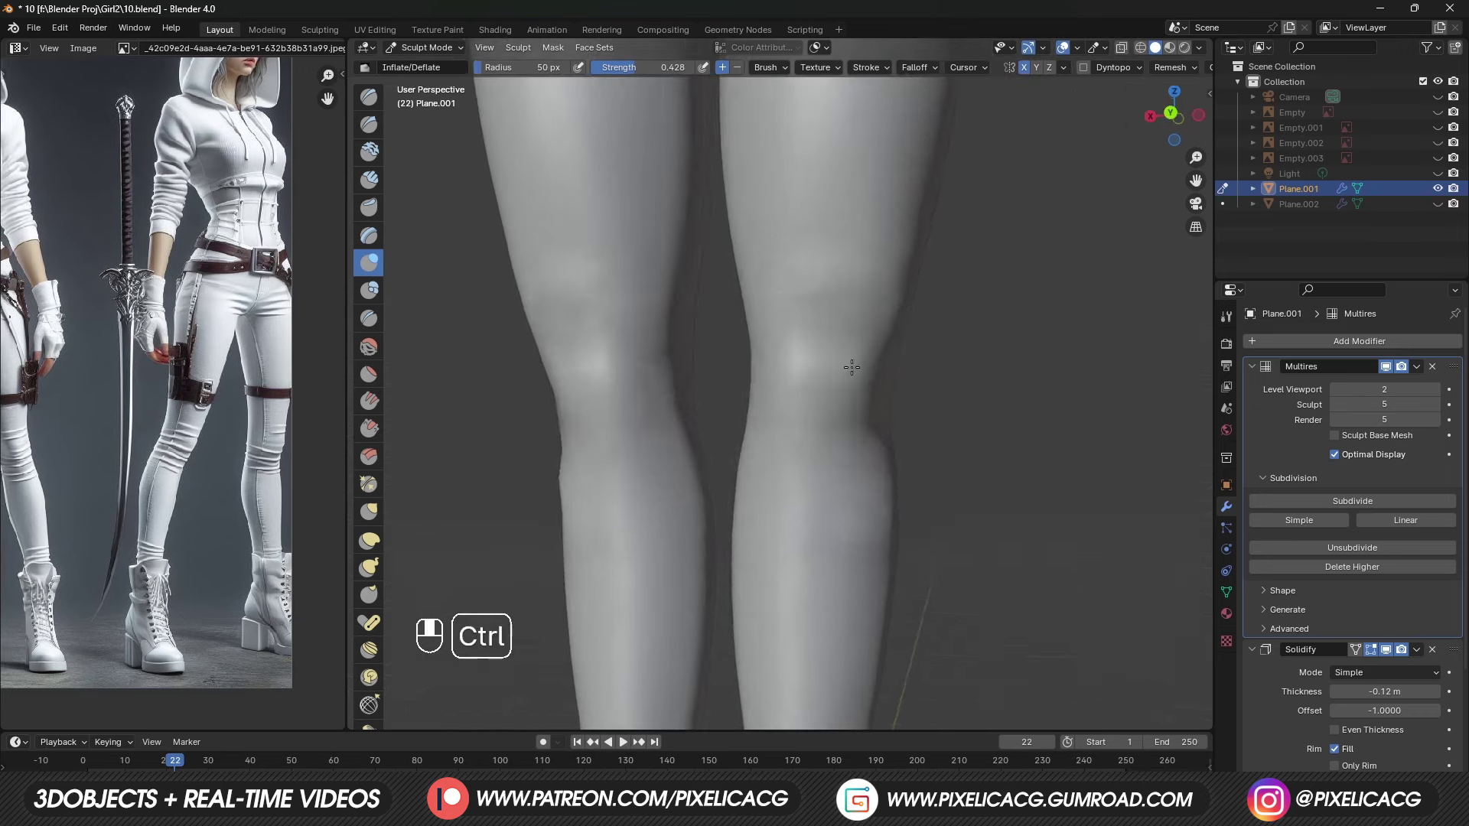
key(f)
click(790, 395)
key(f)
click(787, 403)
shift+drag(812, 387, 814, 384)
middle_drag(859, 389, 890, 395)
scroll(890, 395, down, 5)
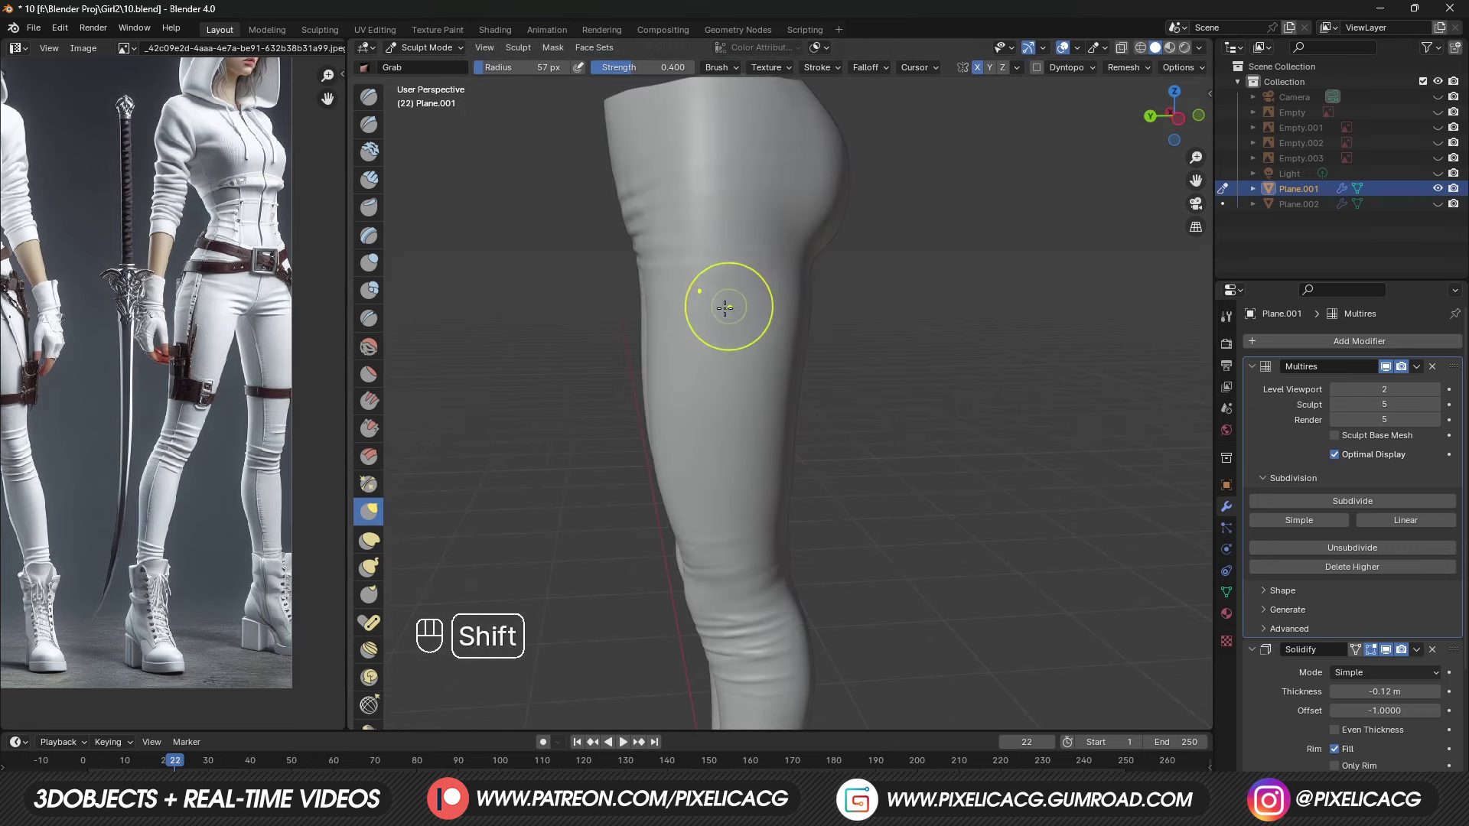
Step: Carve a side seam from the waist down to the hem with the Crease brush at a 4 px radius and 0.562 strength
shift+middle_drag(746, 259, 756, 371)
shift+middle_drag(729, 233, 762, 313)
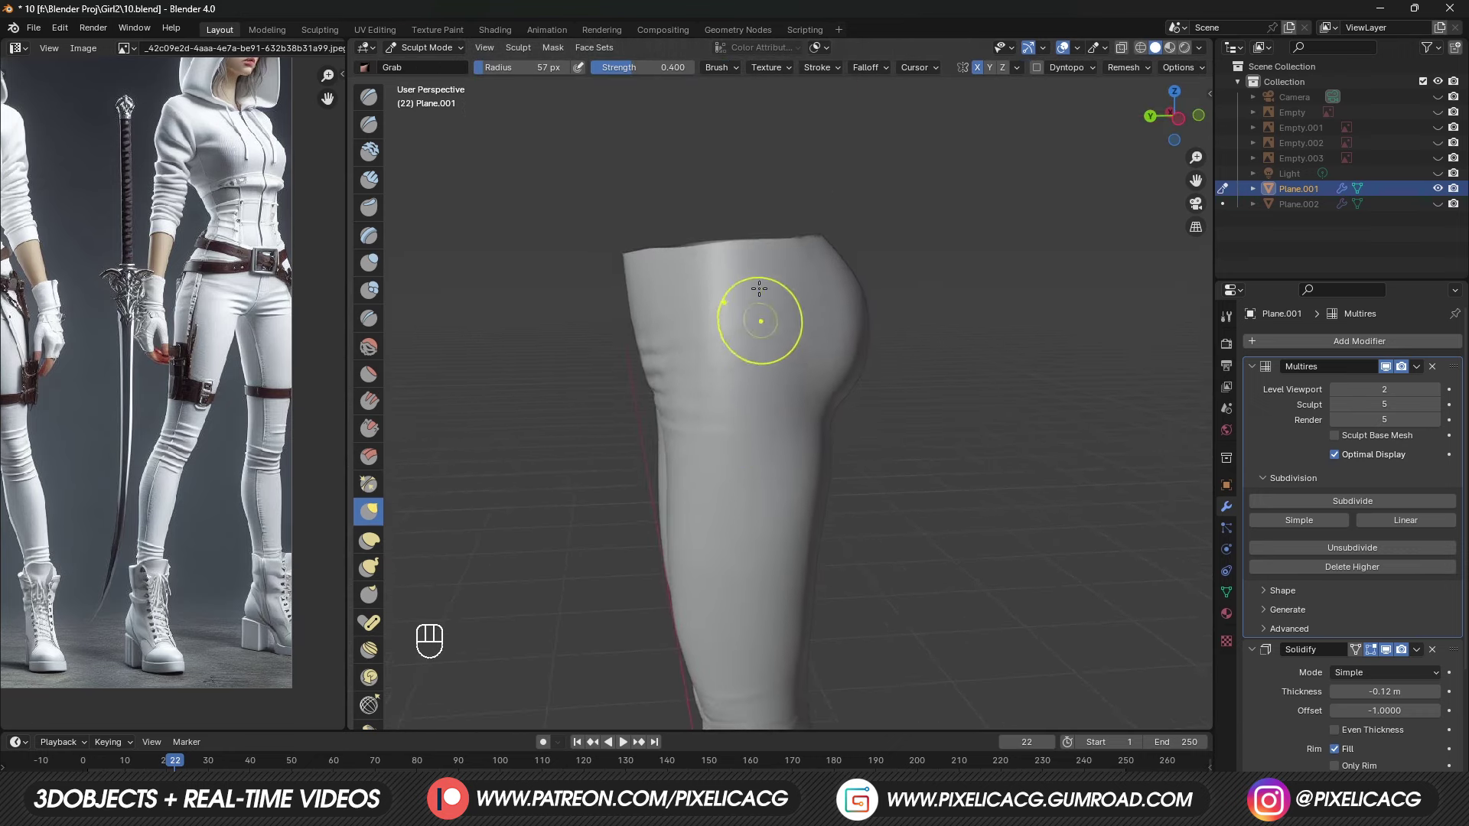
key(shift+c)
key(f)
click(750, 273)
middle_drag(610, 265, 774, 299)
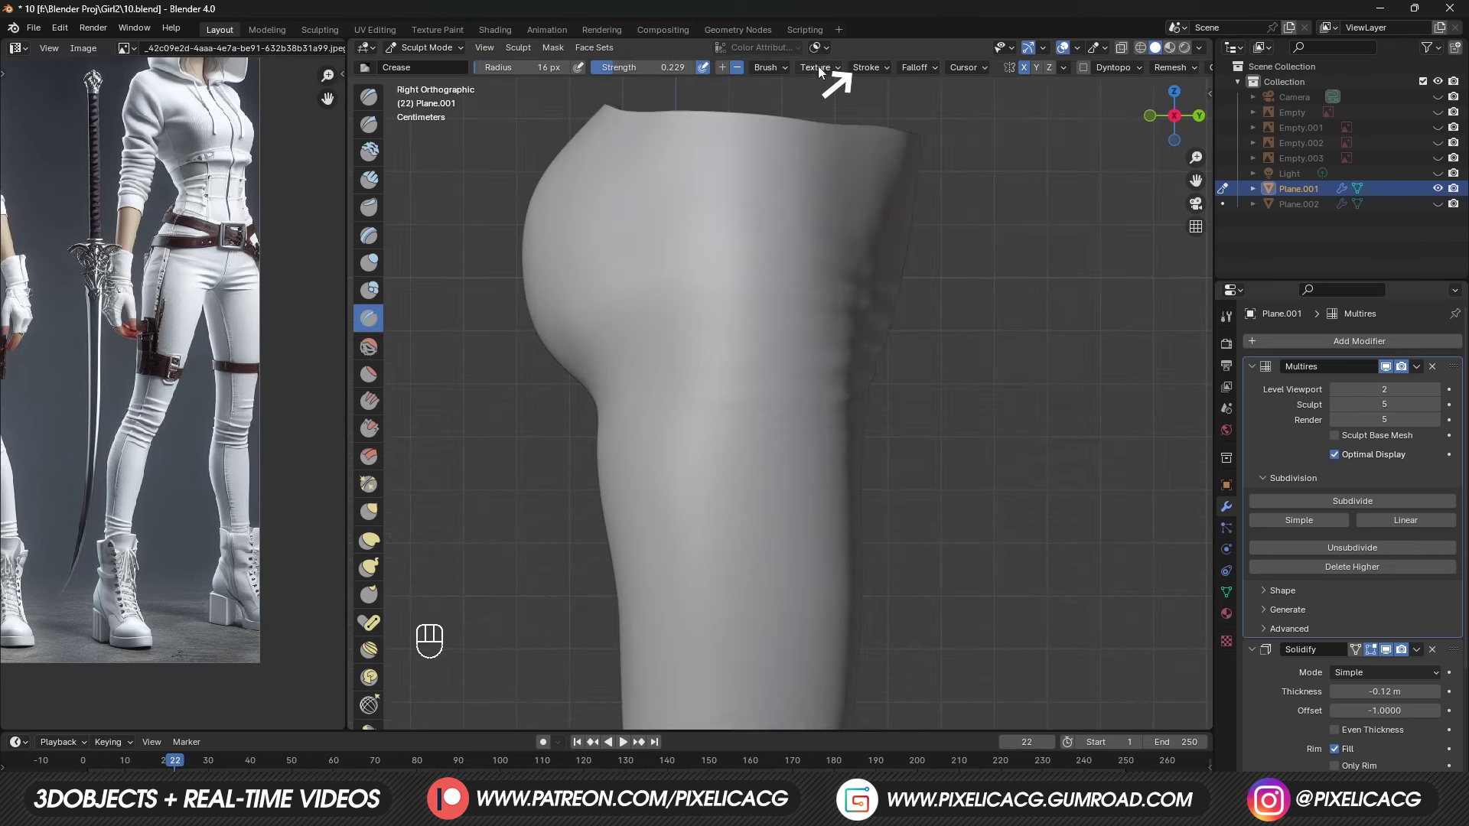
click(872, 67)
click(819, 289)
key(ctrl+z)
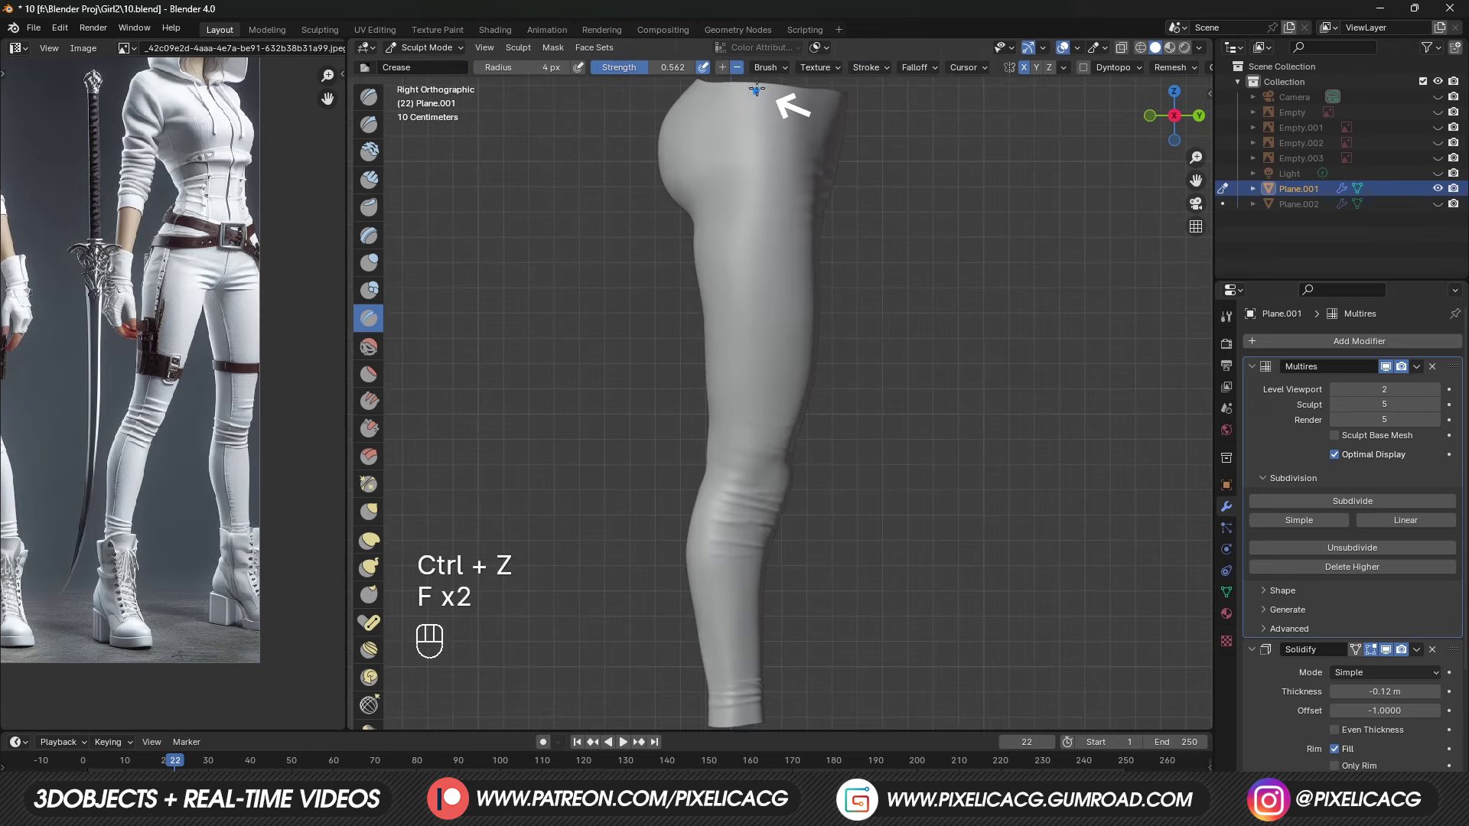
mouse_move(754, 88)
mouse_down()
mouse_move(732, 209)
mouse_move(757, 438)
mouse_move(730, 566)
mouse_move(731, 726)
mouse_up()
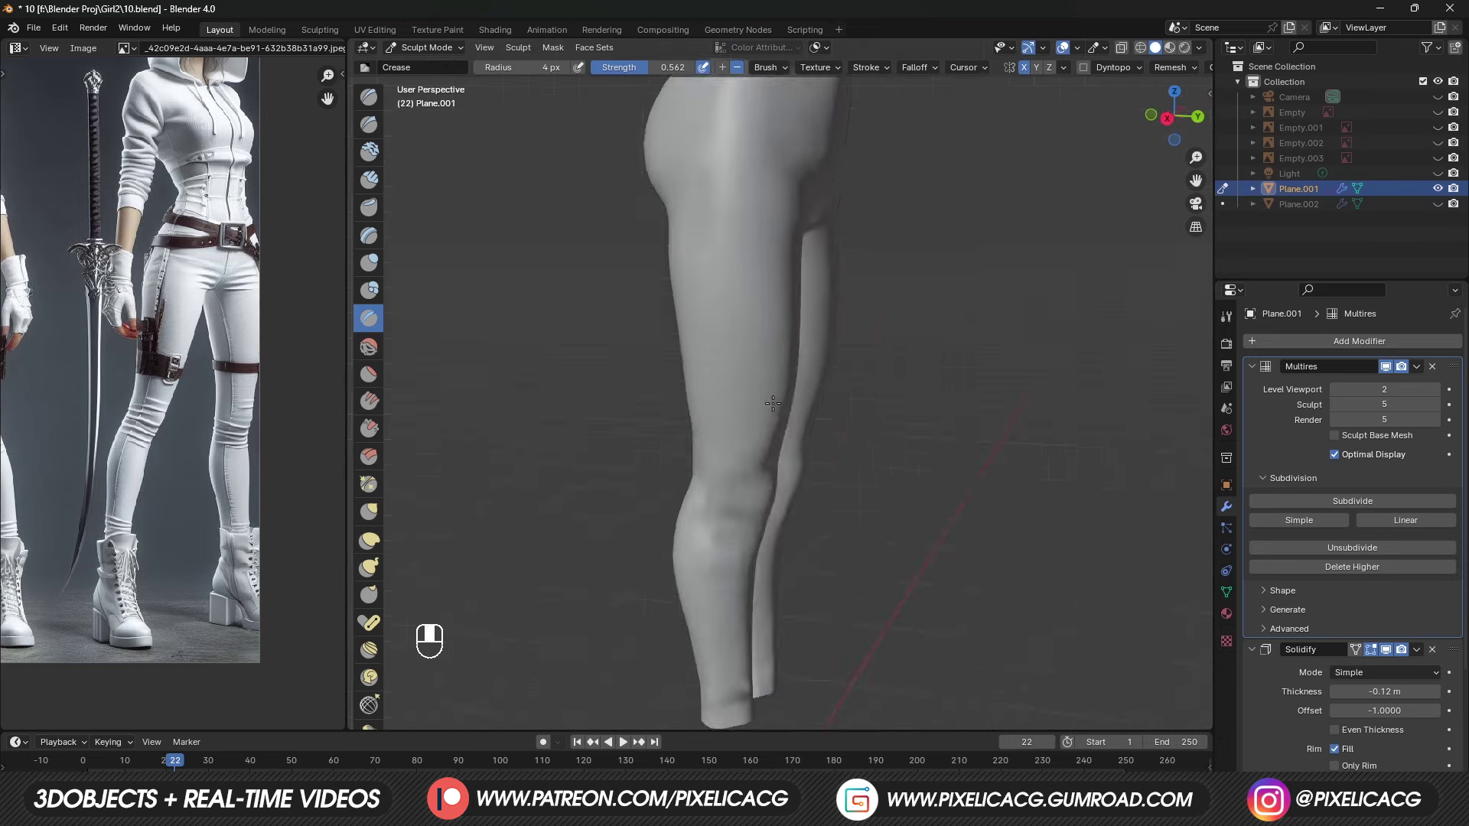
Step: Adjust the shape of the legs around the inner thighs with the Grab brush at an 84 px radius
key(Tab)
key(Tab)
key(Tab)
key(Tab)
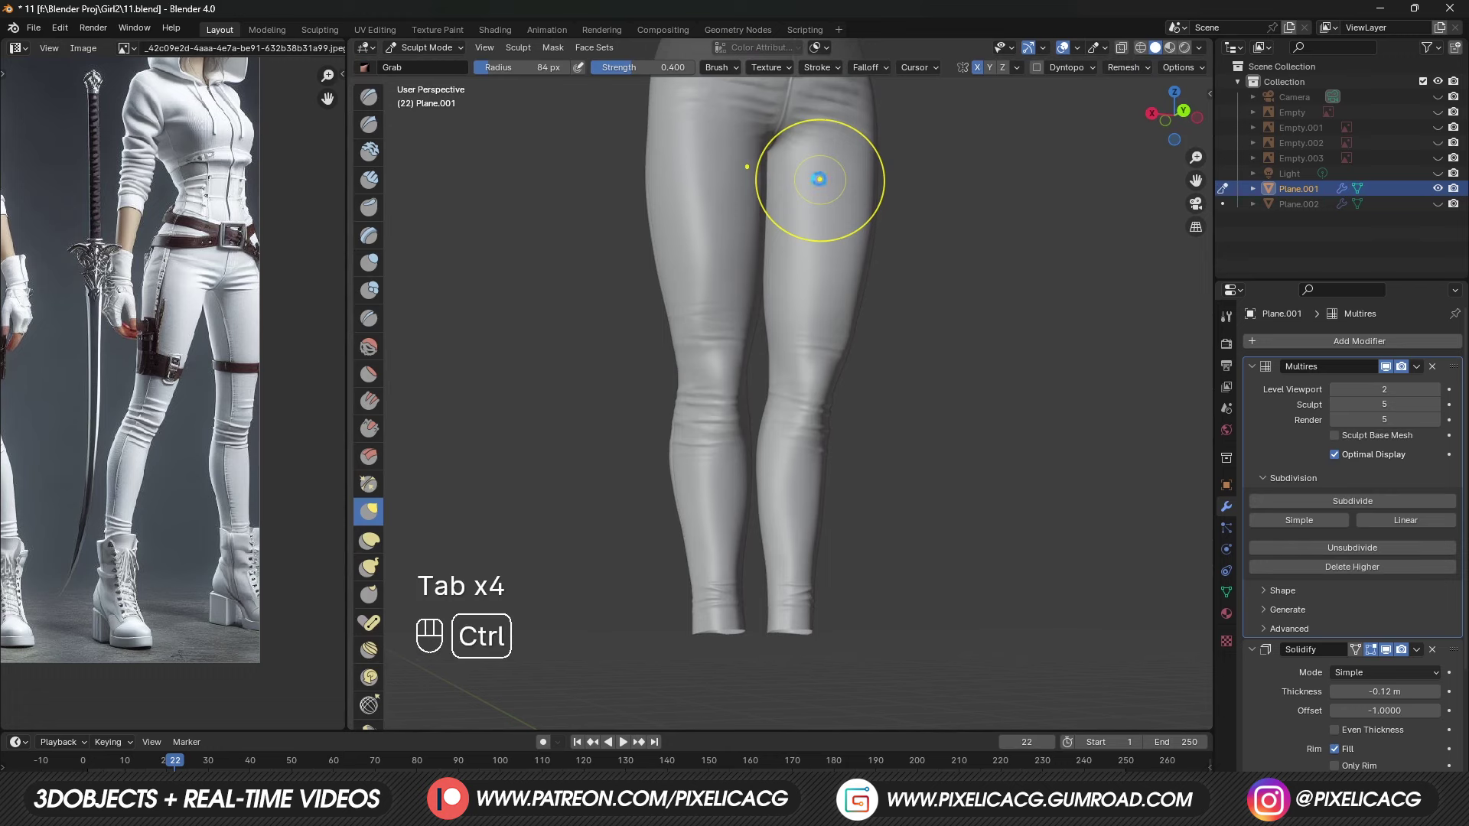
key(ctrl+z)
drag(742, 201, 767, 293)
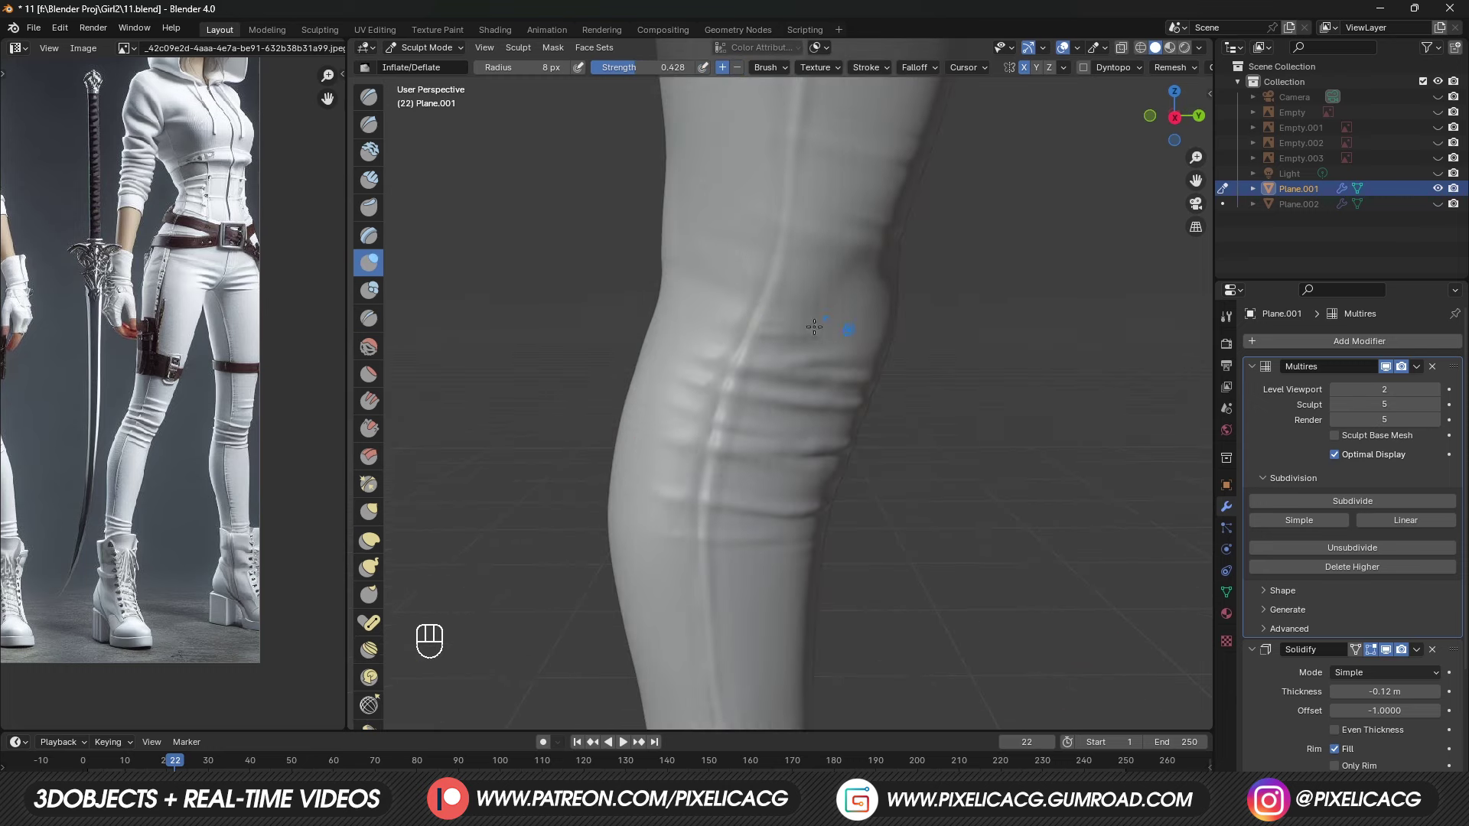
Step: Sculpt short folds on both sides of the side seam around the knee with the Inflate/Deflate brush at a 10 px radius
key(ctrl+z)
key(ctrl+z)
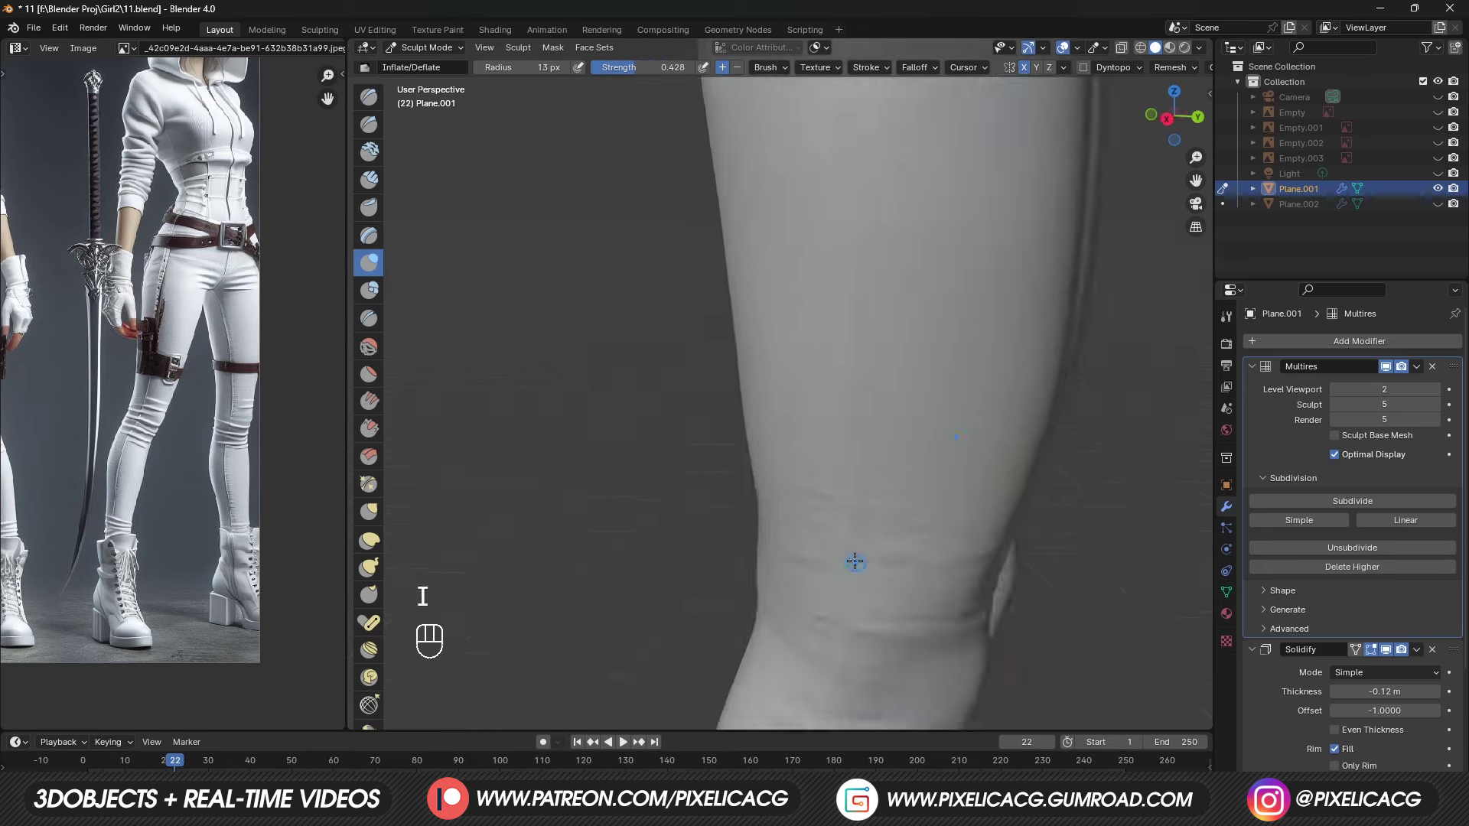
key(ctrl+z)
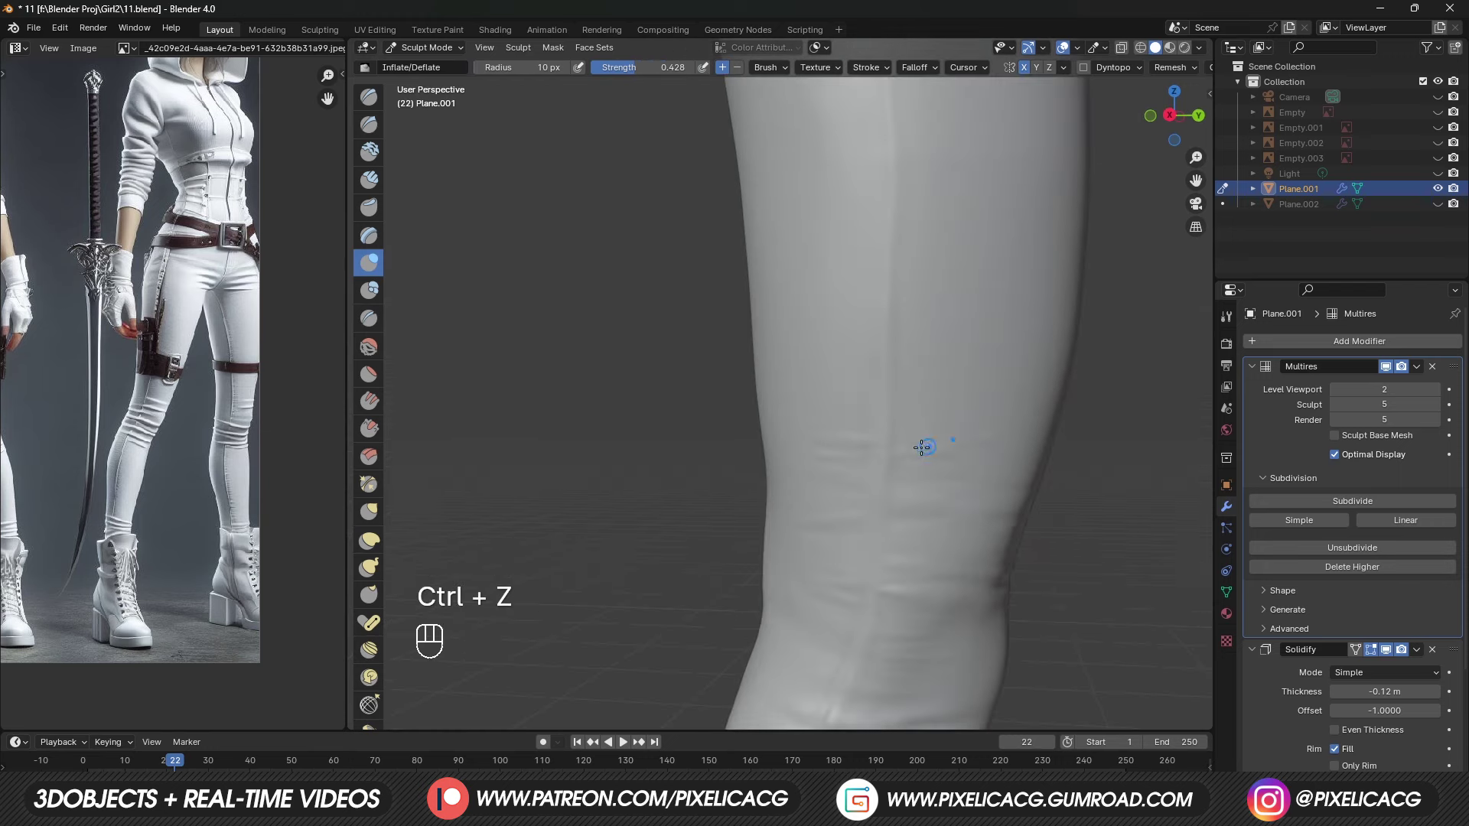
key(ctrl+z)
key(ctrl+z)
key(ctrl+z)
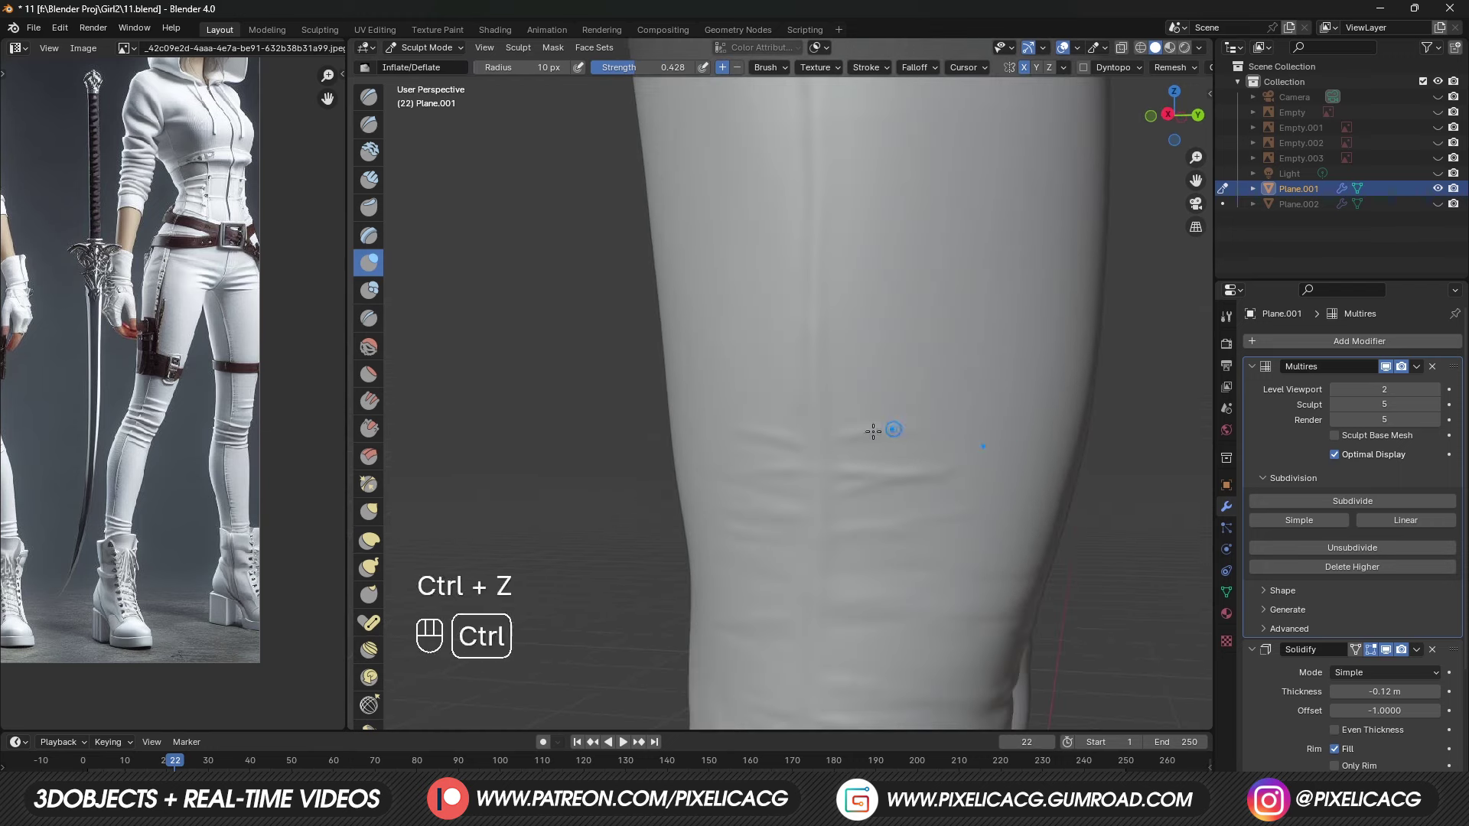
Step: Add faint folds beside the side seam on the lower thigh with the Draw brush at a 12 px radius and 0.254 strength
key(x)
key(f)
click(840, 410)
key(ctrl+z)
key(ctrl+z)
drag(626, 67, 601, 68)
key(ctrl+z)
drag(832, 391, 786, 383)
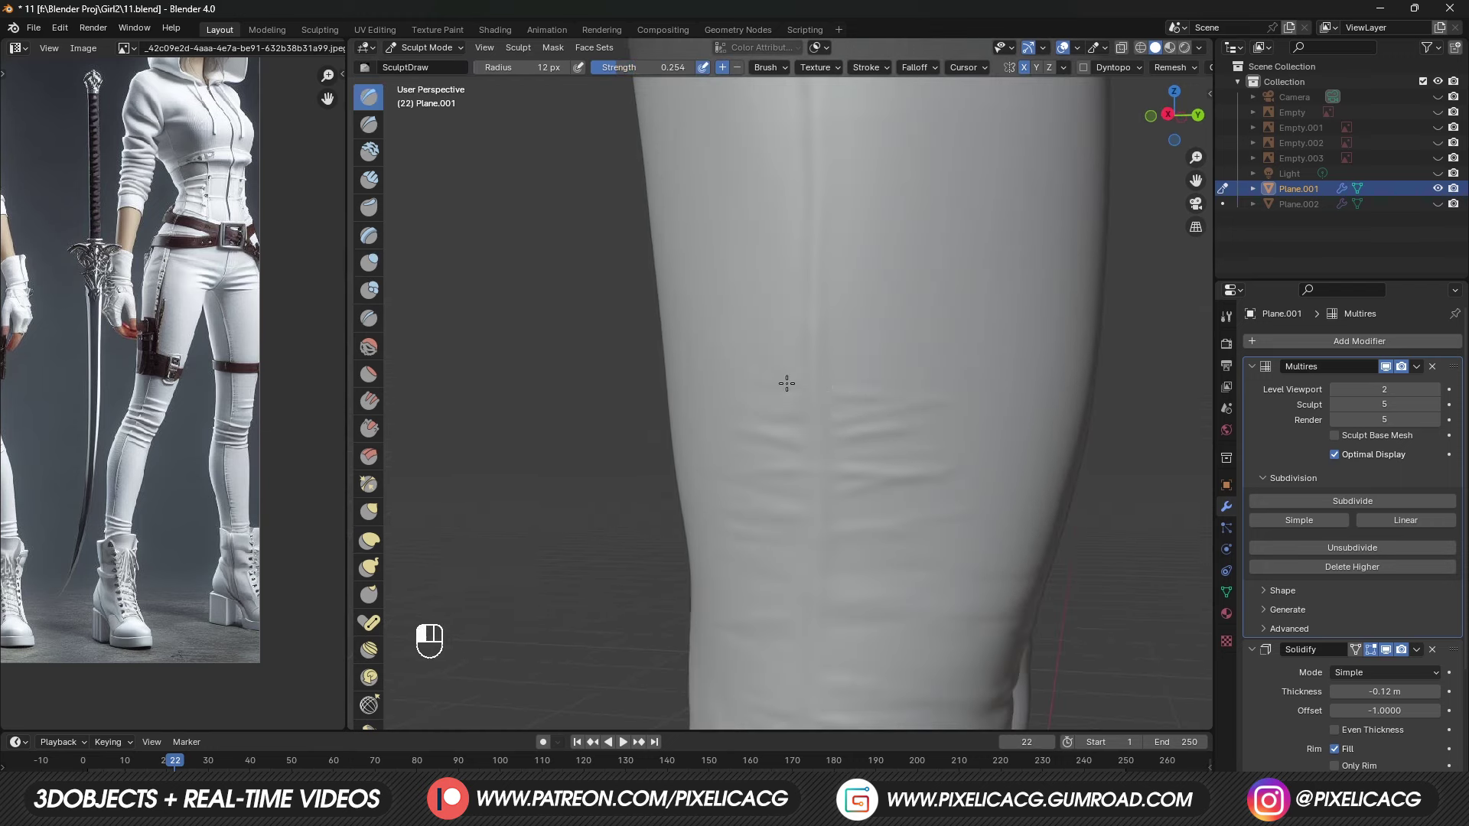
Step: Sculpt short folds along the side seam below the knee with the Draw brush at a 9 px radius
key(ctrl+z)
key(ctrl+z)
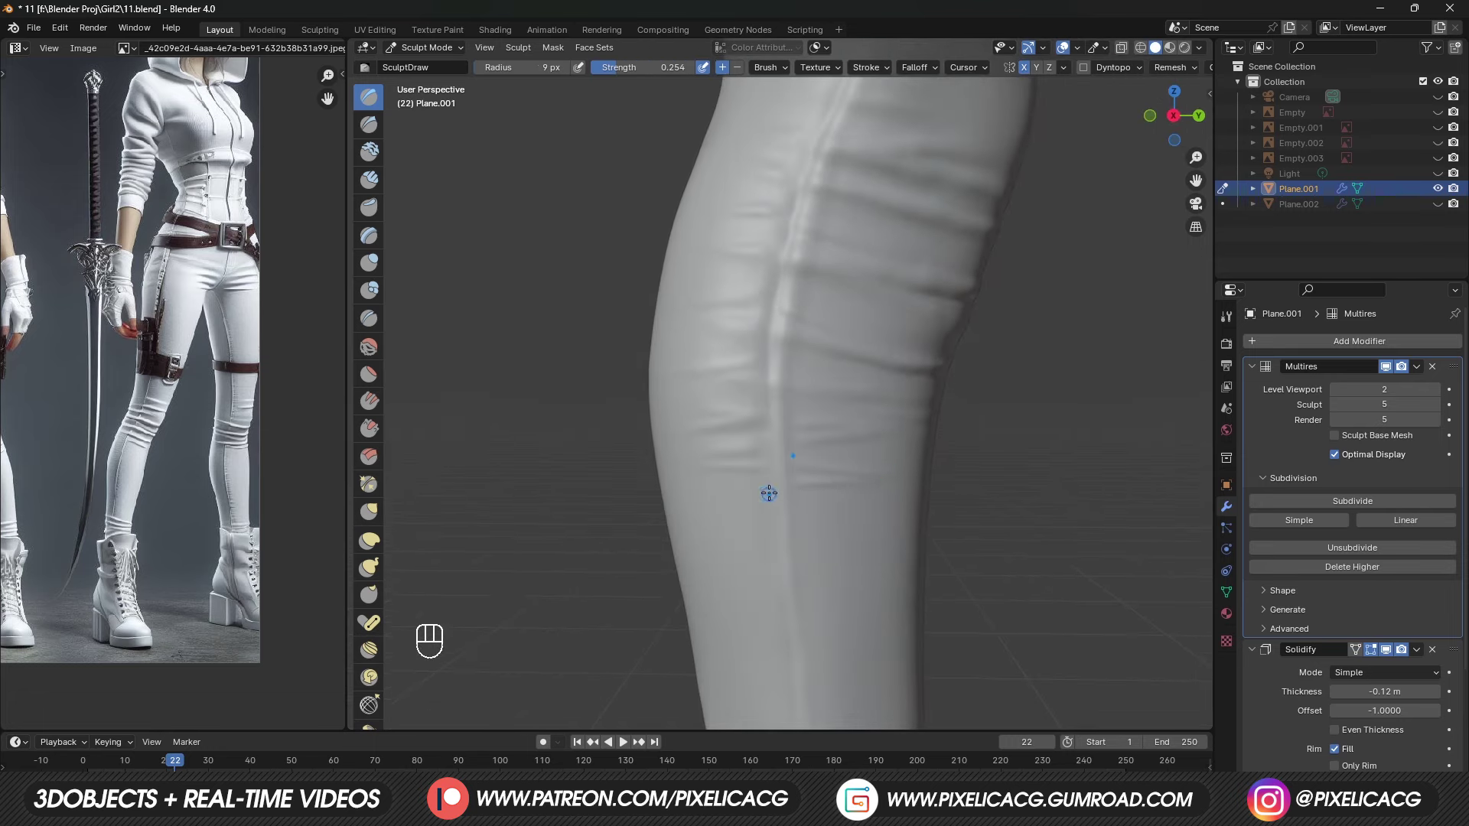
key(ctrl+z)
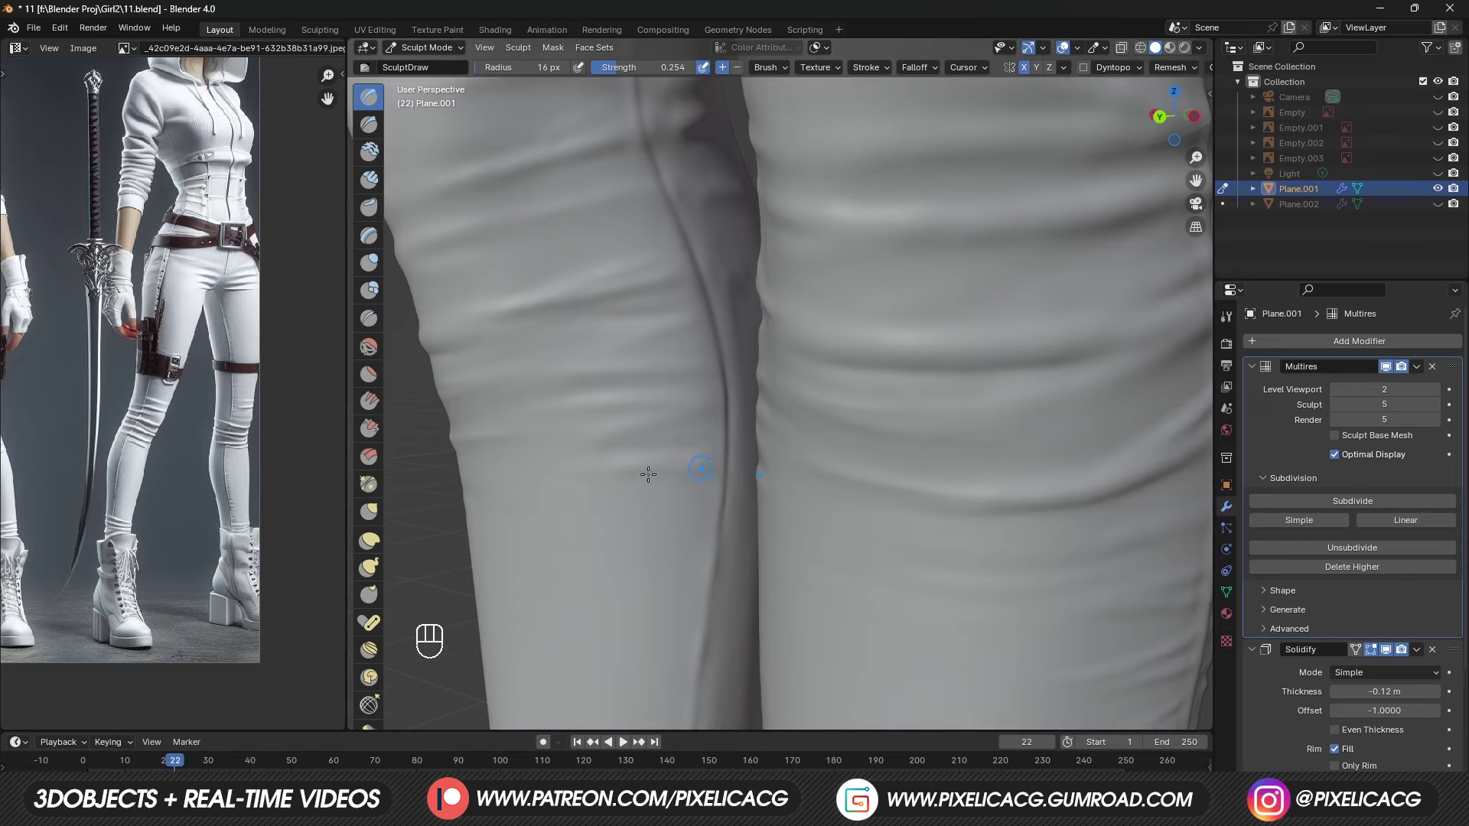
Step: Sculpt folds beside the inner leg seam on the upper shin with the Draw brush at a 16 px radius and 0.254 strength
shift+middle_drag(648, 474, 681, 306)
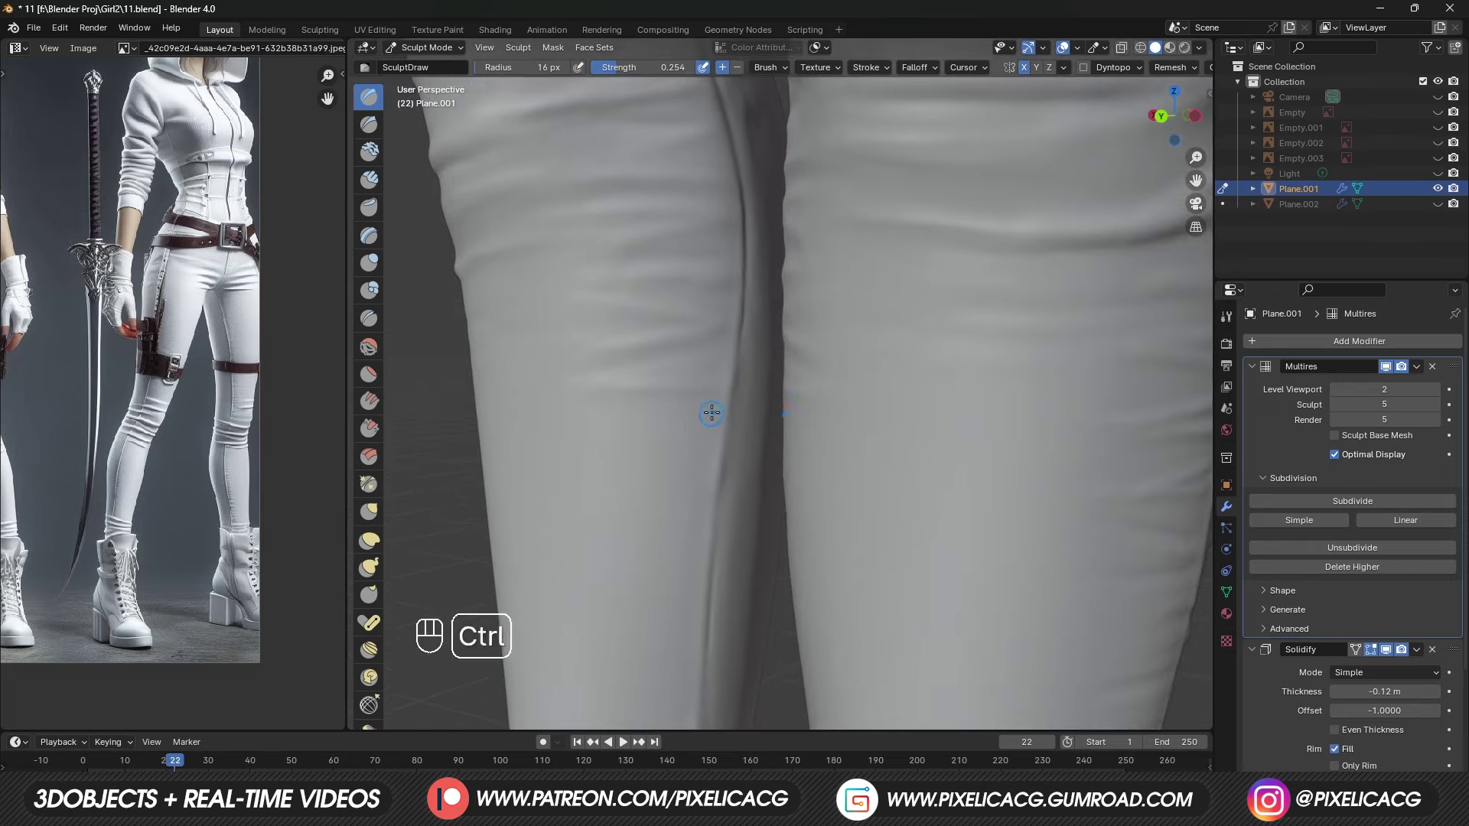
key(F10)
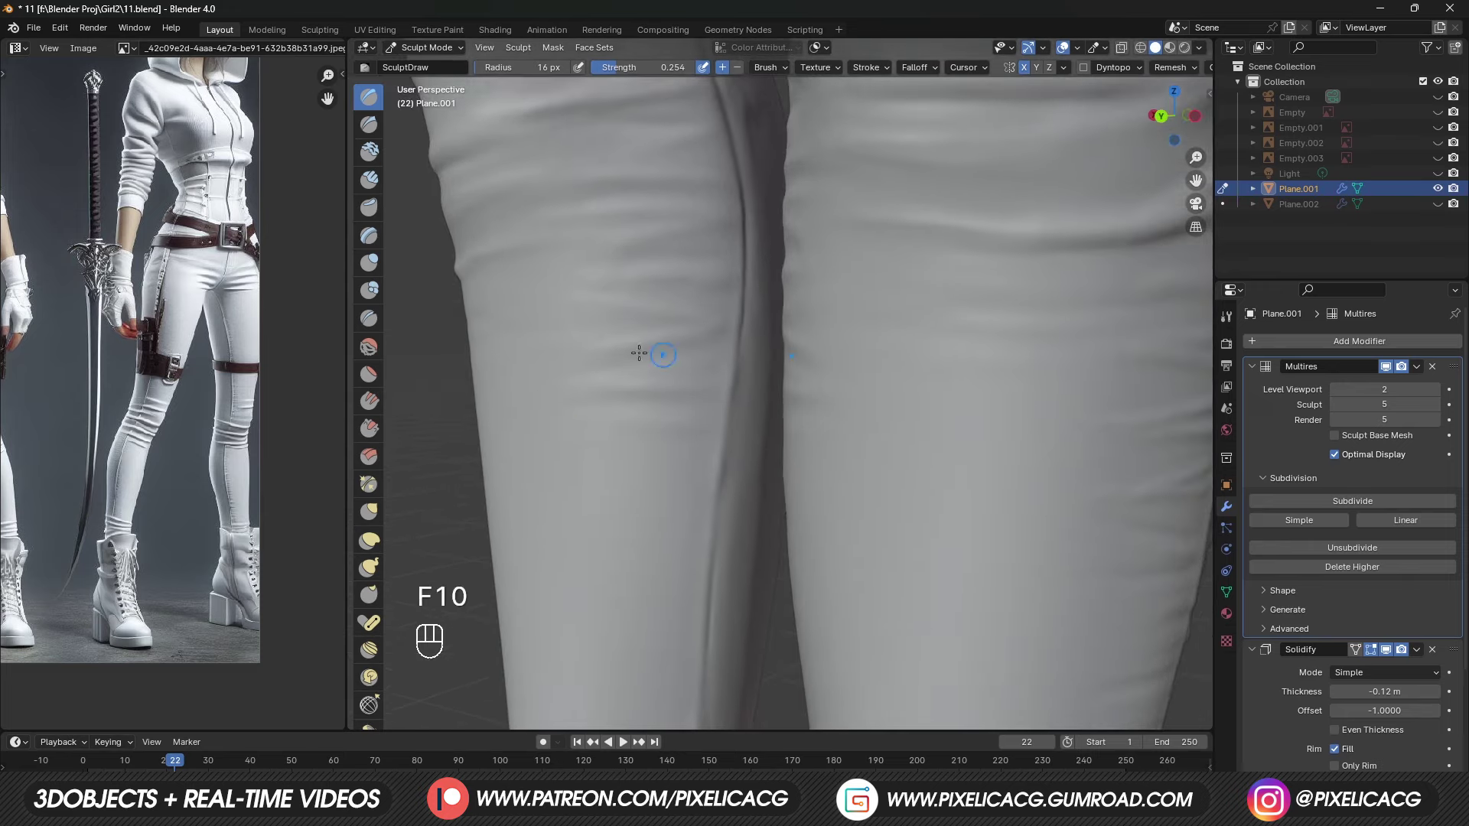
key(ctrl+z)
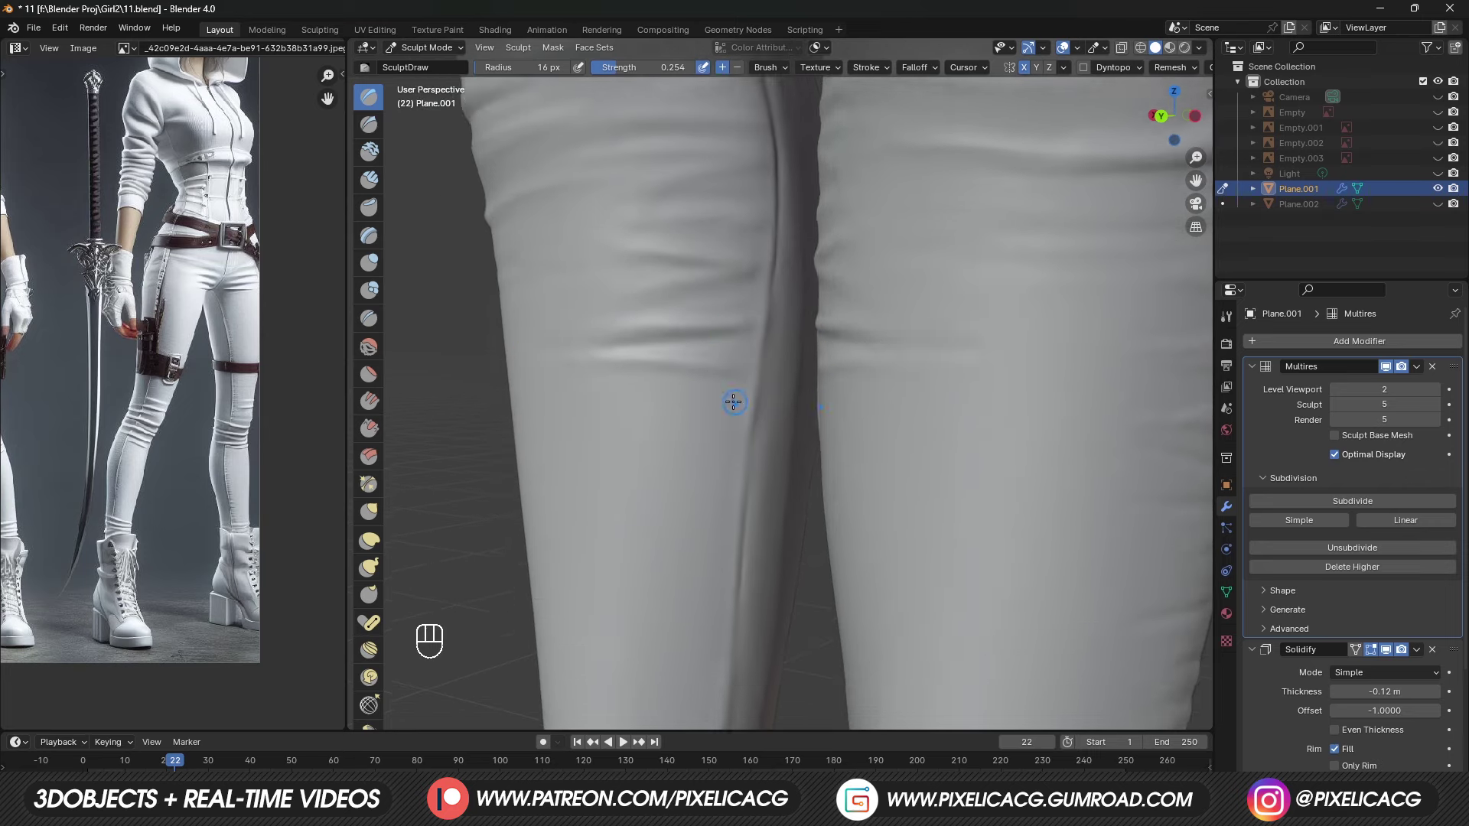
key(f)
key(ctrl+z)
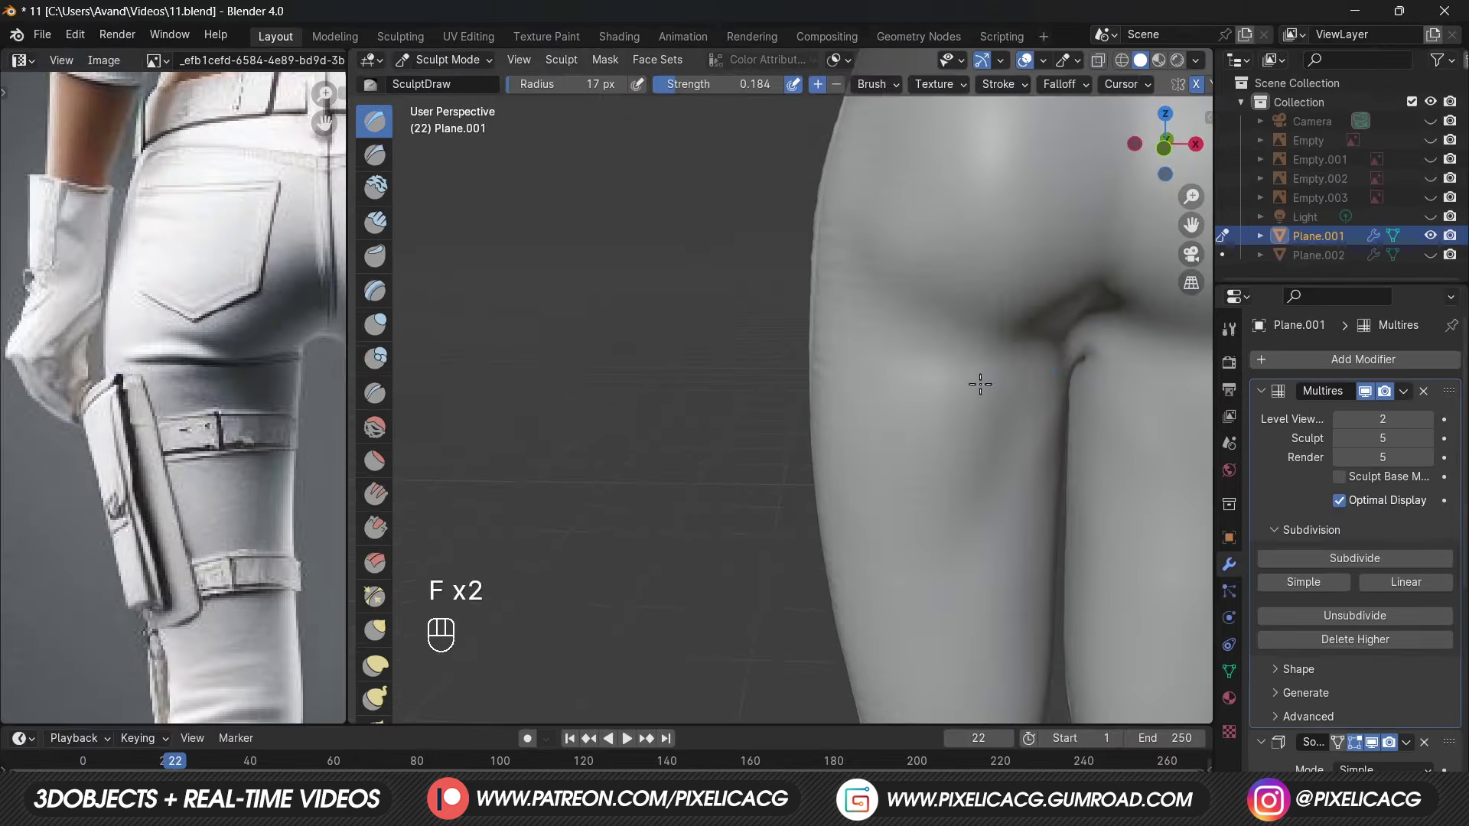
Step: Sculpt the curved folds beneath the buttocks with the Draw brush at a 22 px radius and 0.184 strength
key(ctrl+z)
key(f)
key(ctrl+z)
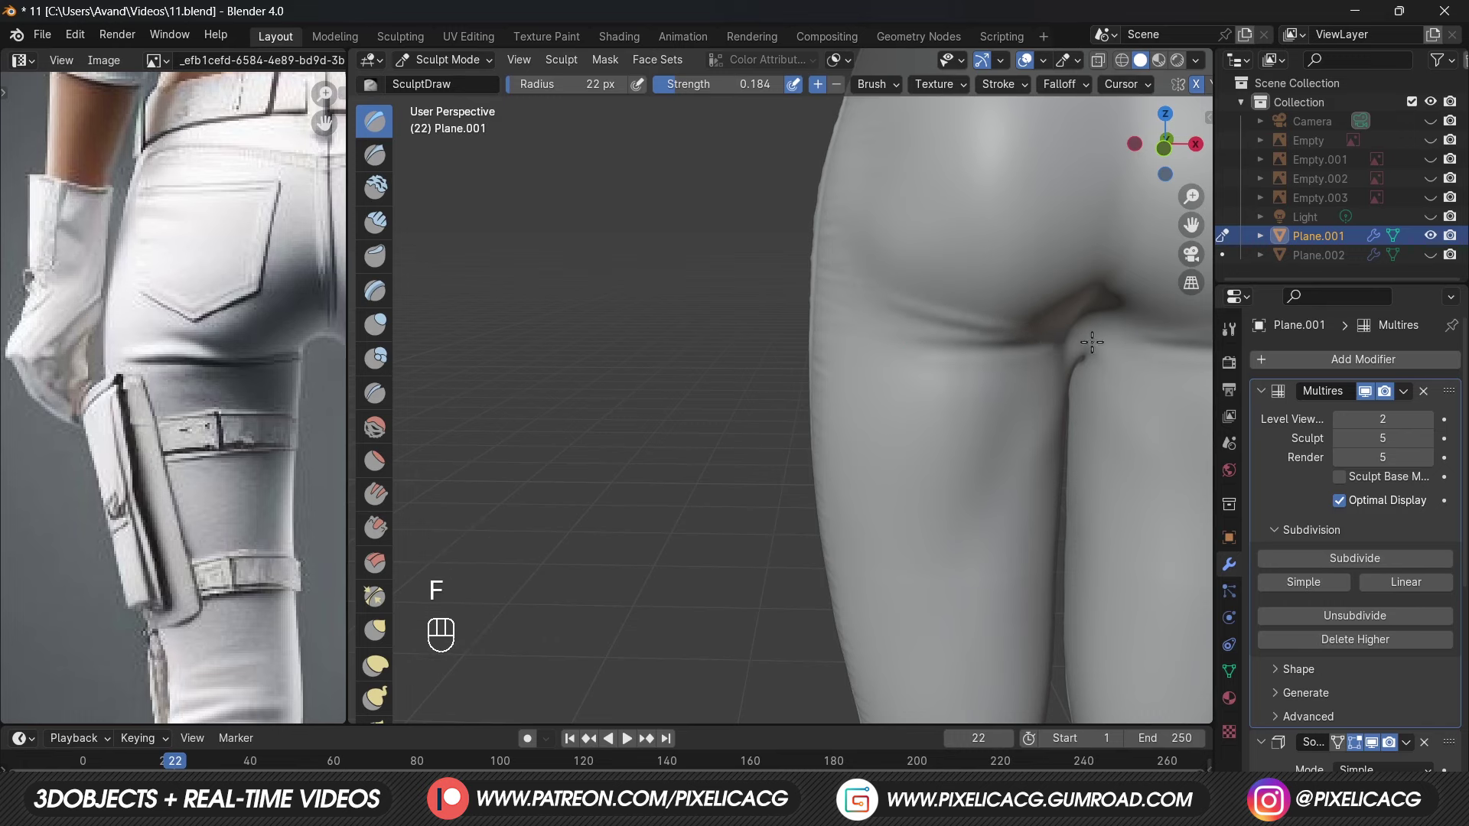
mouse_move(986, 350)
middle_down()
mouse_move(1016, 332)
mouse_move(885, 321)
mouse_move(957, 355)
mouse_move(1004, 474)
mouse_move(931, 420)
middle_up()
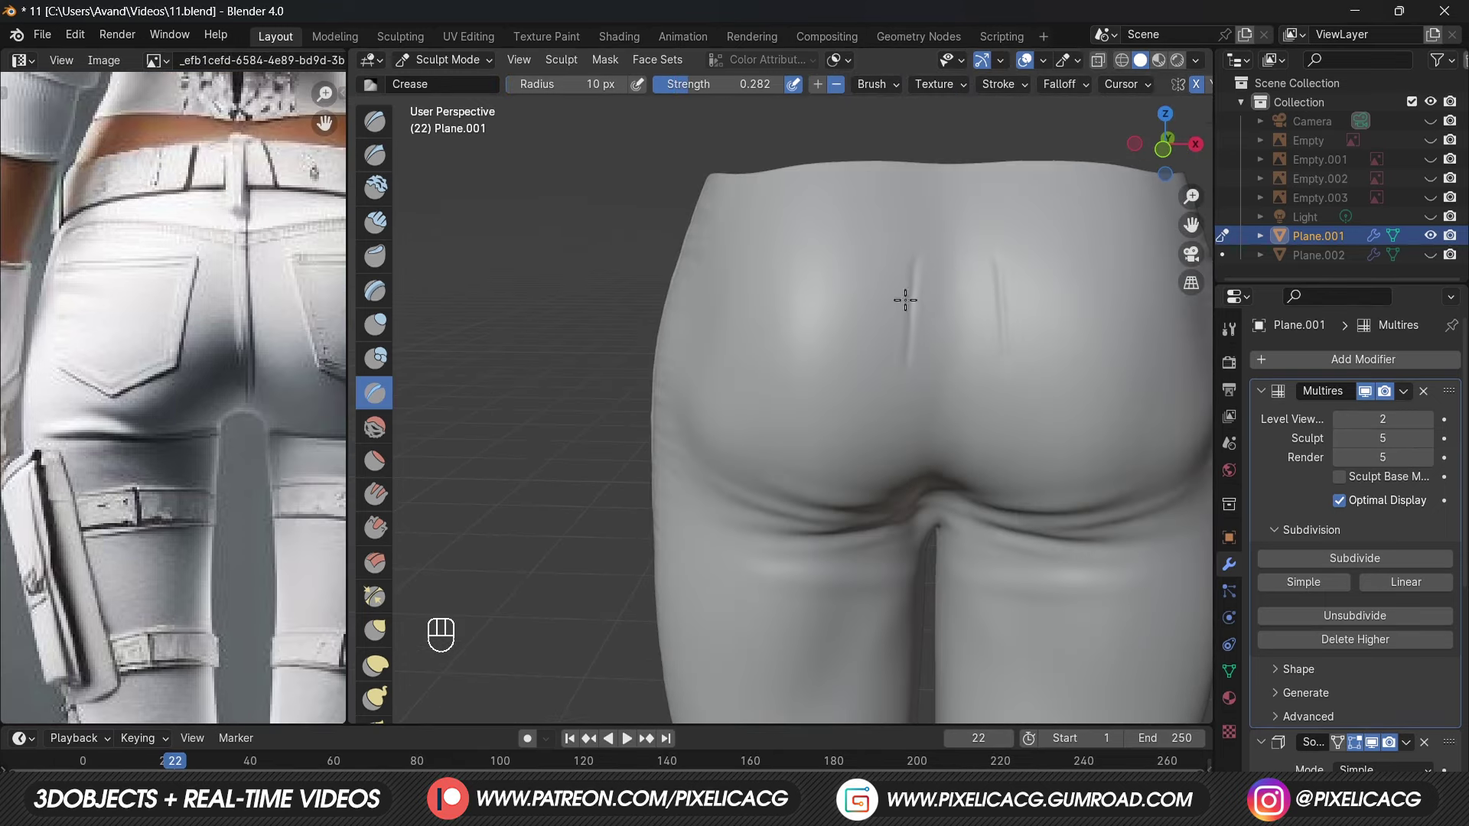
Step: Carve the inner and top edges of the back pockets with the Crease brush at a 10 px radius and 0.282 strength
drag(906, 302, 910, 252)
middle_drag(871, 238, 845, 263)
key(ctrl+z)
key(ctrl+z)
key(ctrl+z)
key(ctrl+z)
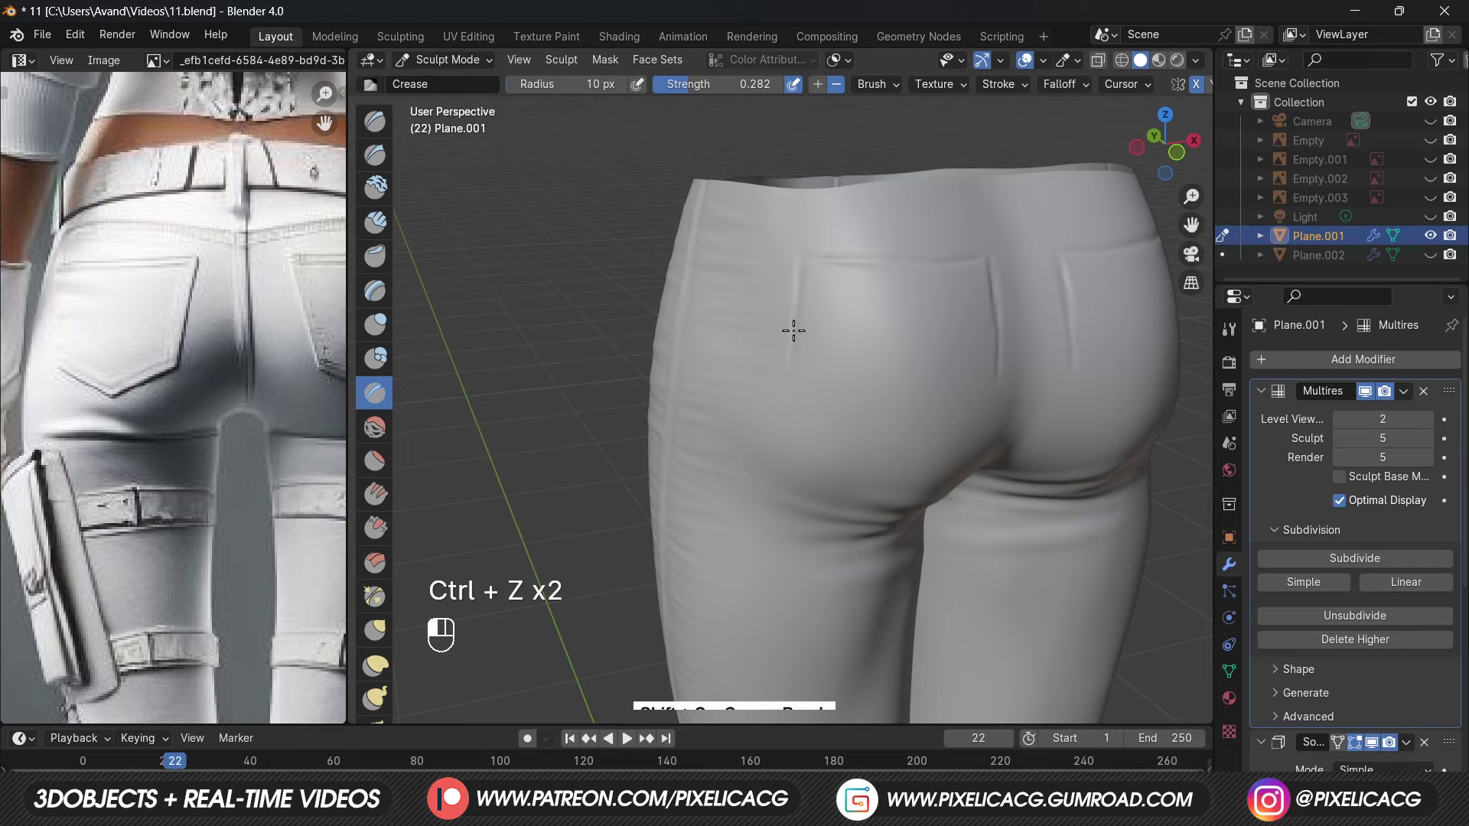
Step: Carve the outer edges and pointed bottoms of the back pockets with the Crease brush
key(ctrl+z)
key(ctrl+z)
key(ctrl+z)
key(ctrl+z)
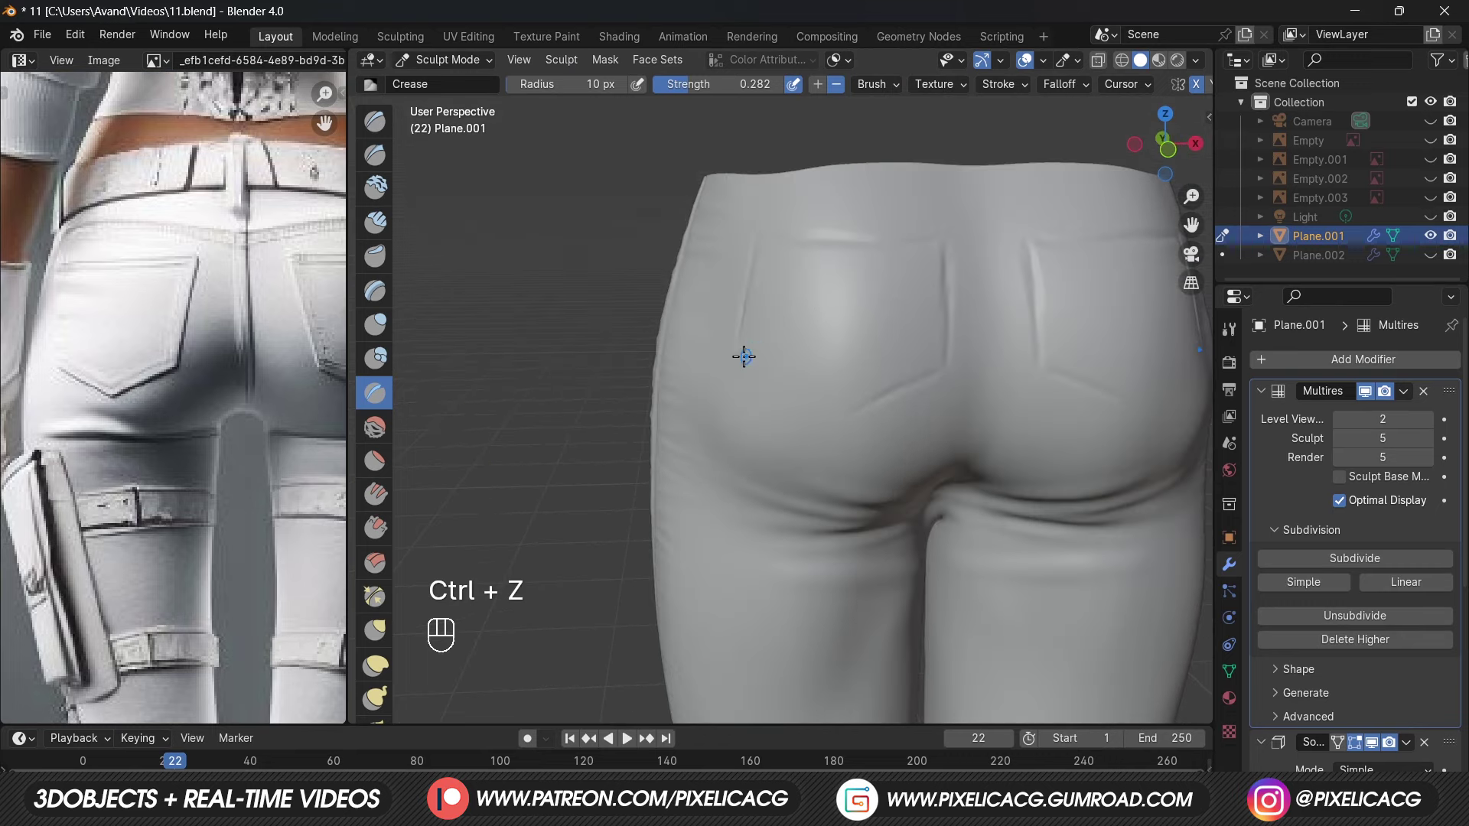
drag(743, 357, 842, 422)
ctrl+middle_drag(841, 423, 997, 459)
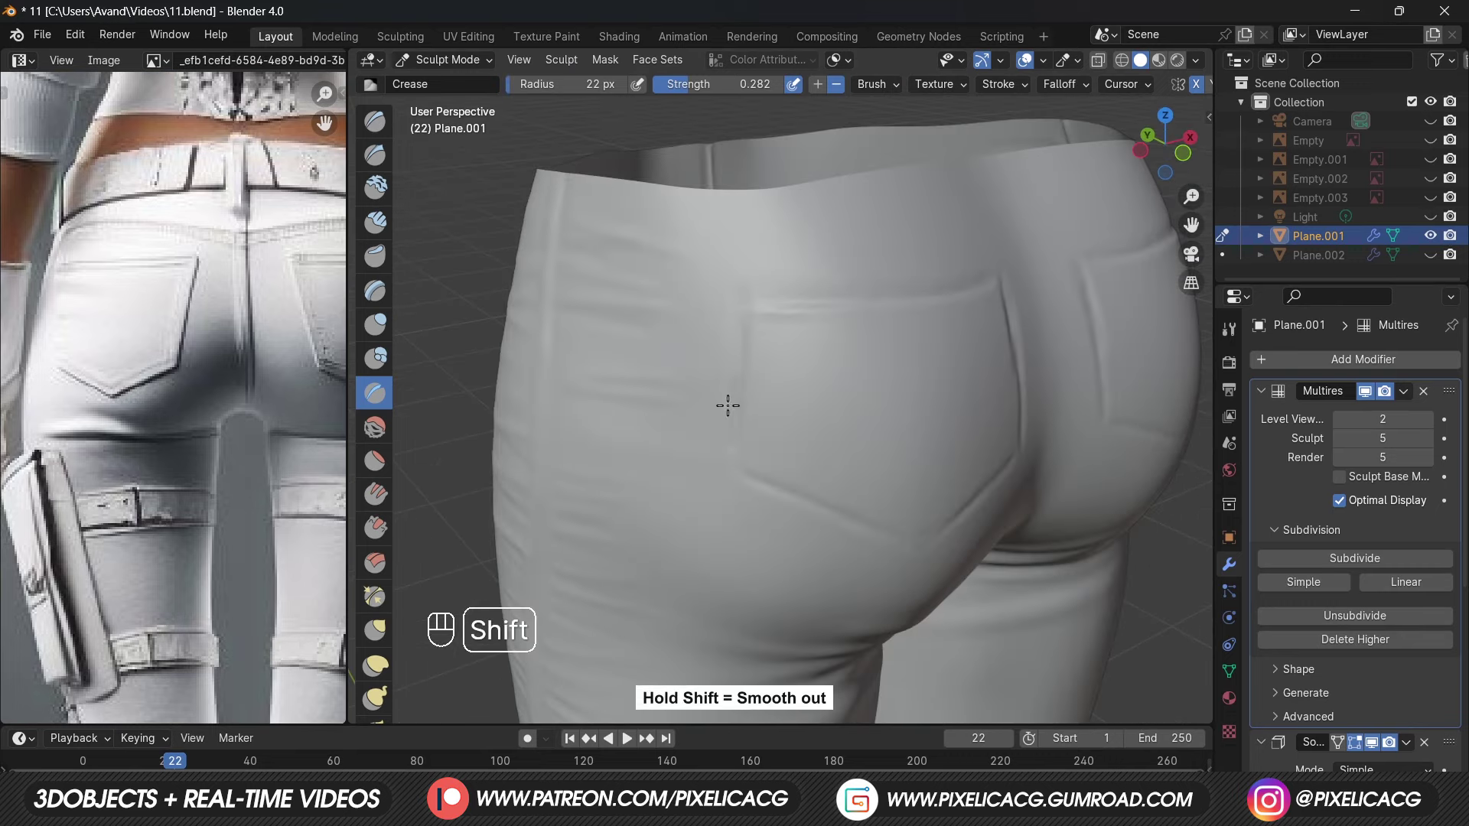
Step: Smooth the surface around the back pocket outline at a 22 px brush radius
mouse_move(728, 405)
shift+mouse_down()
mouse_move(751, 495)
mouse_move(849, 584)
shift+mouse_up()
middle_drag(849, 584, 829, 571)
shift+drag(829, 571, 918, 521)
key(shift)
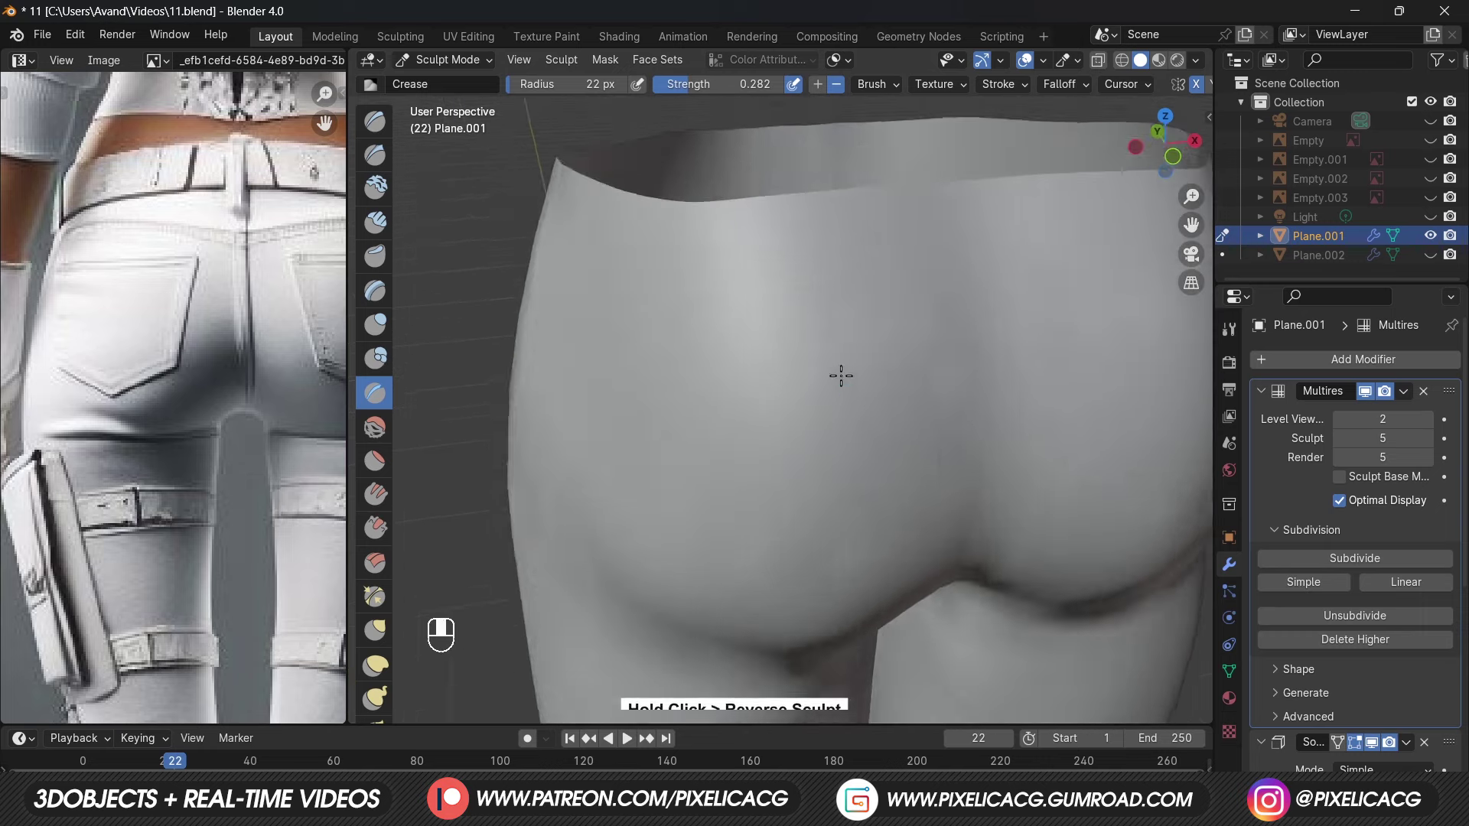
Step: Sharpen the back pocket outline with the Crease brush at a 9 px radius
key(ctrl+z)
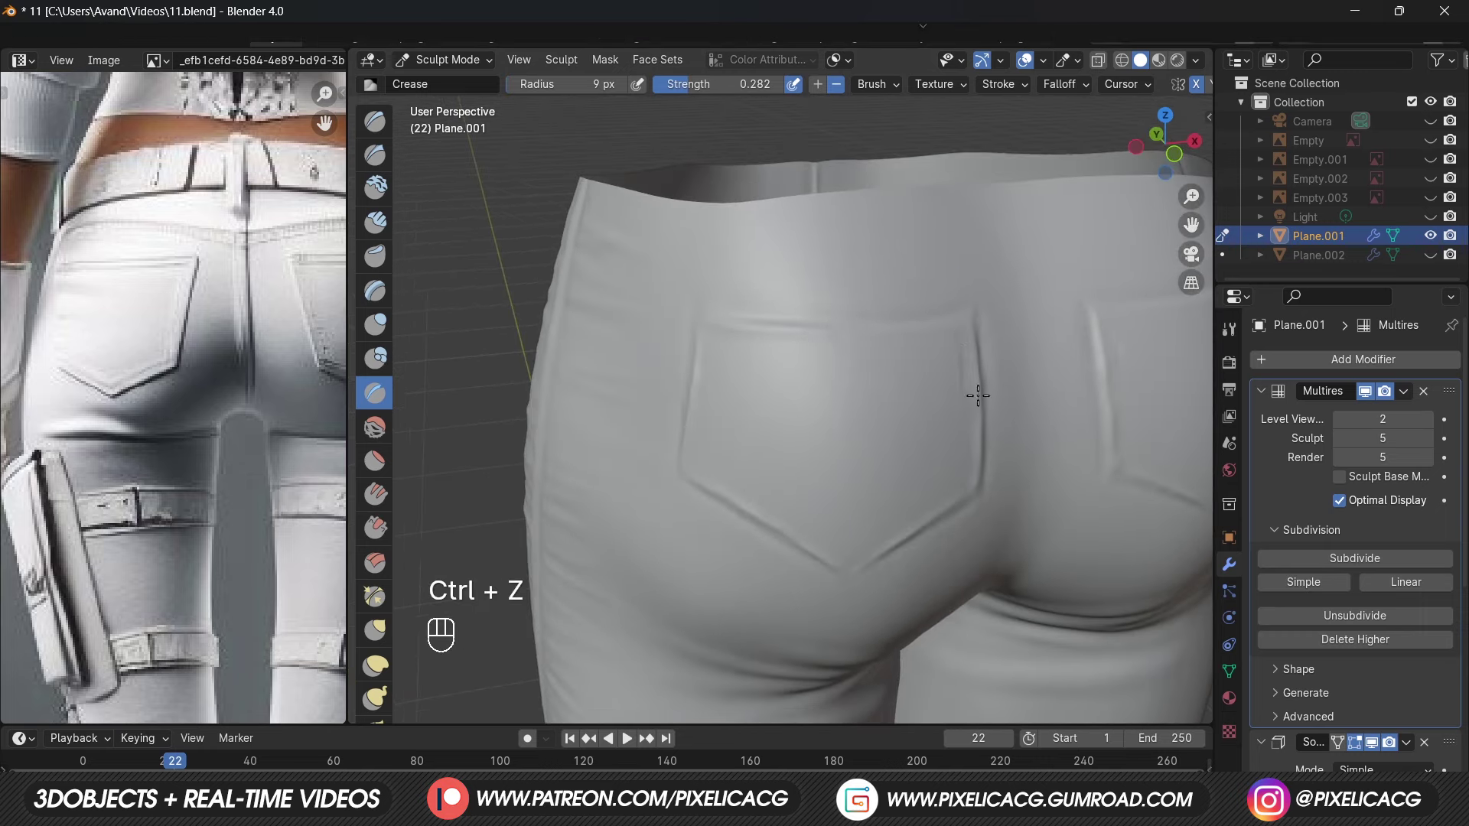
middle_drag(795, 437, 675, 431)
key(ctrl+z)
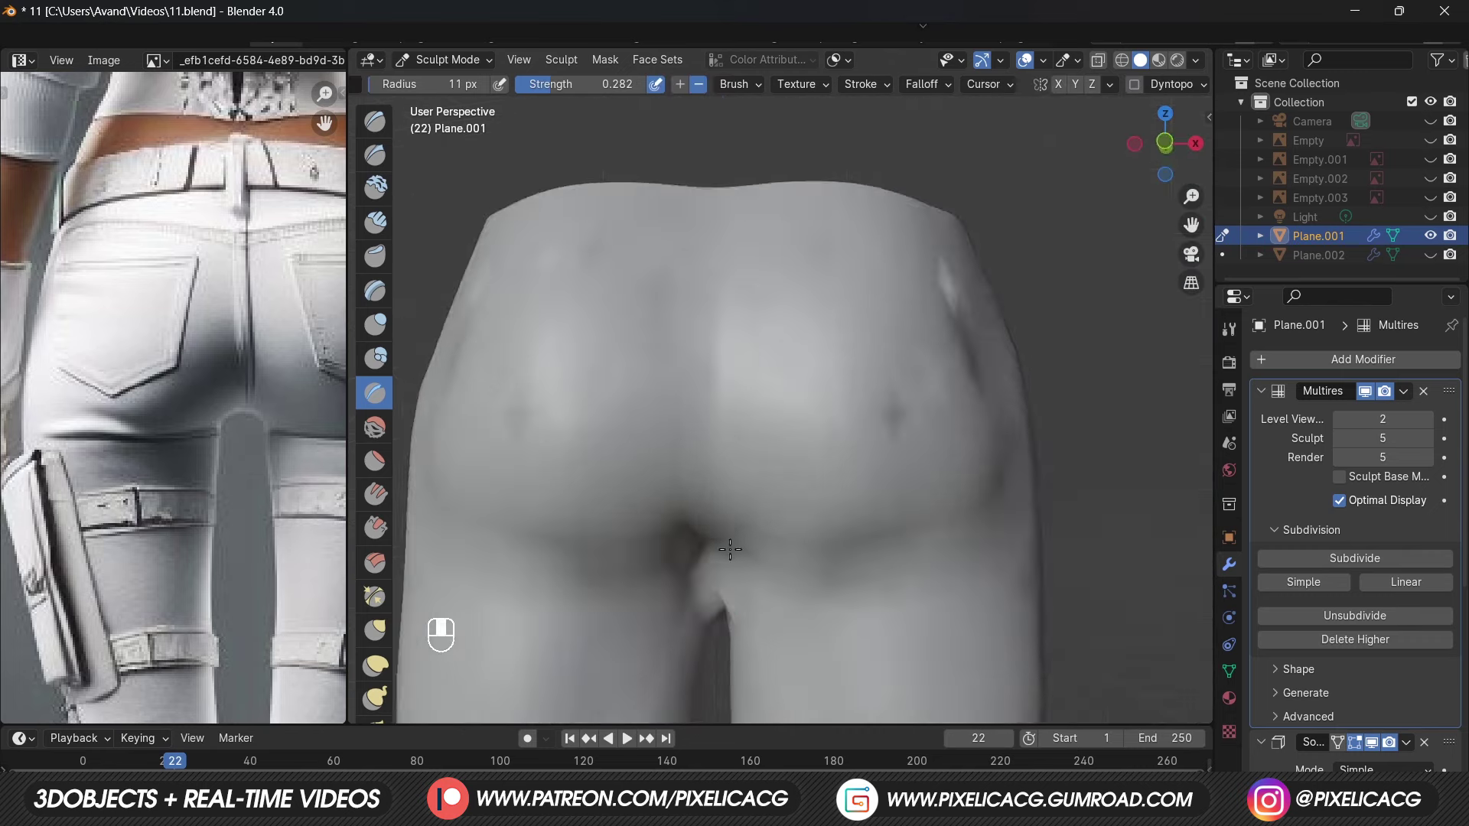
Step: Carve the centre back seam down between the buttocks with the Crease brush at an 11 px radius and 0.282 strength
key(ctrl+z)
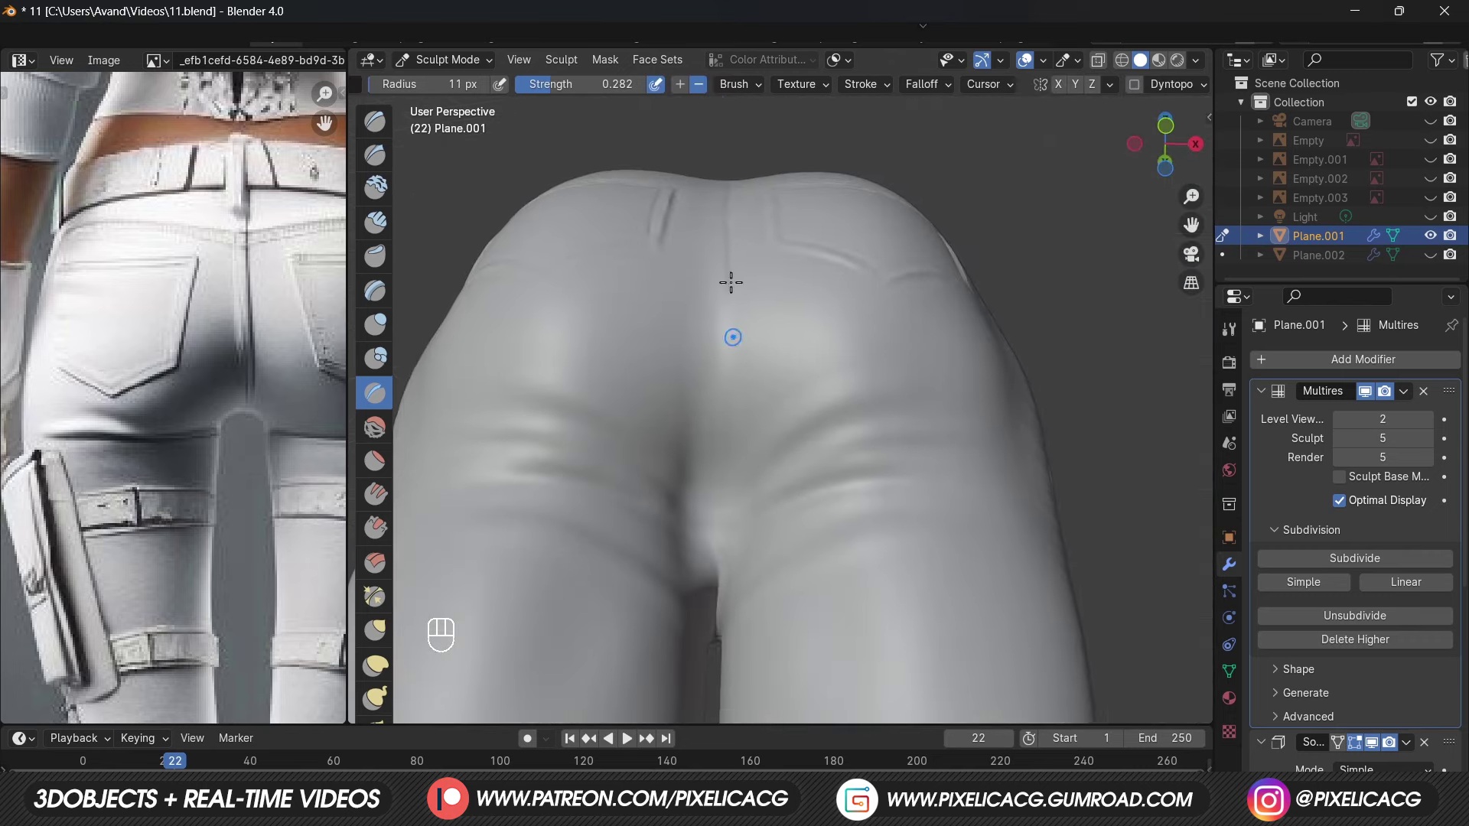
key(ctrl+z)
key(ctrl+z)
key(ctrl+z)
key(ctrl+z)
key(ctrl+z)
middle_drag(718, 329, 726, 435)
shift+middle_drag(727, 434, 744, 546)
key(ctrl+z)
key(ctrl+z)
mouse_move(735, 443)
middle_down()
mouse_move(734, 383)
mouse_move(733, 497)
middle_up()
key(ctrl+z)
Step: Refine the centre back seam from the waist edge to the crotch with the Crease brush at a 13 px radius
key(f)
key(f)
click(736, 221)
middle_drag(735, 221, 736, 204)
key(ctrl+z)
key(ctrl+z)
middle_drag(744, 264, 751, 370)
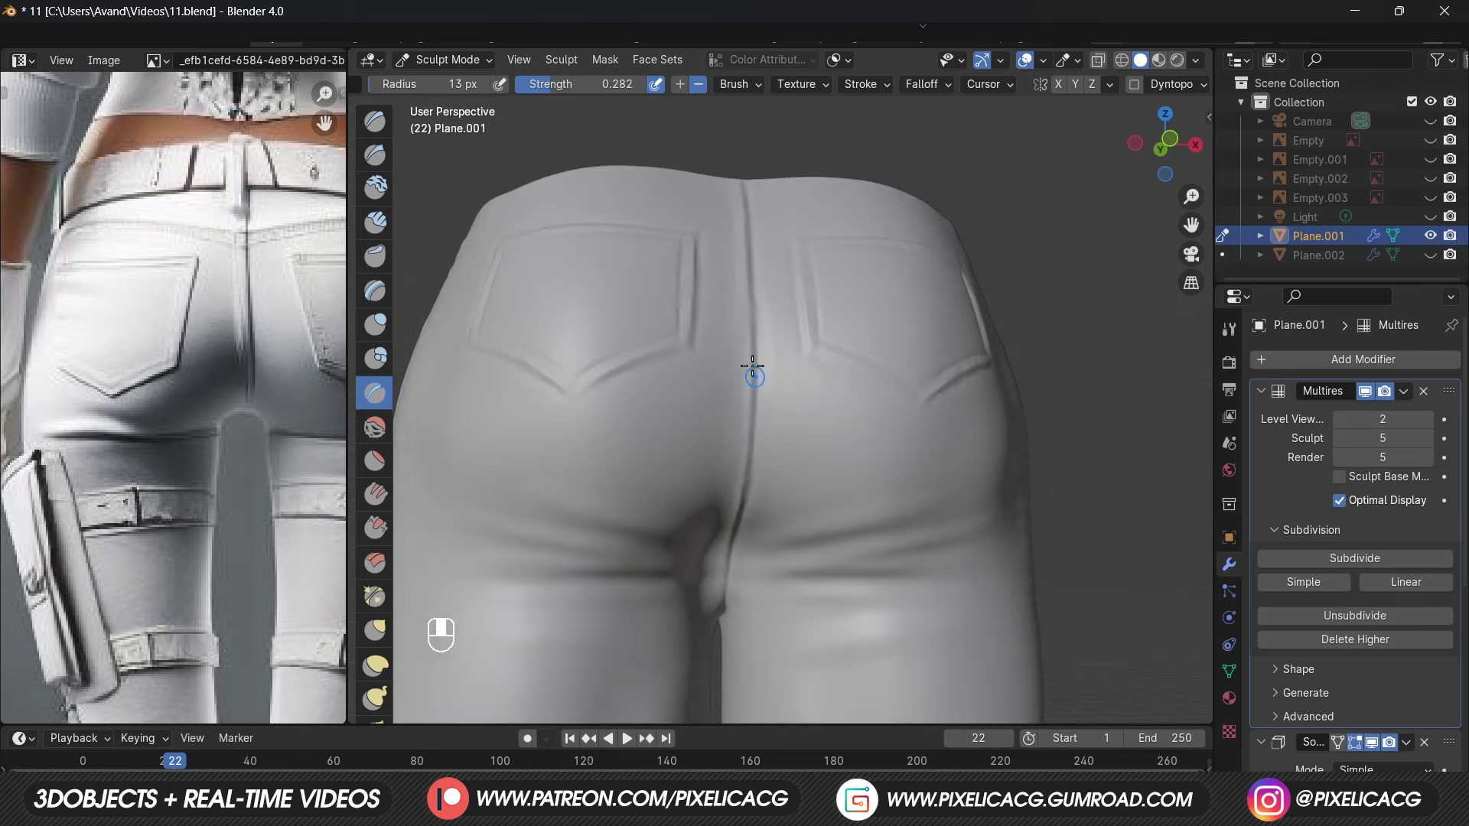
shift+middle_drag(747, 459, 785, 265)
key(ctrl+z)
key(ctrl+z)
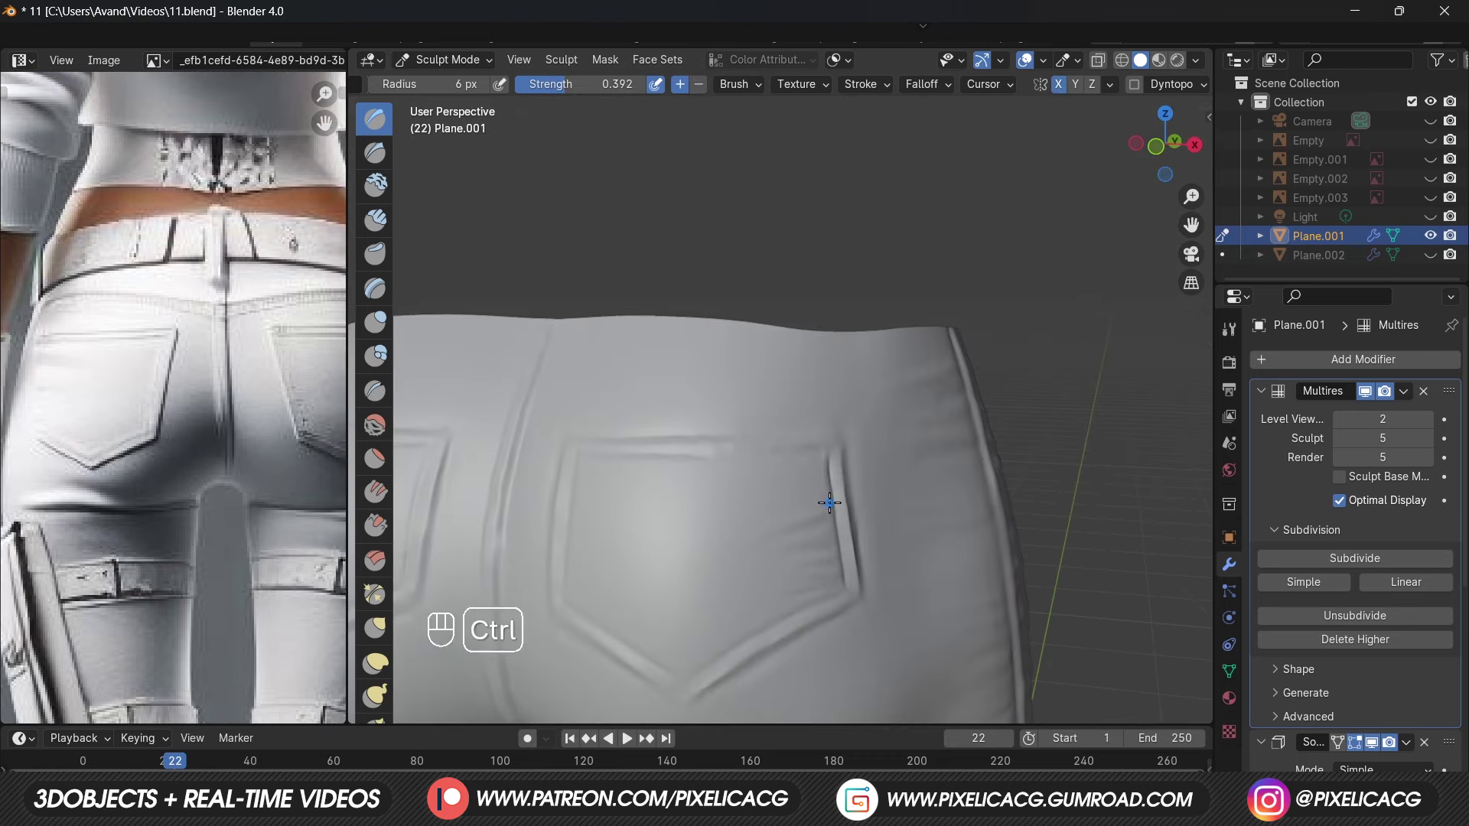
Step: Sculpt small folds inside the back pockets along their side edges with the Draw brush at an 8 px radius and 0.392 strength
middle_drag(826, 510, 806, 546)
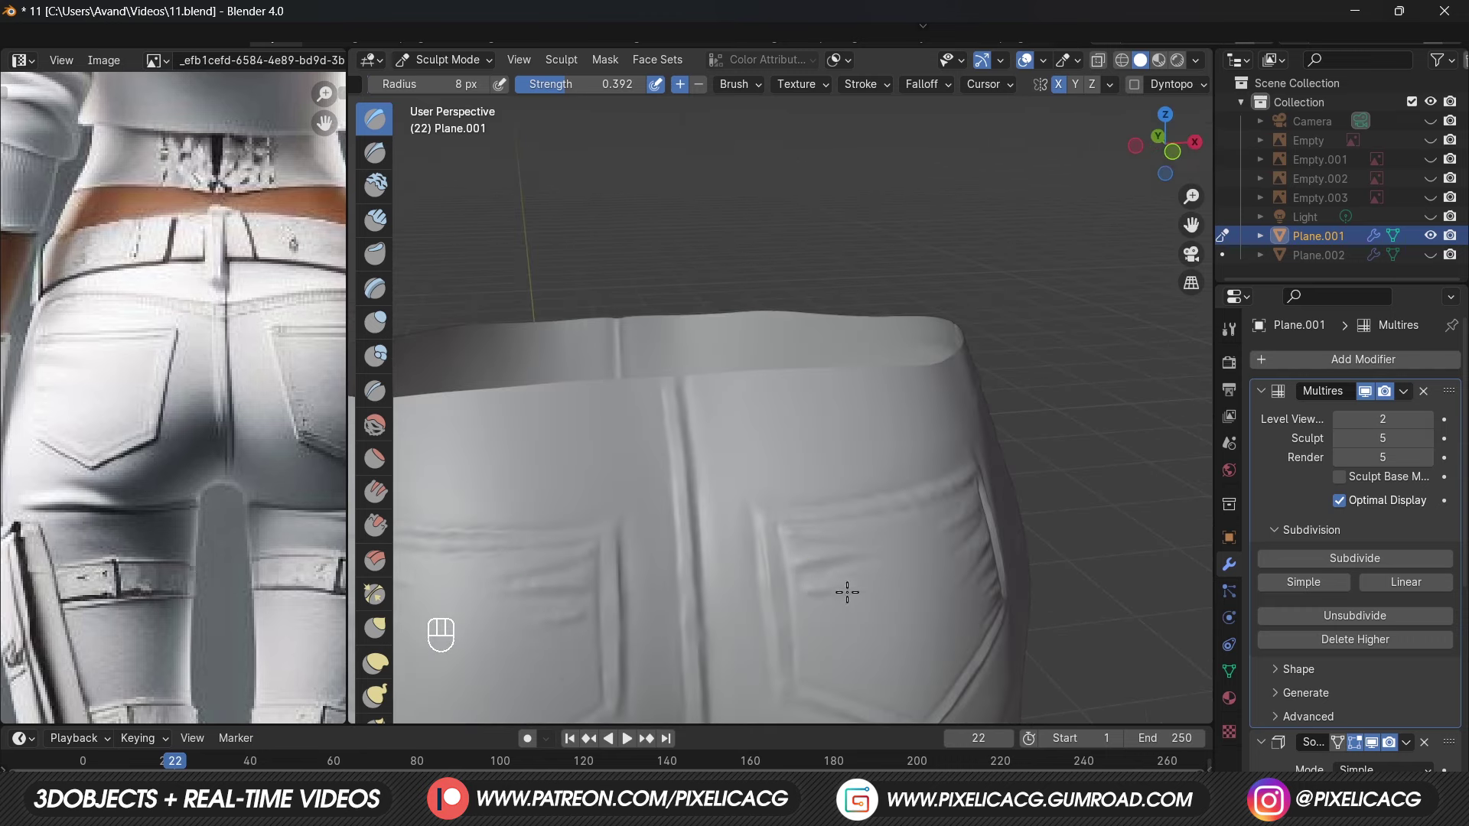
middle_drag(809, 663, 740, 513)
key(ctrl+z)
key(ctrl+z)
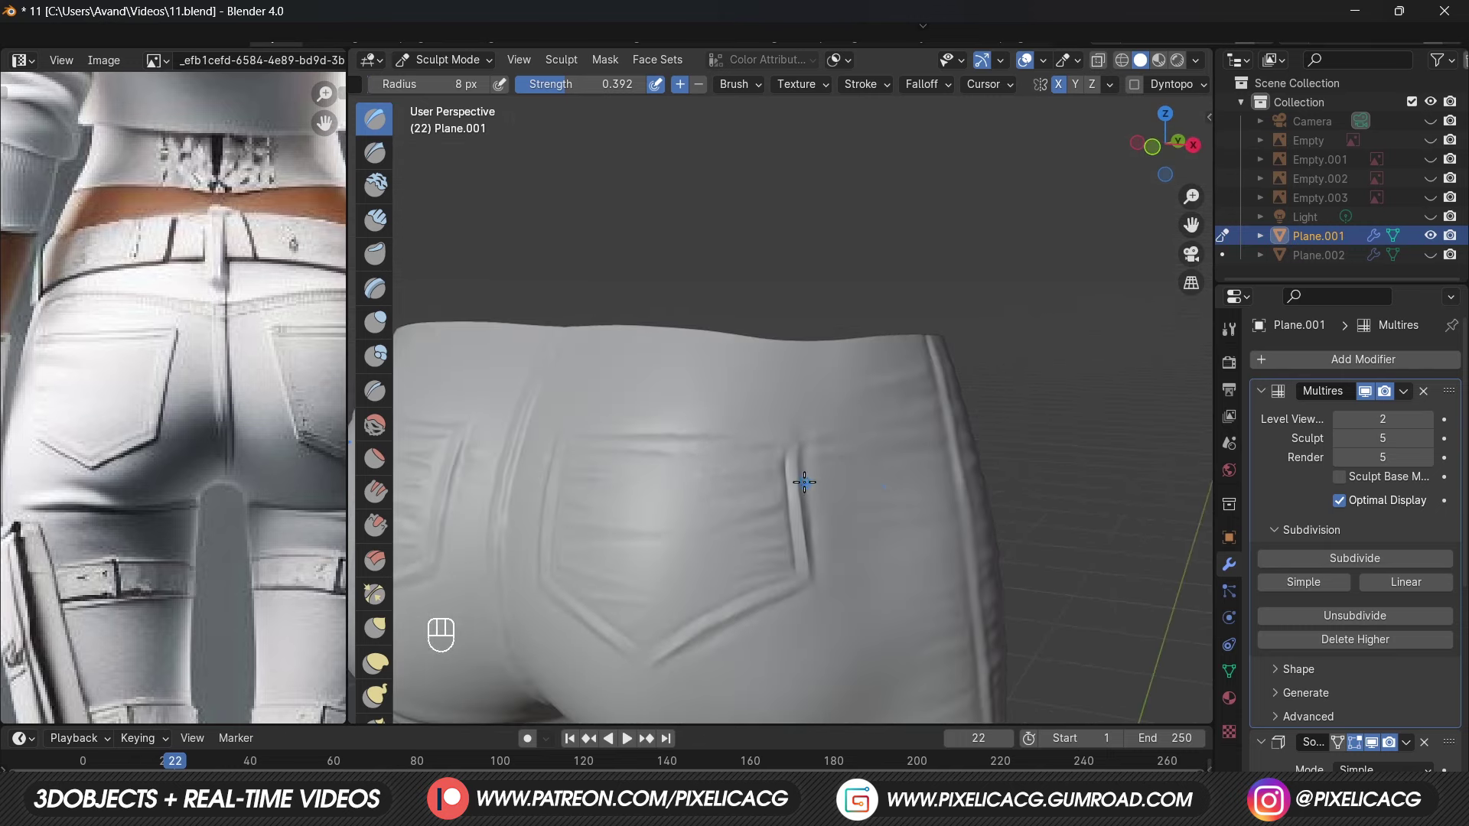
Step: Add small folds just outside the outer edges of the back pockets with the Draw brush at an 8 px radius
key(ctrl+z)
key(ctrl+z)
key(ctrl+z)
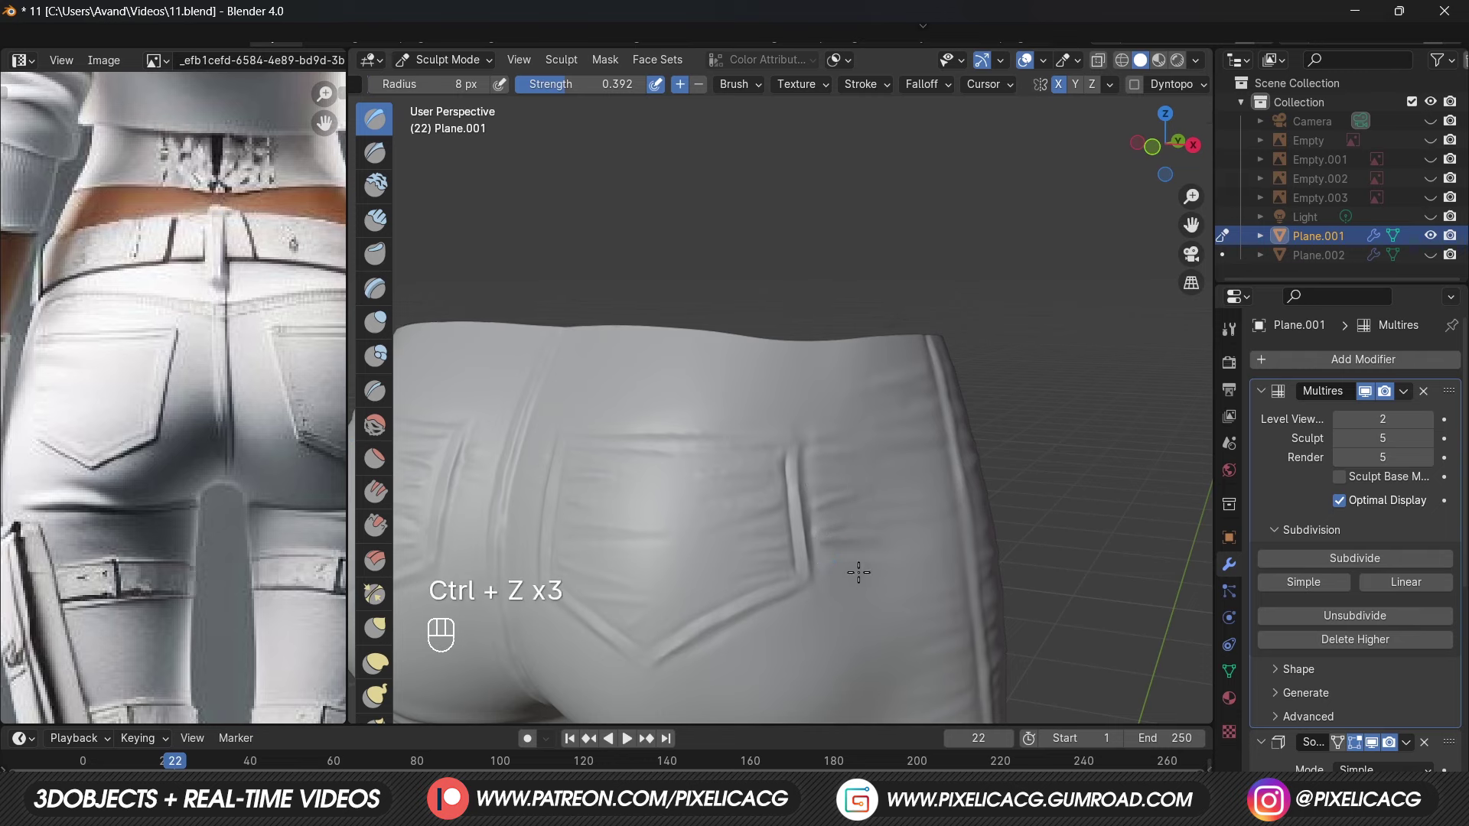
Step: Inspect the folds around the back pockets, waist edge and side of the jeans from several angles
middle_drag(814, 451, 863, 482)
middle_drag(746, 464, 774, 470)
key(ctrl)
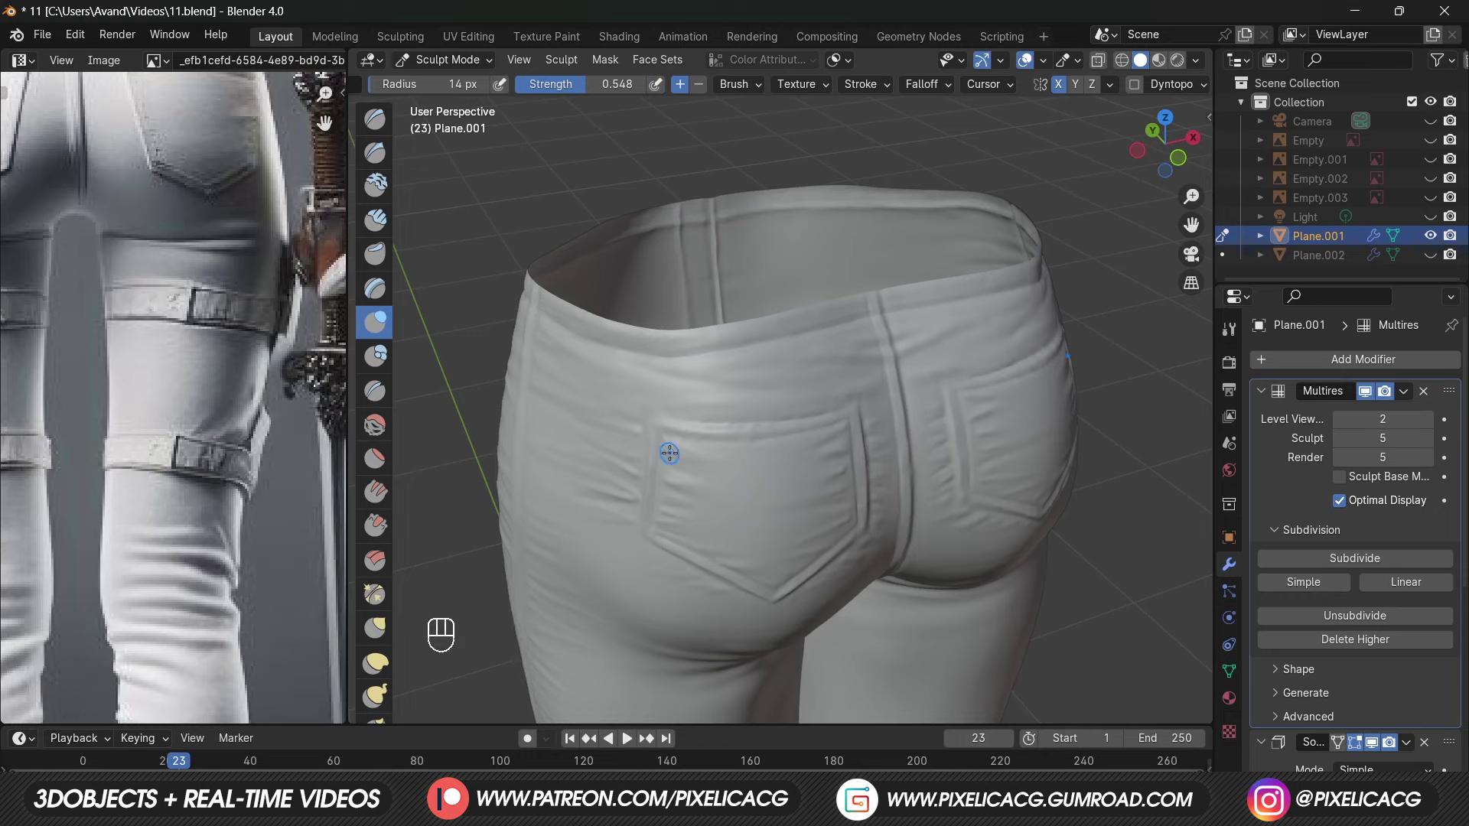
scroll(922, 406, down, 4)
middle_drag(712, 383, 940, 298)
scroll(940, 297, up, 4)
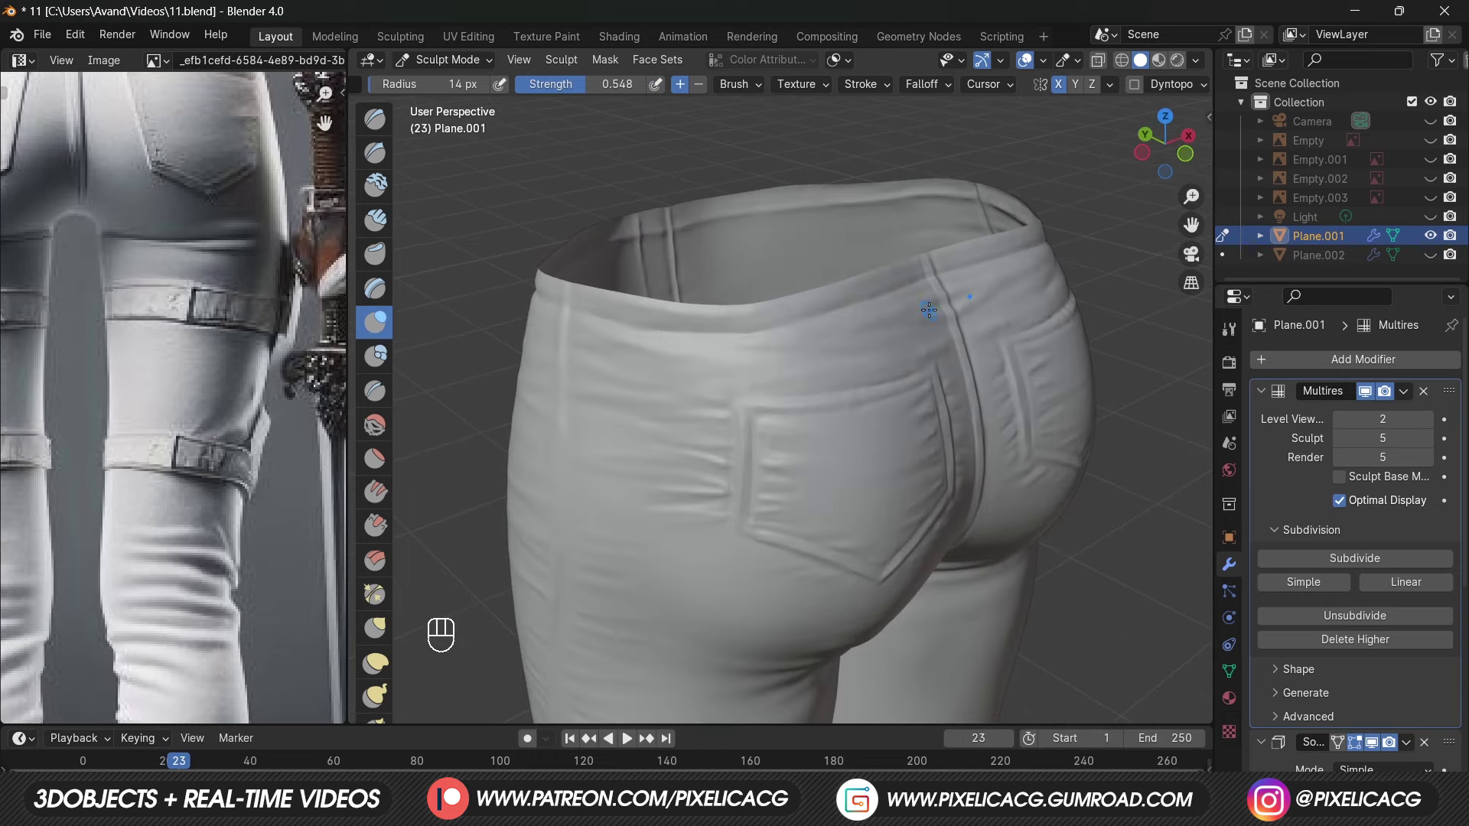
scroll(942, 287, up, 2)
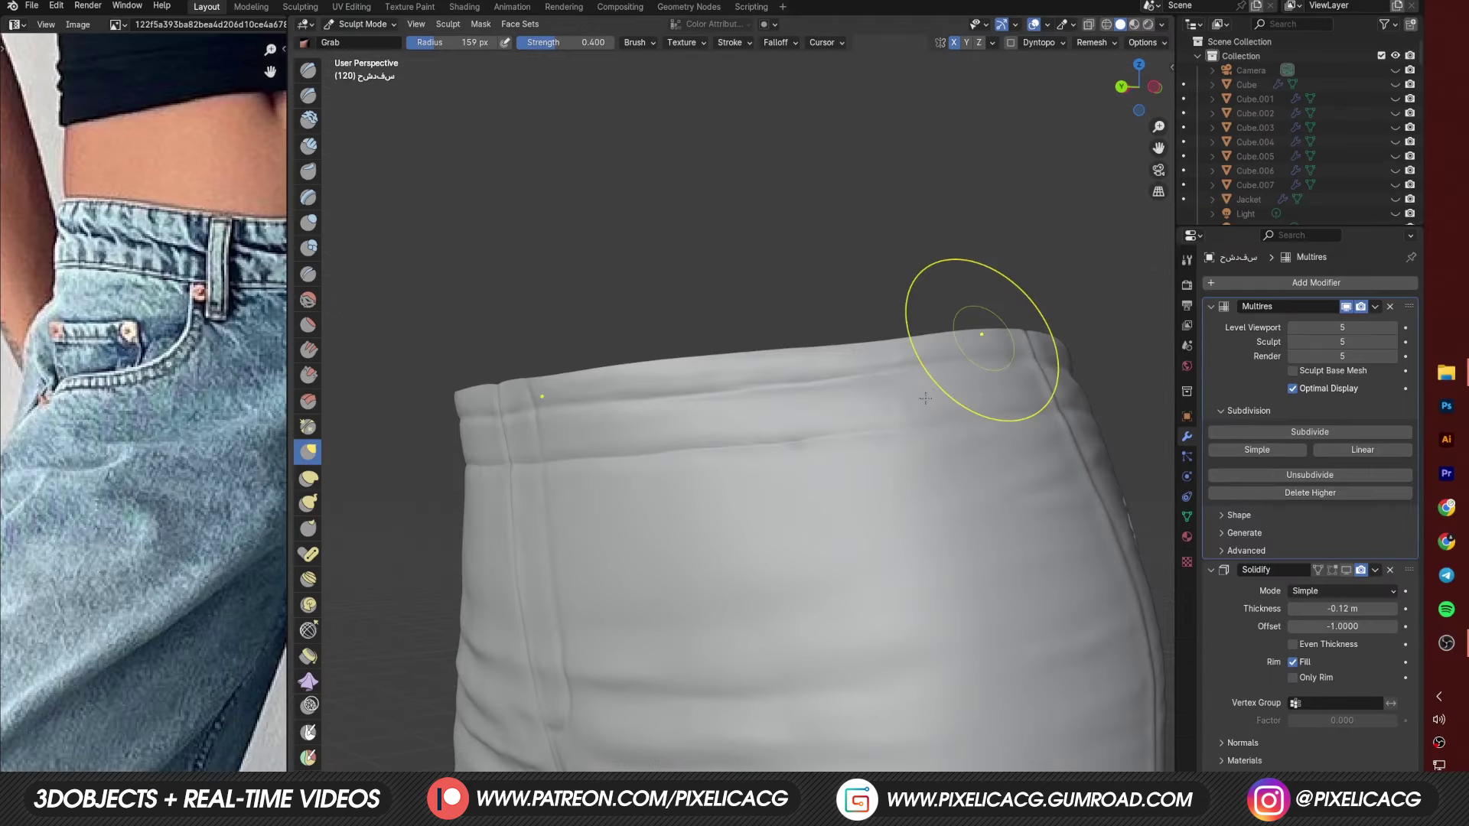
Step: Carve the start of the front pocket edge below the waistband with the Crease brush at a 37 px radius and 0.307 strength
key(f)
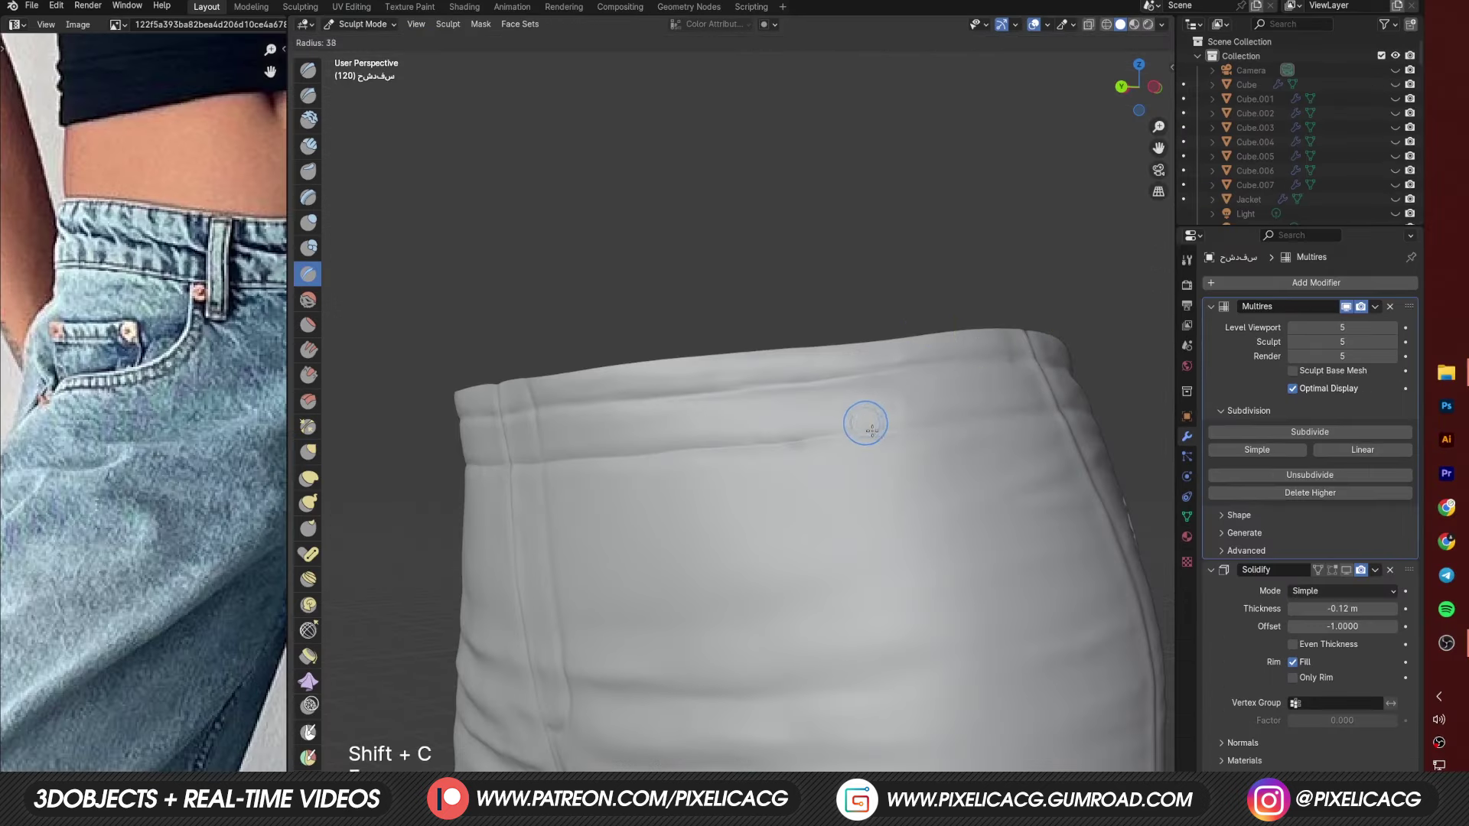
click(865, 424)
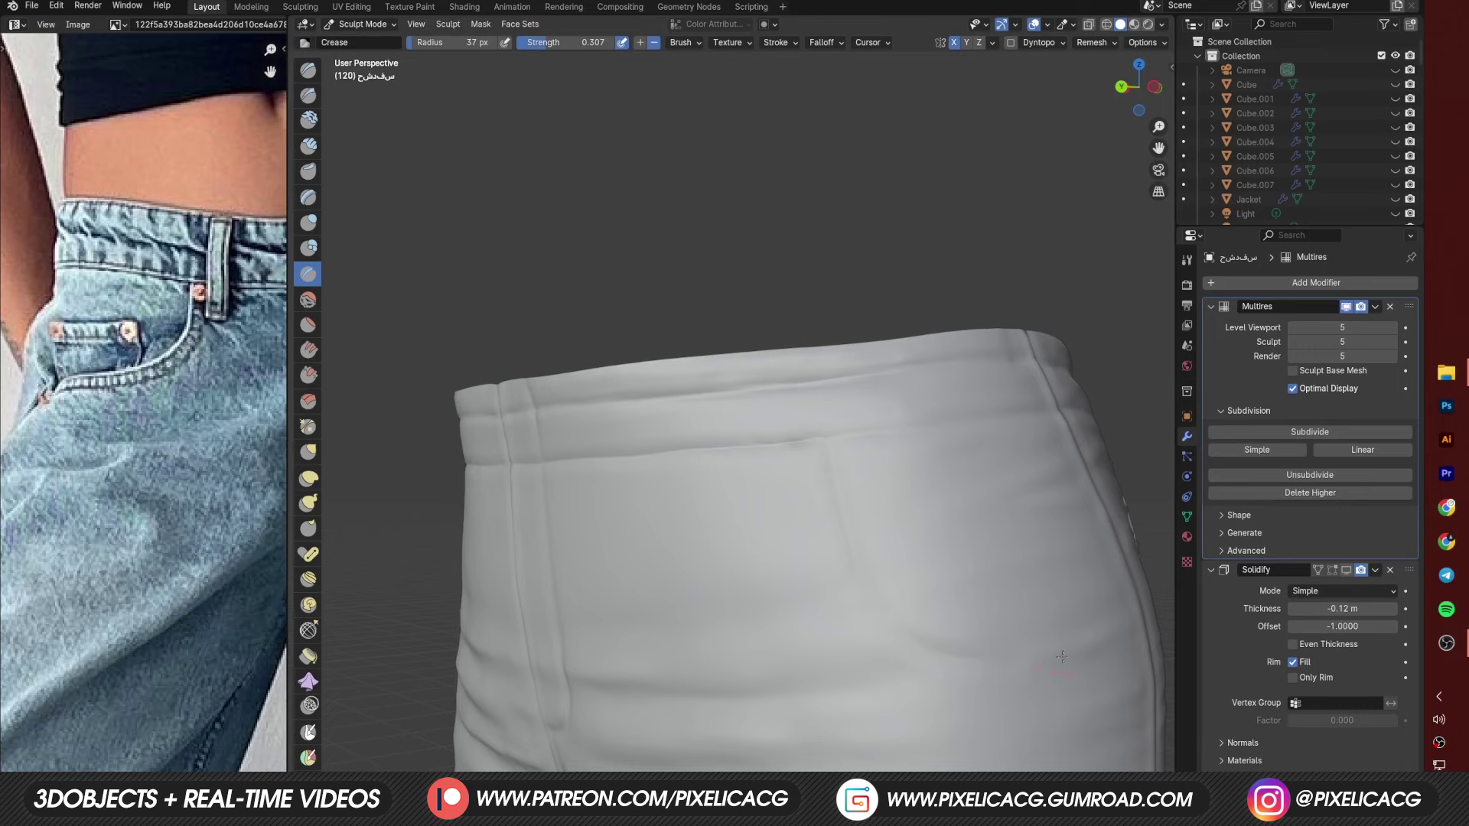
drag(834, 482, 838, 526)
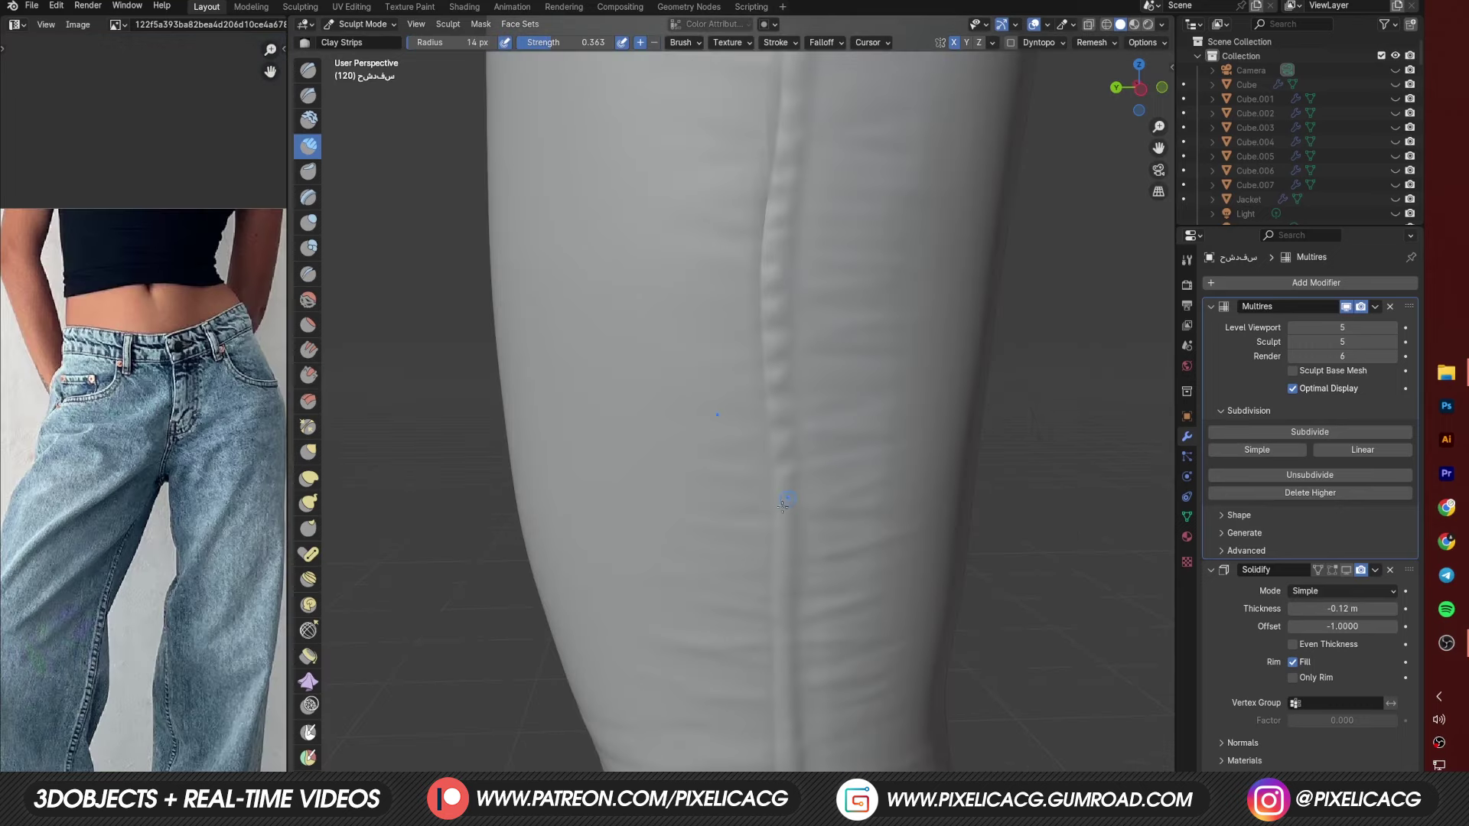
Step: Rework the small puckers on the outer leg seam with the Clay Strips brush at a 14 px radius and 0.363 strength
key(ctrl+z)
key(ctrl+z)
key(ctrl+z)
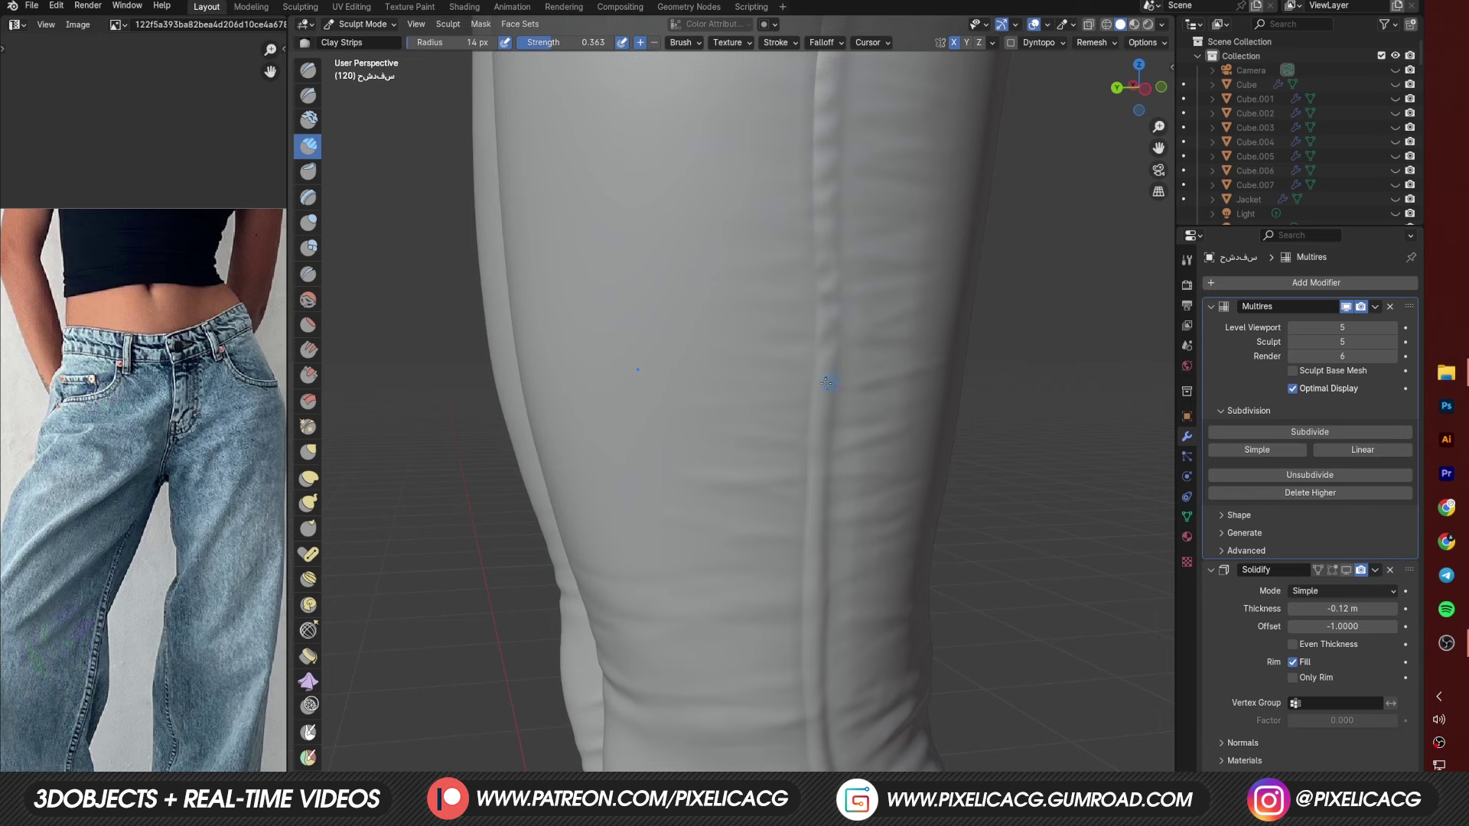
shift+middle_drag(838, 463, 806, 307)
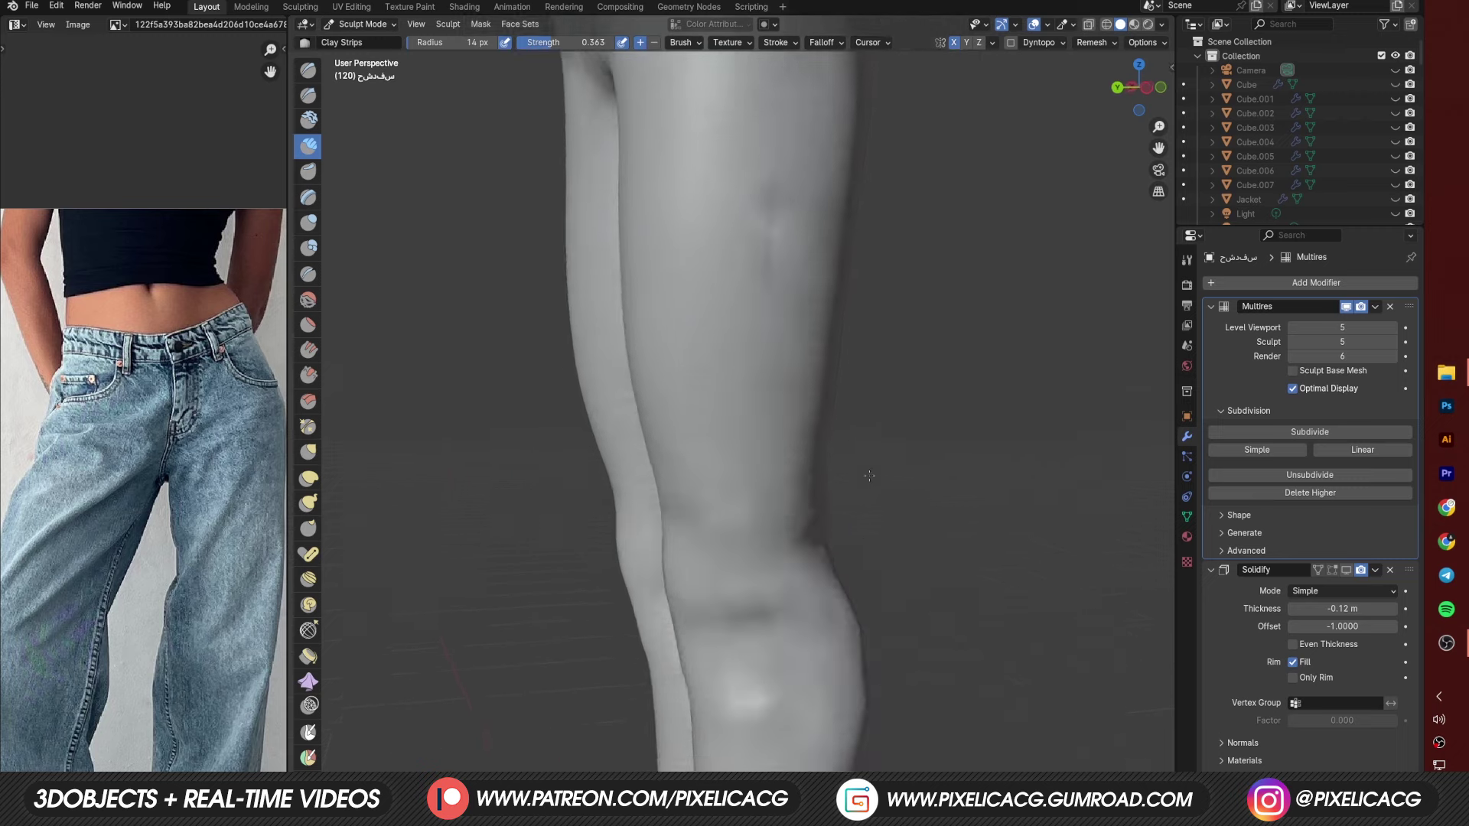
Step: Carve the edge of the outer side seam down the hip and thigh with the Crease brush at a 15 px radius and 0.307 strength
key(shift+c)
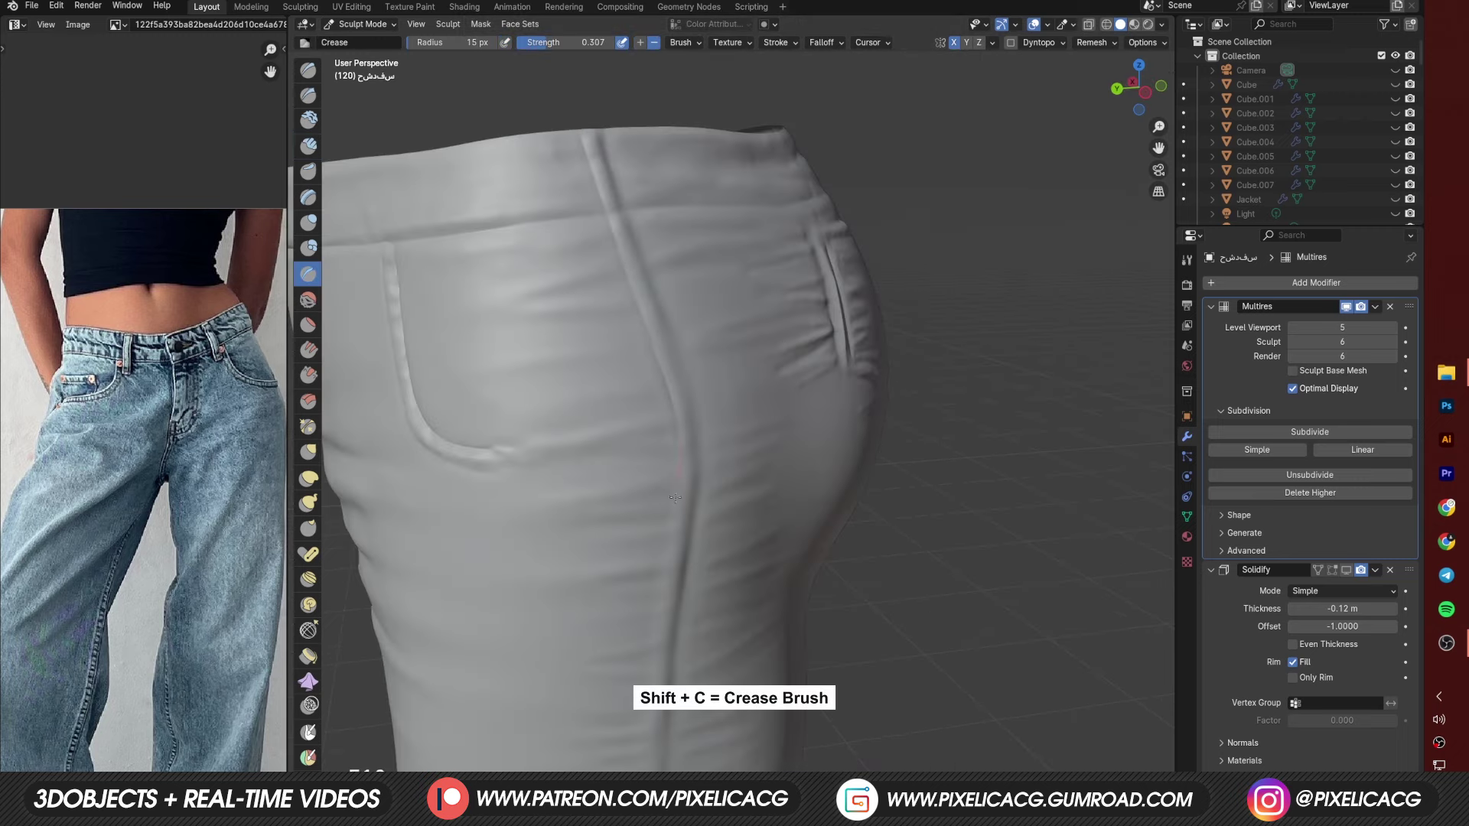
shift+middle_drag(674, 498, 636, 186)
drag(636, 181, 630, 206)
shift+middle_drag(631, 253, 653, 220)
key(ctrl+z)
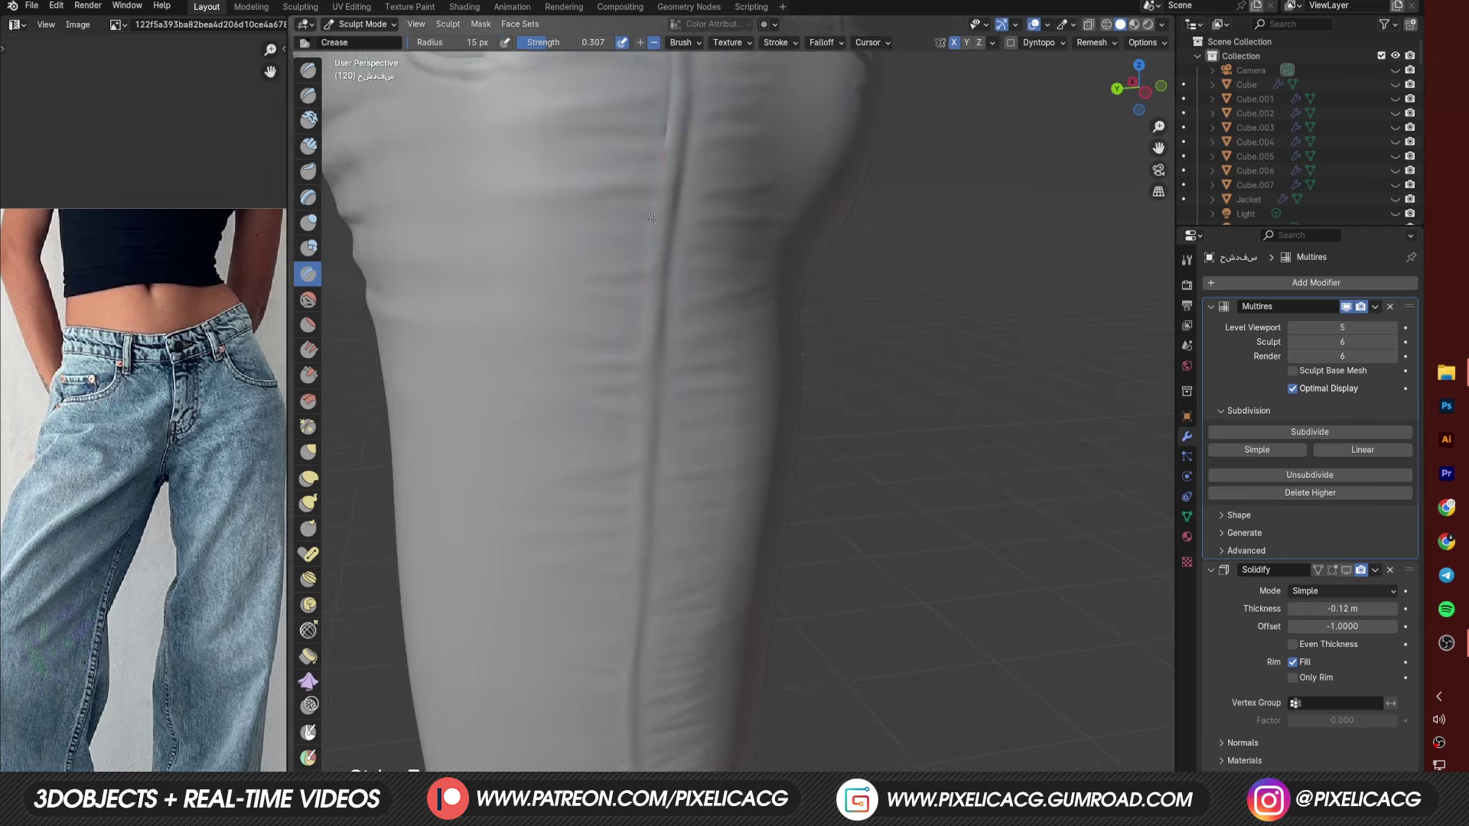
middle_drag(640, 408, 656, 298)
drag(633, 574, 664, 375)
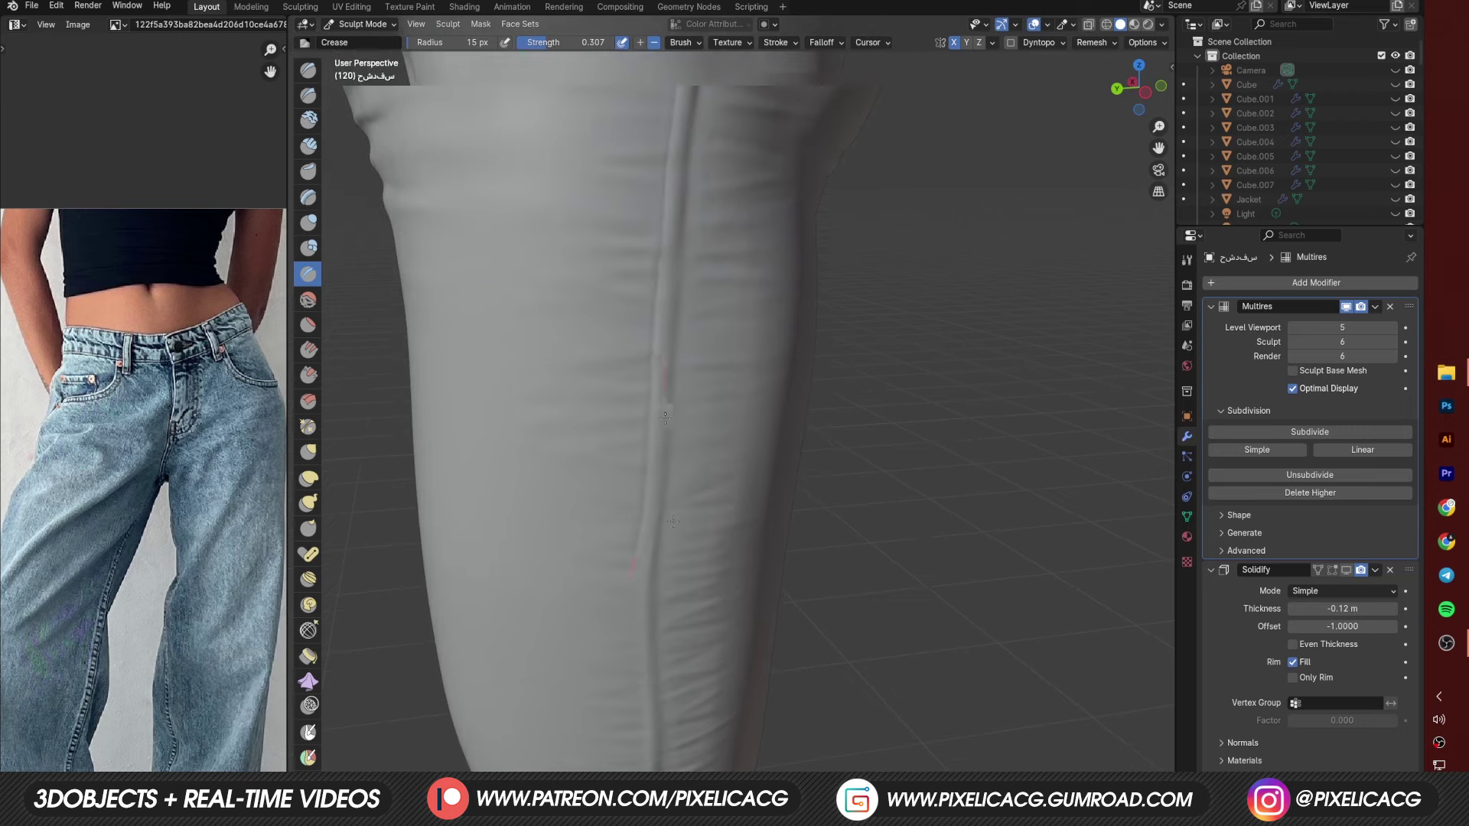
Step: Undo the last four Crease strokes along the outer leg seam
middle_drag(691, 408, 701, 286)
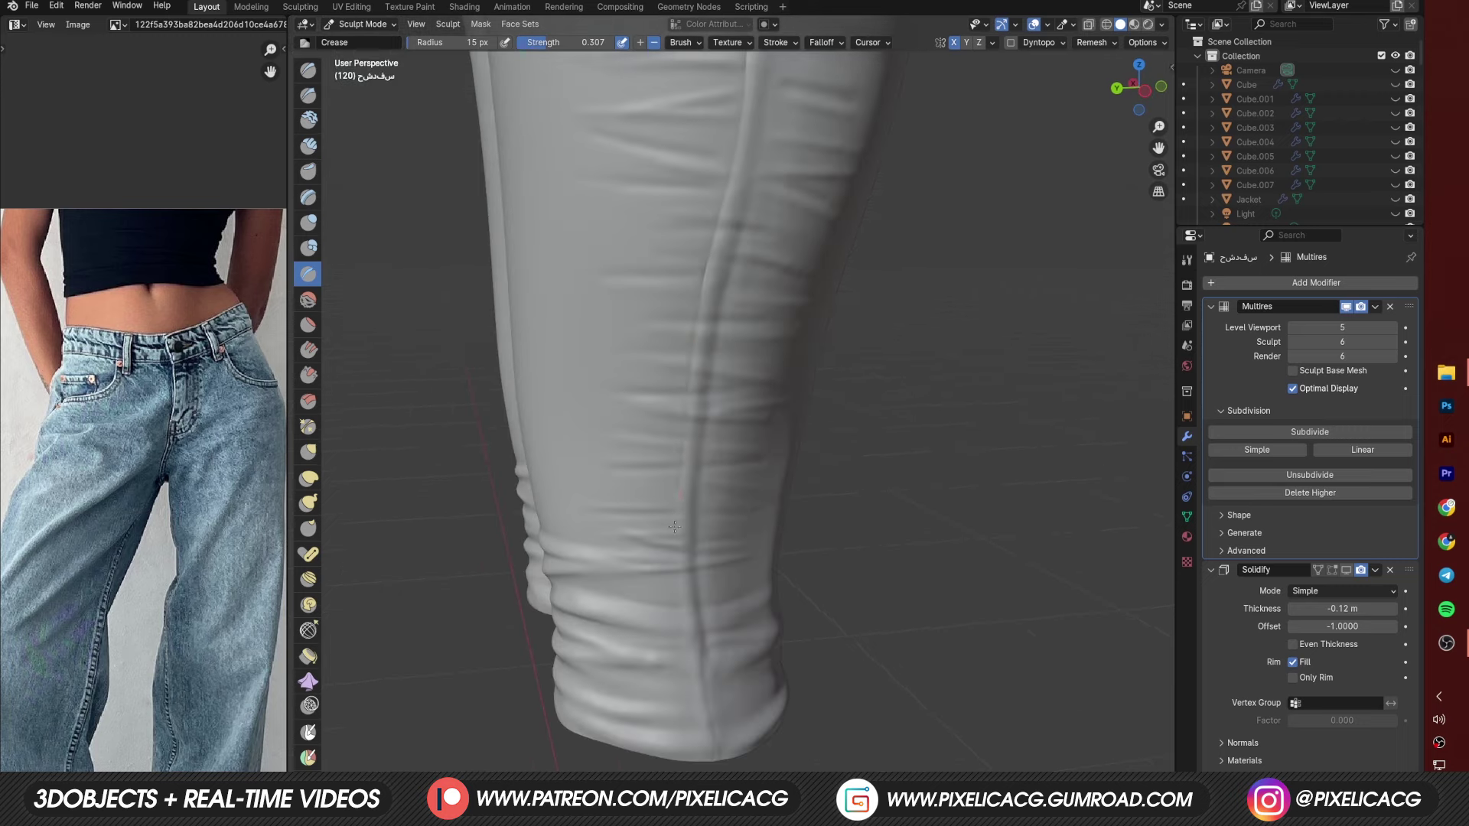
key(ctrl+z)
key(ctrl+z)
key(ctrl+z)
key(ctrl+z)
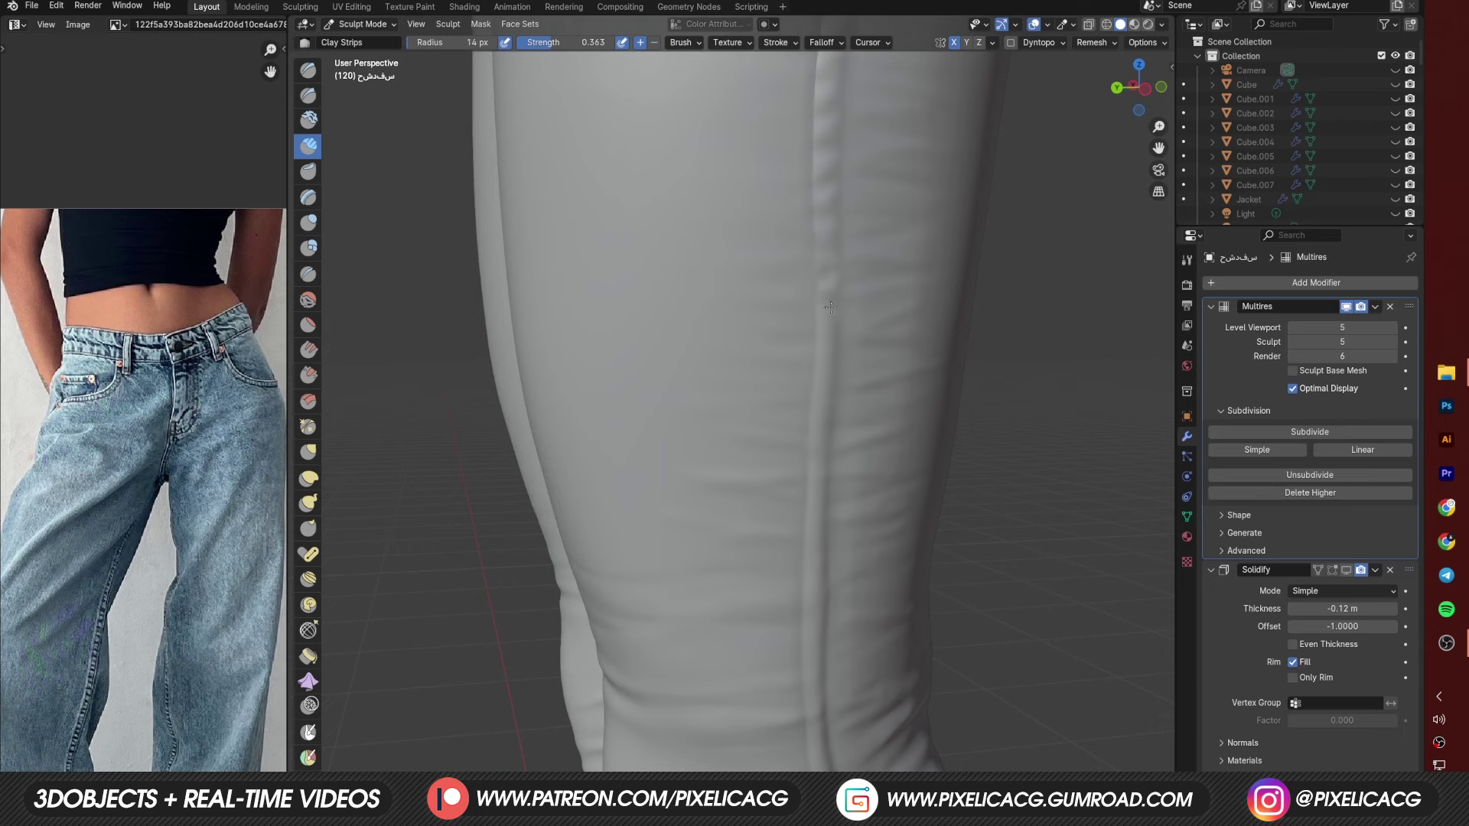
Step: Extend the small puckers along the leg seams with the Clay Strips brush at radii of 14 and 24 px
middle_drag(826, 396, 808, 292)
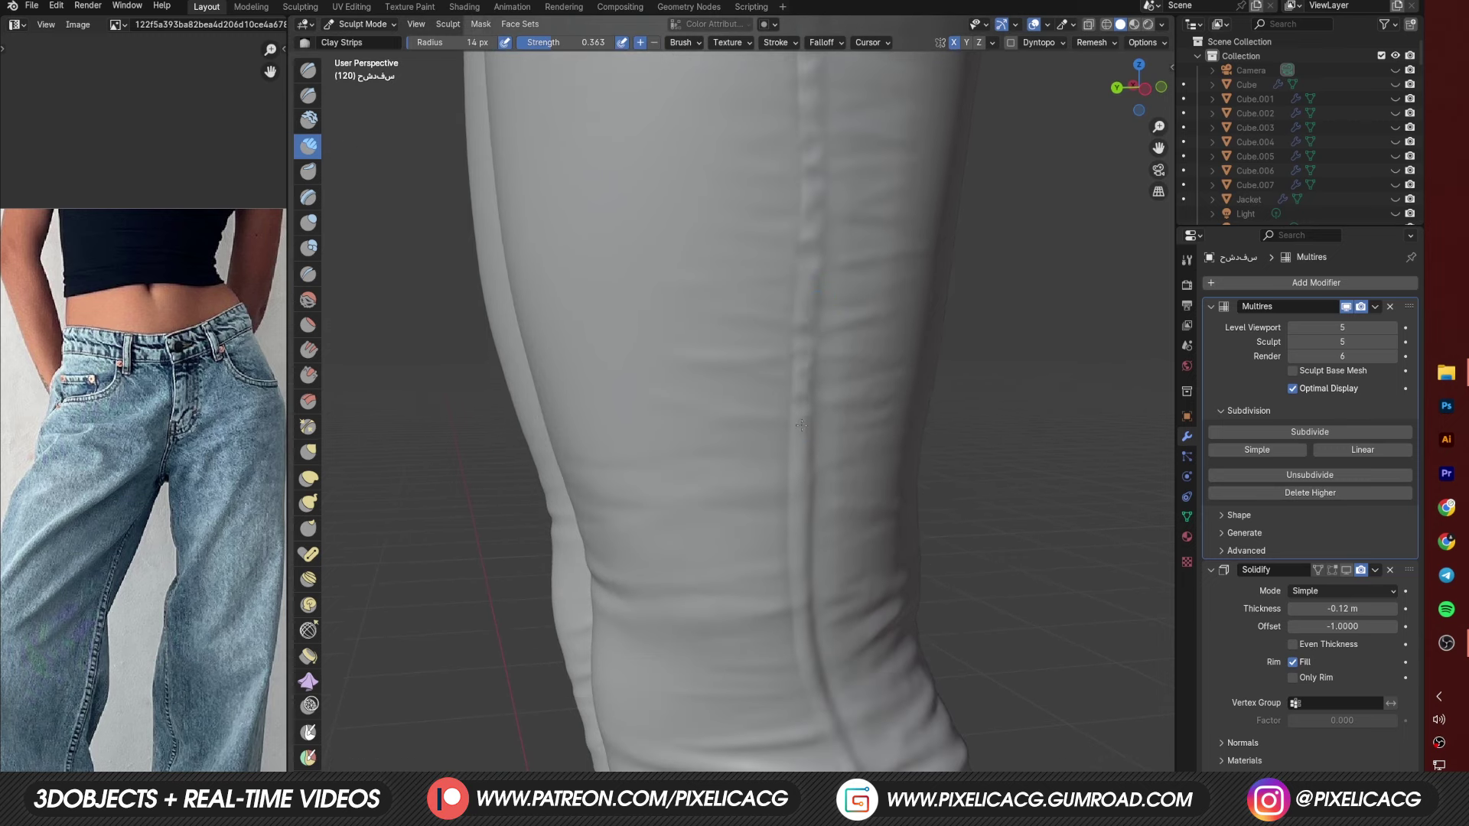
scroll(801, 426, down, 3)
scroll(878, 375, up, 2)
middle_drag(878, 375, 794, 373)
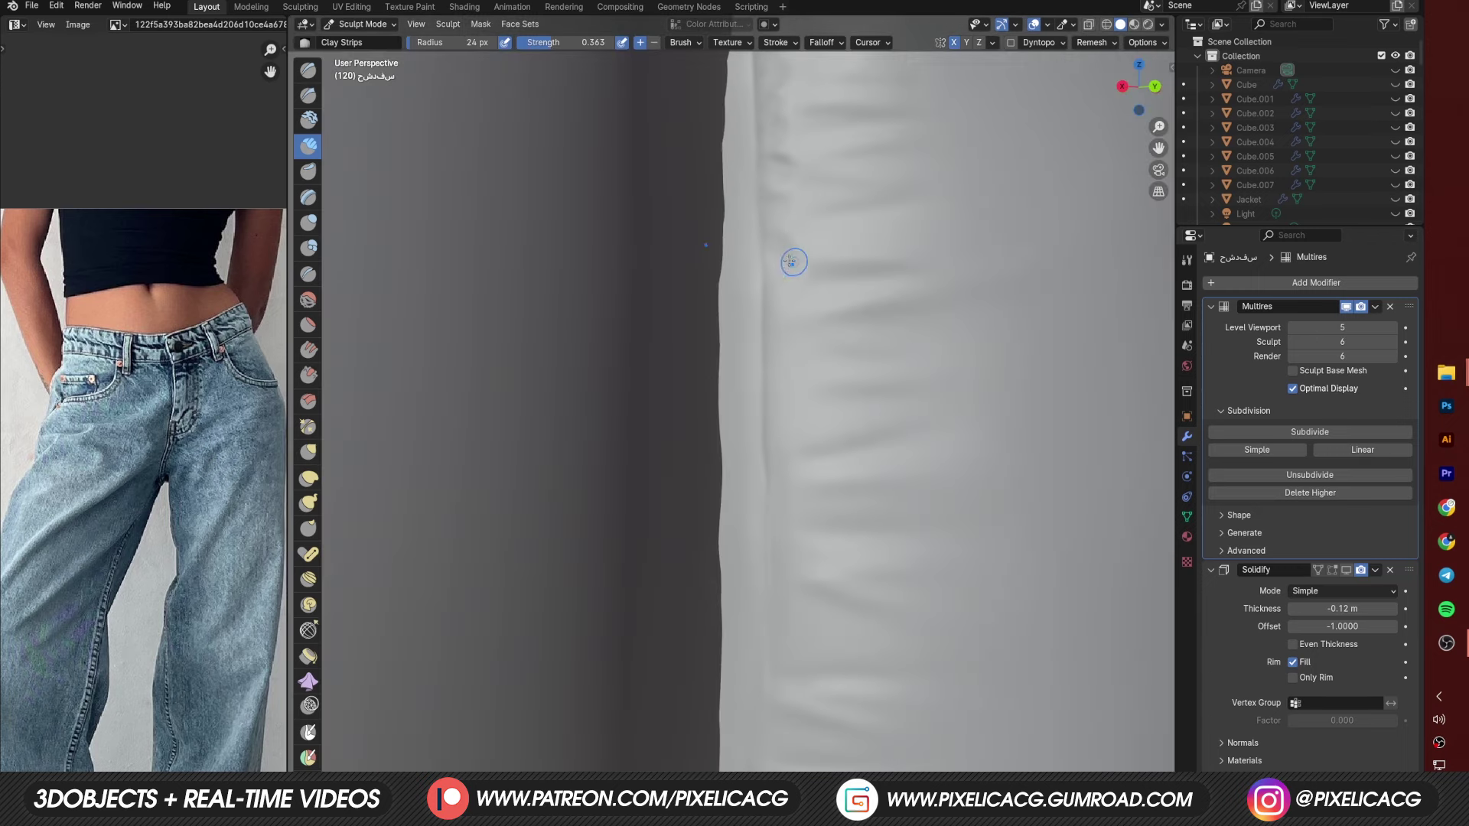
key(f)
scroll(776, 342, down, 4)
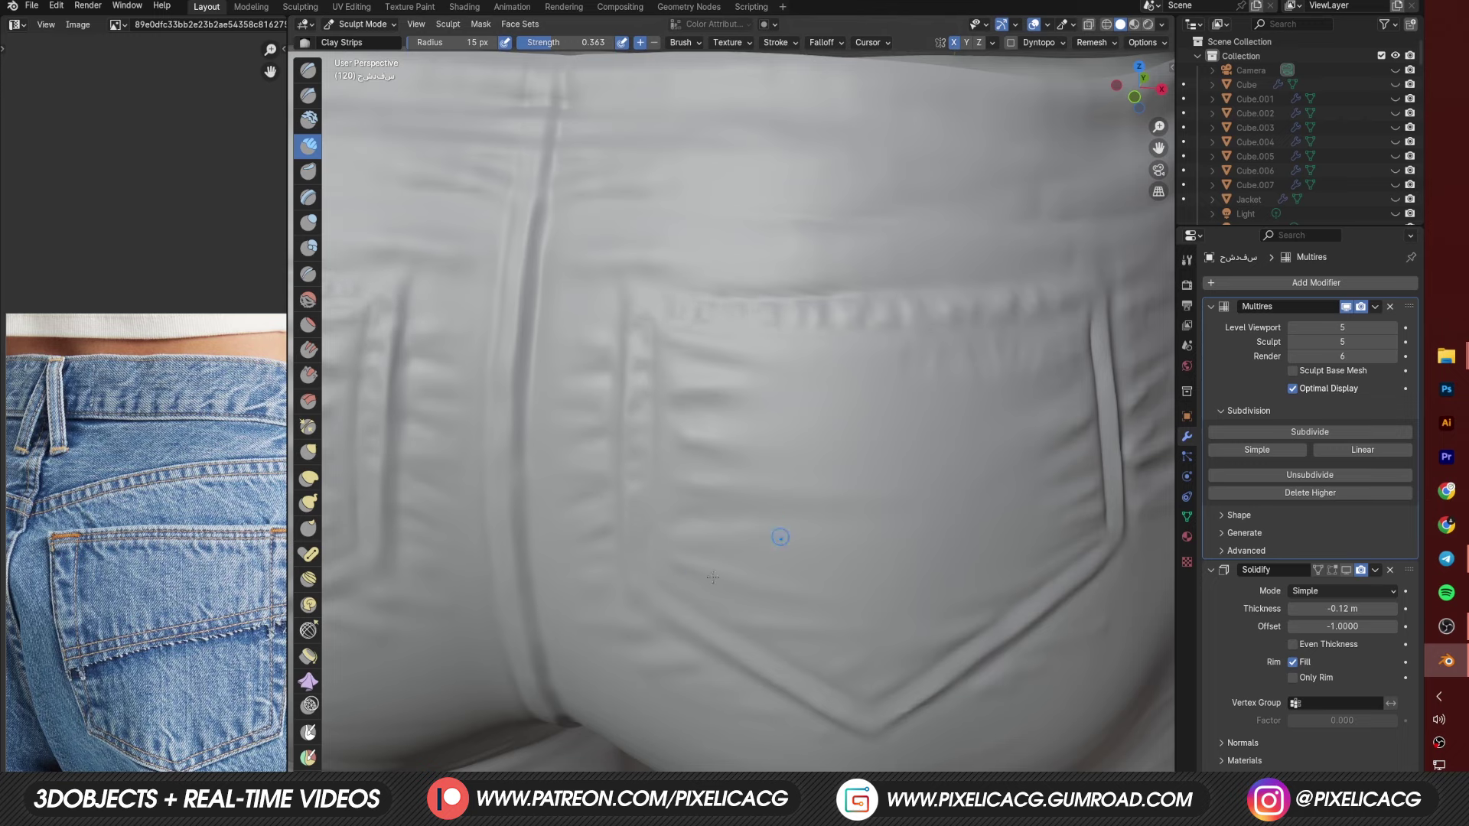
Step: Add small puckers to the side border of the back pocket with the Clay Strips brush at a 15 px radius and 0.363 strength
middle_drag(713, 577, 689, 511)
drag(689, 502, 686, 519)
middle_drag(687, 513, 738, 465)
mouse_move(819, 507)
middle_down()
mouse_move(788, 483)
mouse_move(780, 453)
mouse_move(933, 391)
middle_up()
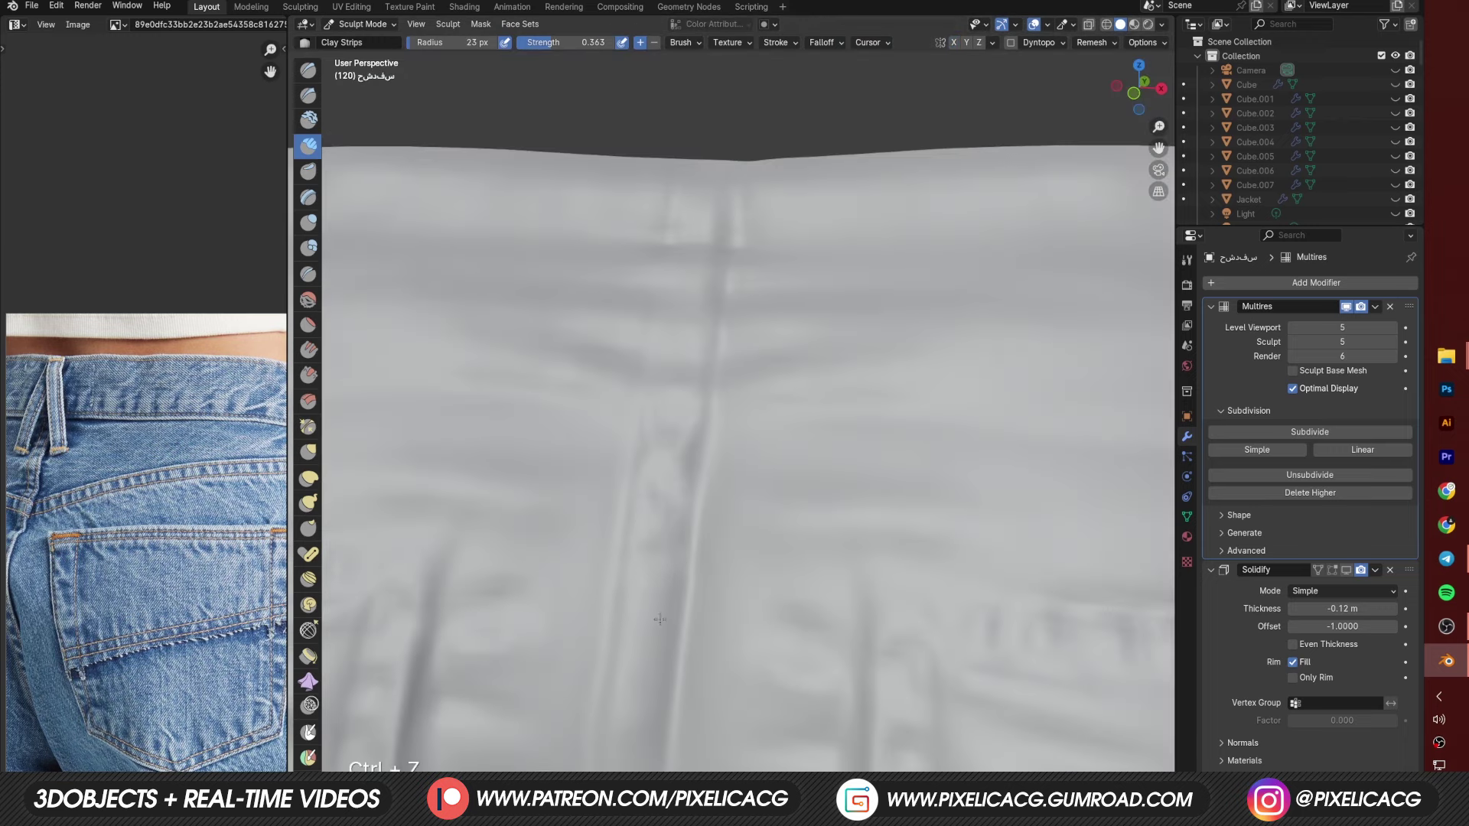
Step: Sculpt puckers down the strip of the centre back seam with the Clay Strips brush at a 23 px radius and 0.363 strength
scroll(696, 492, up, 4)
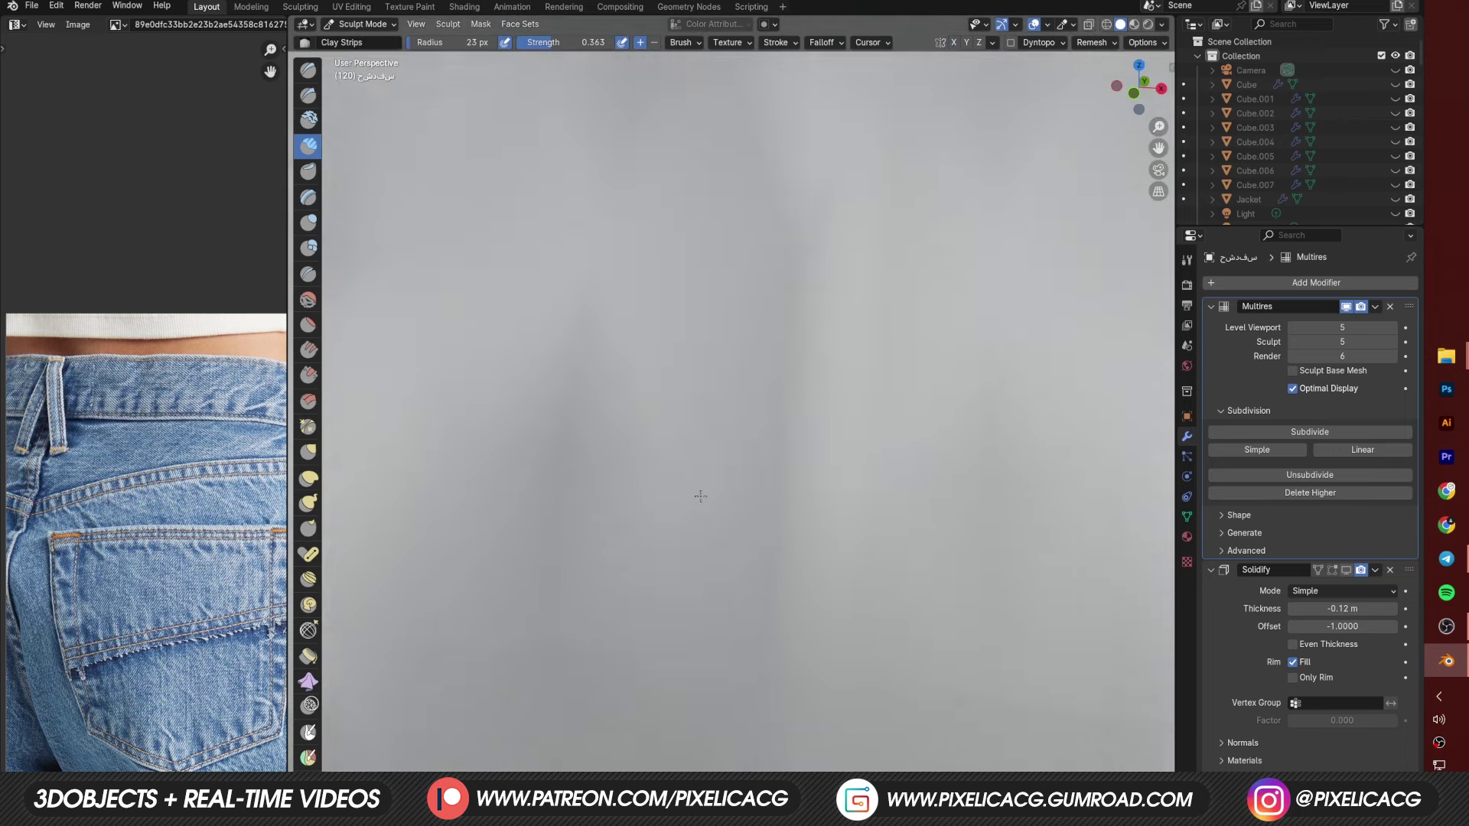
drag(768, 496, 751, 509)
drag(788, 574, 731, 590)
shift+middle_drag(719, 662, 776, 440)
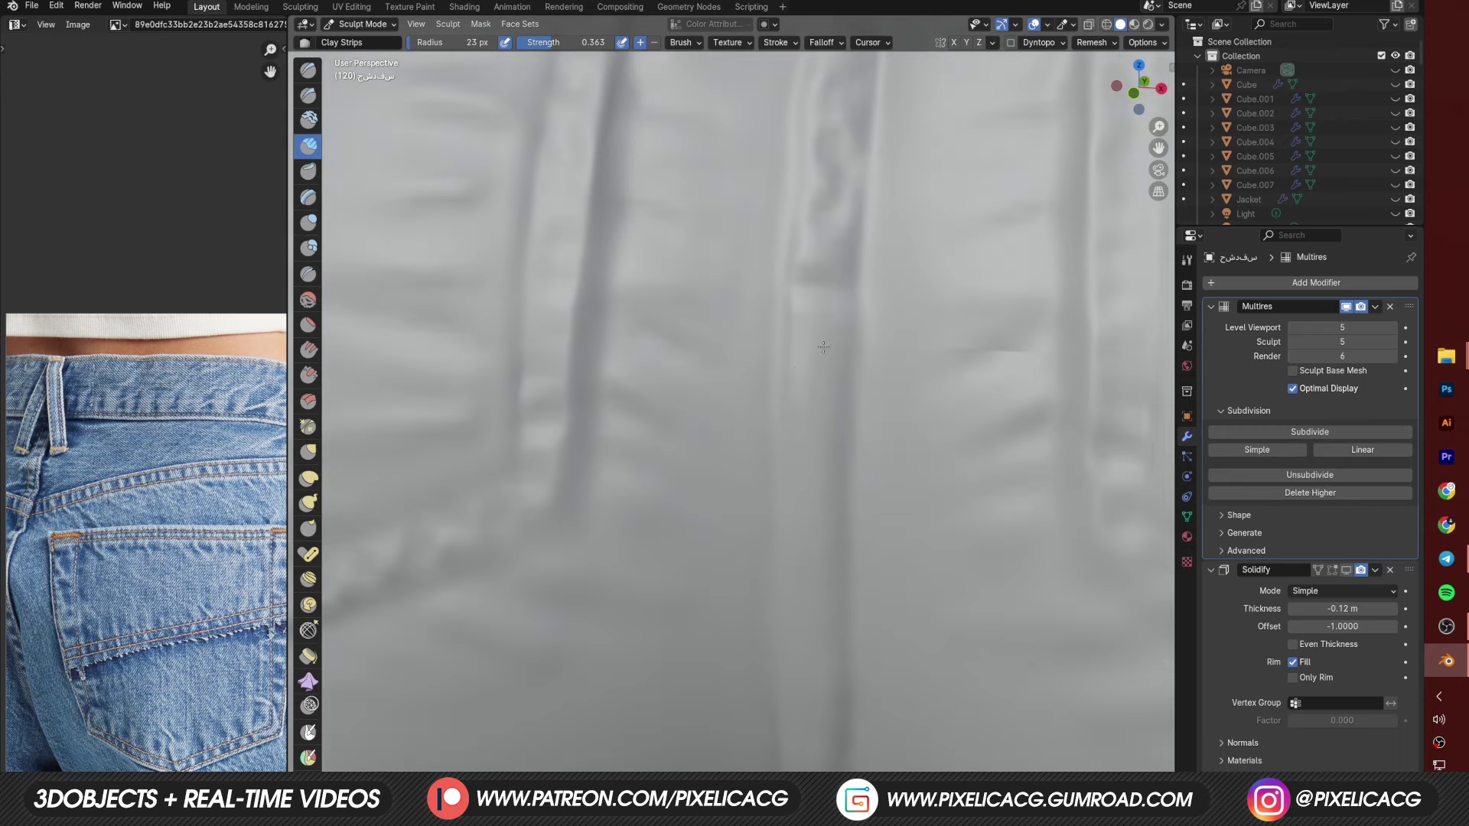
drag(845, 340, 804, 359)
mouse_move(834, 490)
mouse_down()
mouse_move(795, 508)
mouse_move(795, 545)
mouse_up()
shift+middle_drag(880, 539, 818, 405)
drag(776, 458, 741, 480)
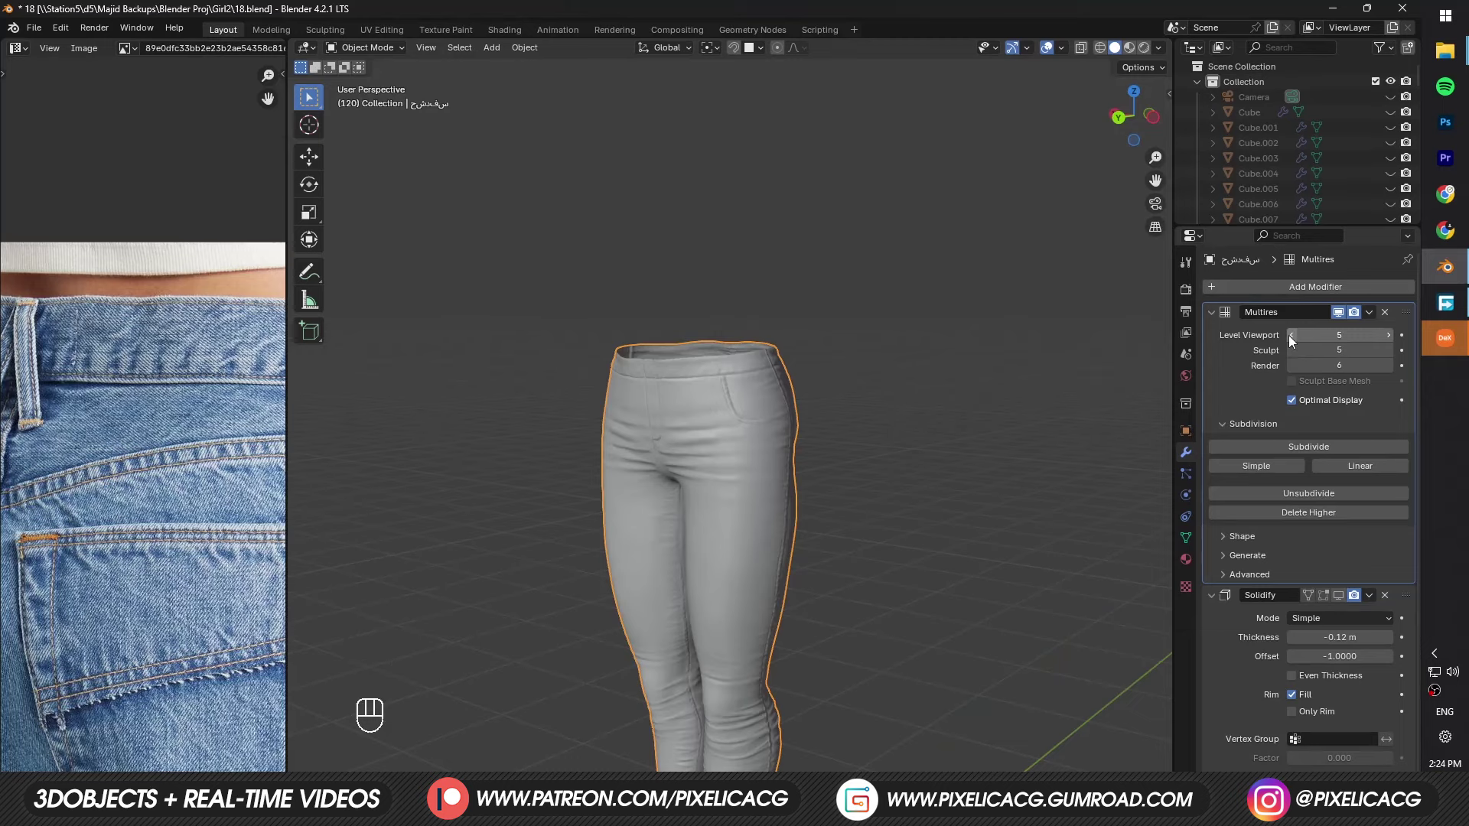
Step: Mark the outer side edge lines of both legs, from the waist down to the hem, as UV seams in Edit Mode
key(Tab)
key(2)
alt+click(779, 436)
middle_drag(799, 483, 736, 411)
alt+click(739, 411)
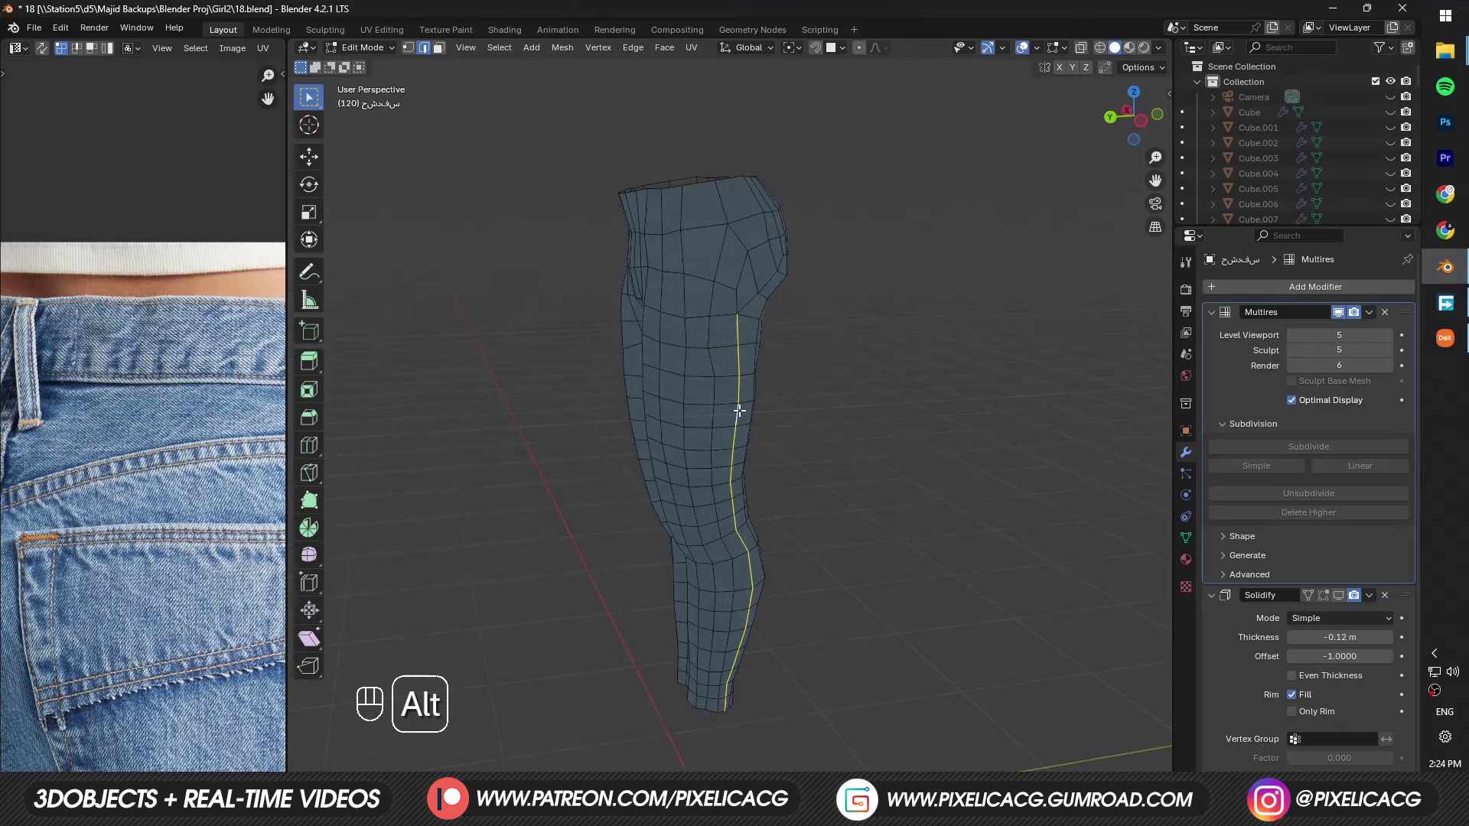
key(ctrl+z)
key(ctrl+z)
shift+click(738, 252)
shift+click(719, 207)
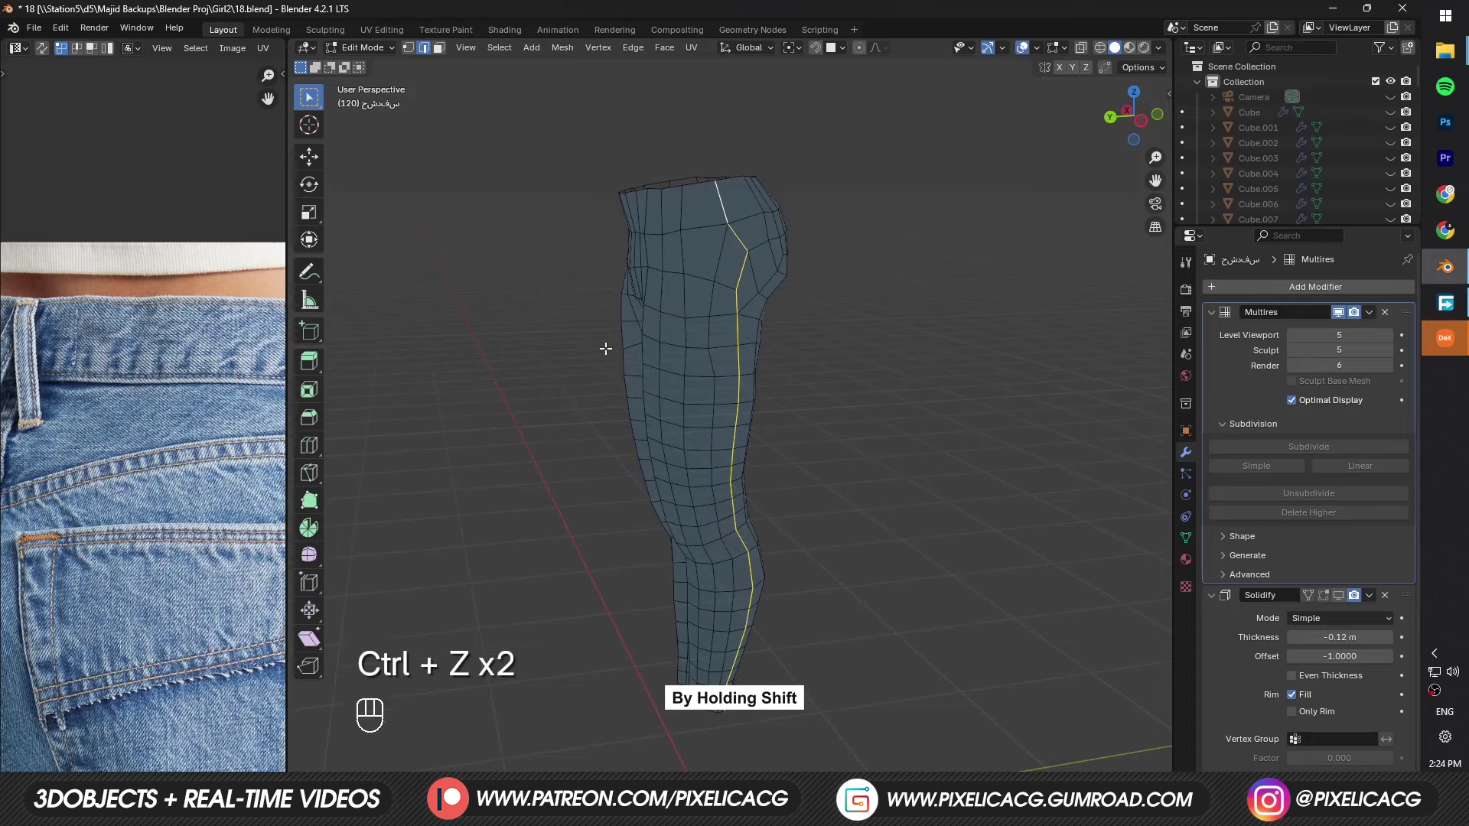
middle_drag(607, 347, 853, 347)
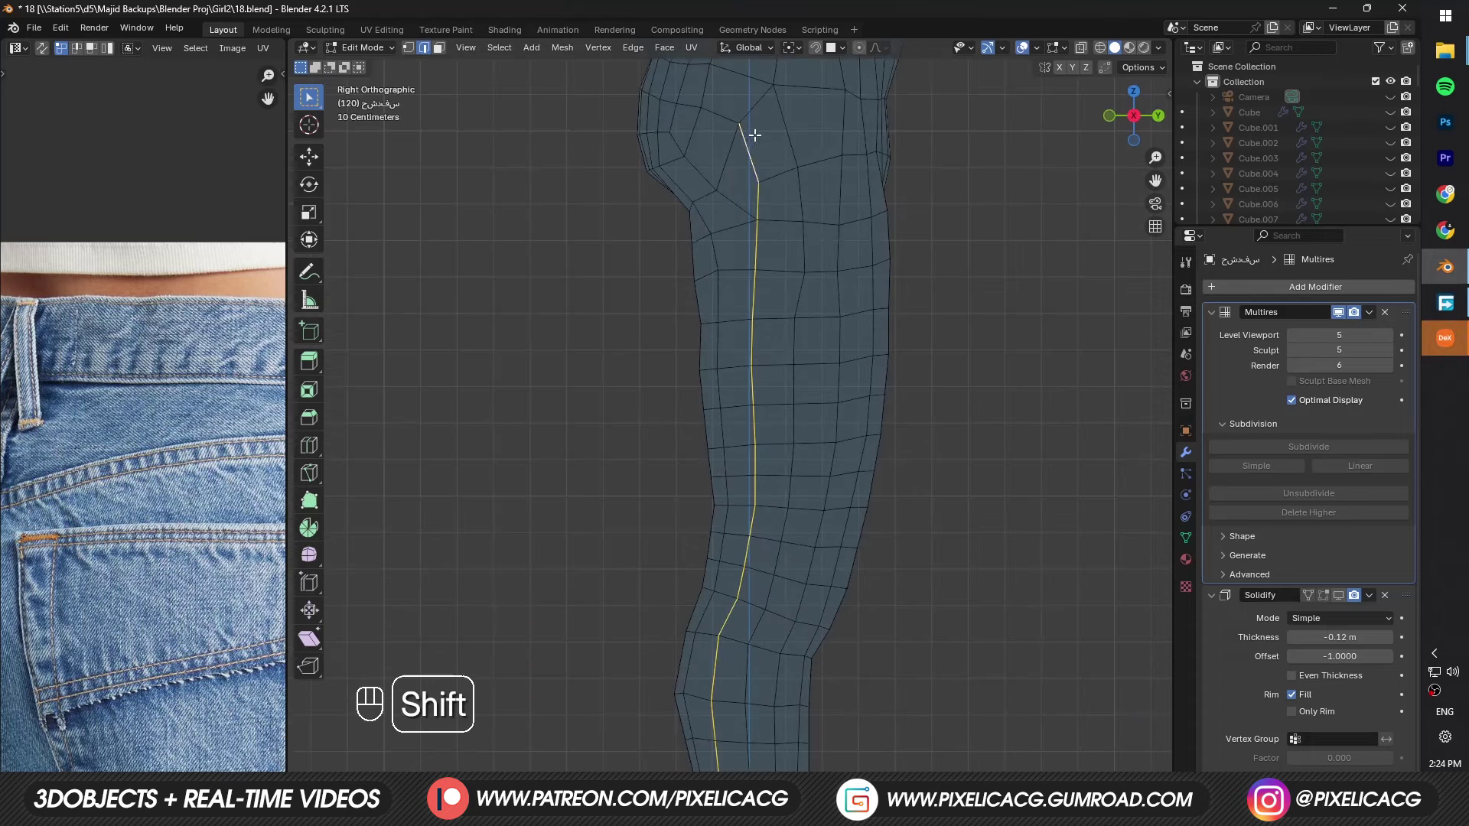
shift+middle_drag(780, 75, 777, 215)
shift+click(775, 191)
scroll(788, 275, down, 2)
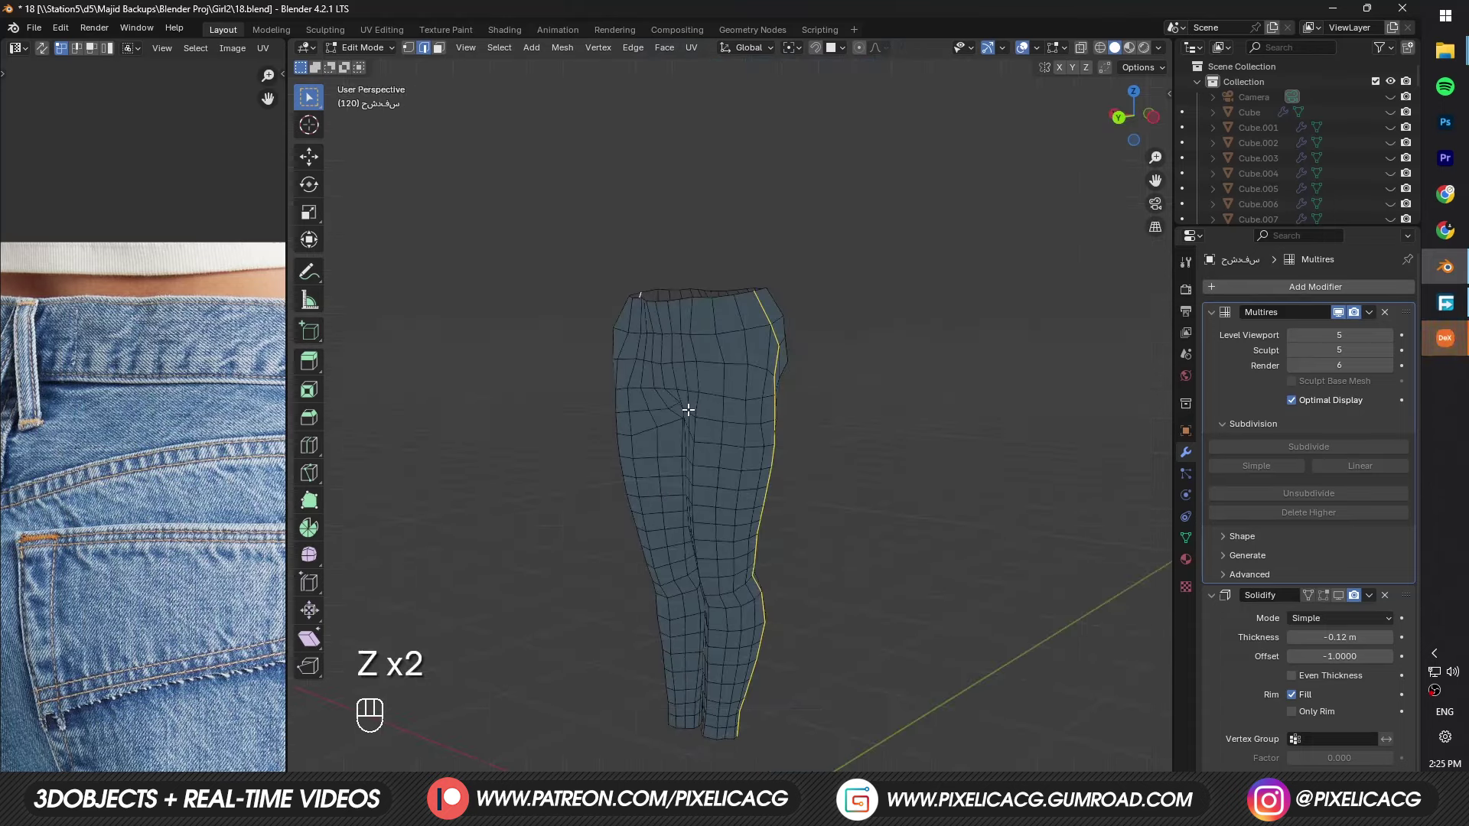
key(u)
click(689, 400)
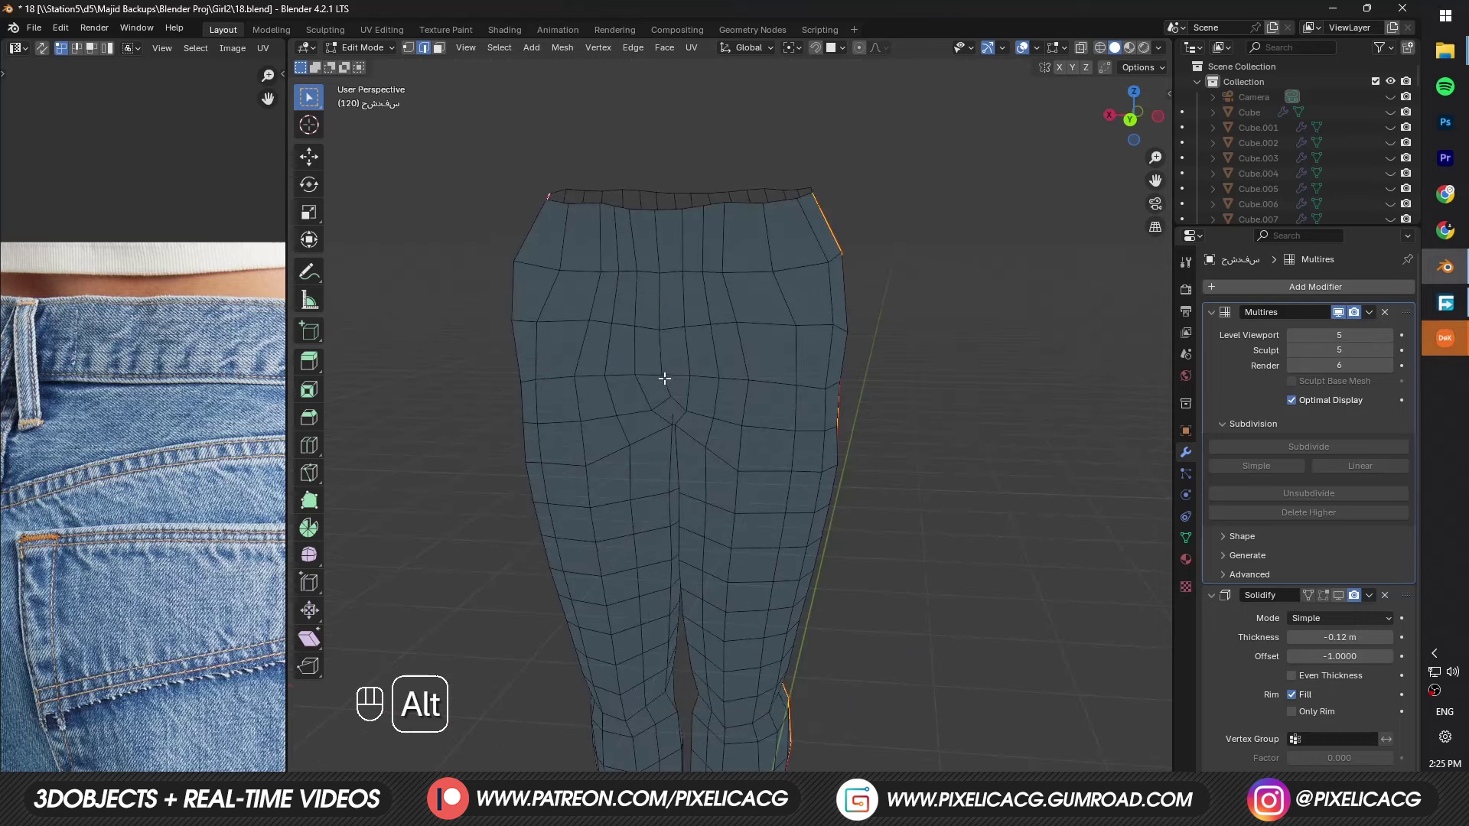
Step: Mark the centre edge loop running from the waist through the crotch as a UV seam
alt+click(660, 356)
middle_drag(660, 357, 655, 403)
key(u)
click(656, 398)
Step: Mark the inner leg edge loops from the crotch to the hems as UV seams
middle_drag(751, 544, 875, 631)
alt+click(777, 534)
key(ctrl+z)
alt+shift+click(803, 515)
scroll(879, 420, down, 3)
key(u)
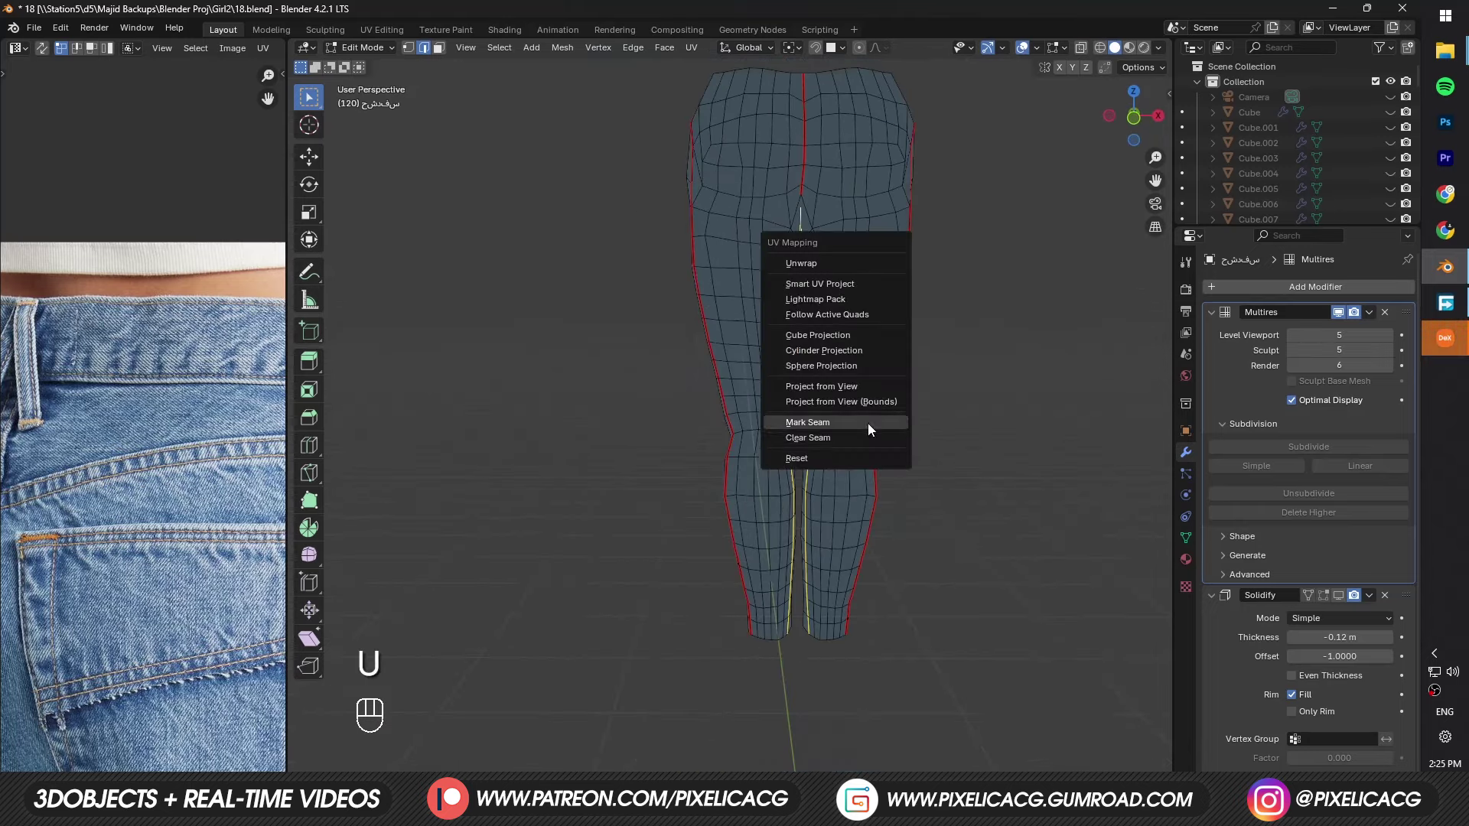
click(868, 423)
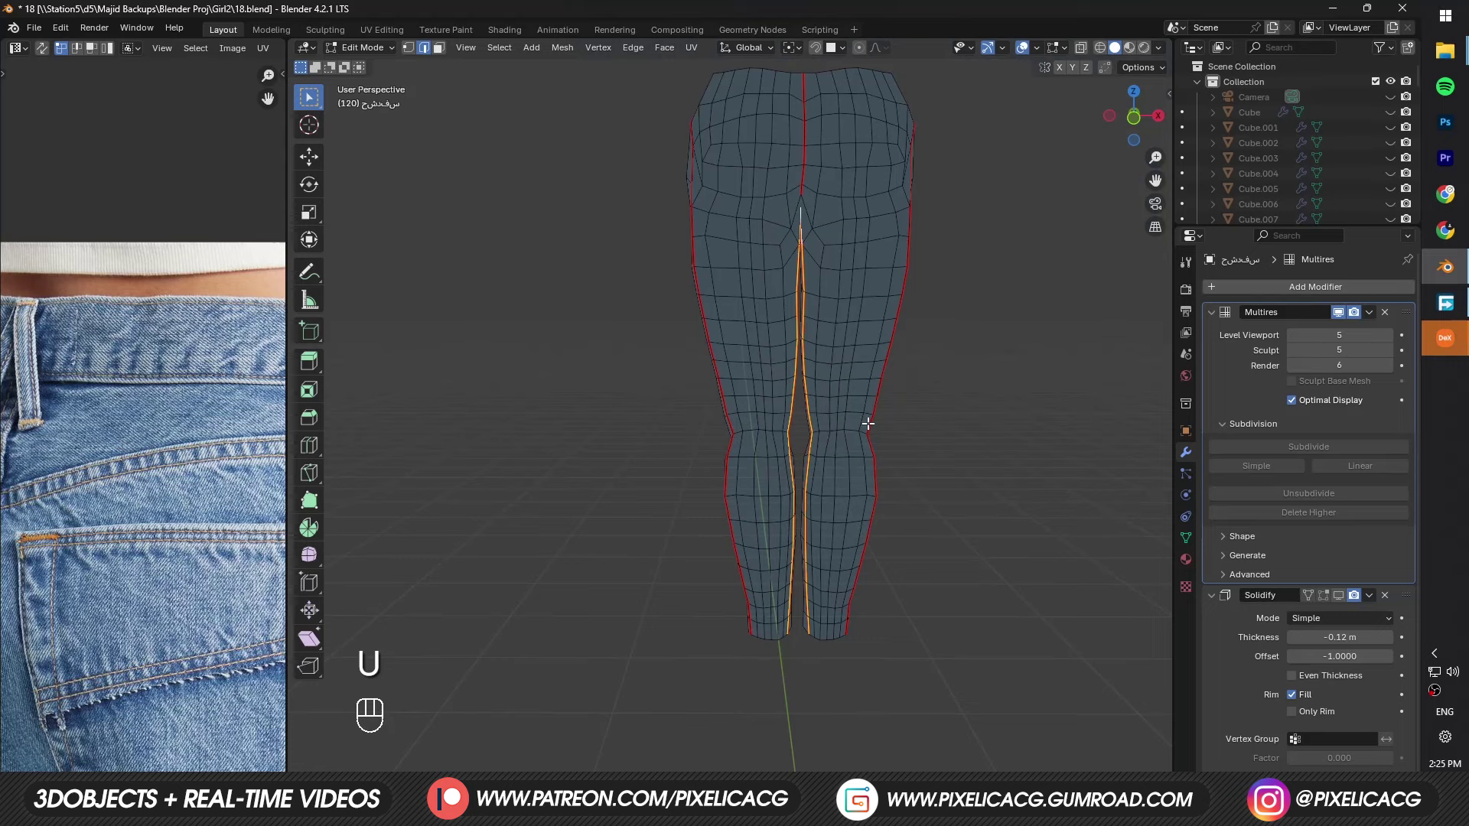
Step: Unwrap the UVs of the entire jeans mesh along the marked seams
key(a)
key(u)
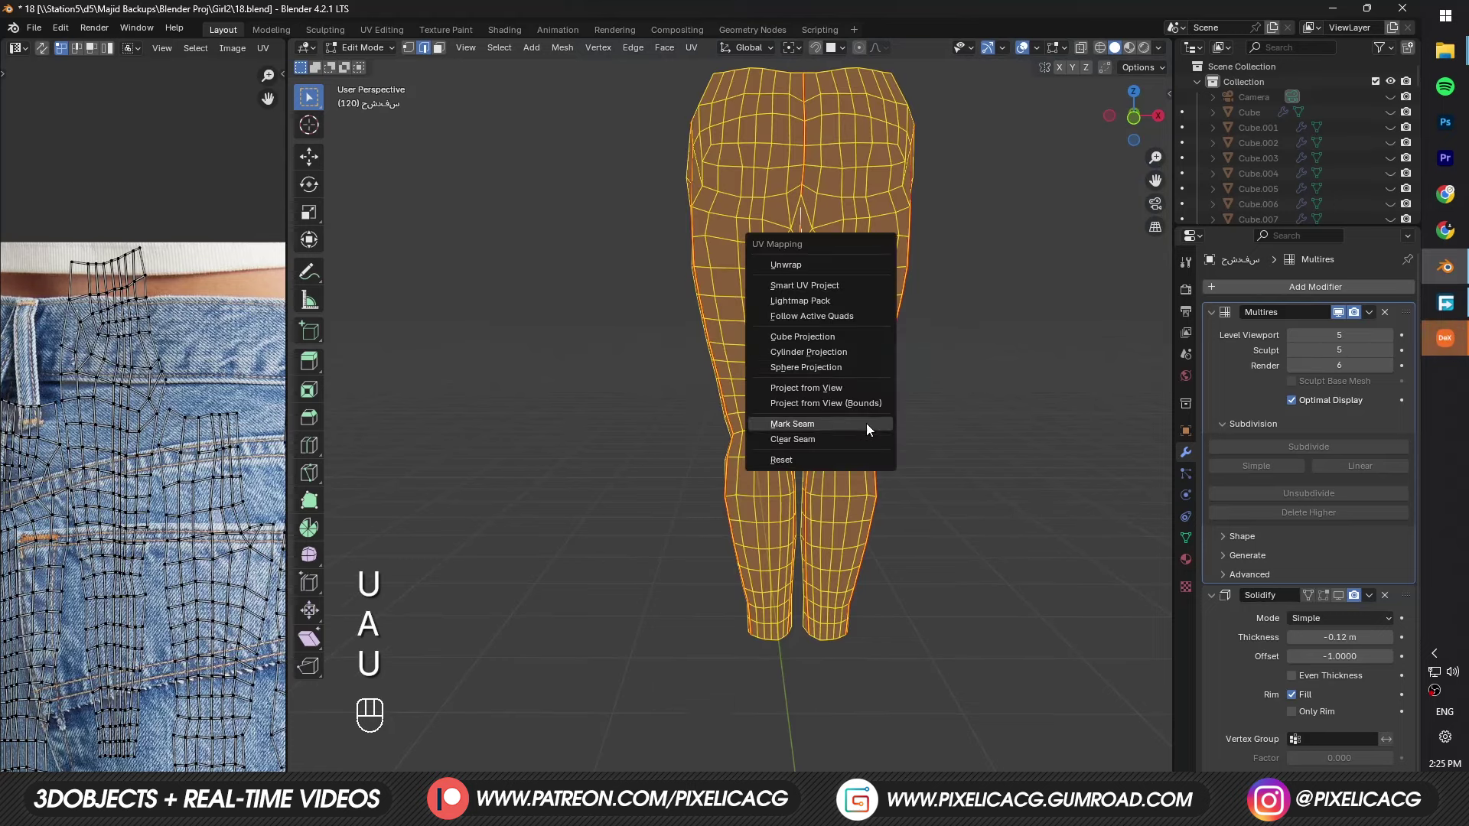
click(790, 260)
middle_drag(791, 260, 734, 252)
Step: Clear the reference photo from behind the UV islands and frame the full UV layout
click(107, 48)
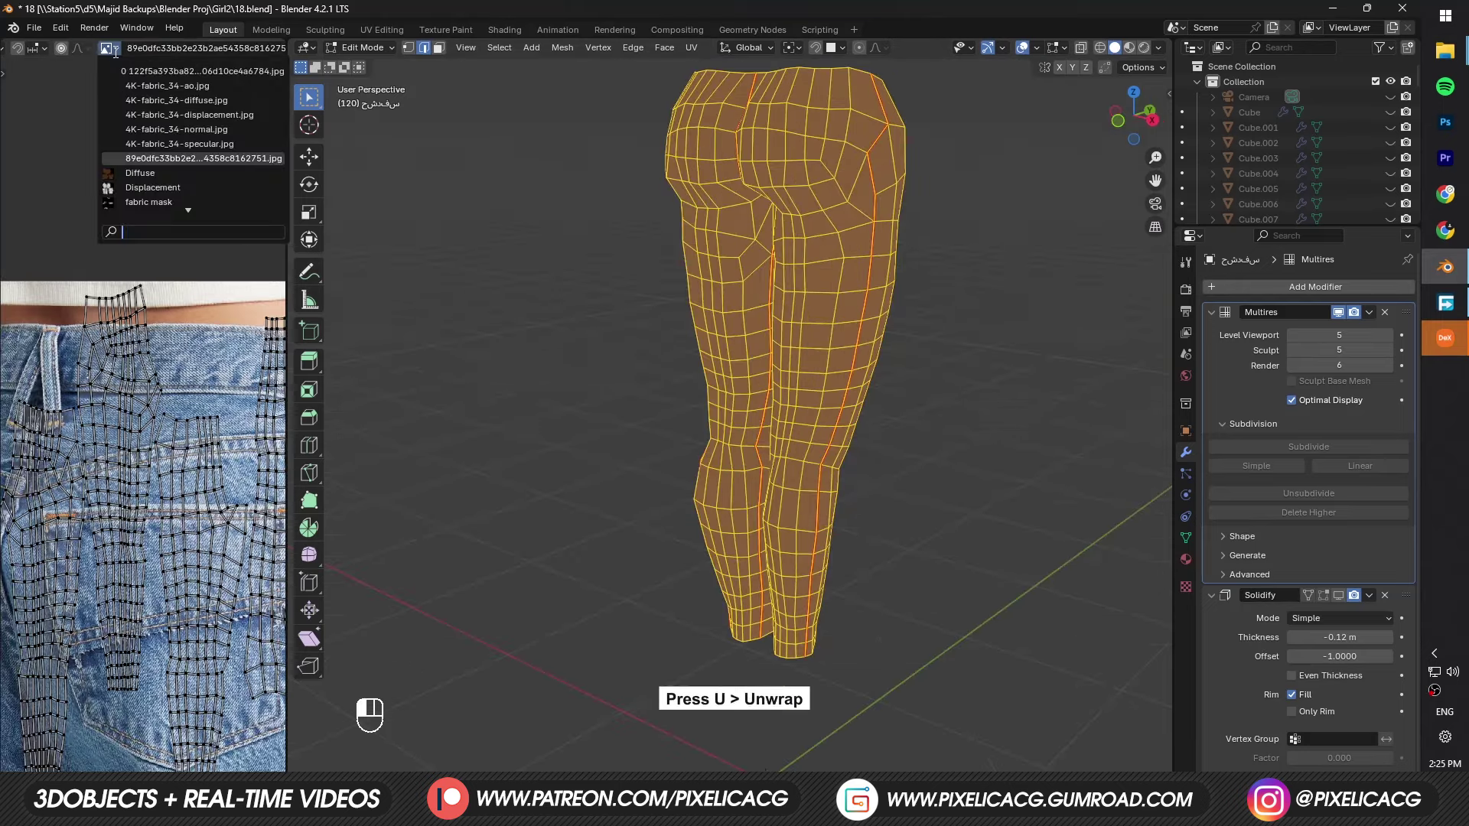
scroll(165, 49, down, 5)
click(197, 48)
scroll(213, 476, up, 4)
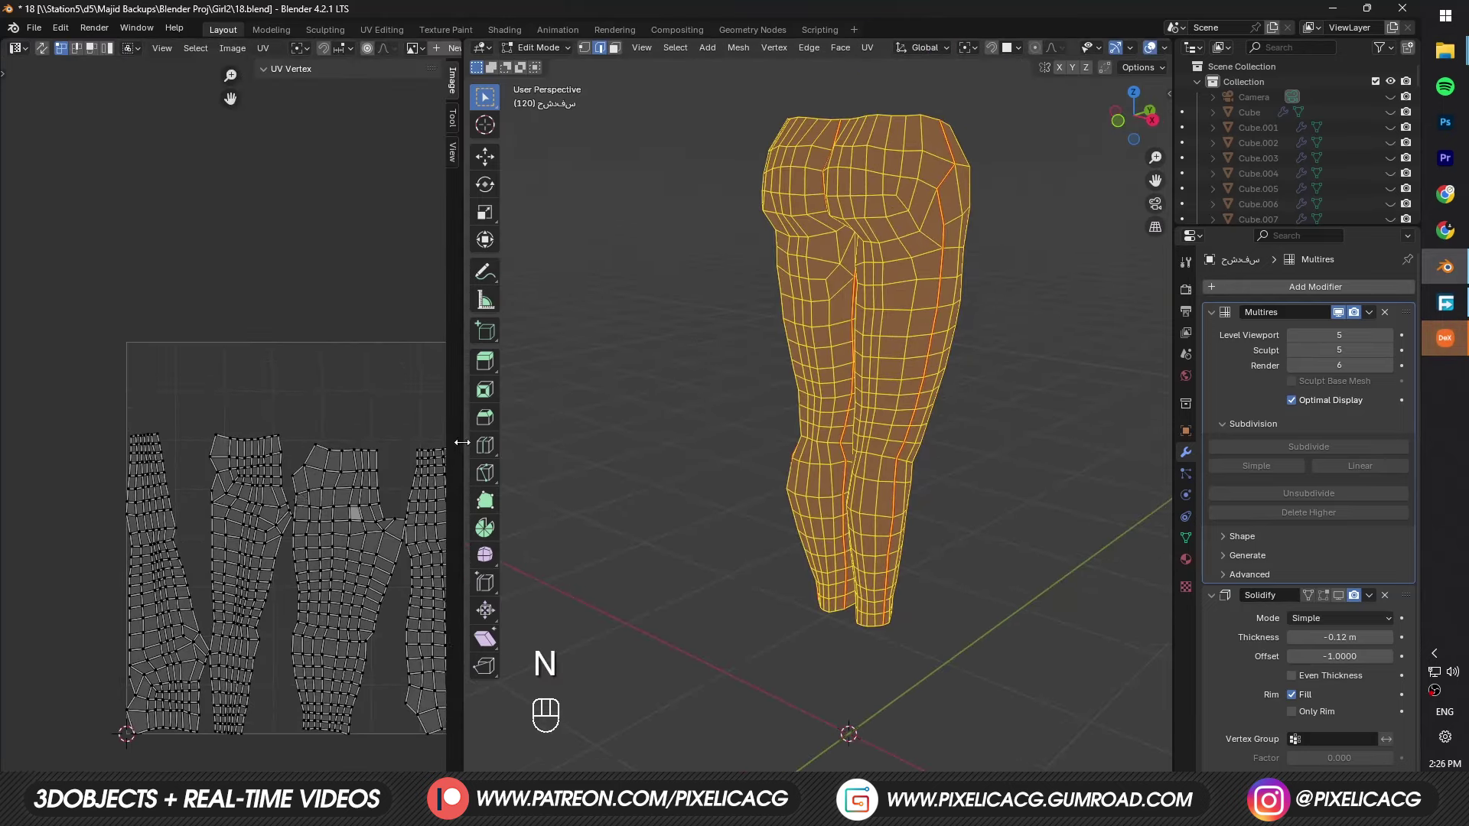
middle_drag(293, 494, 235, 356)
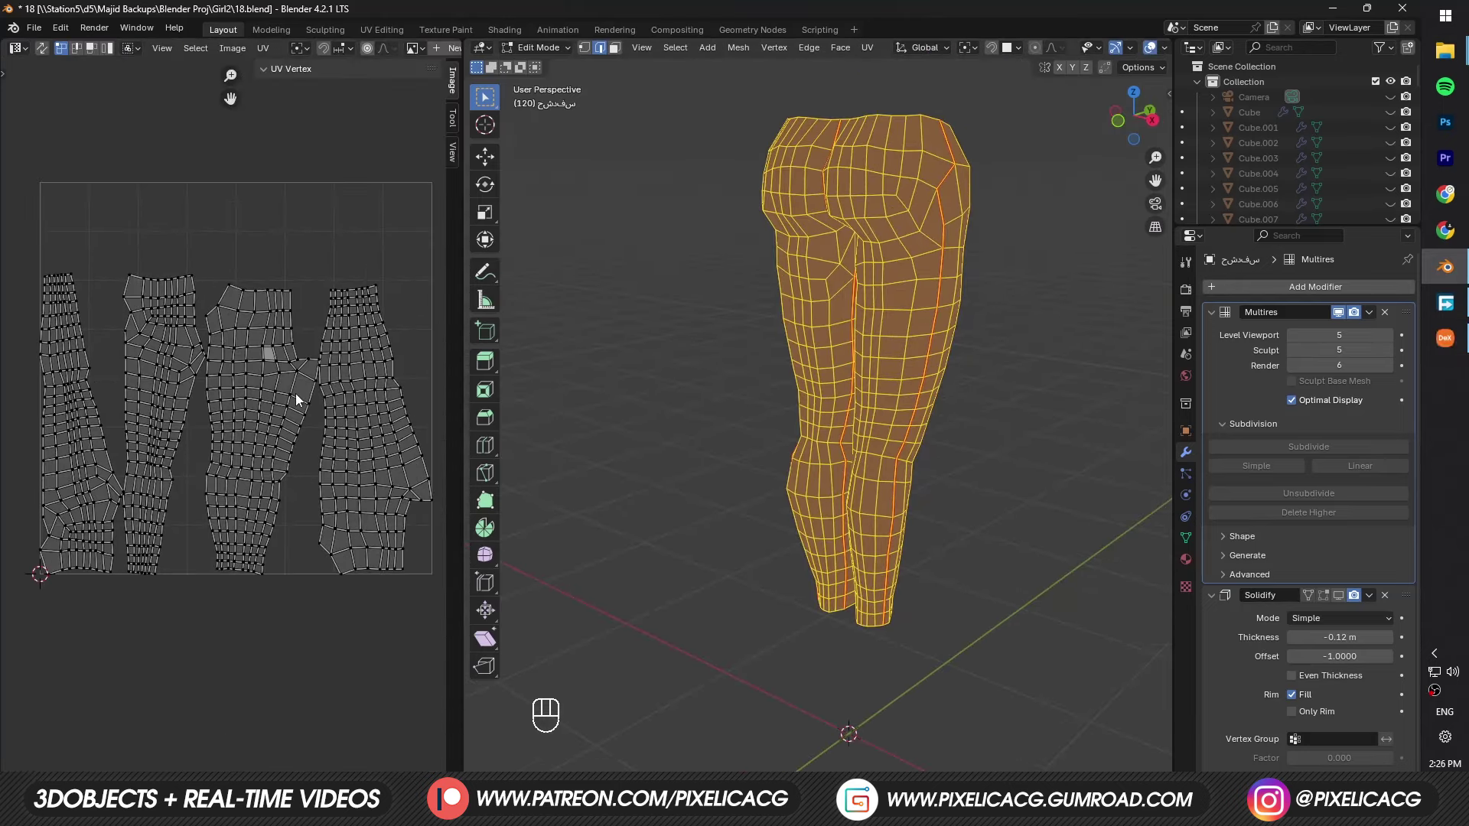
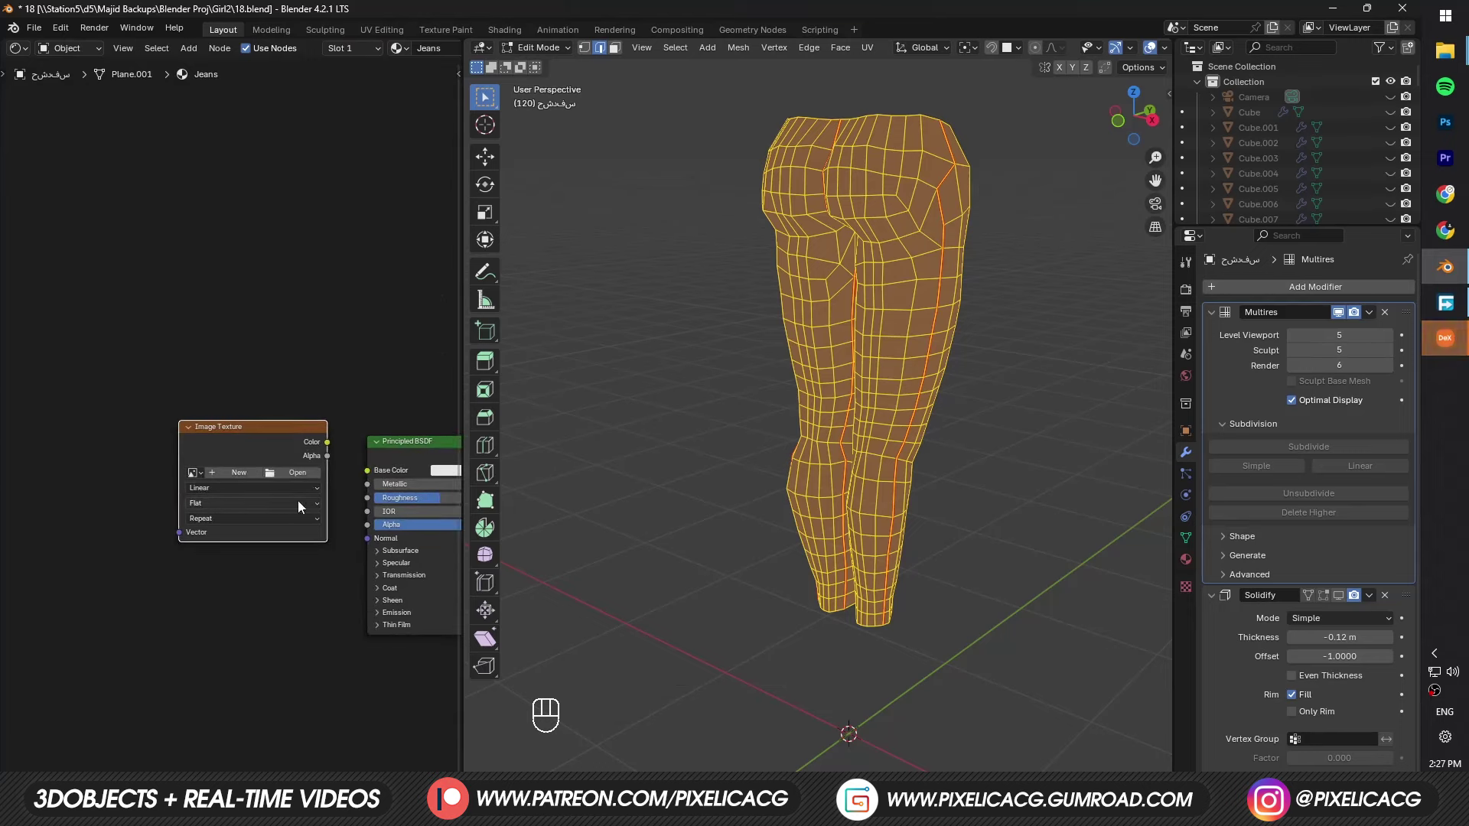
Step: Load JeansDiffuse.jpg into the Image Texture node of the Jeans material
click(289, 474)
double_click(574, 316)
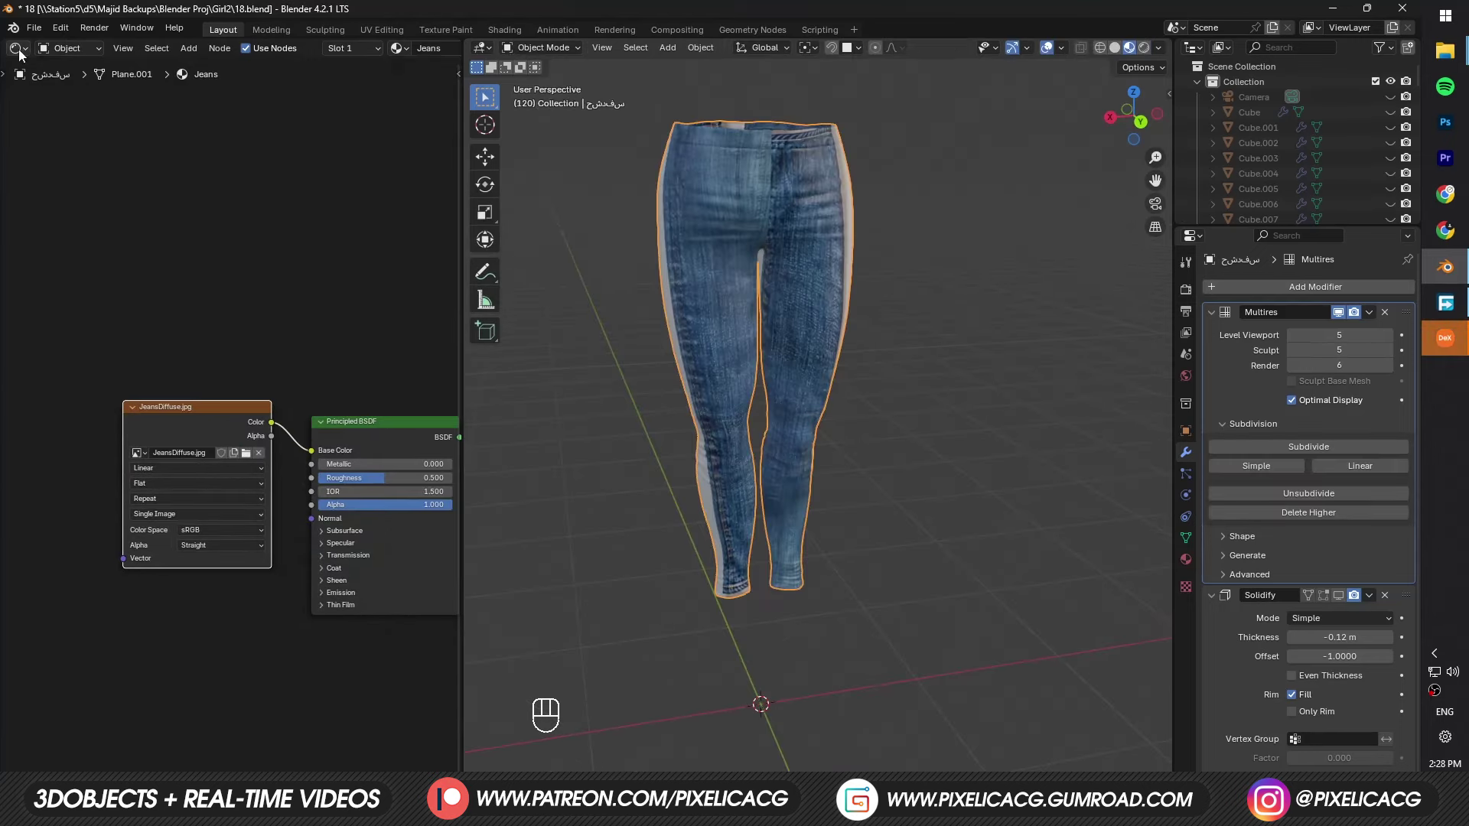
Step: Display the jeans' UV layout in the UV Editor with the mesh in Edit Mode and the viewport overlays hidden
click(19, 48)
click(73, 130)
key(Tab)
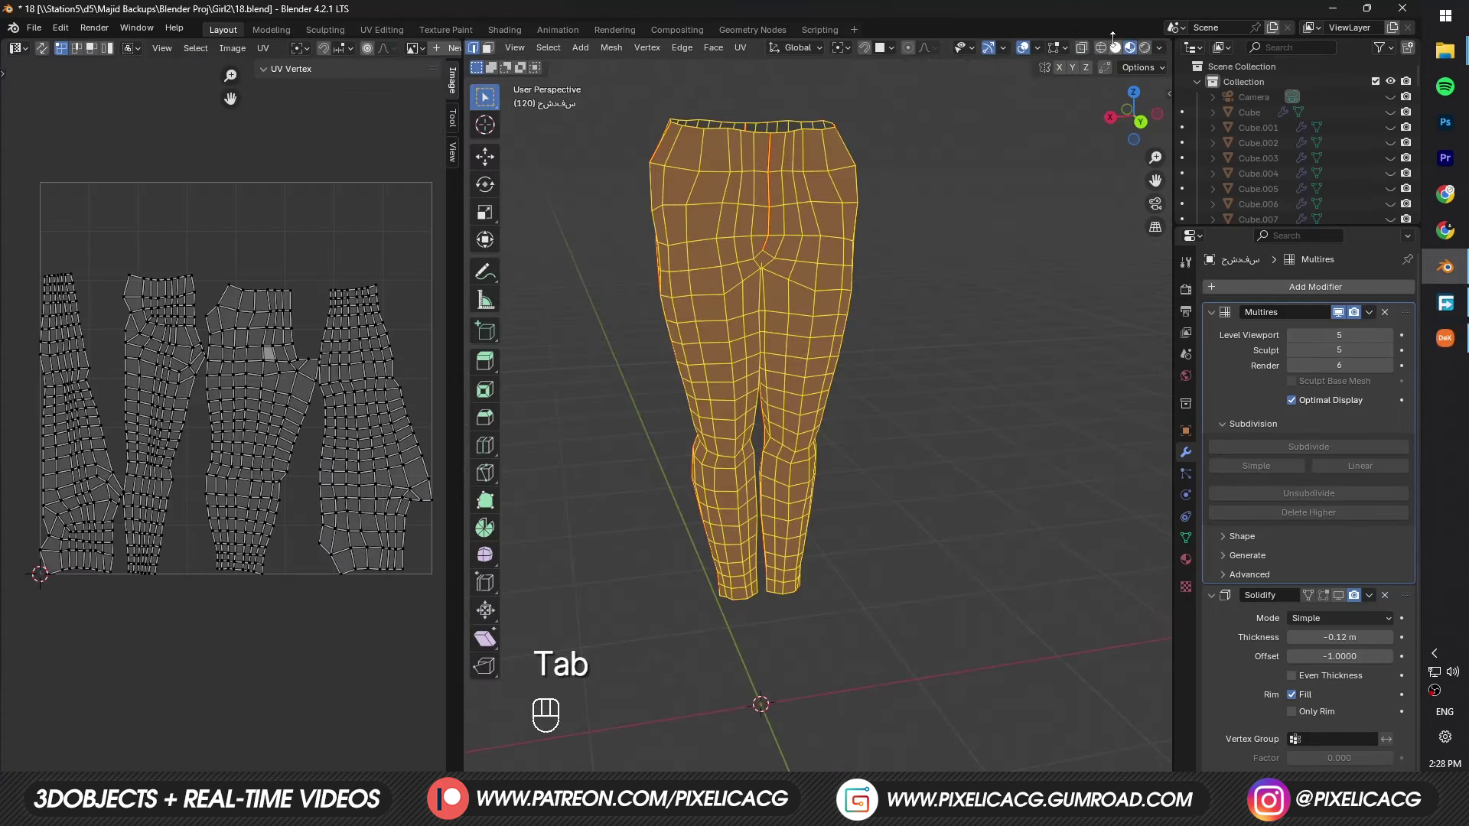
click(1020, 48)
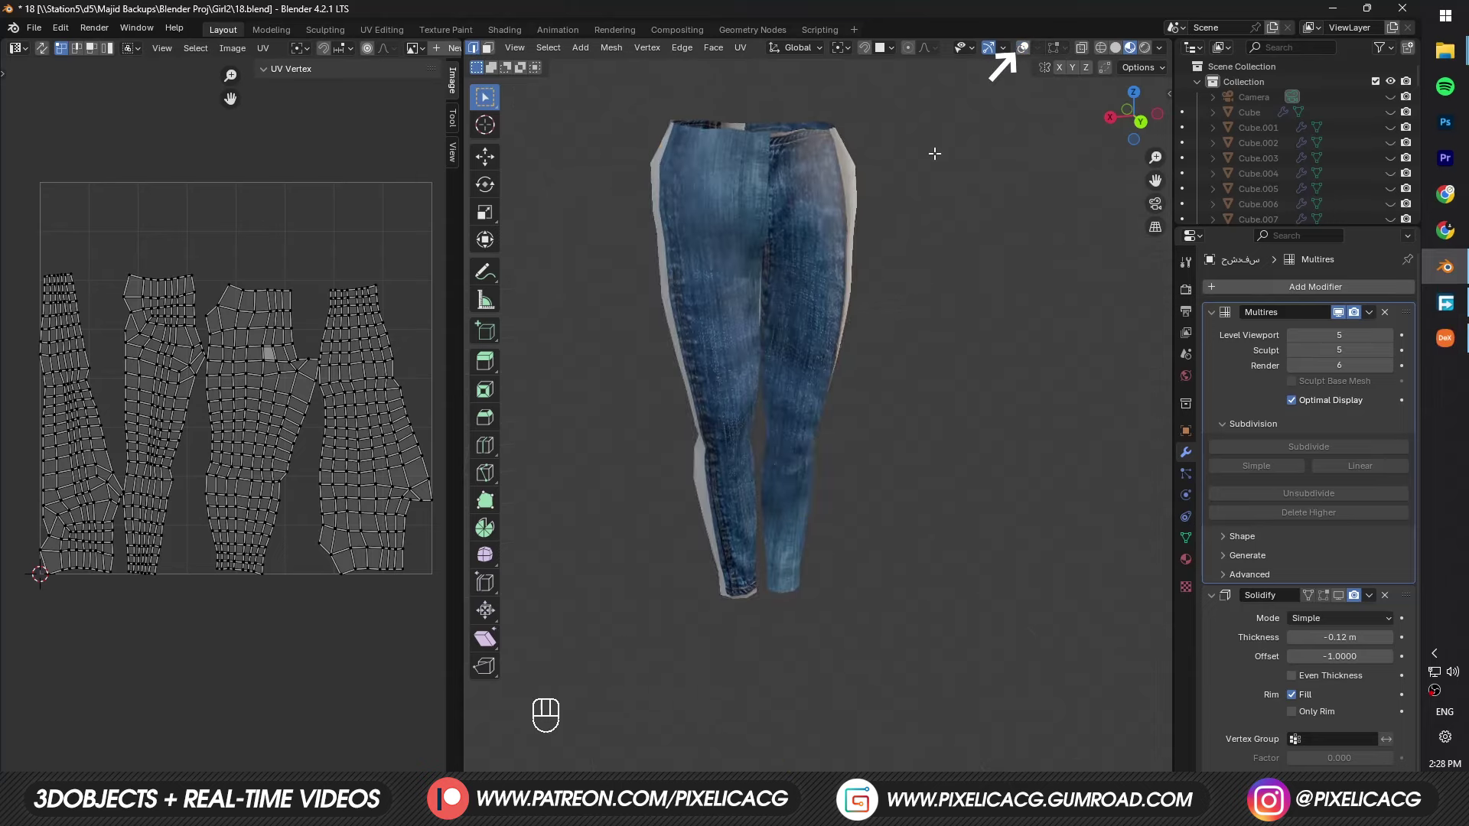
Step: Move all four UV islands off the denim photo into the empty space beside it
middle_drag(932, 154, 900, 296)
scroll(901, 296, up, 1)
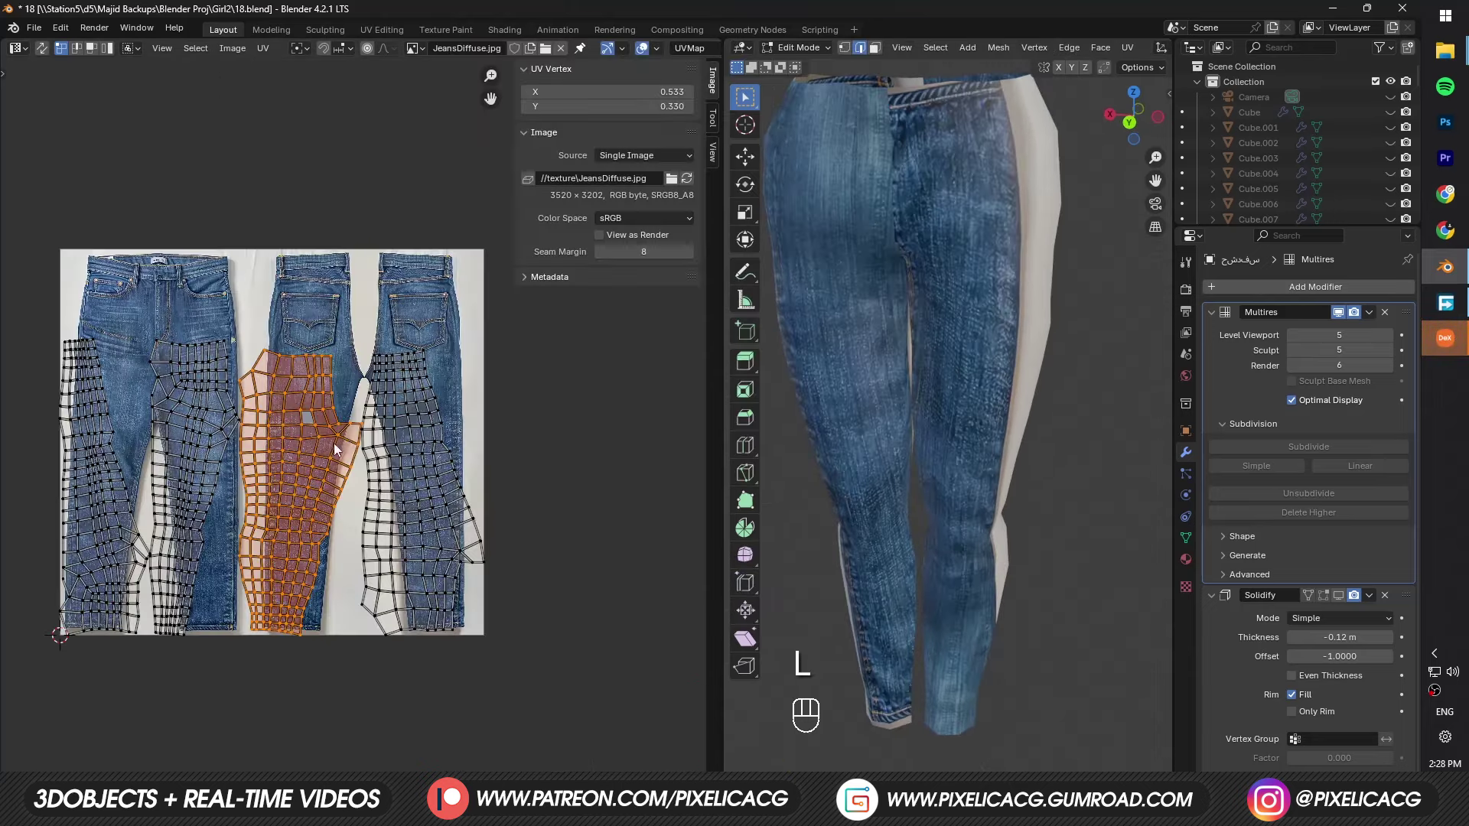
key(l)
scroll(433, 410, down, 2)
mouse_move(472, 319)
mouse_down()
mouse_move(350, 462)
mouse_move(254, 508)
mouse_up()
key(g)
click(541, 503)
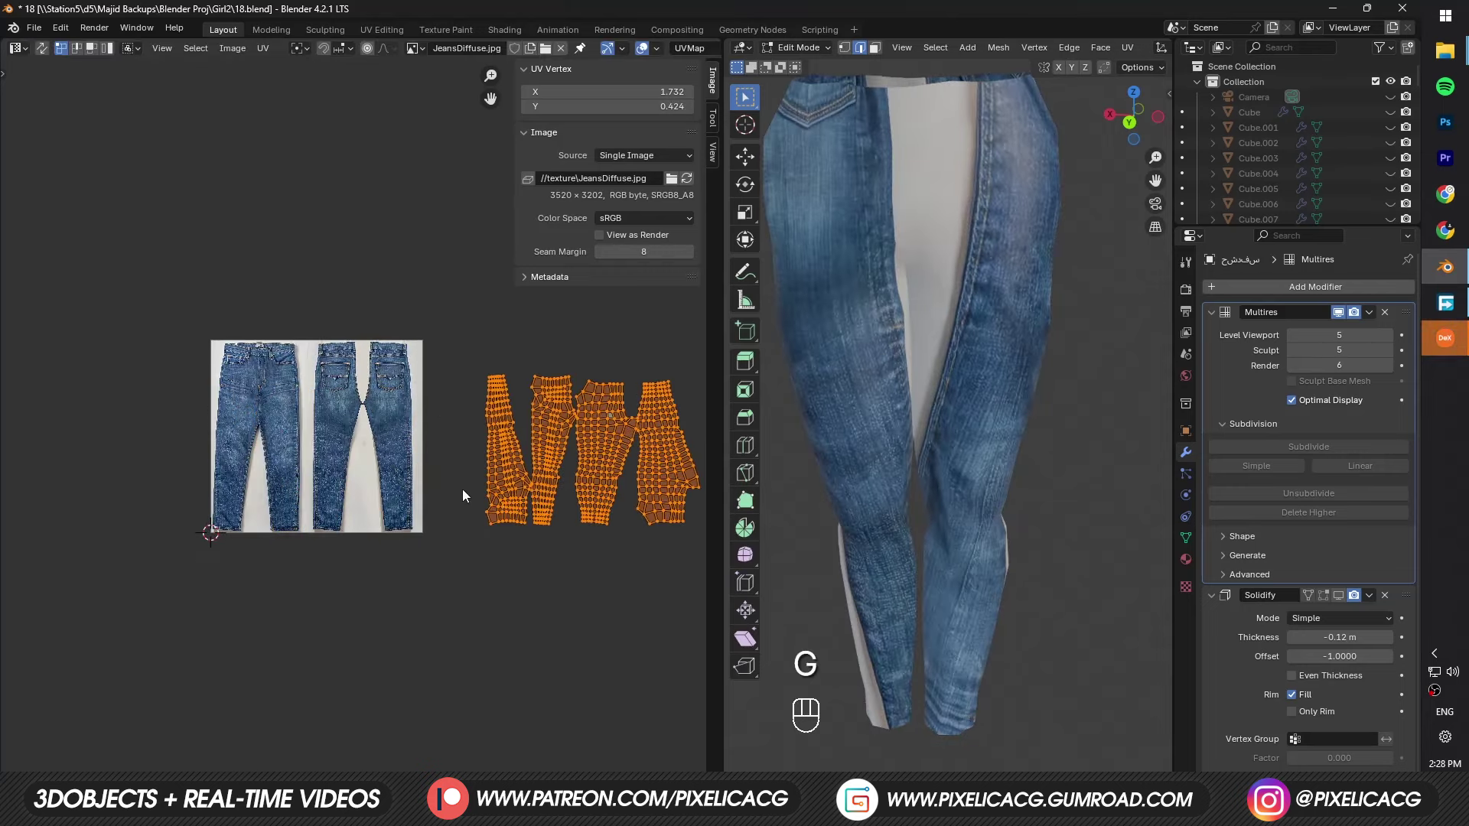
Step: Select only the first UV island of the row and move it onto the denim photo
click(462, 489)
scroll(462, 489, up, 2)
key(l)
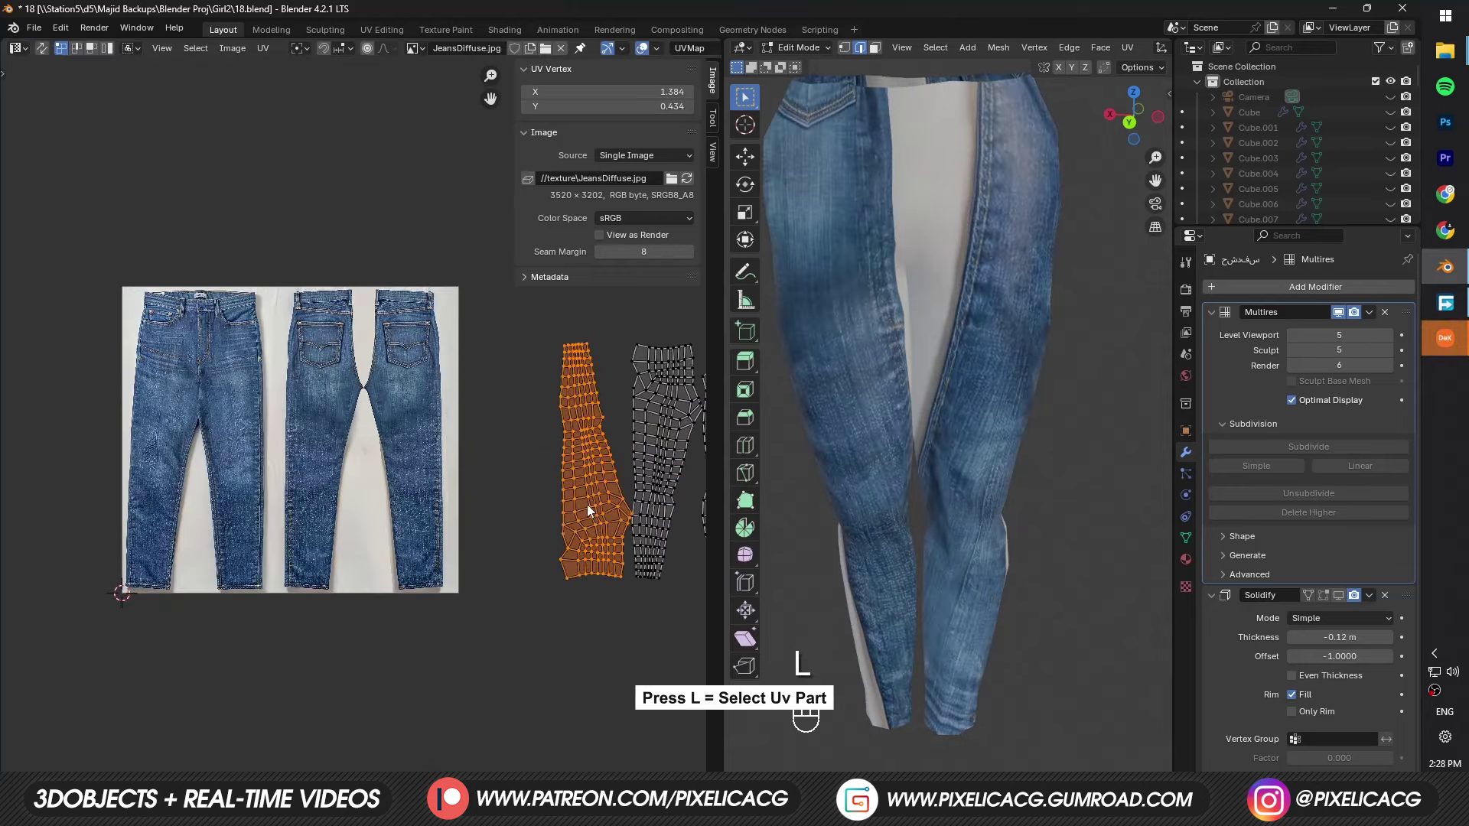
key(g)
click(198, 453)
key(g)
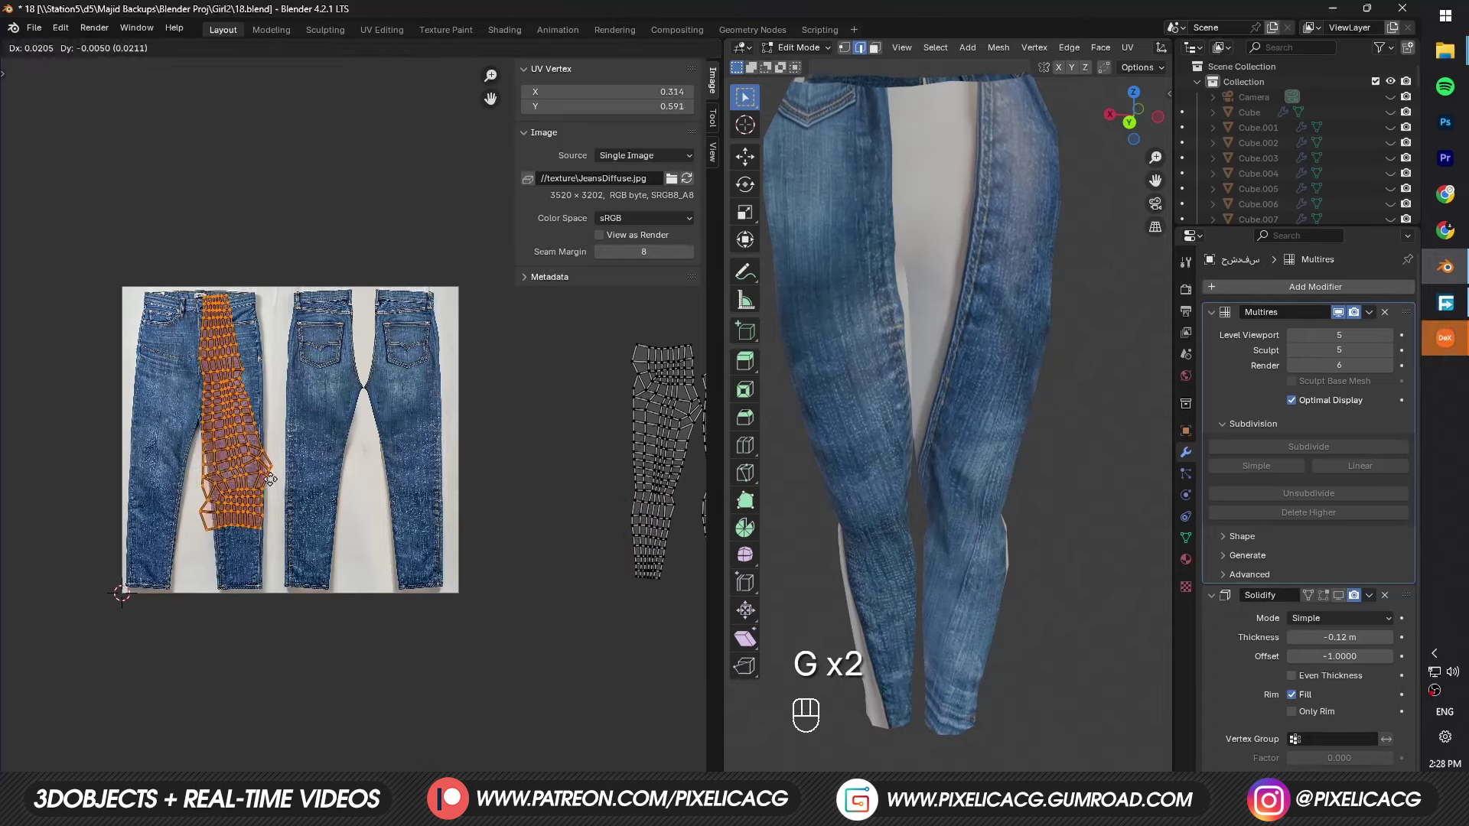
Step: Rotate the UV island upright, place it over the photo's right back leg and scale it by about 1.19
key(r)
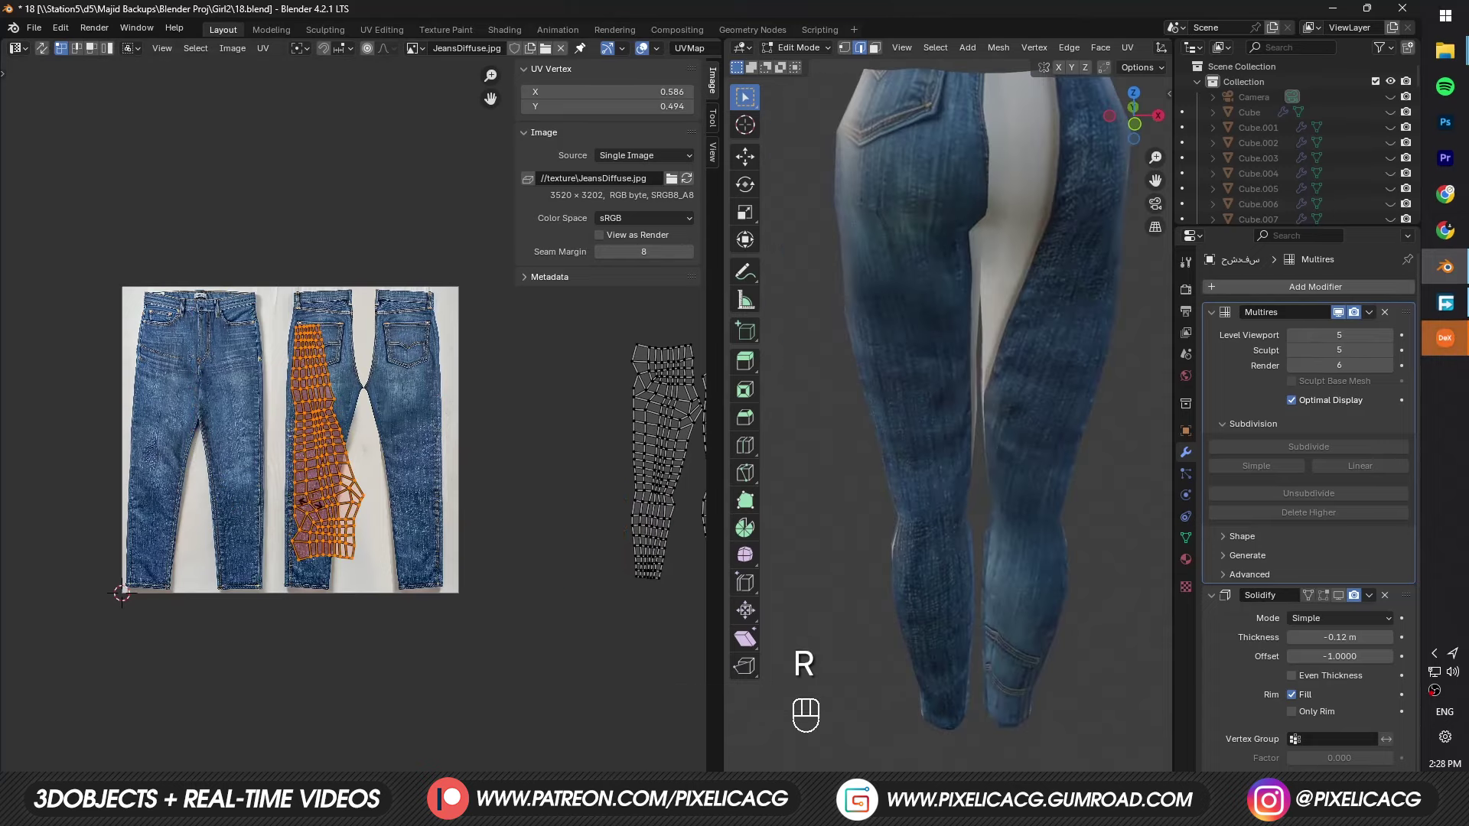
key(g)
key(s)
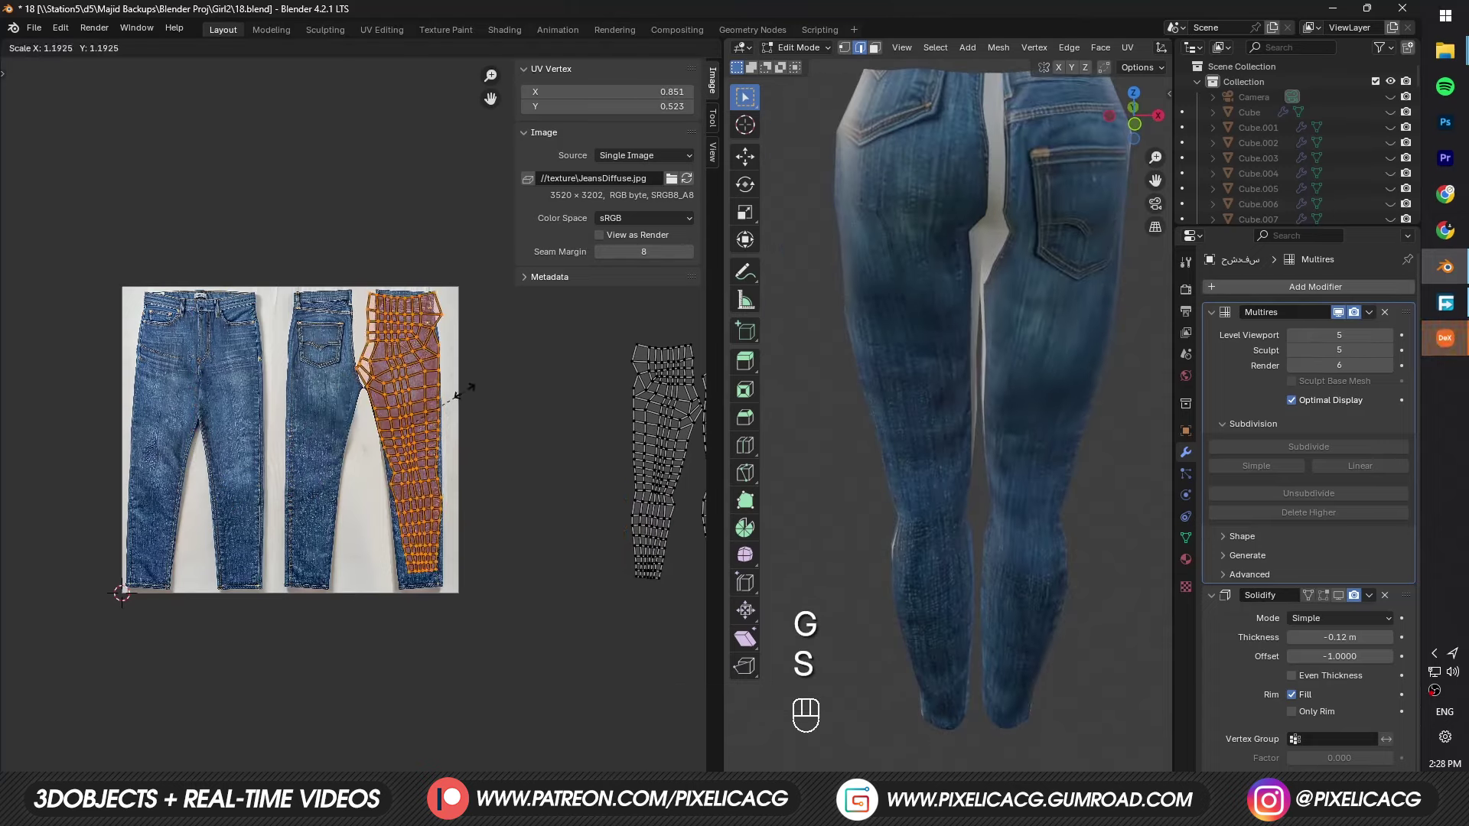
key(g)
key(s)
click(468, 398)
Step: Select the island's hem edges and, with proportional editing enabled, move them towards the photo's right back hem
shift+middle_drag(386, 558, 363, 446)
scroll(363, 446, up, 3)
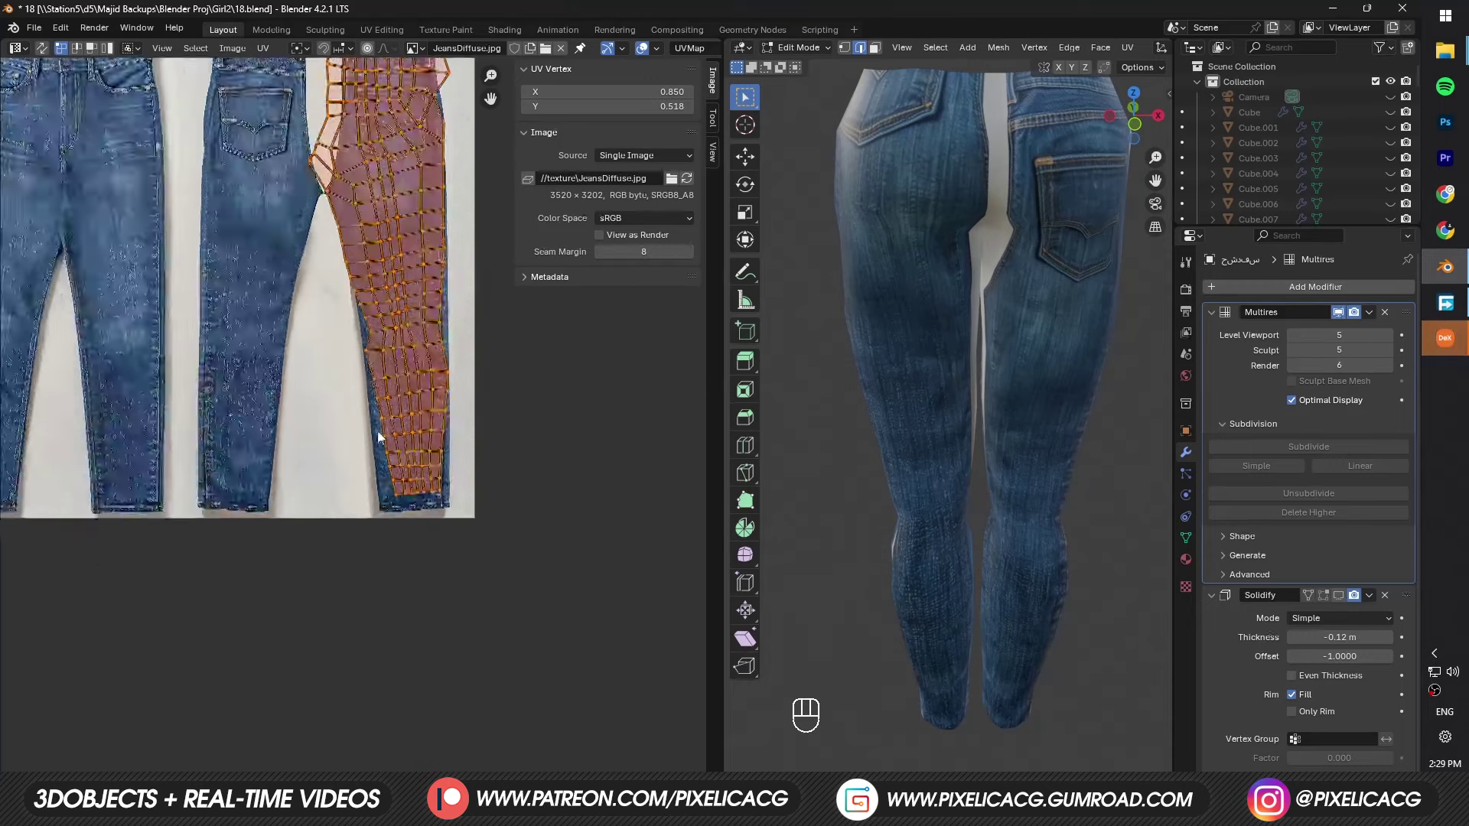
key(2)
alt+click(427, 521)
scroll(459, 536, up, 1)
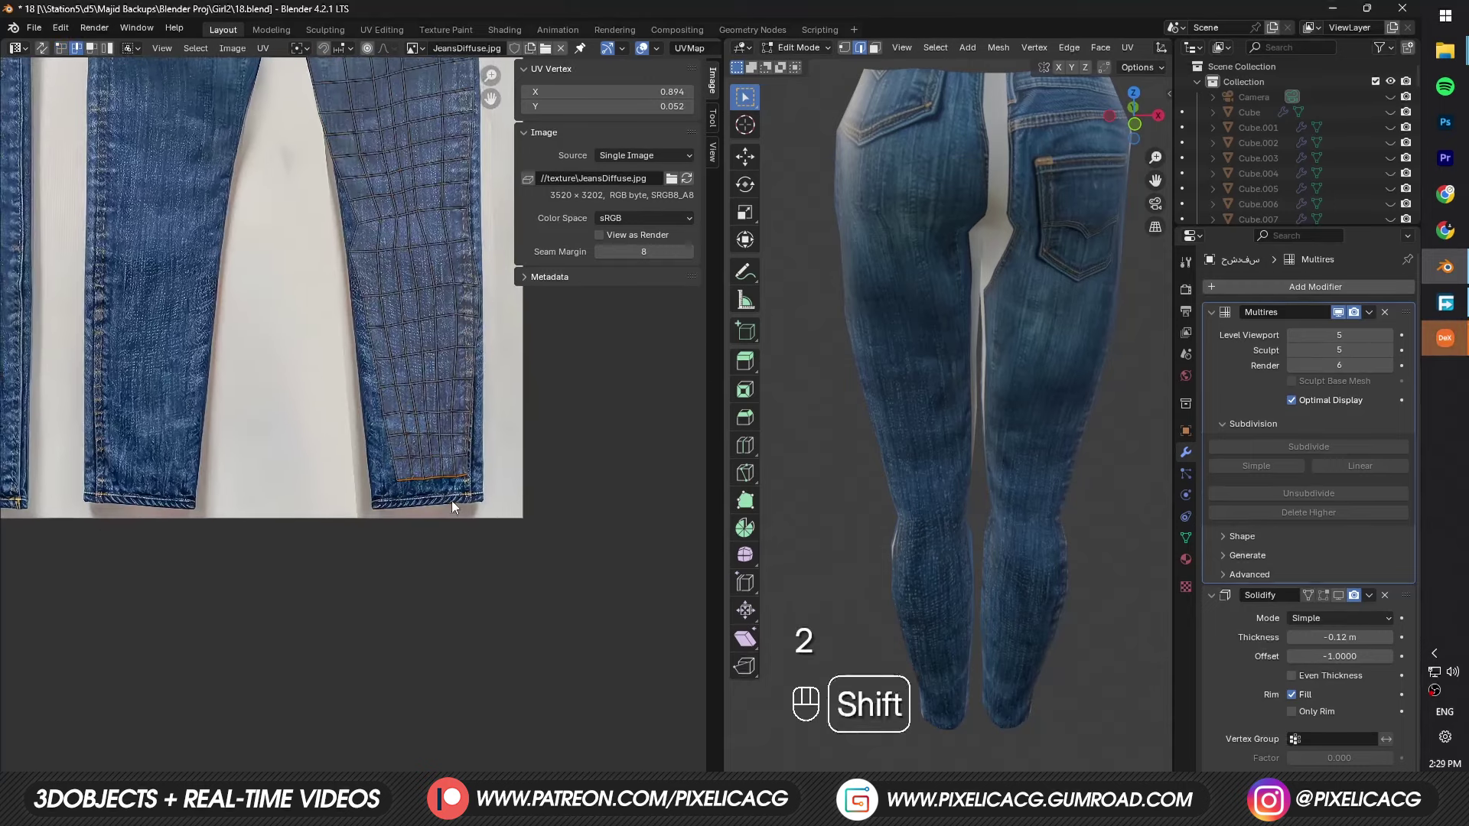
key(n)
key(n)
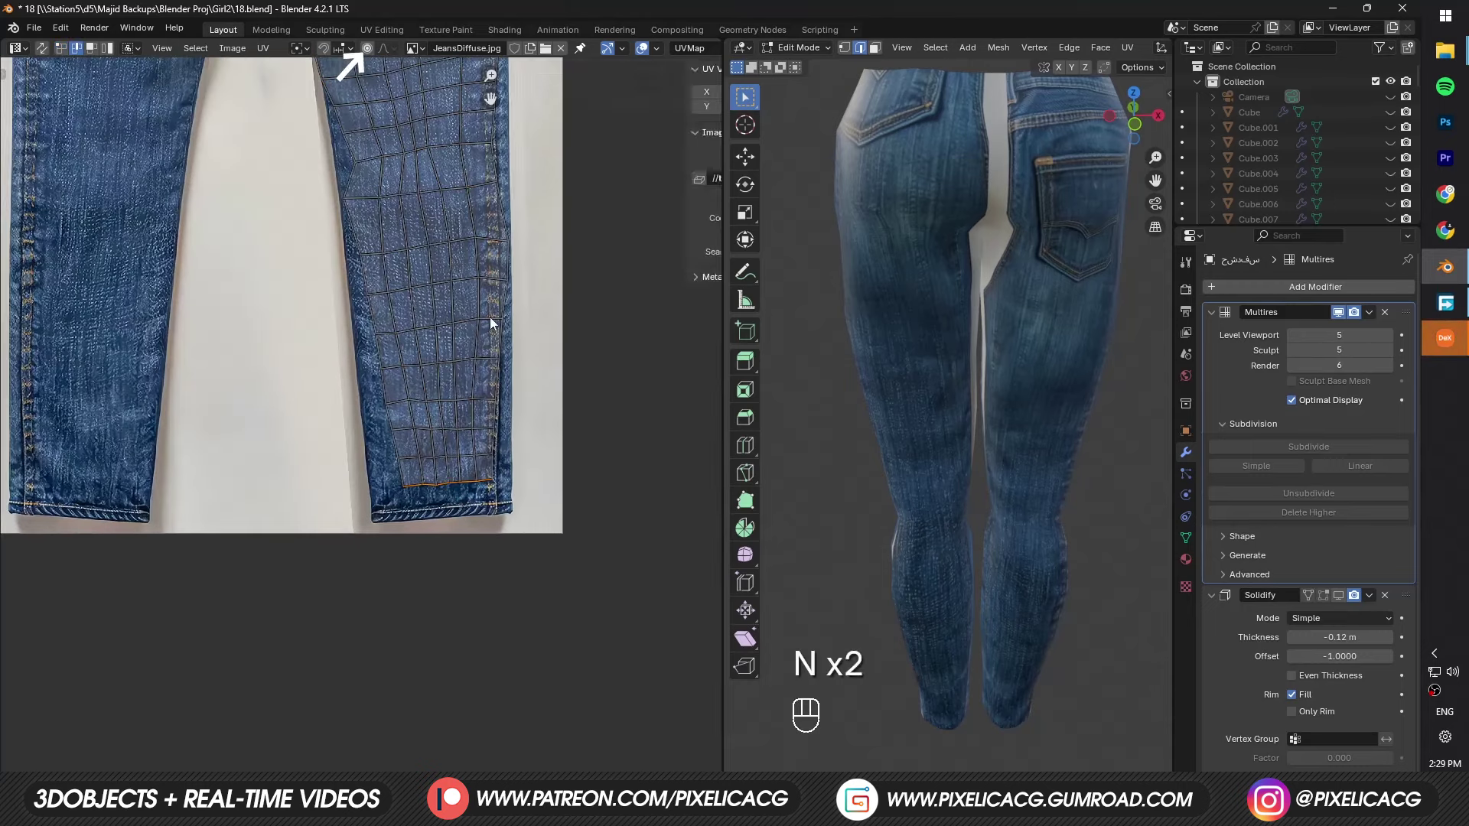
click(367, 49)
key(g)
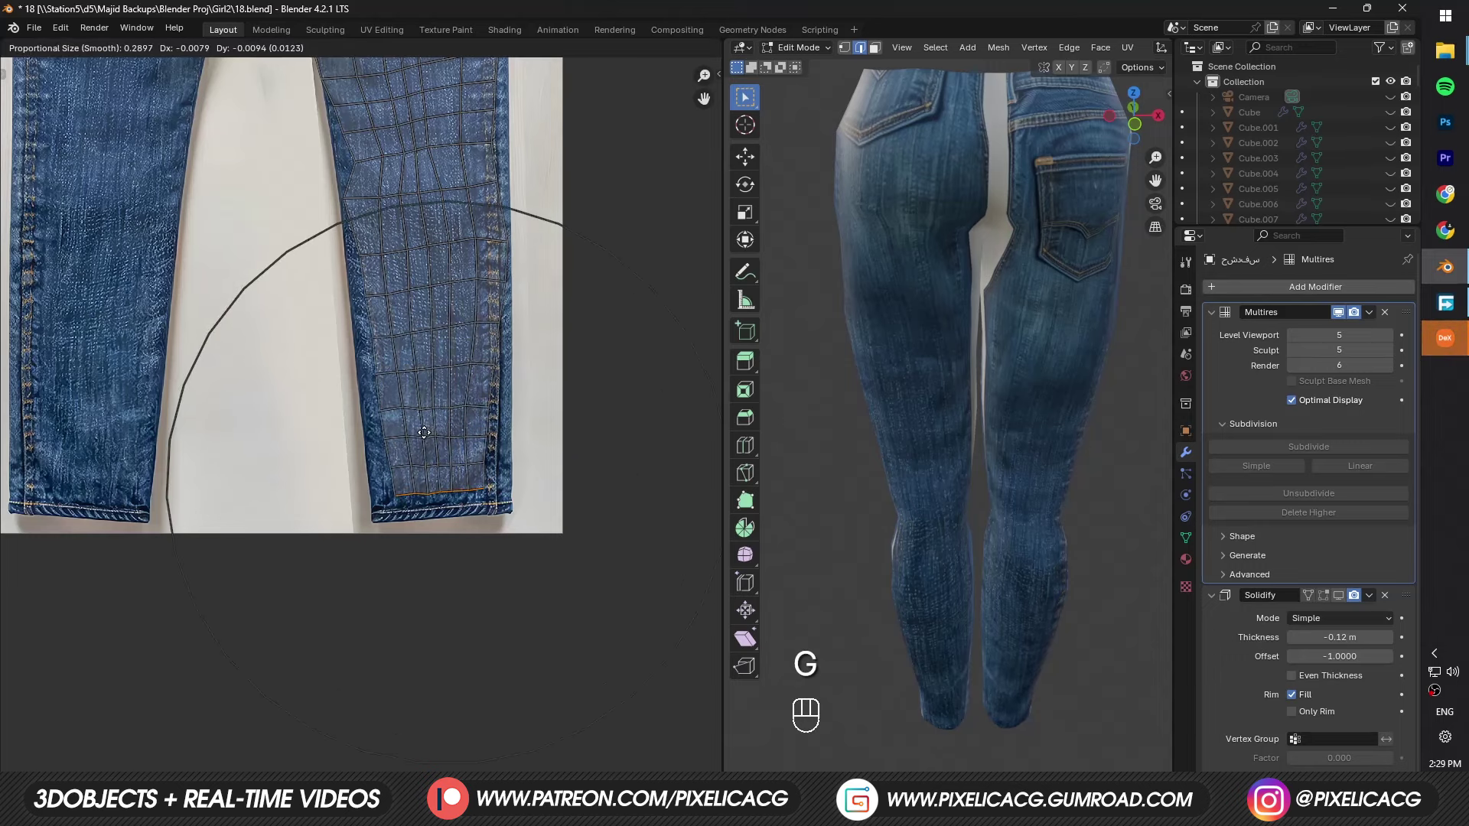
click(423, 433)
Step: Fit the island's hem edges to the full width of the photo's hem by moving and scaling them with a wider proportional falloff
key(s)
click(433, 437)
key(g)
scroll(433, 442, down, 3)
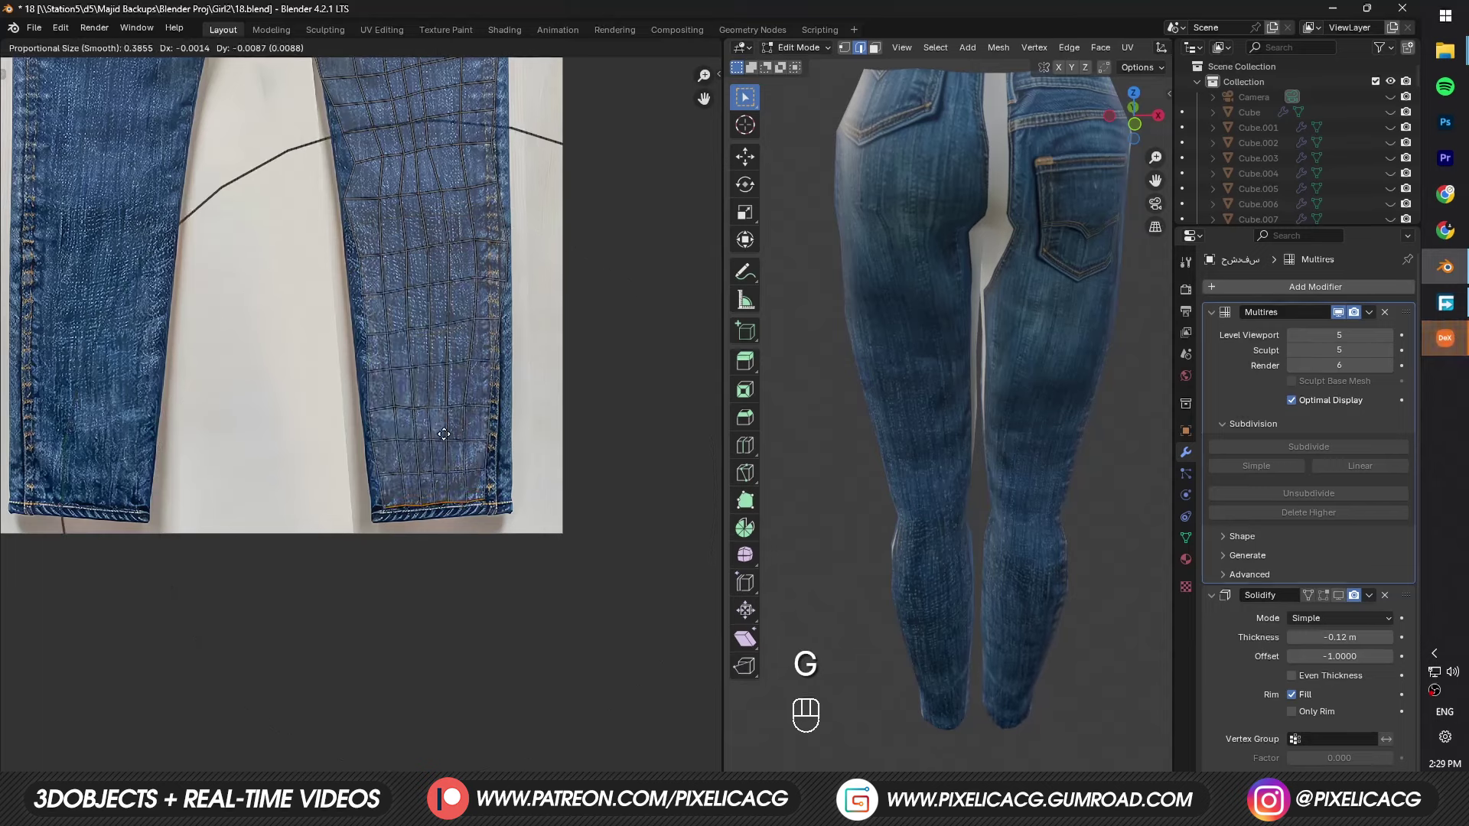
click(437, 451)
key(g)
click(441, 453)
key(s)
scroll(490, 452, down, 2)
scroll(490, 451, down, 4)
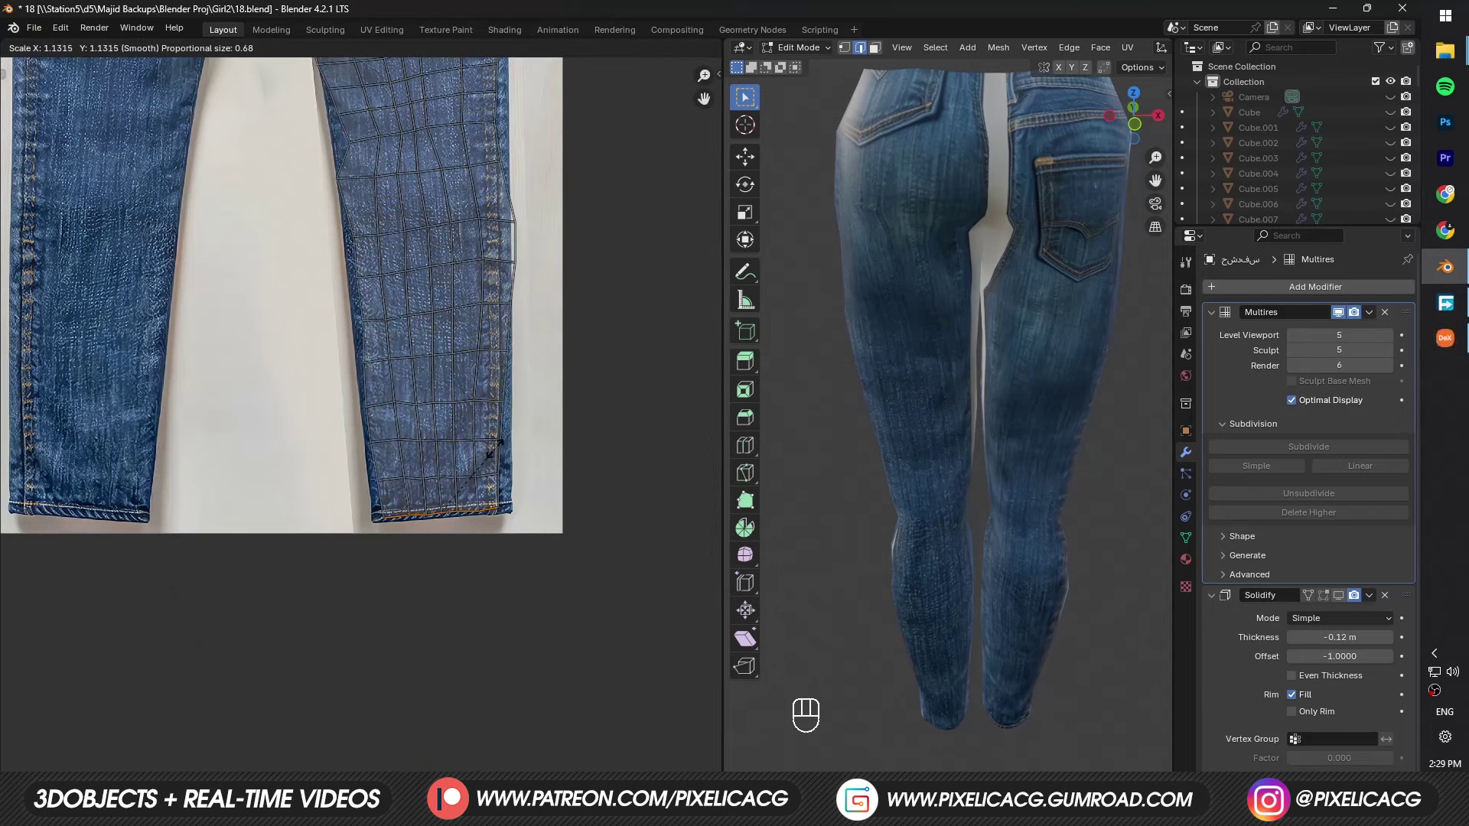
click(495, 447)
Step: Pull the island's inner-leg boundary vertices onto the inner seam of the photo's right back leg using a small proportional falloff
scroll(400, 291, up, 1)
key(1)
click(348, 328)
key(g)
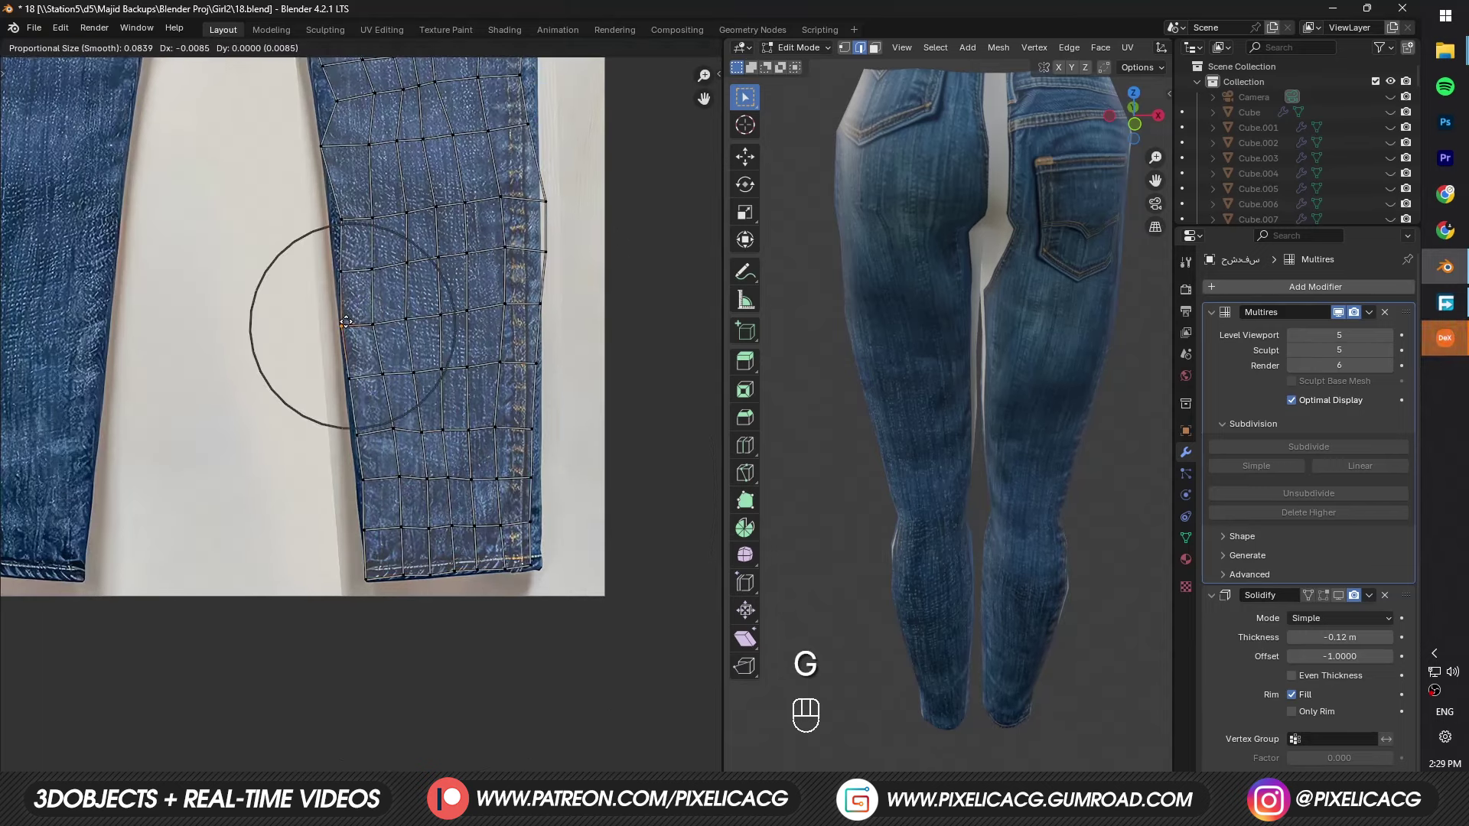
click(342, 325)
right_click(345, 321)
click(342, 219)
key(g)
scroll(337, 220, up, 4)
click(333, 221)
middle_drag(332, 136, 369, 287)
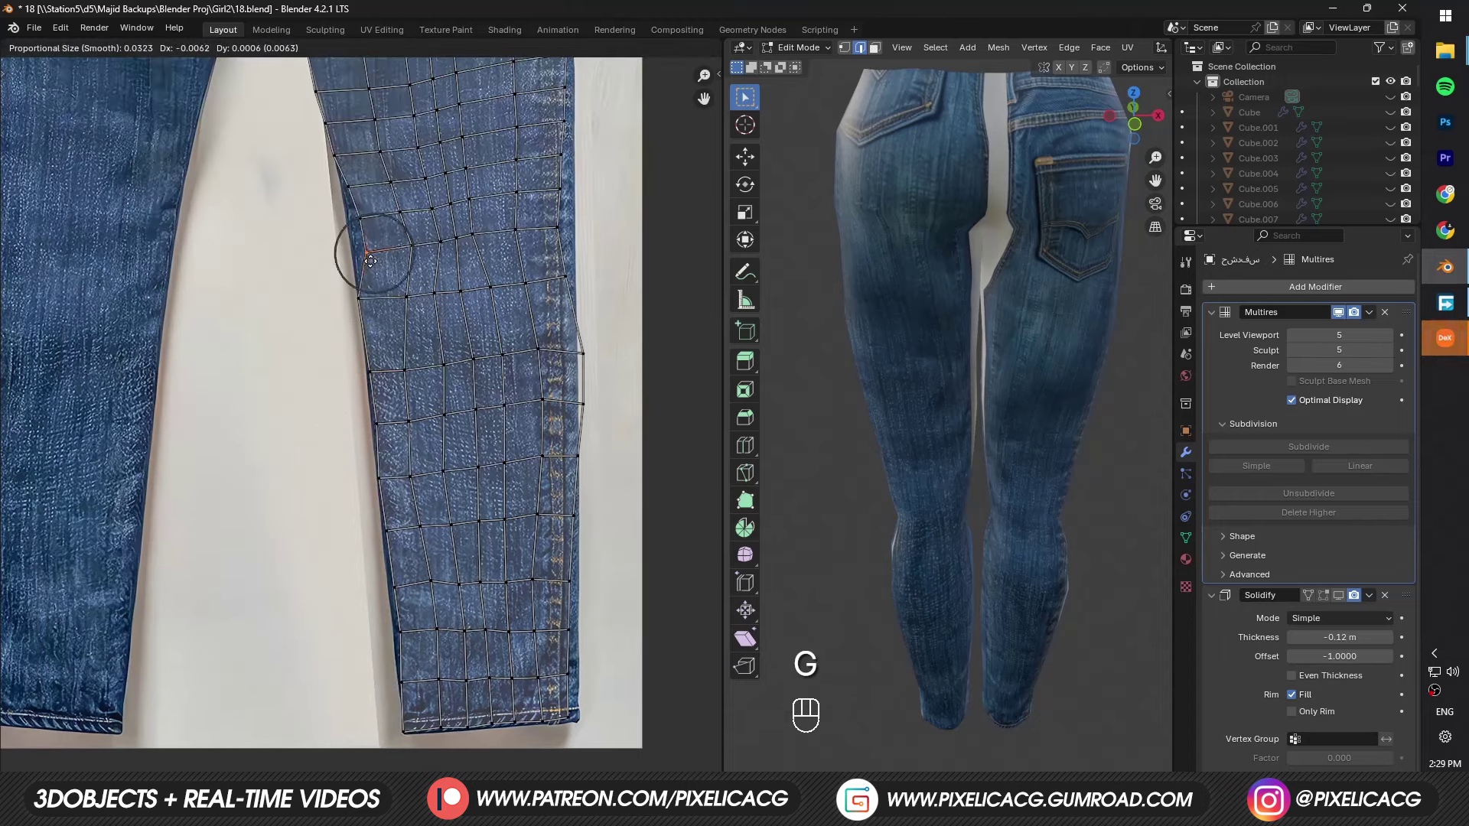
click(371, 261)
Step: Adjust the upper part of the island, moving its inner waist corner up to the photo's back waistband
scroll(370, 261, down, 3)
scroll(337, 429, up, 2)
click(390, 329)
key(g)
scroll(391, 329, down, 15)
key(r)
key(g)
key(1)
key(g)
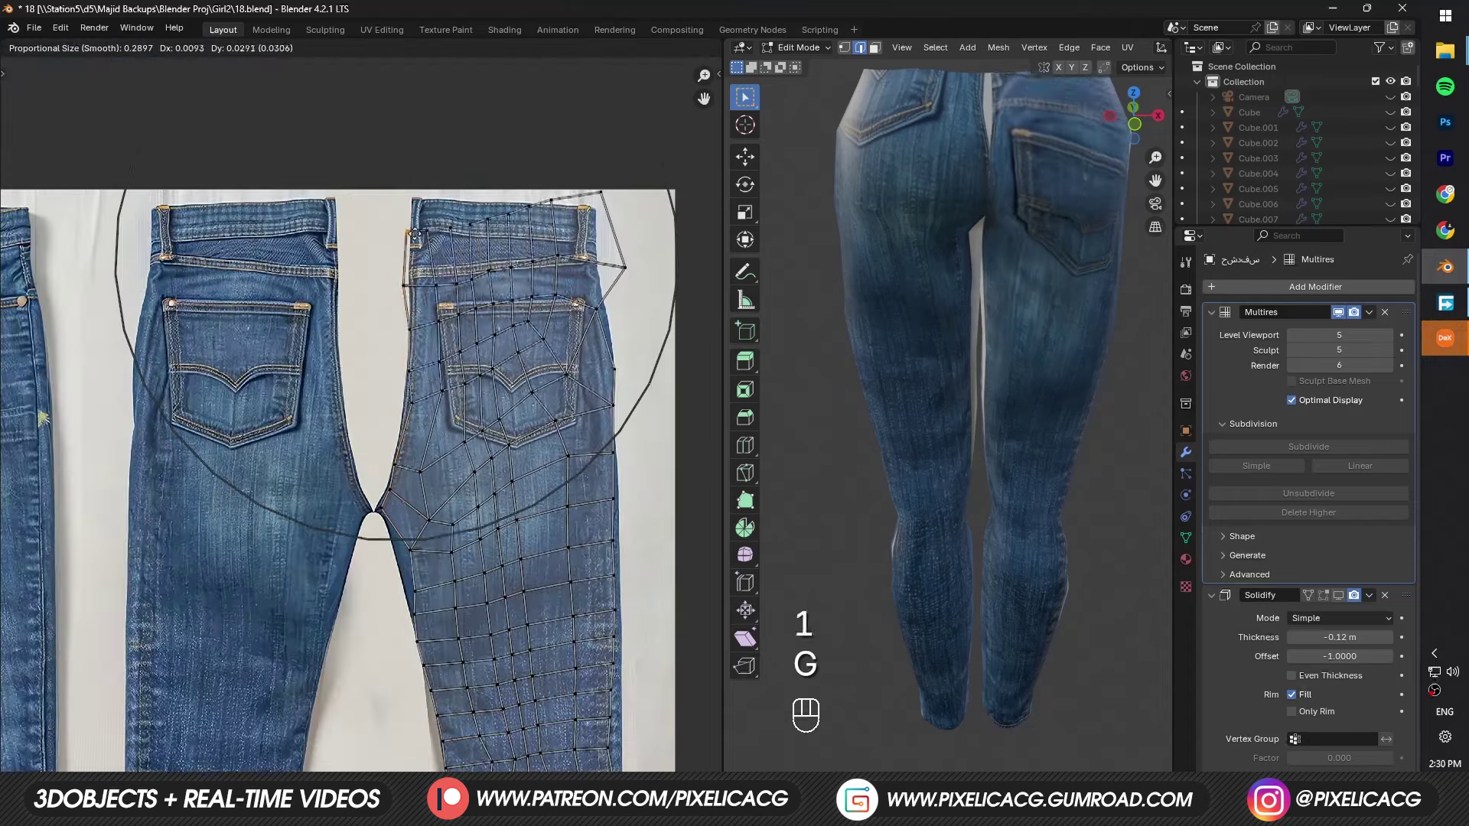
click(414, 236)
scroll(400, 388, down, 3)
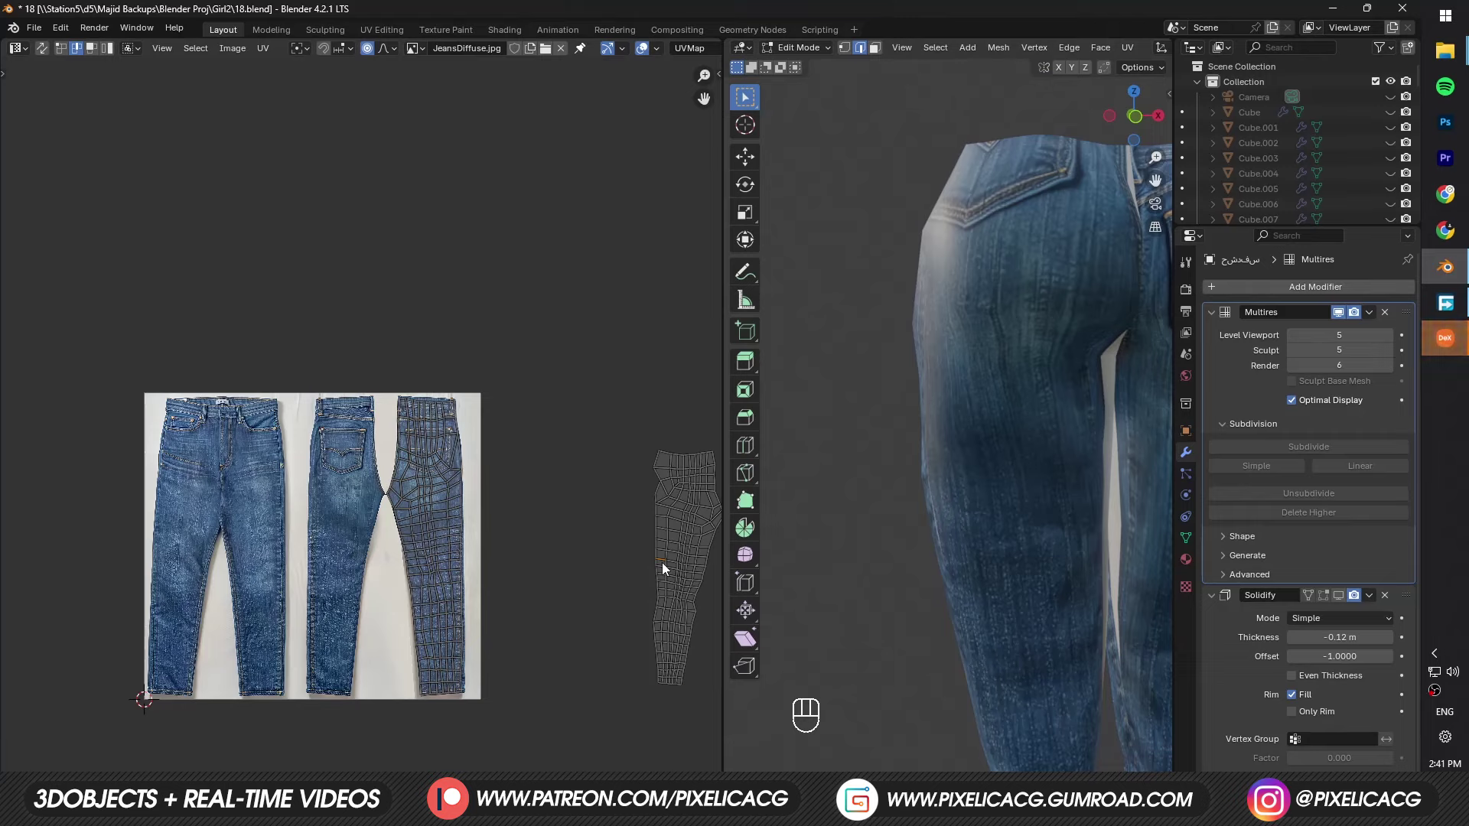
Step: Move the other back-leg UV island onto the photo's left back leg and set the fitted right one aside
key(l)
key(o)
key(g)
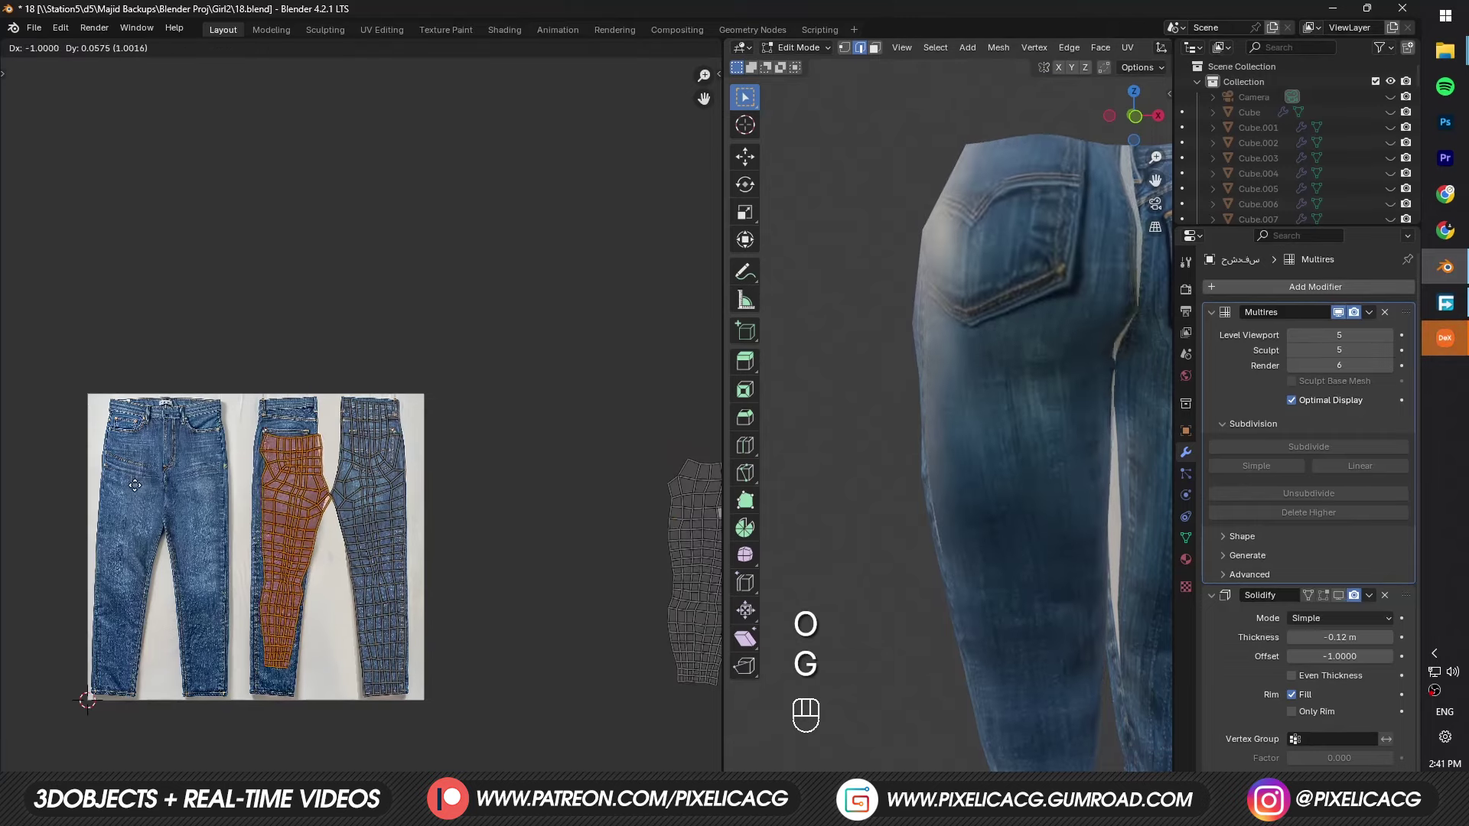
click(134, 488)
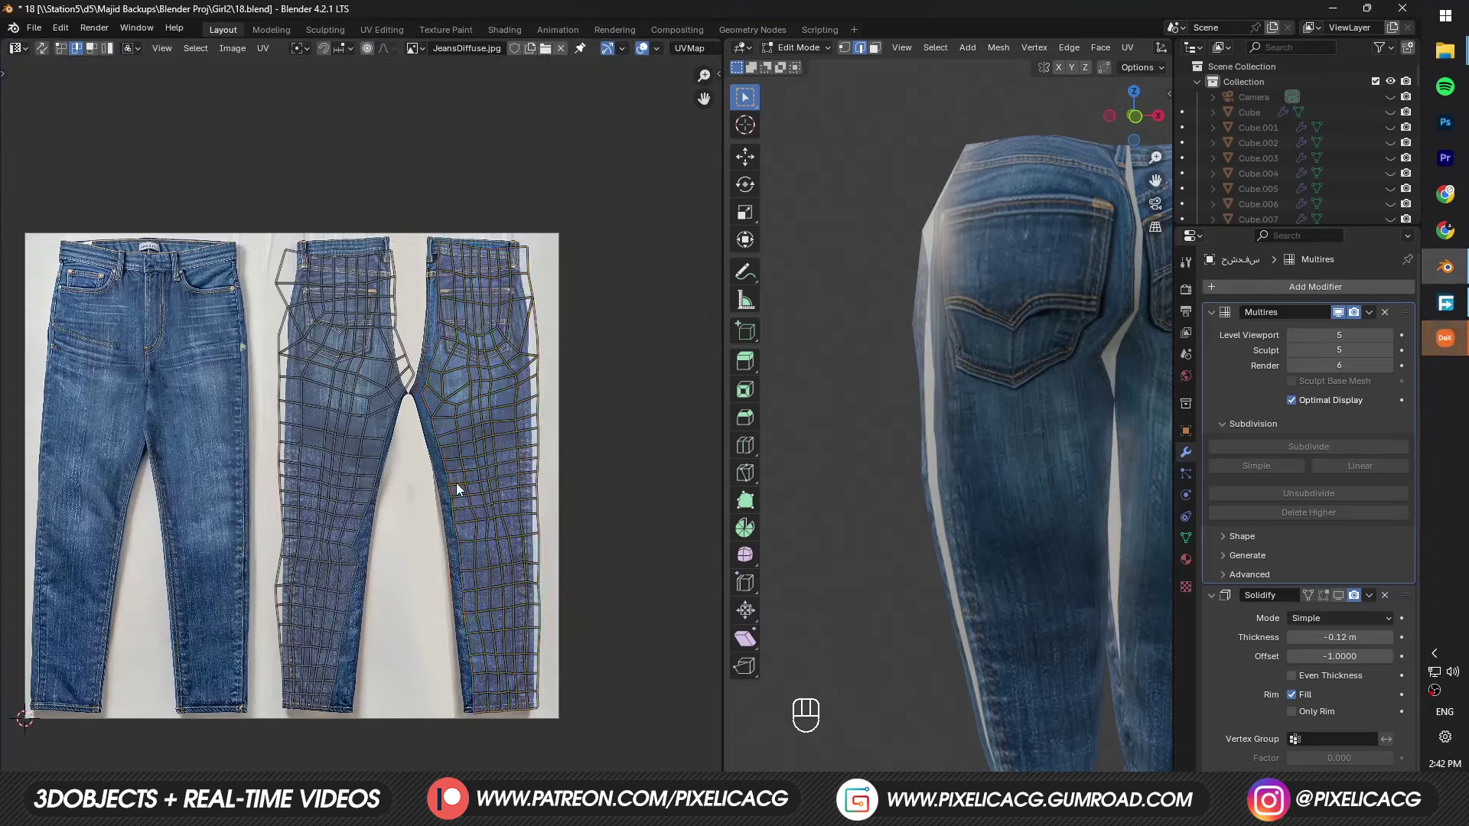
key(l)
key(g)
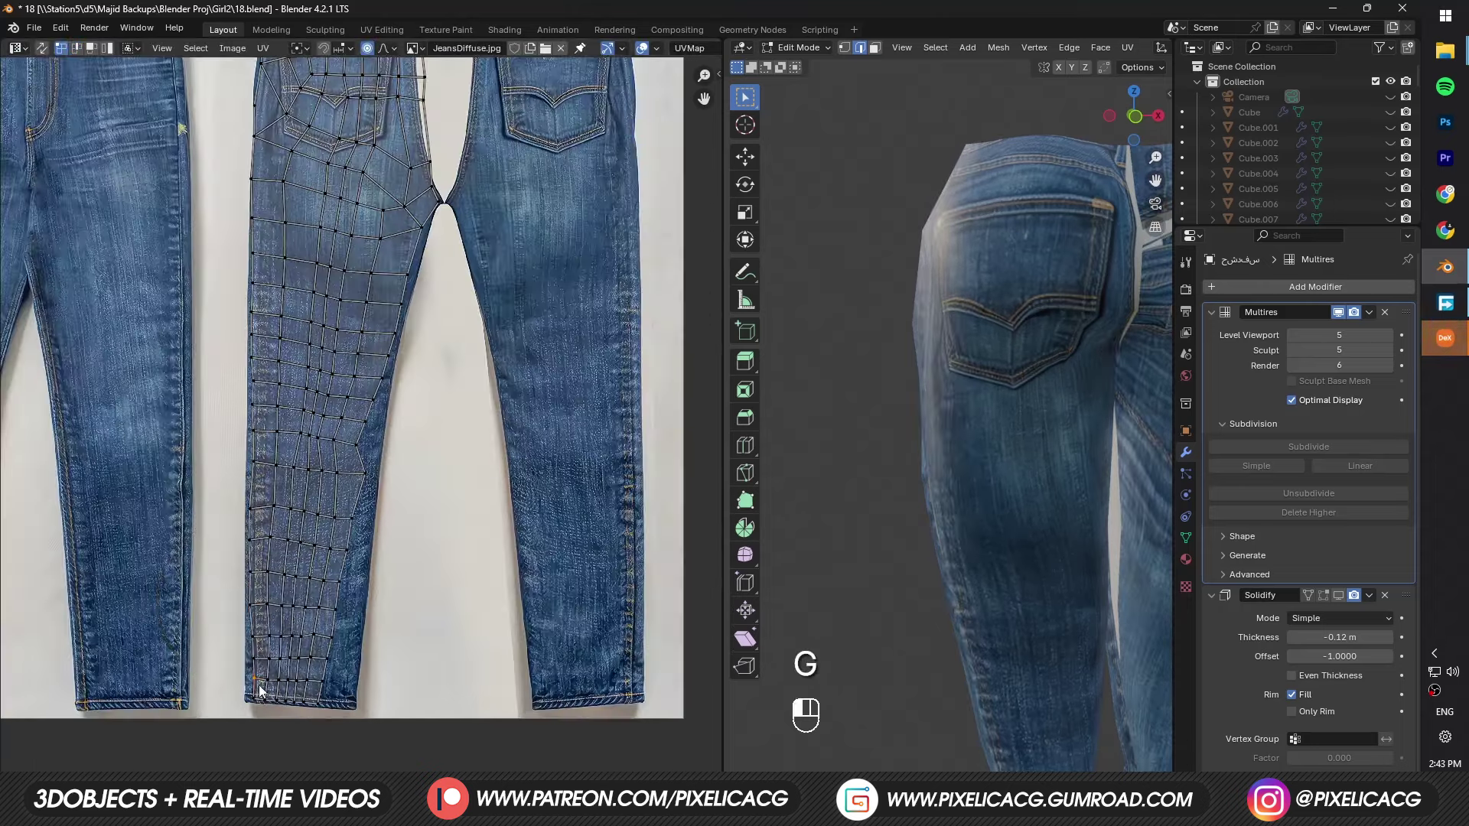
Step: Stretch the left back island's hem vertices and edges to match the hem corners in the photo
click(318, 702)
key(g)
click(355, 705)
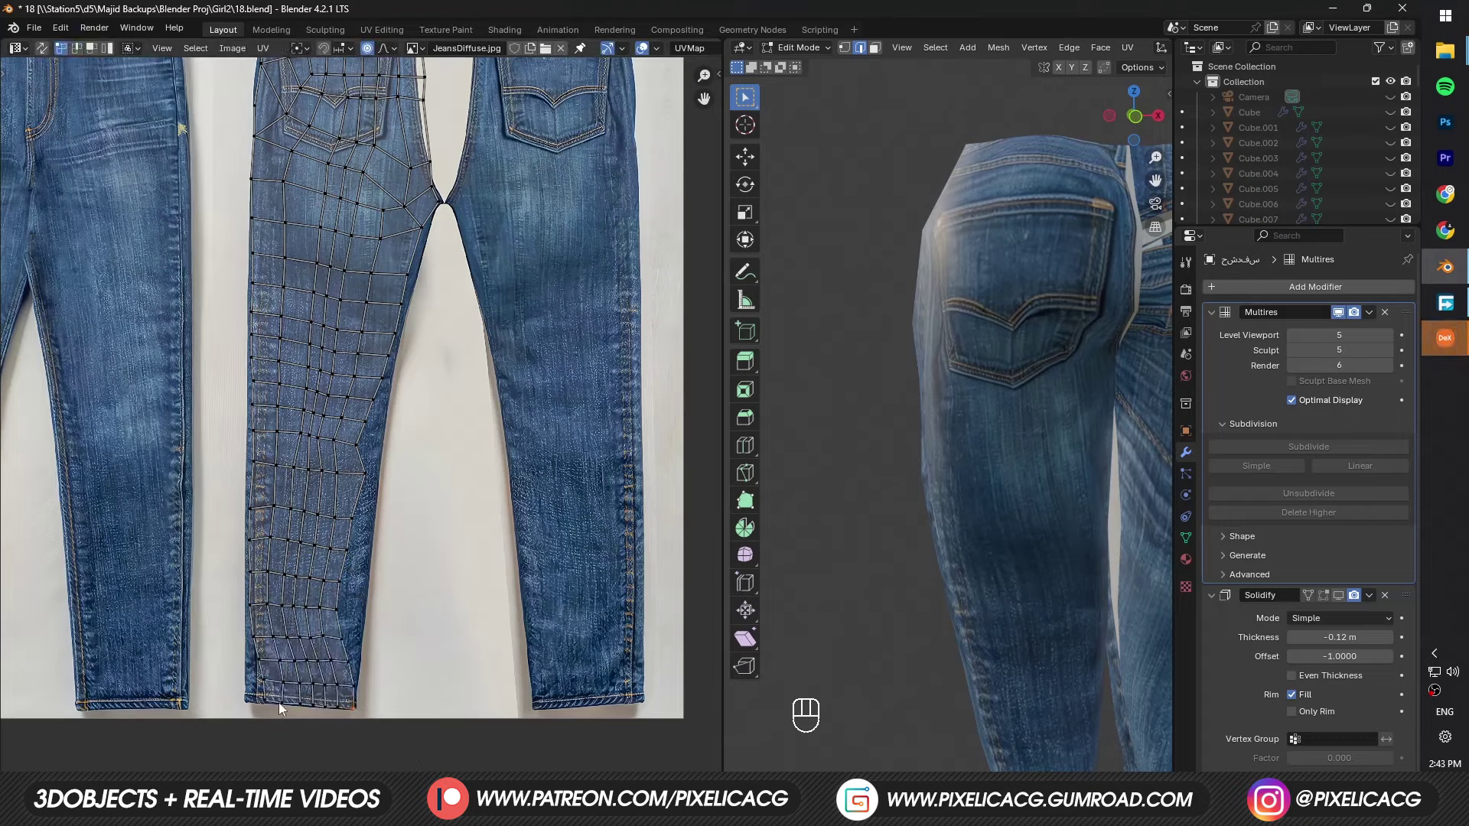
key(2)
key(g)
click(360, 620)
Step: Align the left back island's inner-leg vertices with the photo's inner seam from the hem up to the thigh
key(1)
key(g)
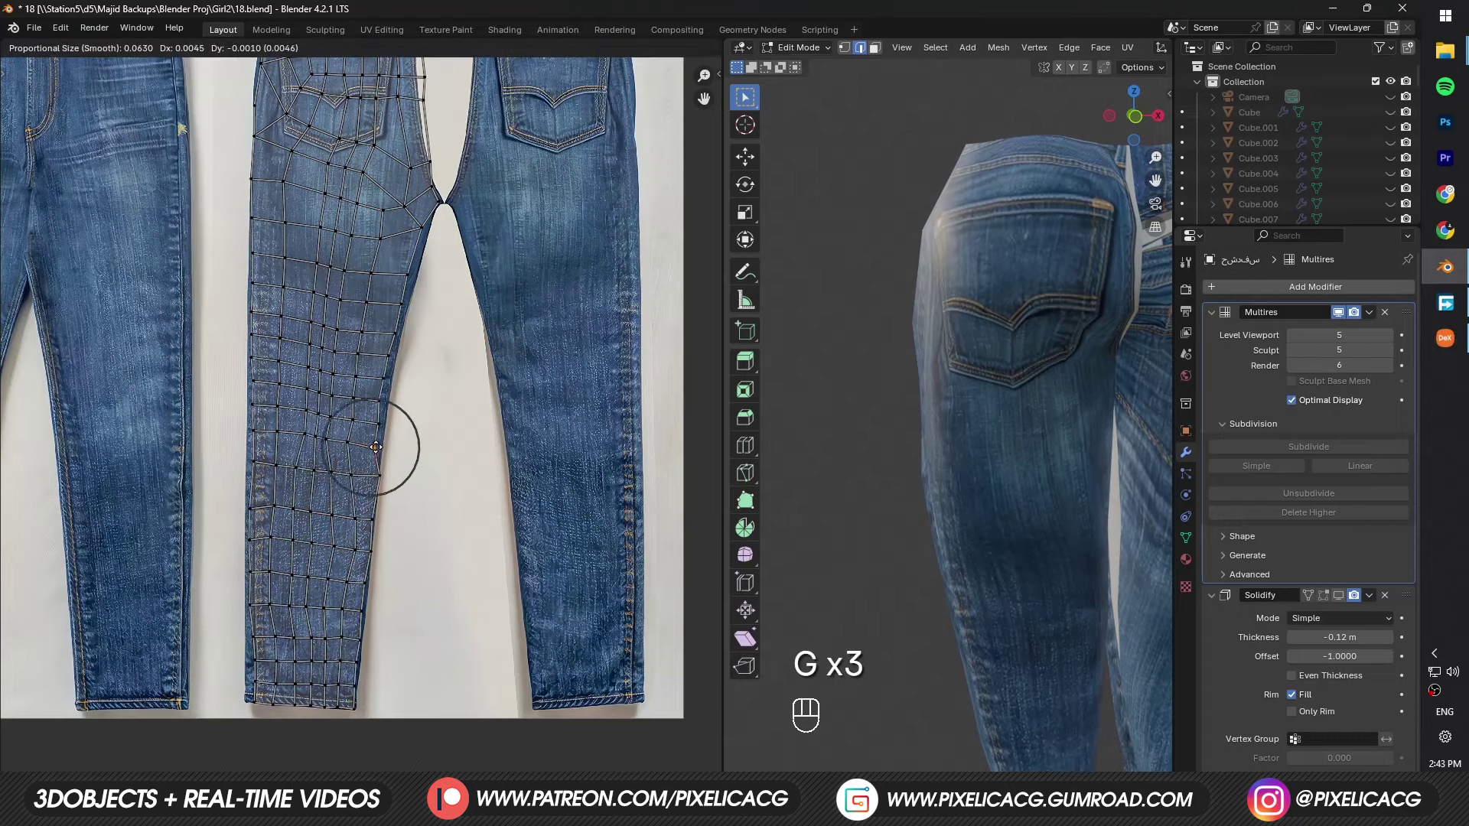
key(g)
key(g)
key(g)
key(g)
key(g)
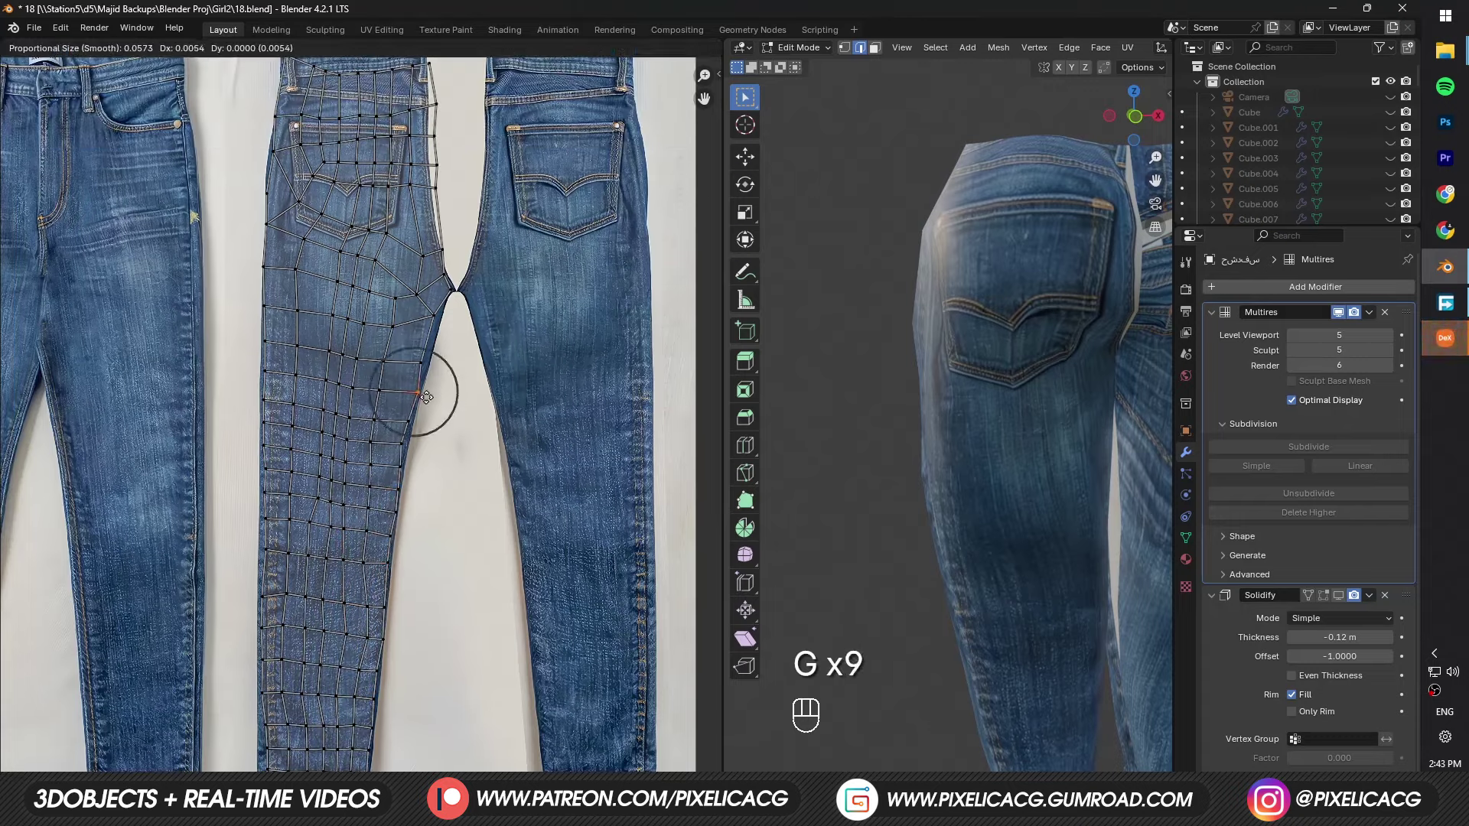
click(426, 397)
Step: Fit the left back island's crotch, centre-back and waist edges to the photo's seam and waistband
key(g)
key(g)
middle_drag(438, 137, 420, 277)
key(2)
key(1)
key(g)
middle_drag(336, 215, 343, 305)
key(2)
key(g)
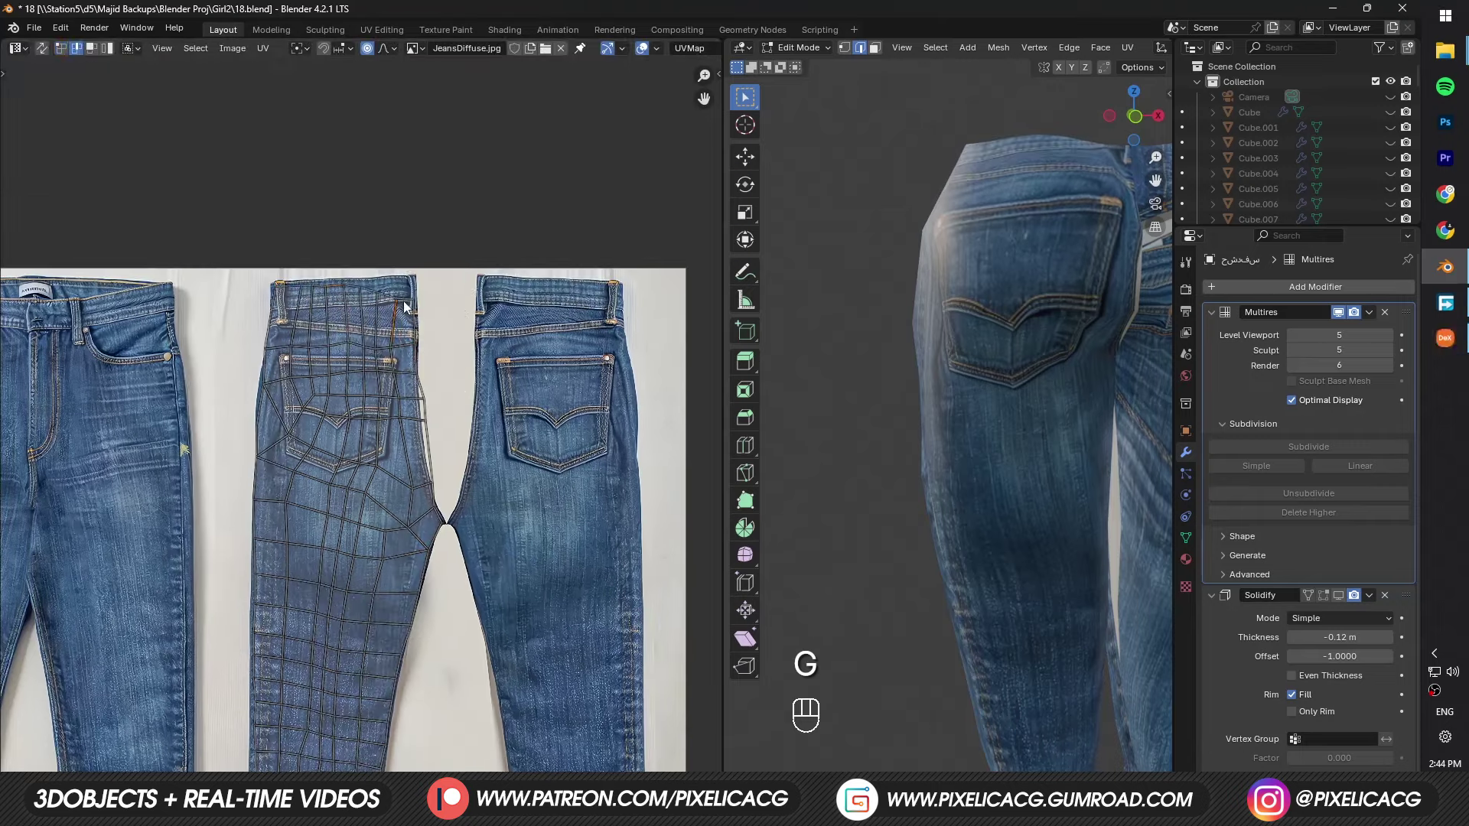
key(g)
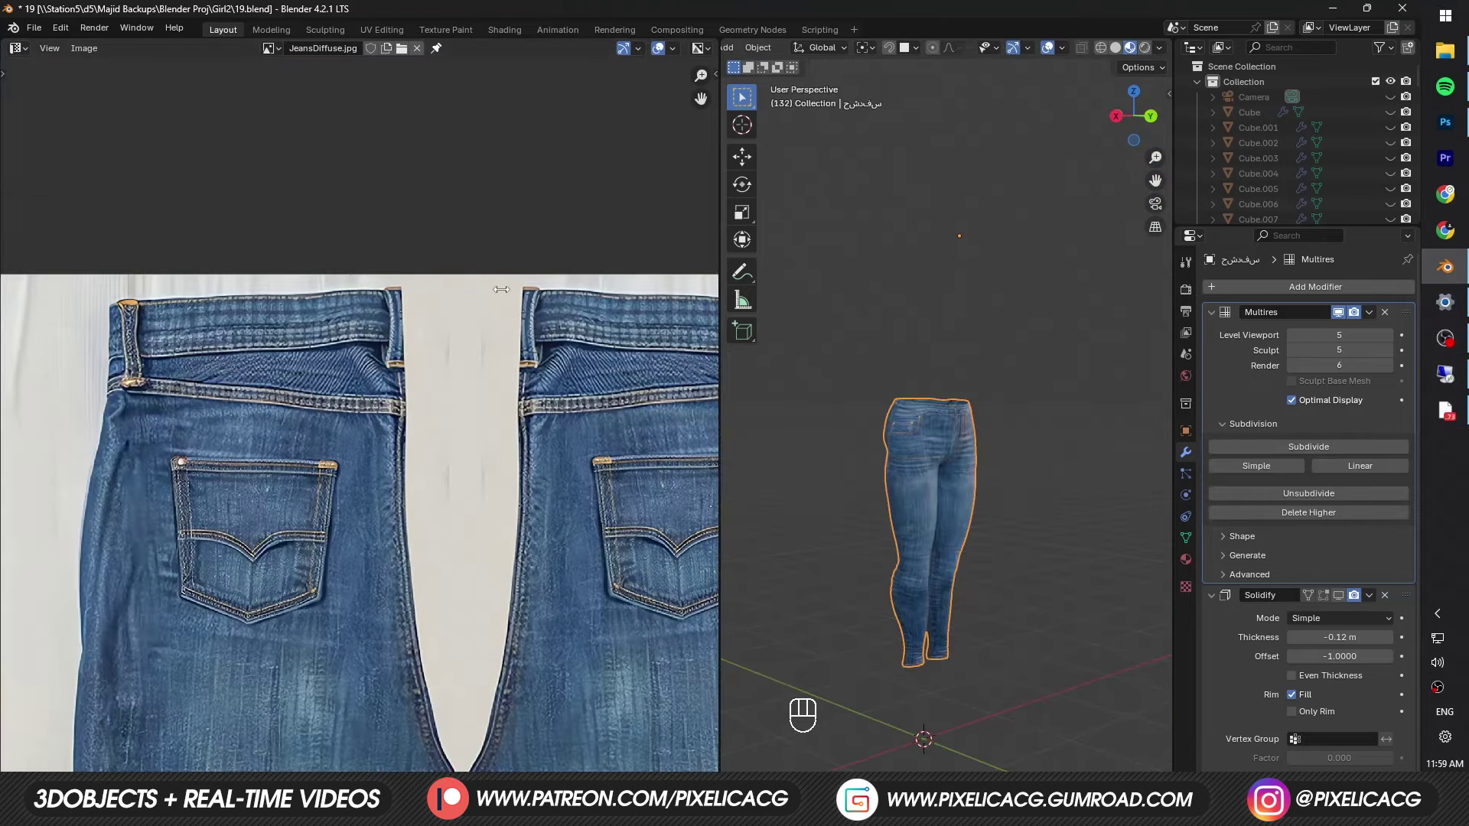
Step: Widen the 3D viewport and lower the jeans' Multires viewport level to 3
drag(719, 264, 478, 264)
click(1291, 336)
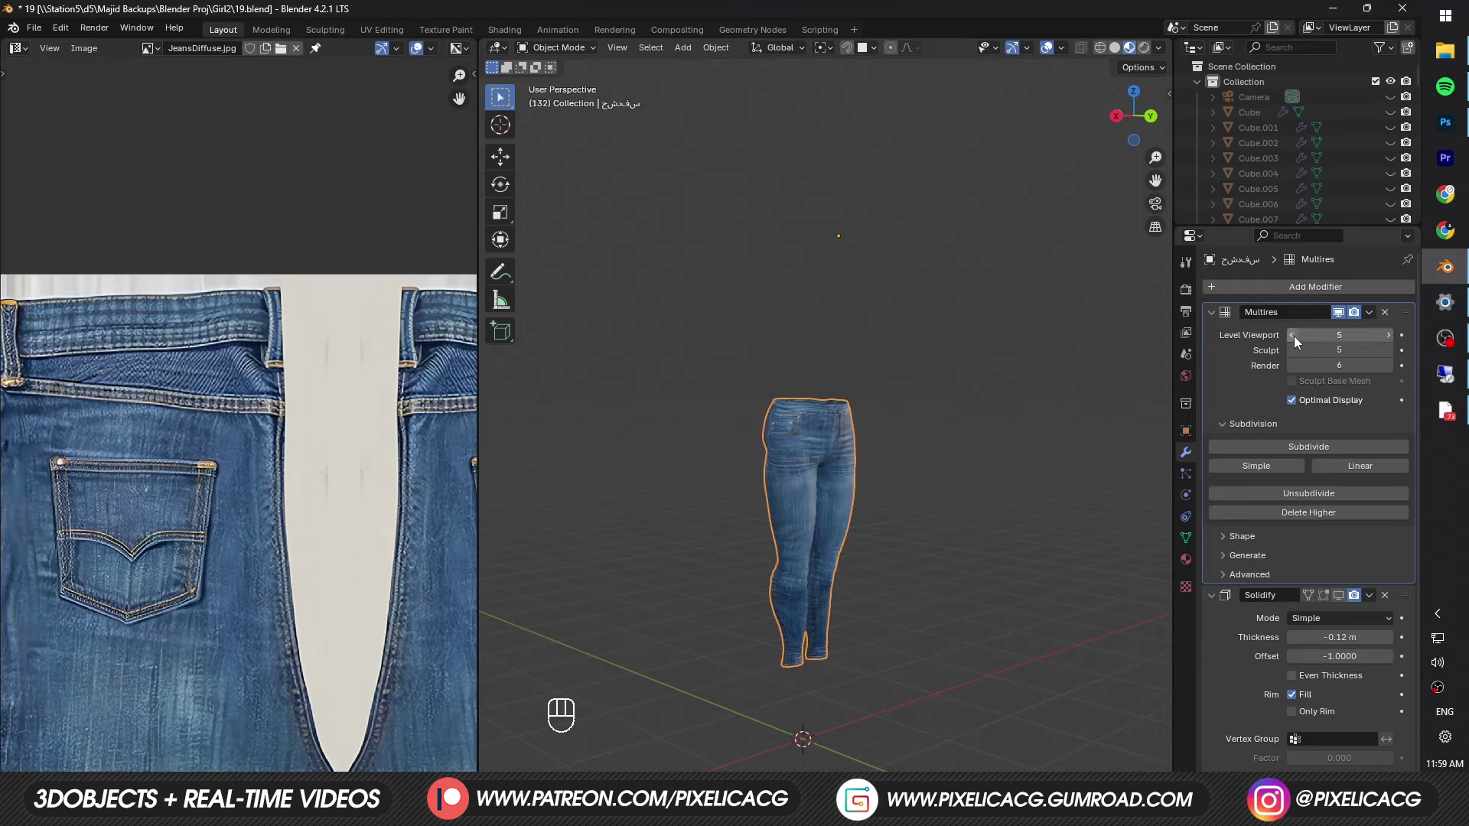
scroll(967, 512, up, 2)
middle_drag(979, 512, 1035, 454)
right_click(1034, 454)
click(1034, 454)
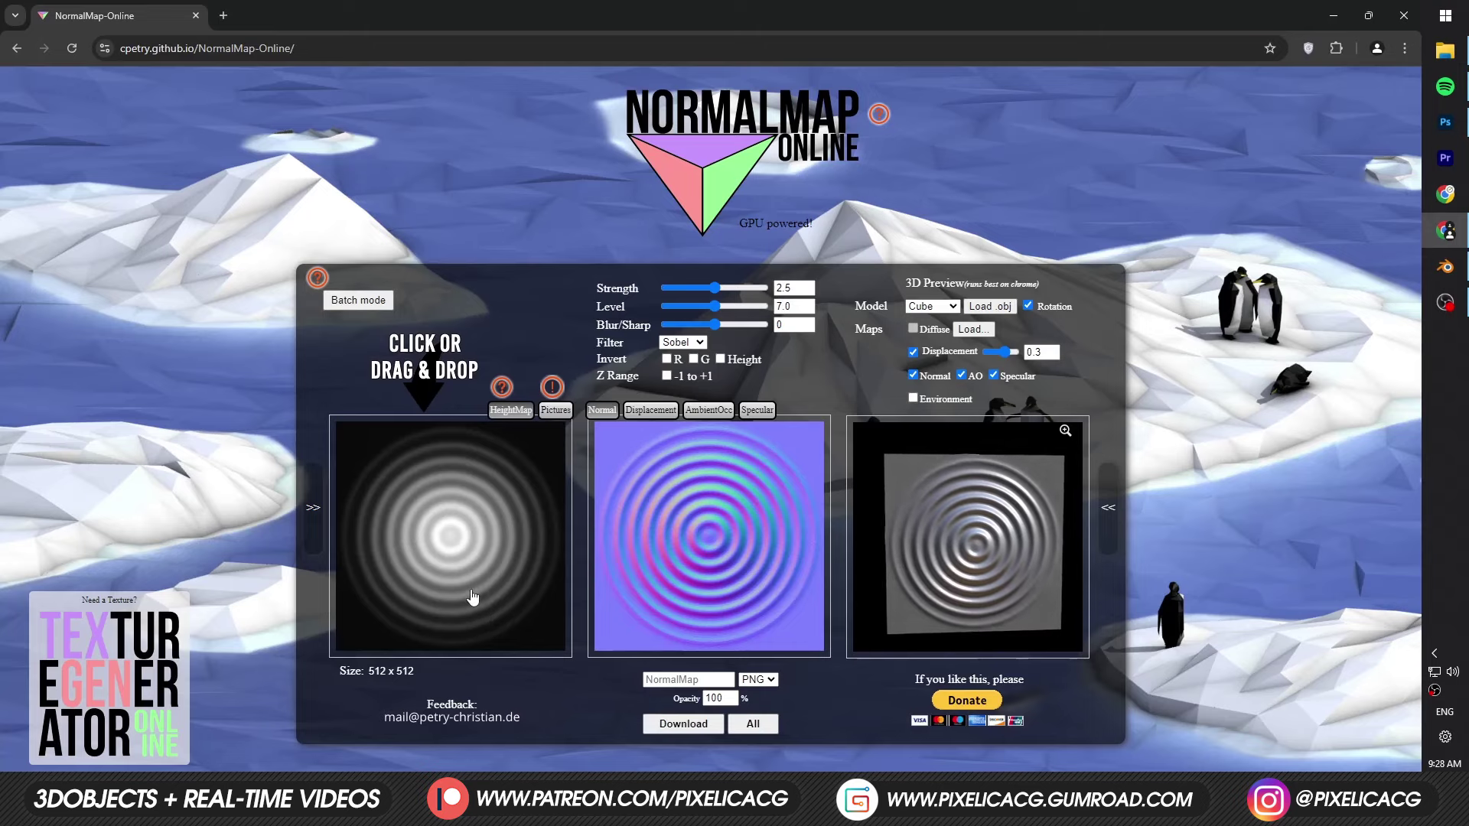
Step: Load the JeansDiffuse image into NormalMap-Online, set the strength to 0.5 and turn off the displacement preview
click(476, 593)
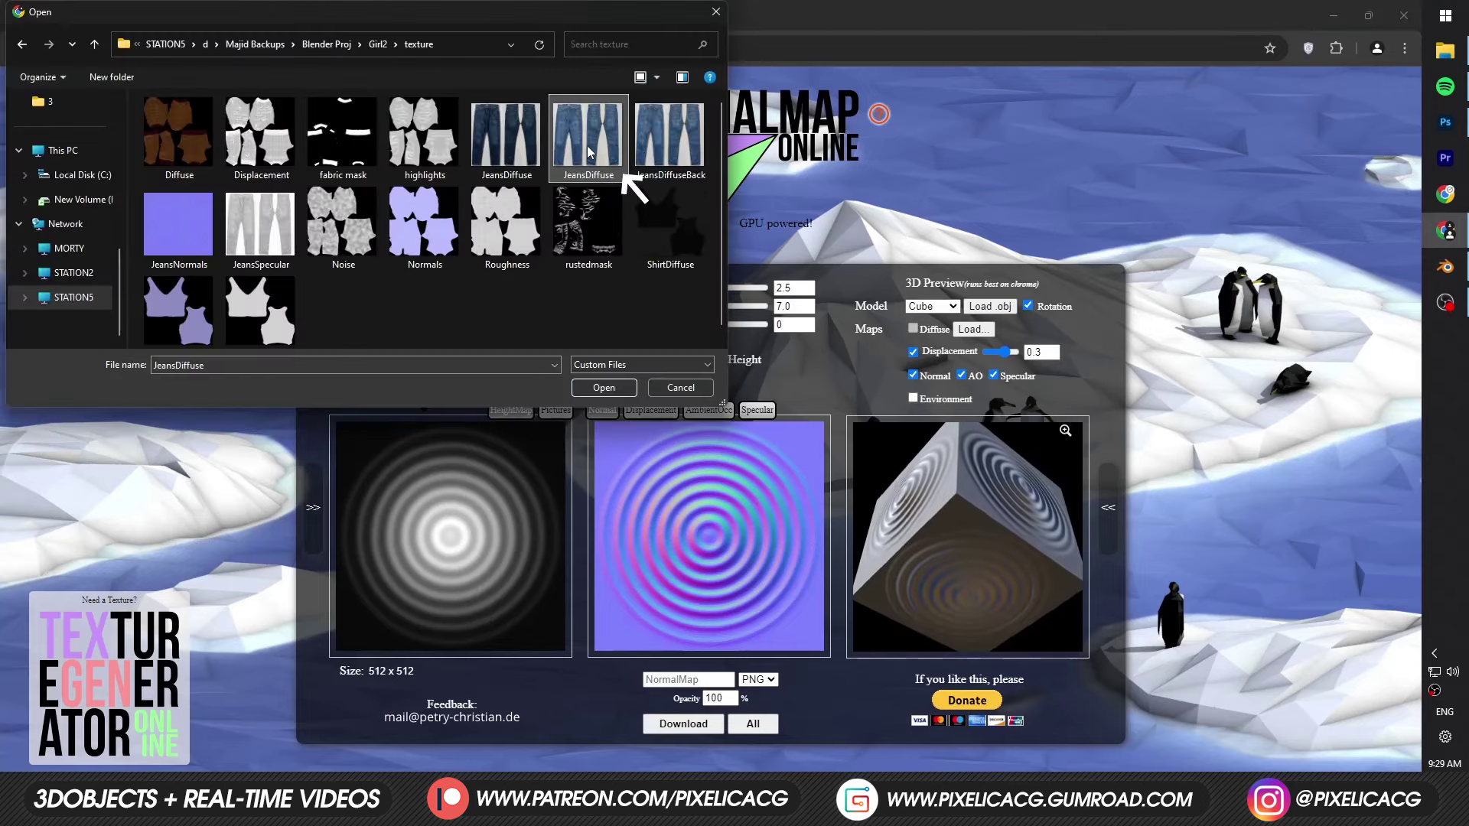
double_click(586, 145)
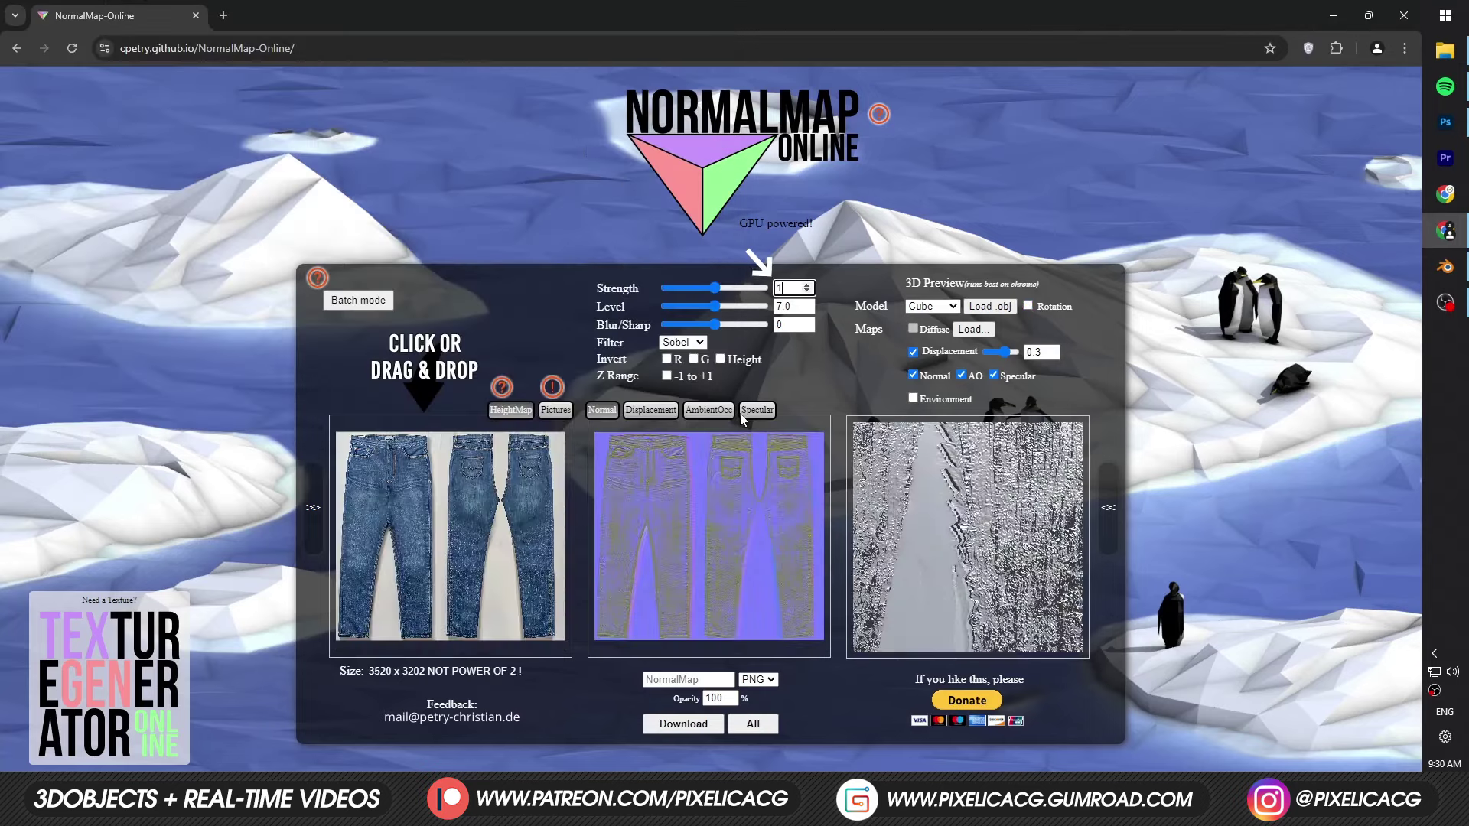
key(BackSpace)
text(0.5)
click(911, 354)
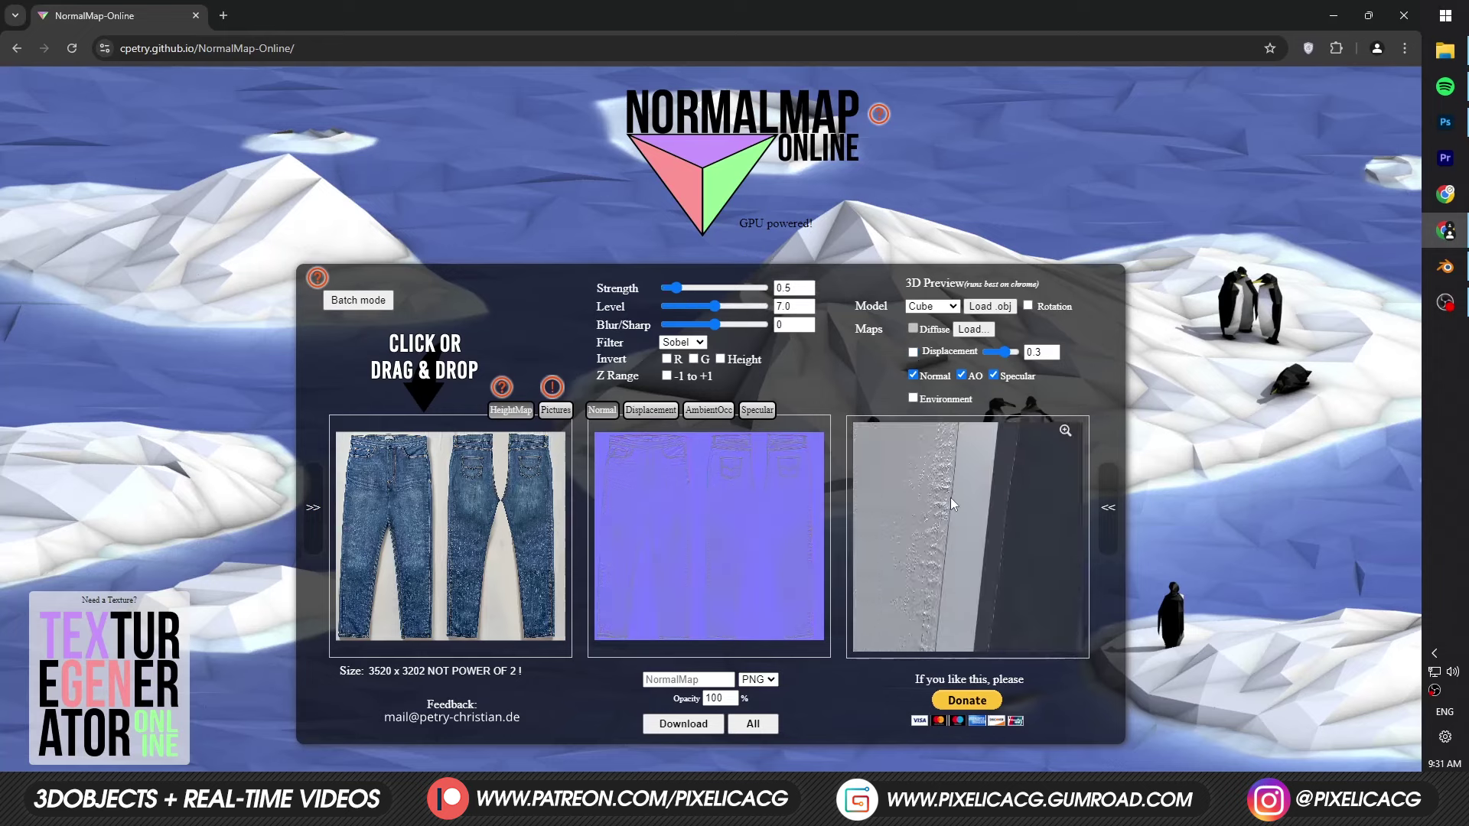
Step: Download the jeans normal map at strength 0.4 and display the Specular map
drag(950, 497, 977, 525)
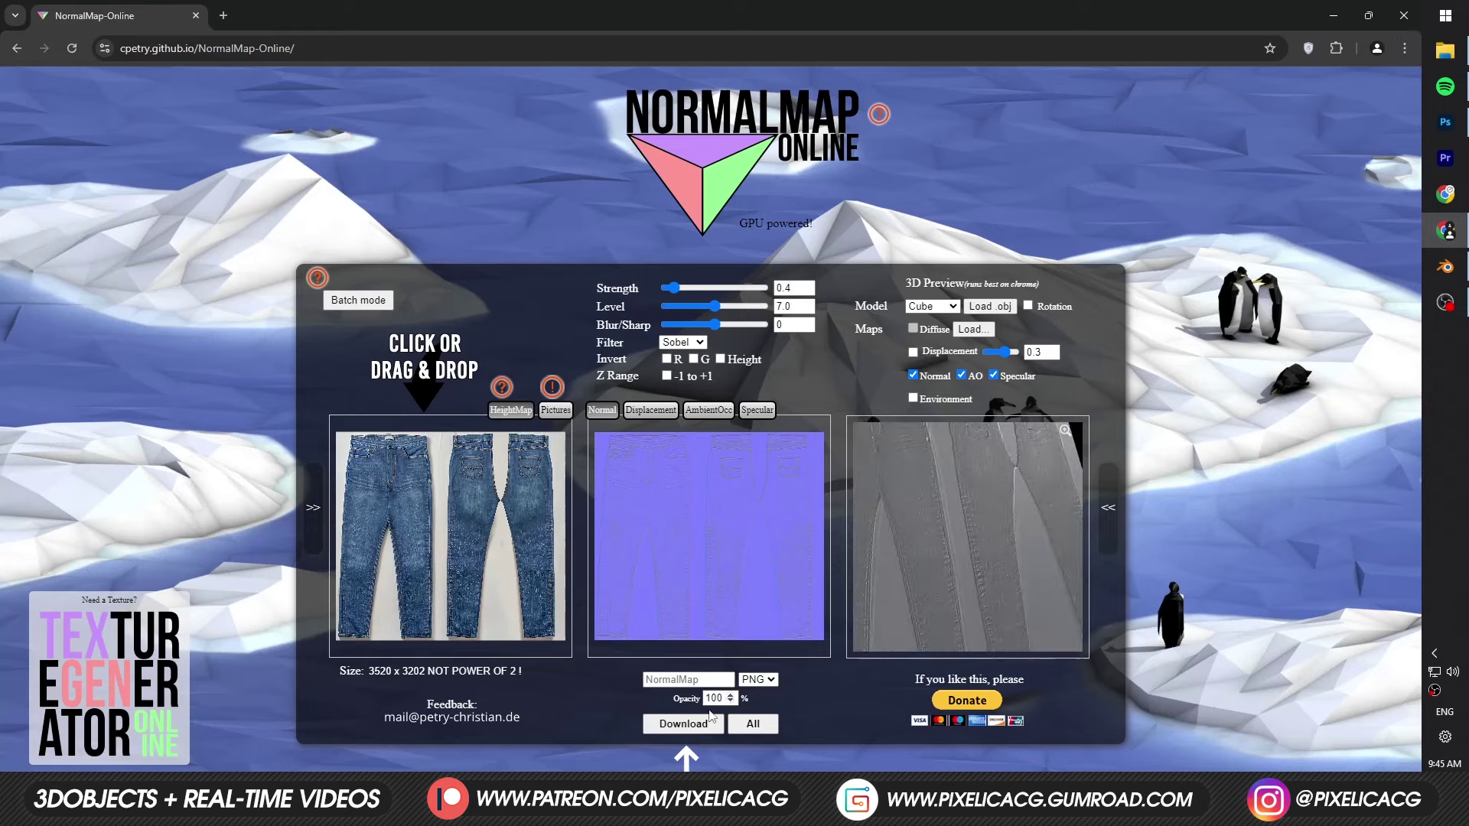
click(694, 720)
click(756, 412)
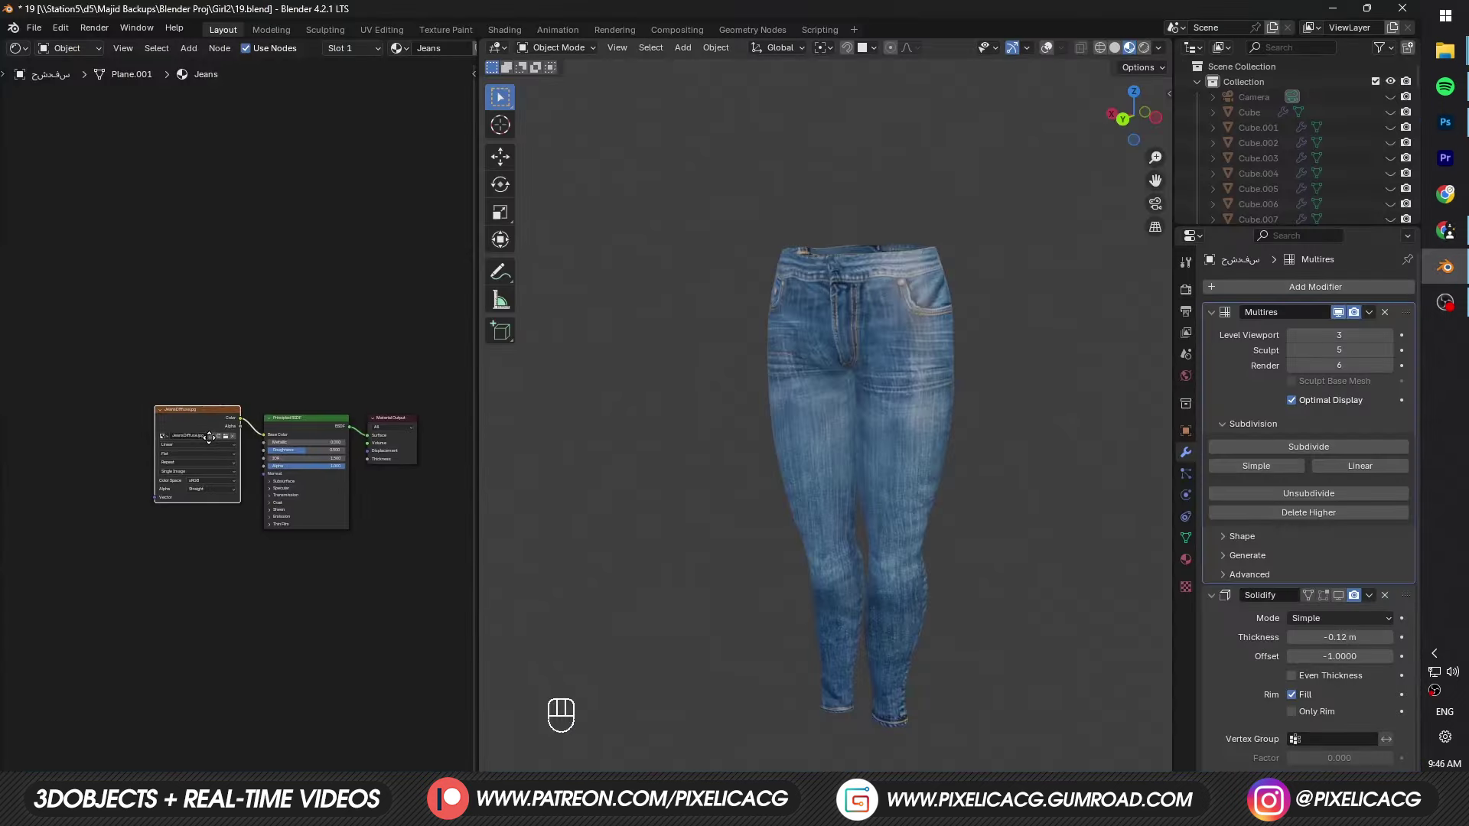
Step: In Blender, duplicate the JeansDiffuse texture node below it and load JeansNormals.png into the copy as Non-Color
scroll(202, 430, up, 2)
key(shift+d)
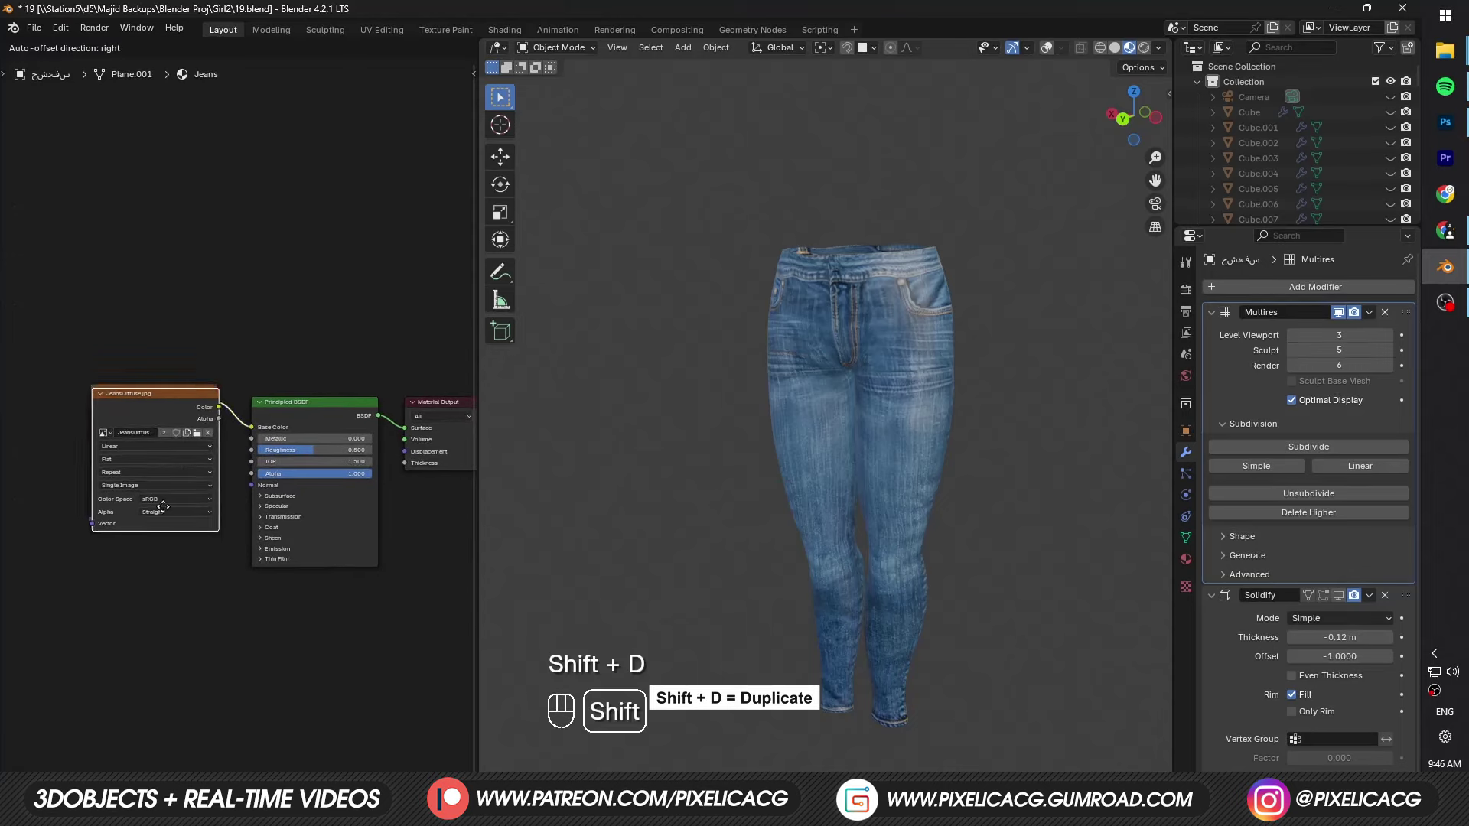
click(163, 556)
click(193, 587)
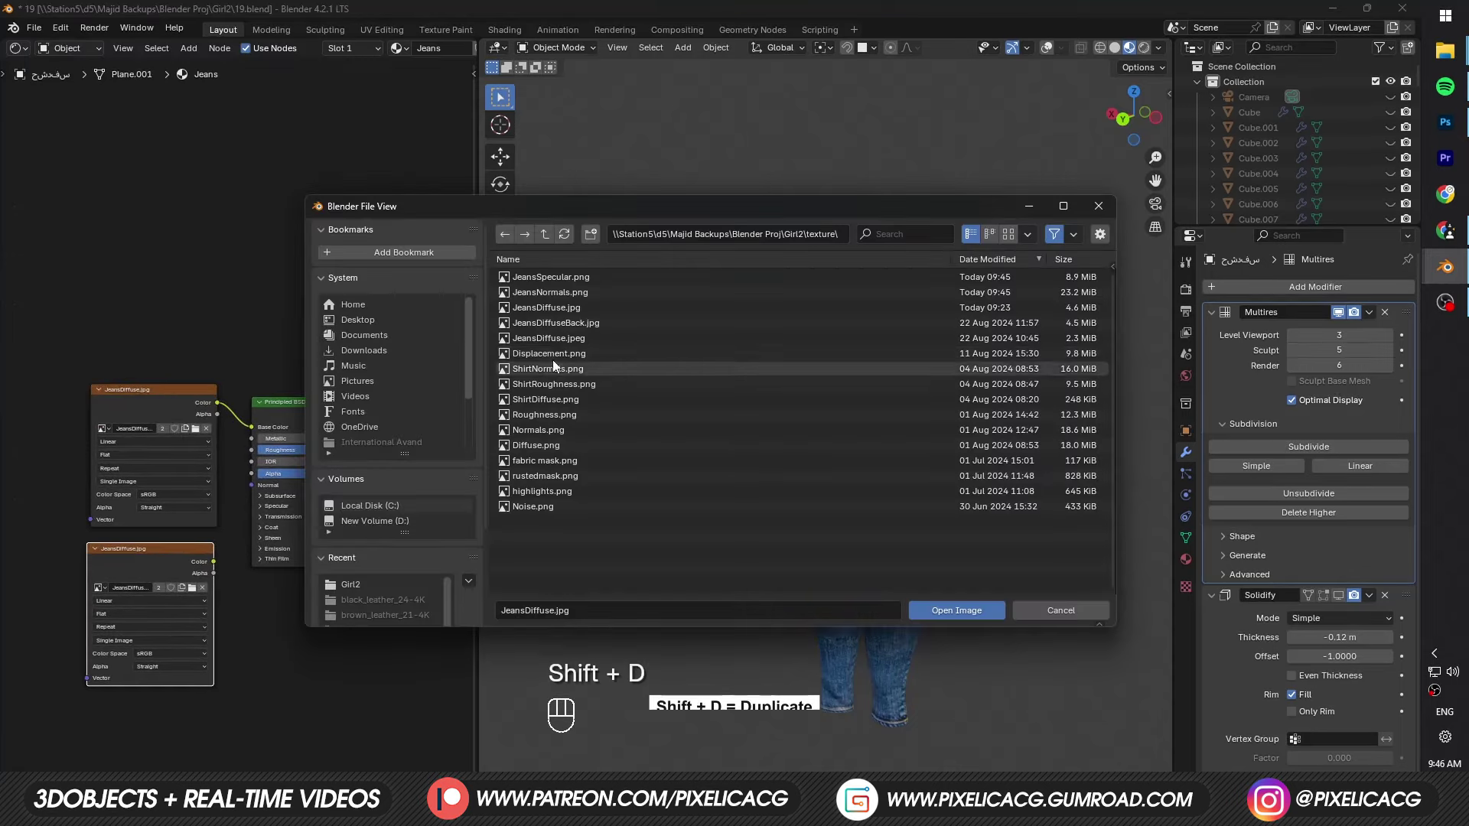
double_click(567, 293)
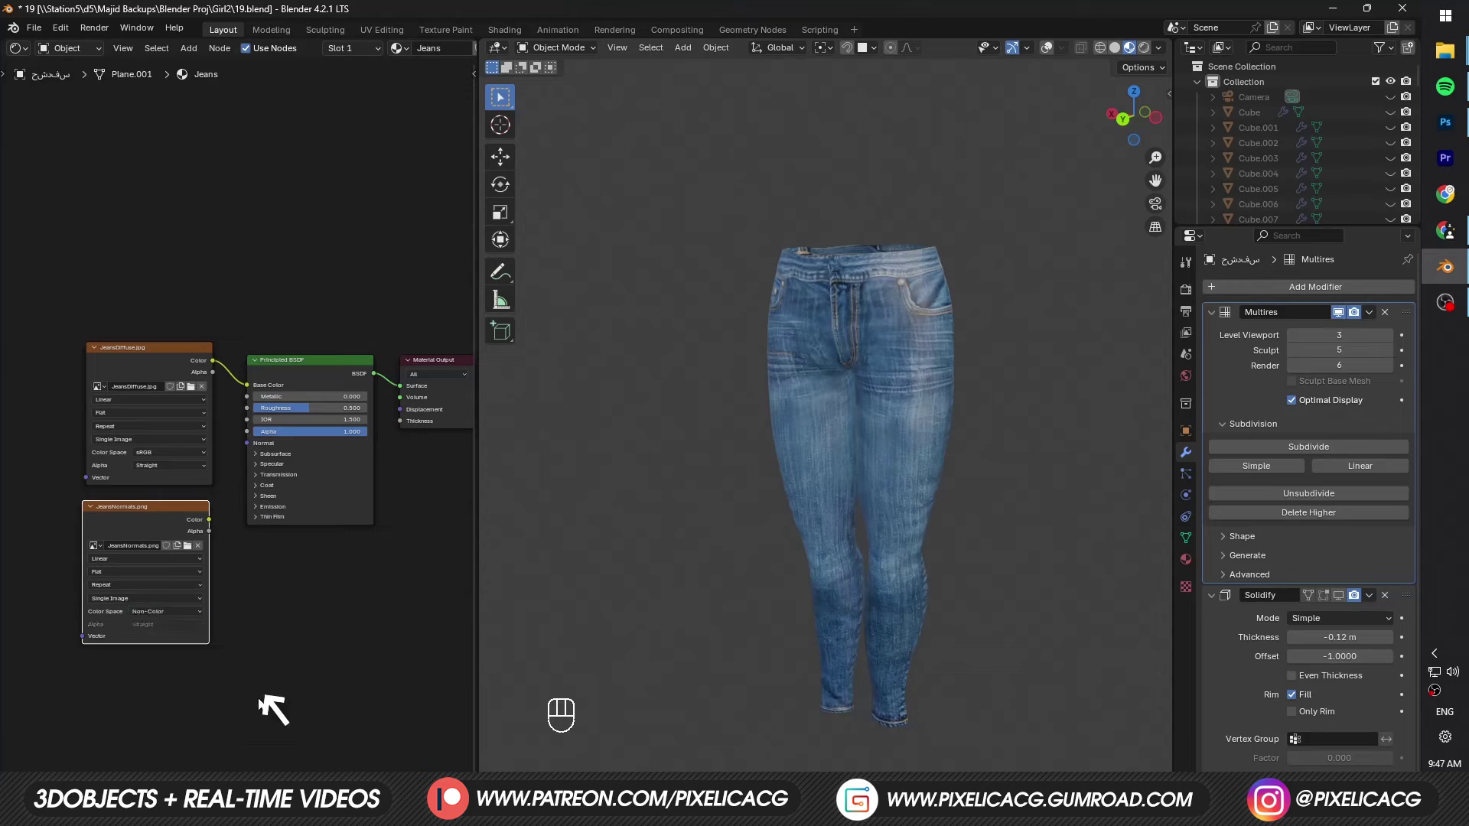
Step: Duplicate the JeansNormals texture node below it, load JeansSpecular.png into the copy and connect its color to the Principled BSDF's specular IOR Level
scroll(240, 605, up, 2)
middle_drag(240, 605, 266, 526)
key(shift+d)
click(262, 710)
click(201, 642)
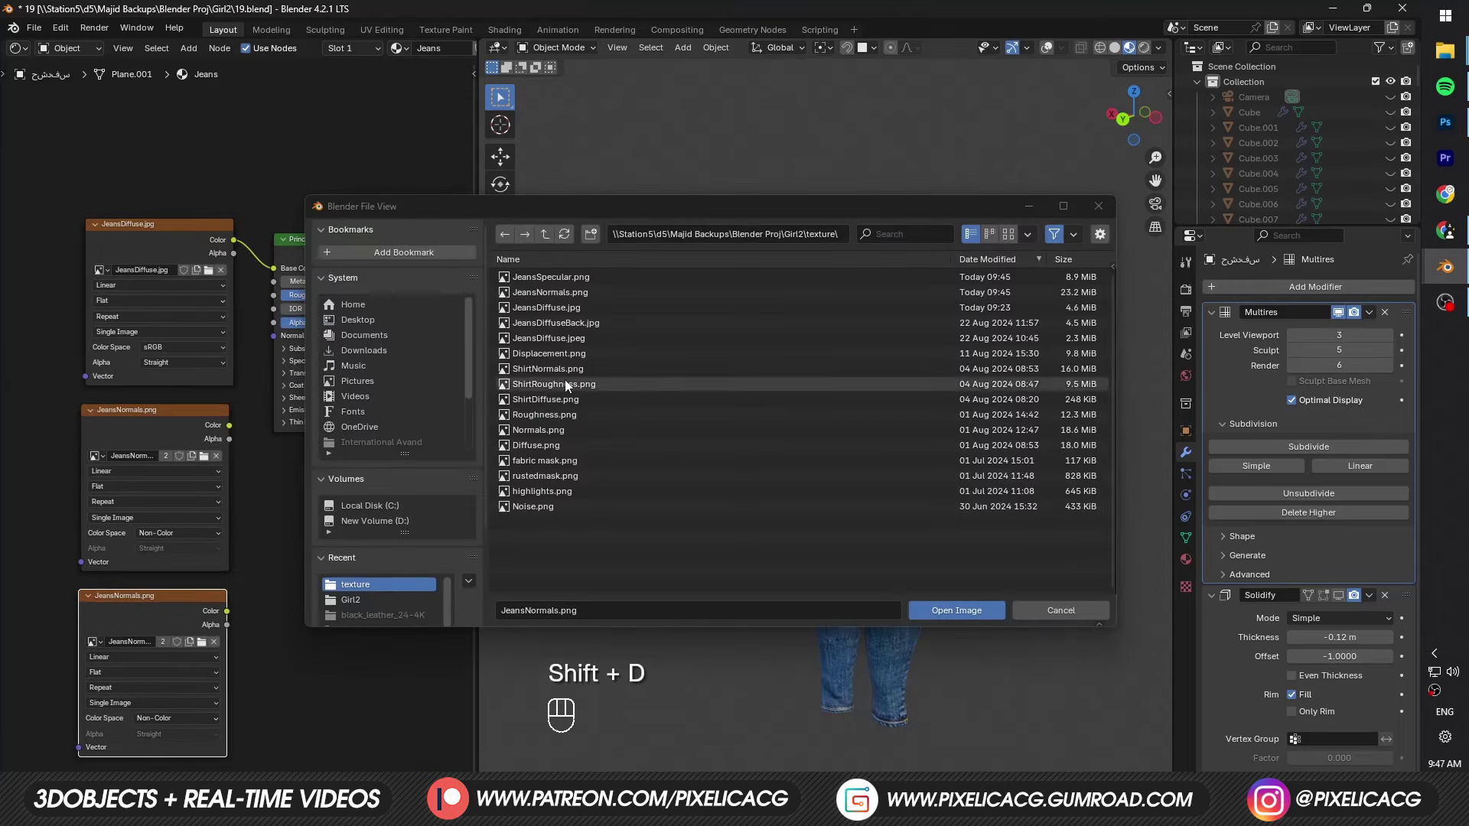
double_click(551, 277)
drag(268, 397, 268, 396)
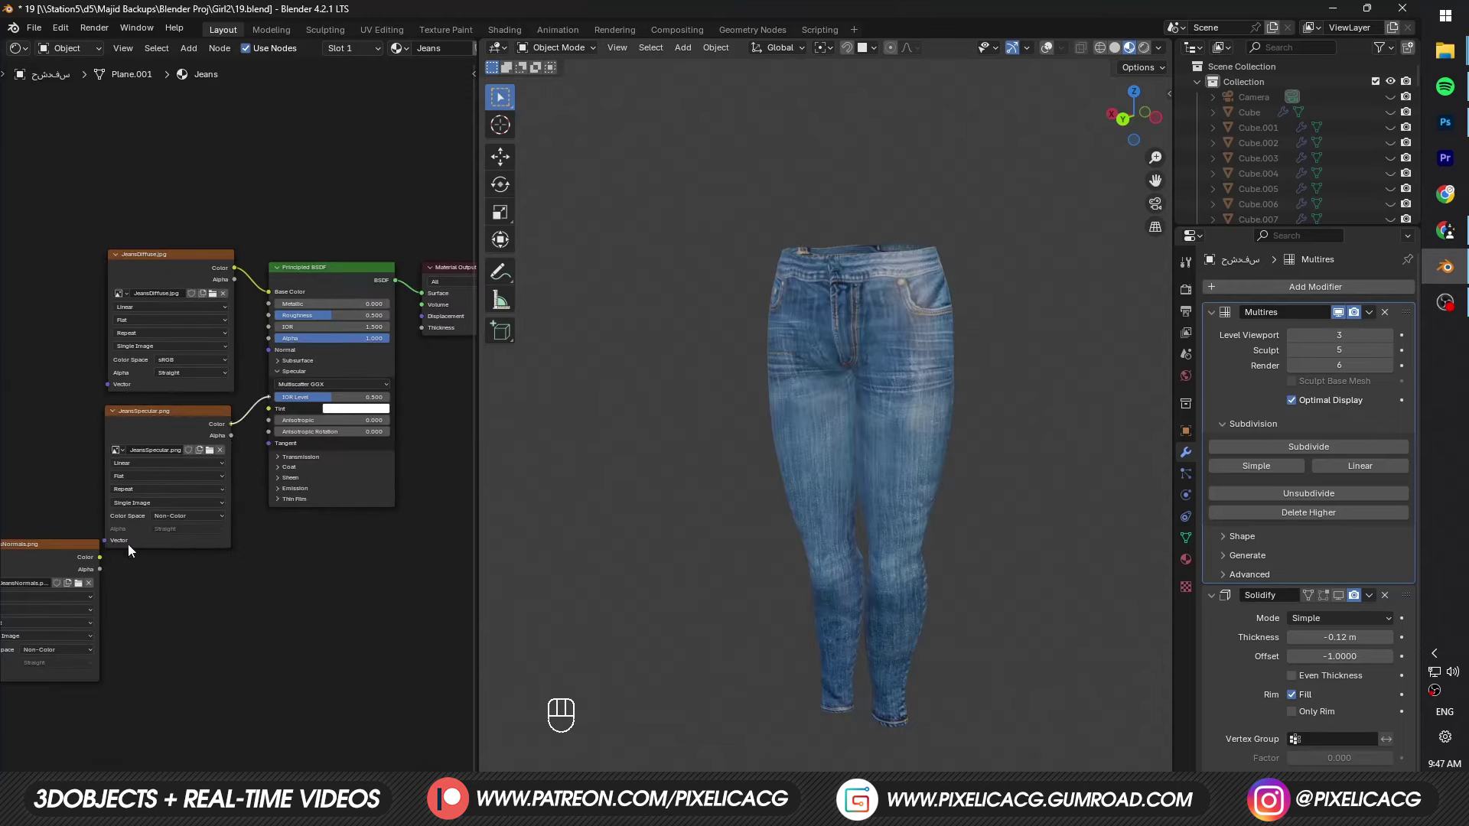
Step: Move the specular texture below the normals texture and wire a Normal Map node between JeansNormals and the Principled BSDF's Normal input
drag(127, 544, 135, 770)
drag(70, 552, 71, 481)
key(shift+a)
text(nor)
key(Down)
key(Return)
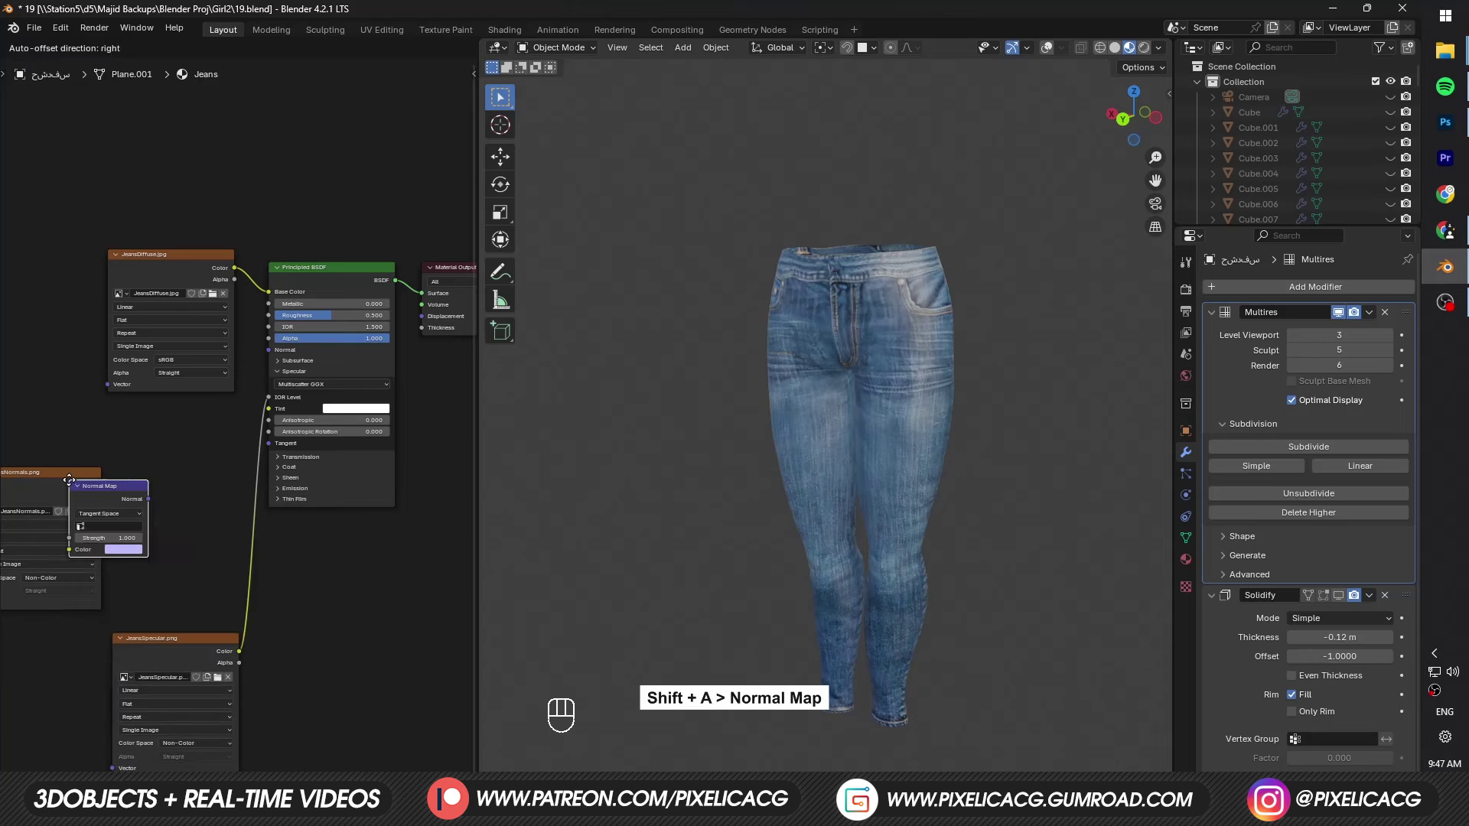
click(125, 467)
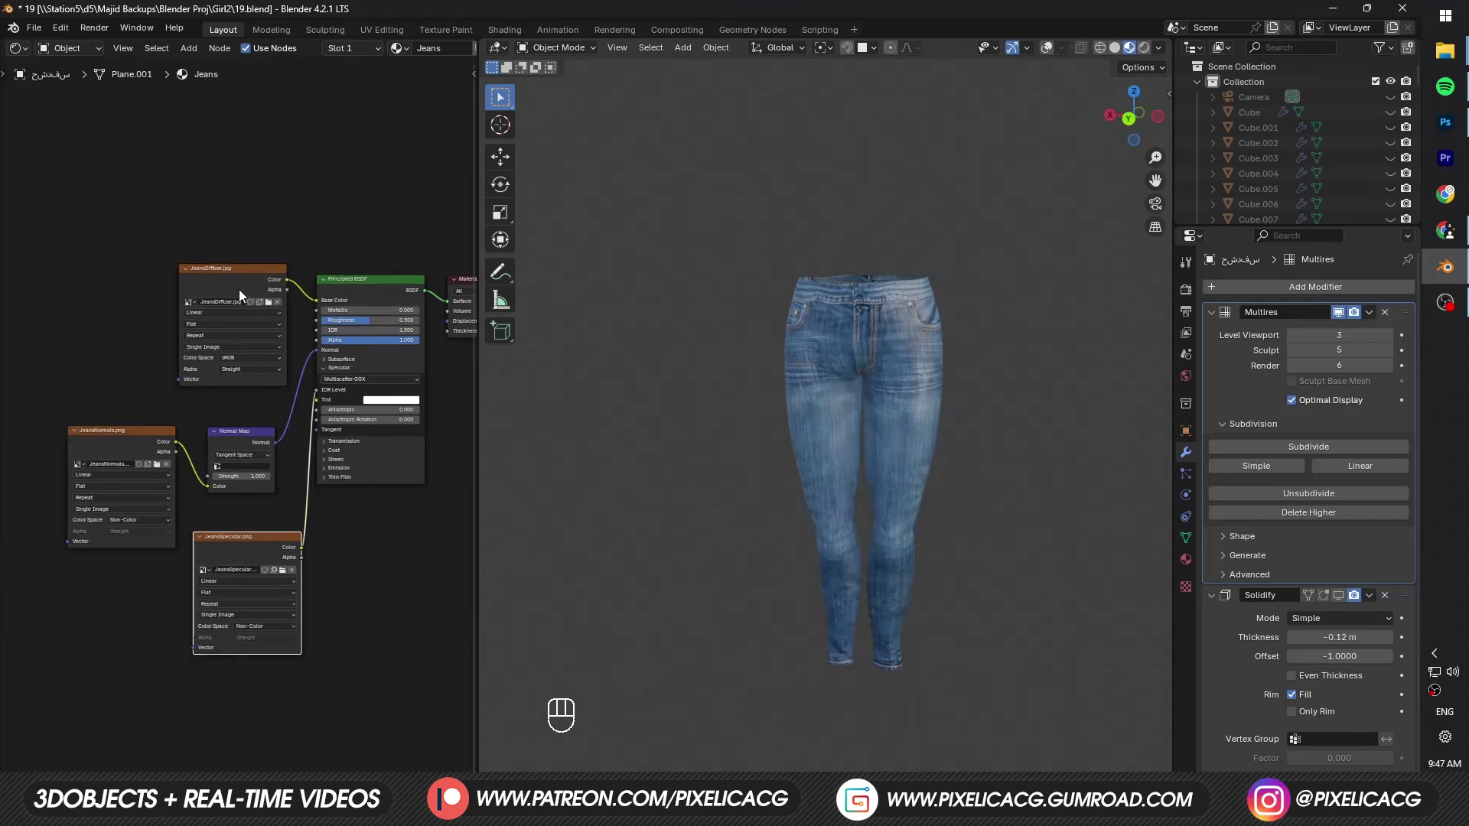
Step: Insert a Hue/Saturation/Value node between the JeansDiffuse texture and Base Color, and adjust its Saturation
drag(236, 283, 126, 282)
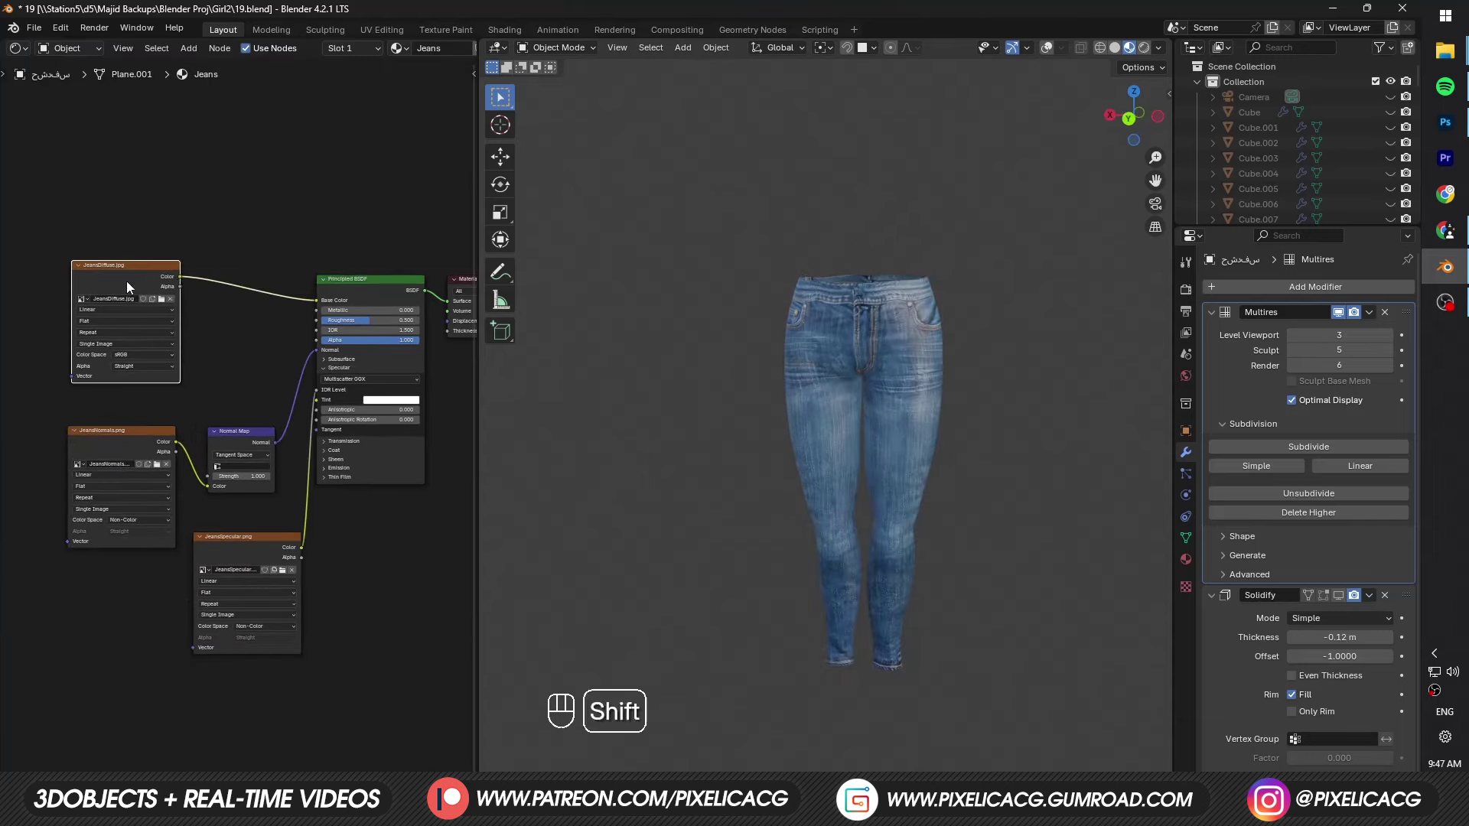
key(shift+a)
key(Return)
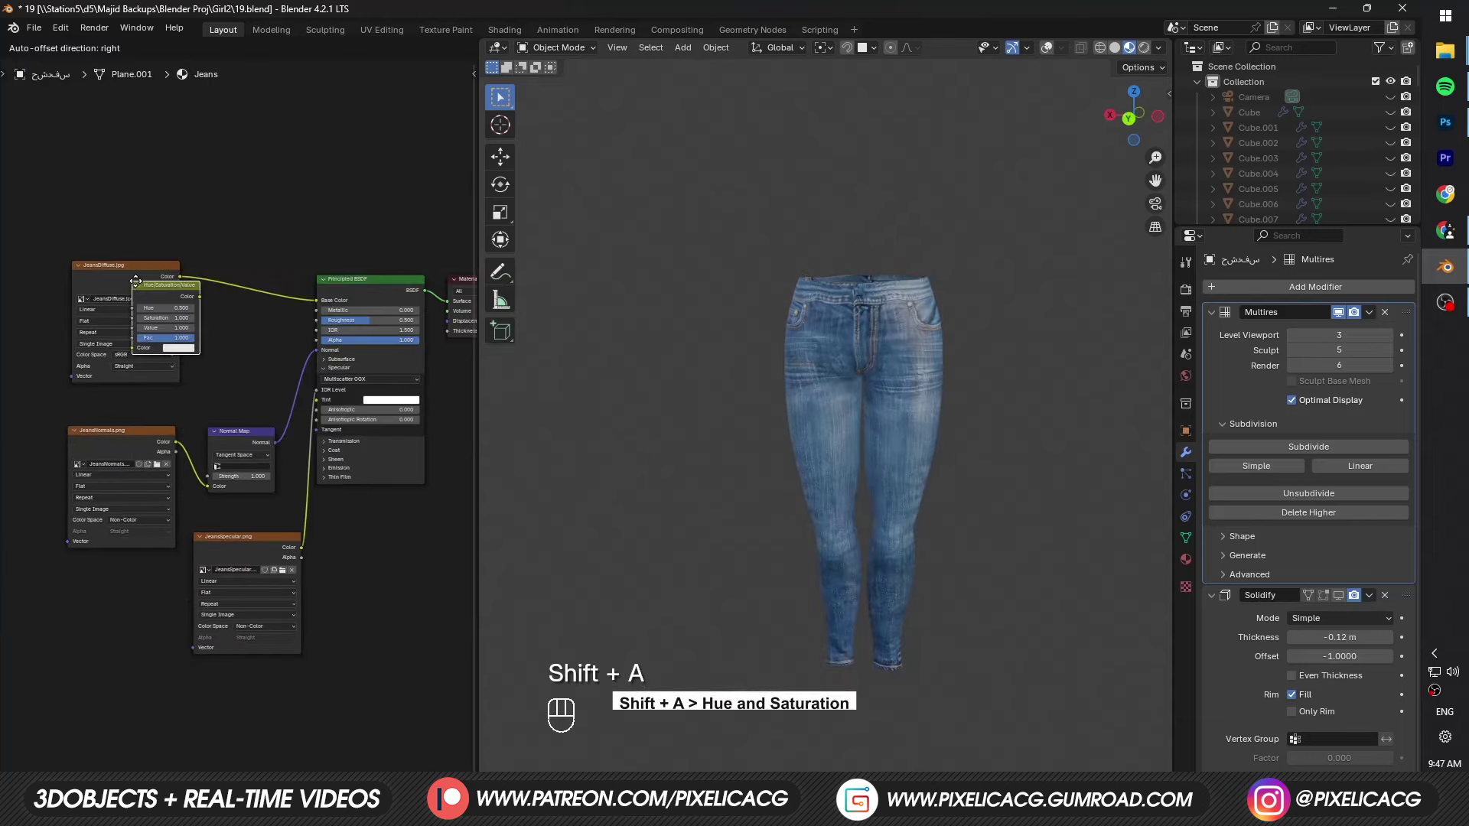
click(214, 262)
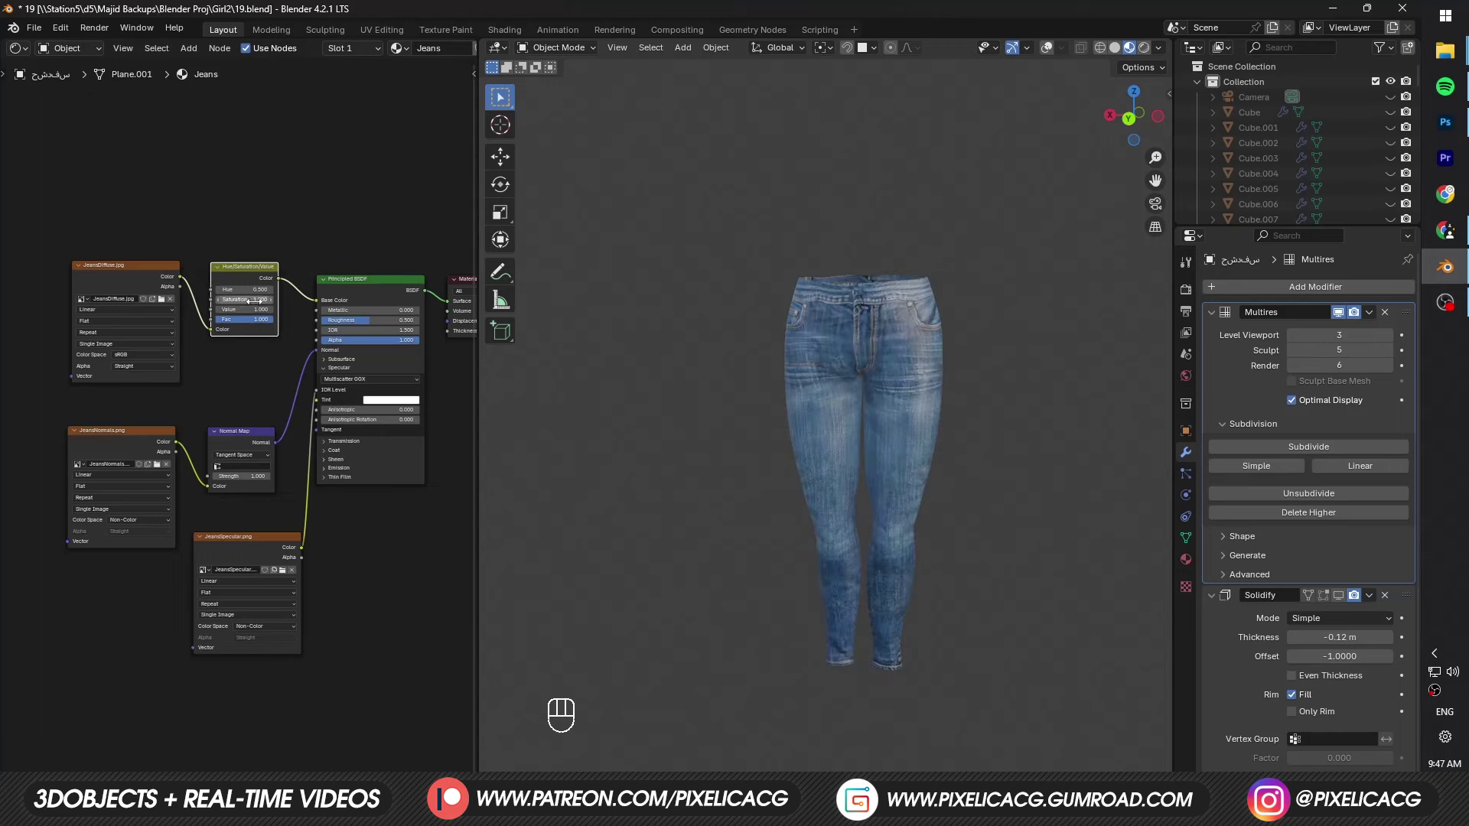
mouse_move(245, 299)
mouse_down()
mouse_move(215, 299)
mouse_move(229, 309)
mouse_up()
middle_drag(974, 417, 1000, 439)
scroll(949, 441, up, 3)
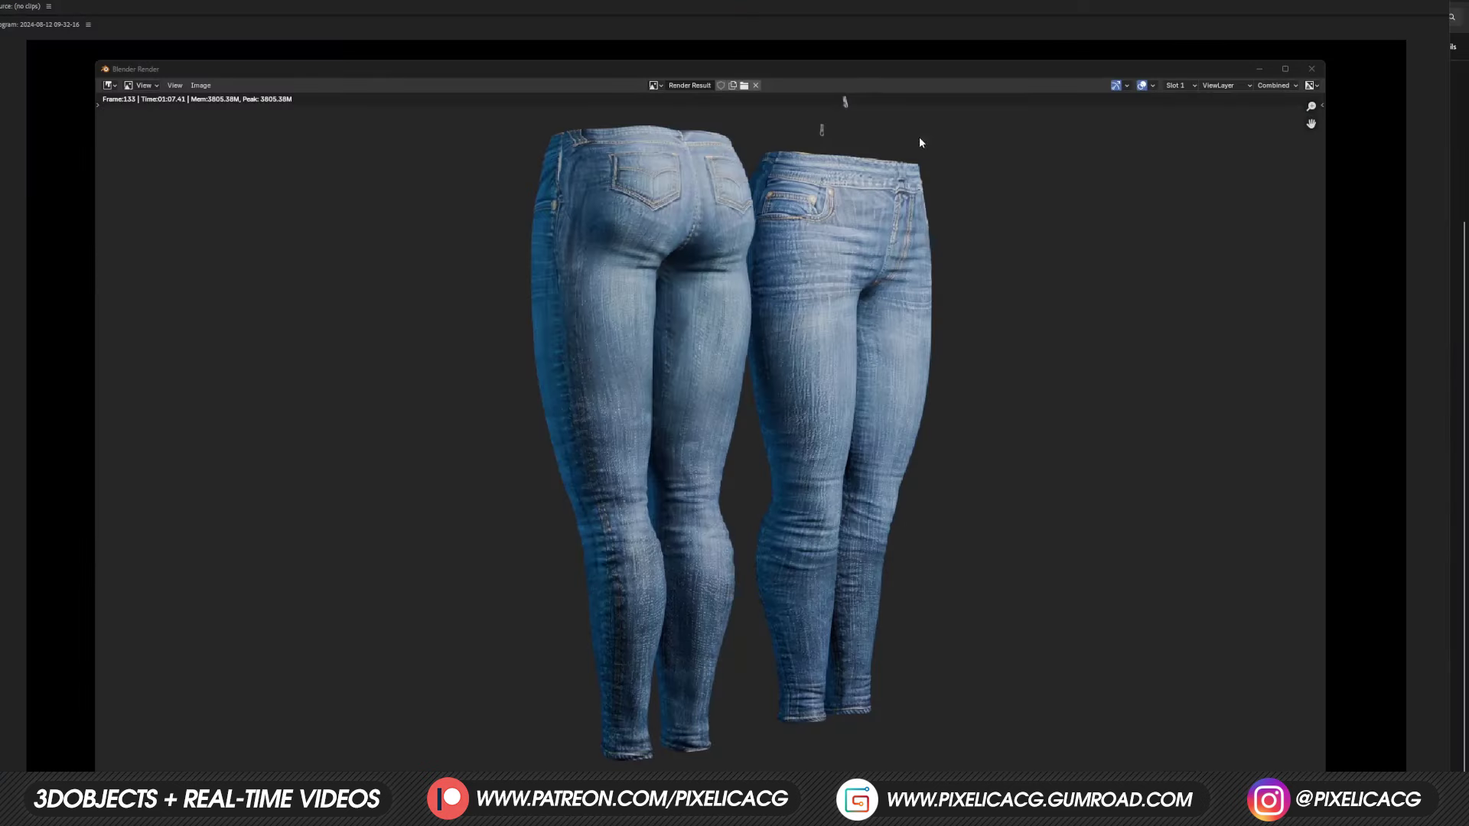